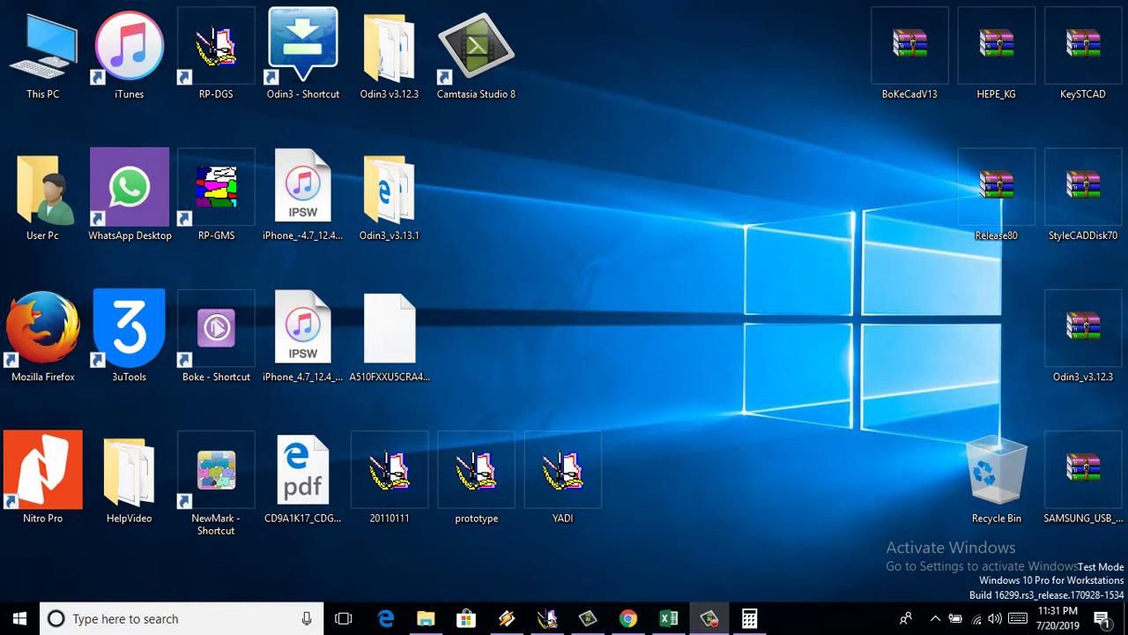
Step: Launch BOKE CAD v13 from the desktop shortcut and start a new blank pattern
left_click(216, 331)
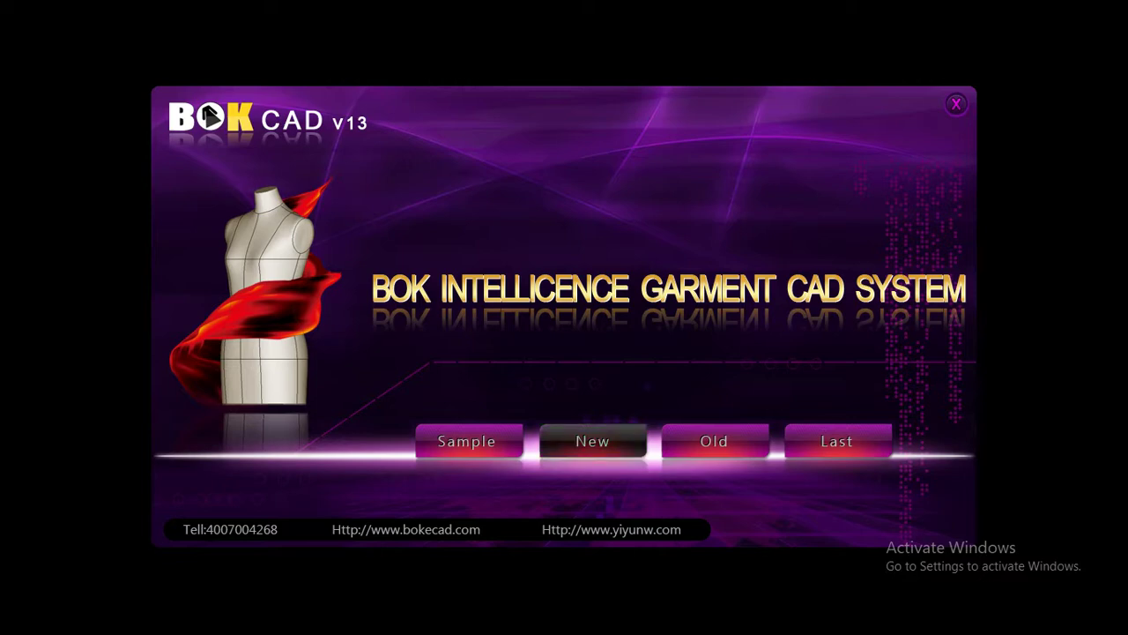
left_click(593, 441)
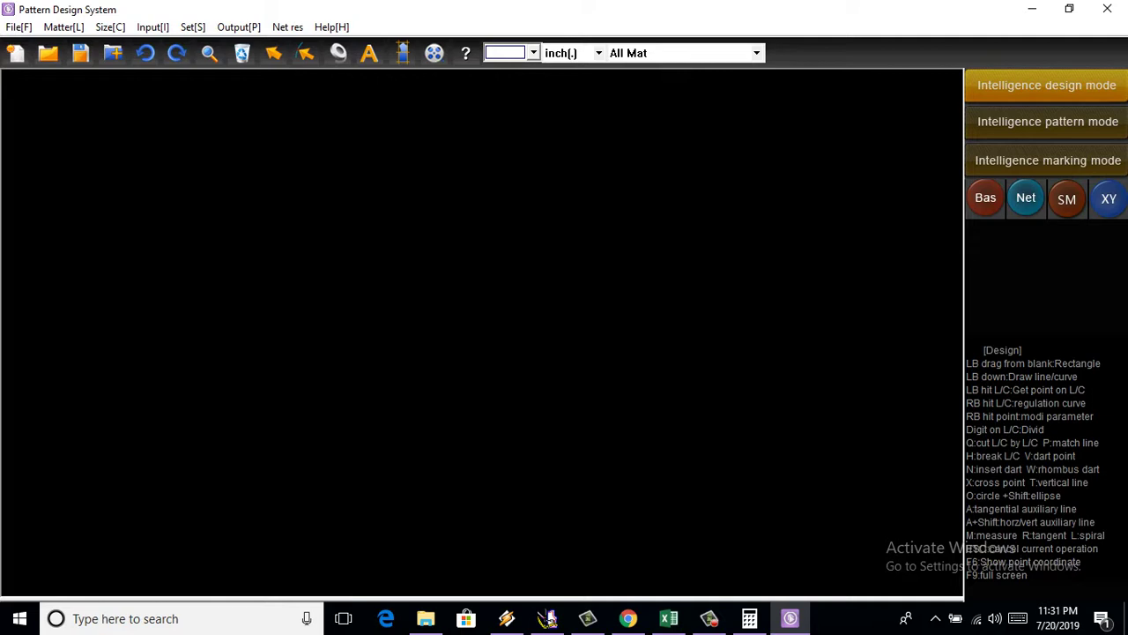
left_click(571, 53)
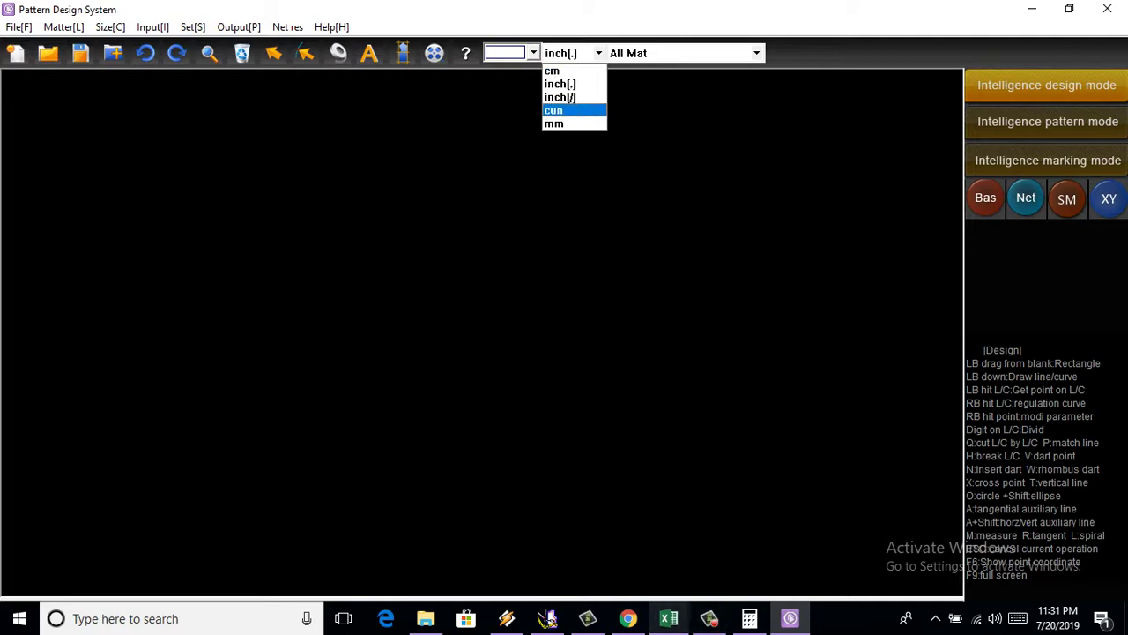
left_click(669, 617)
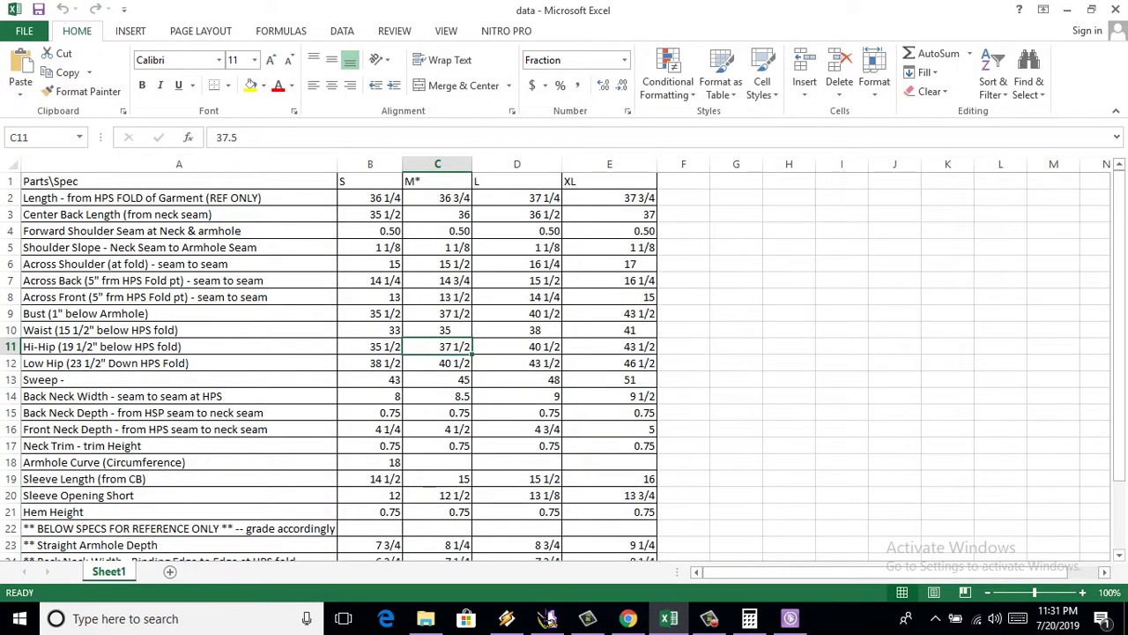
left_click(437, 197)
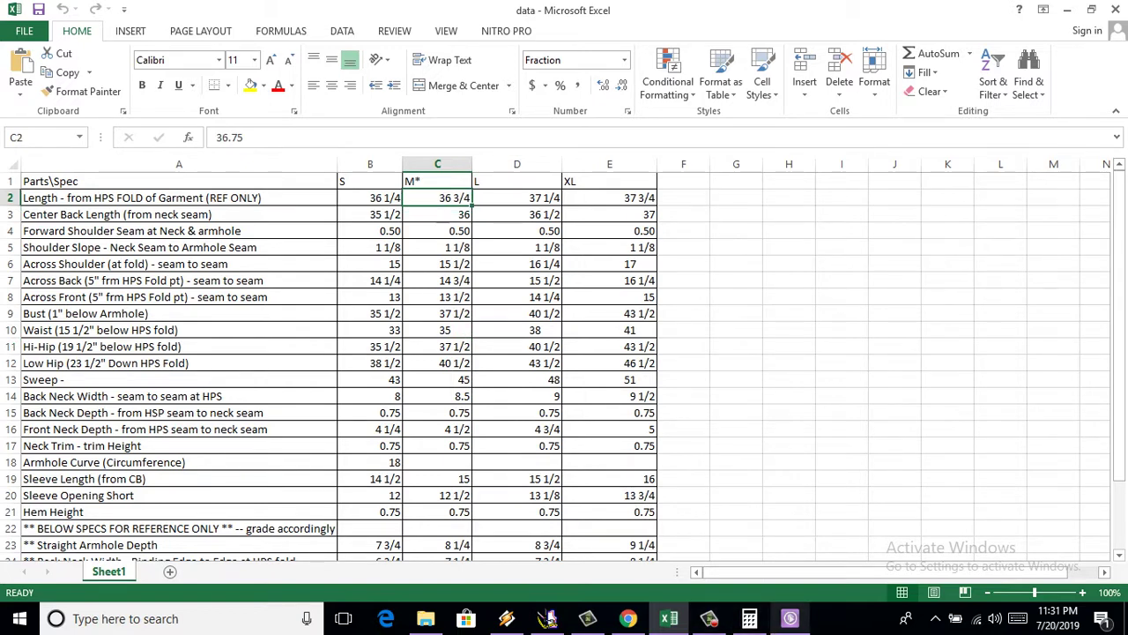
key("alt+Tab")
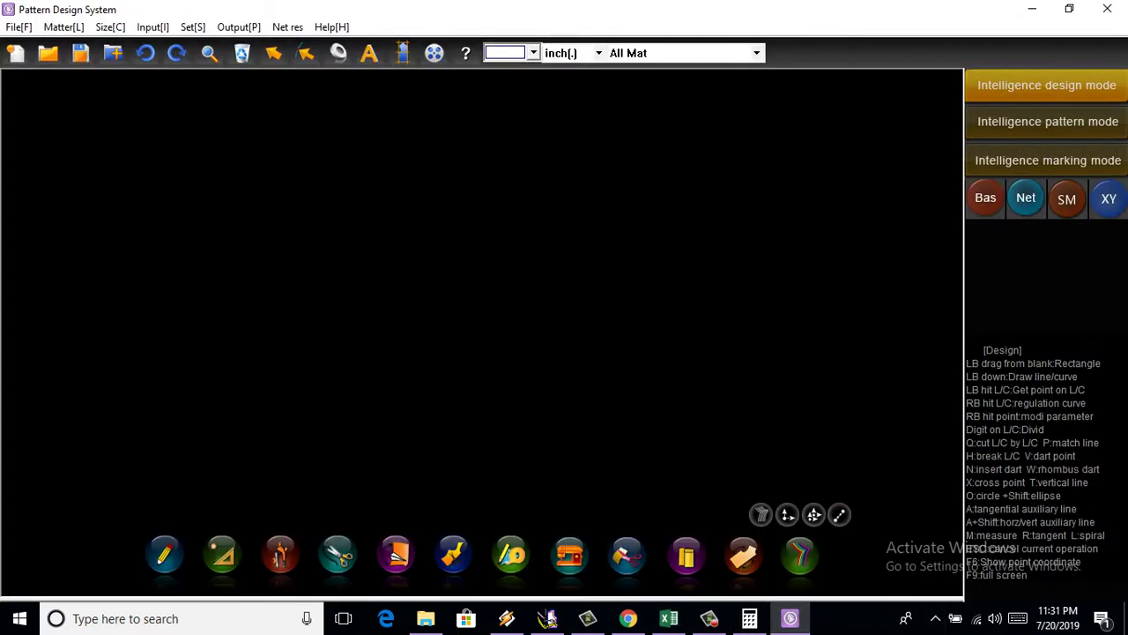
key("alt+Tab")
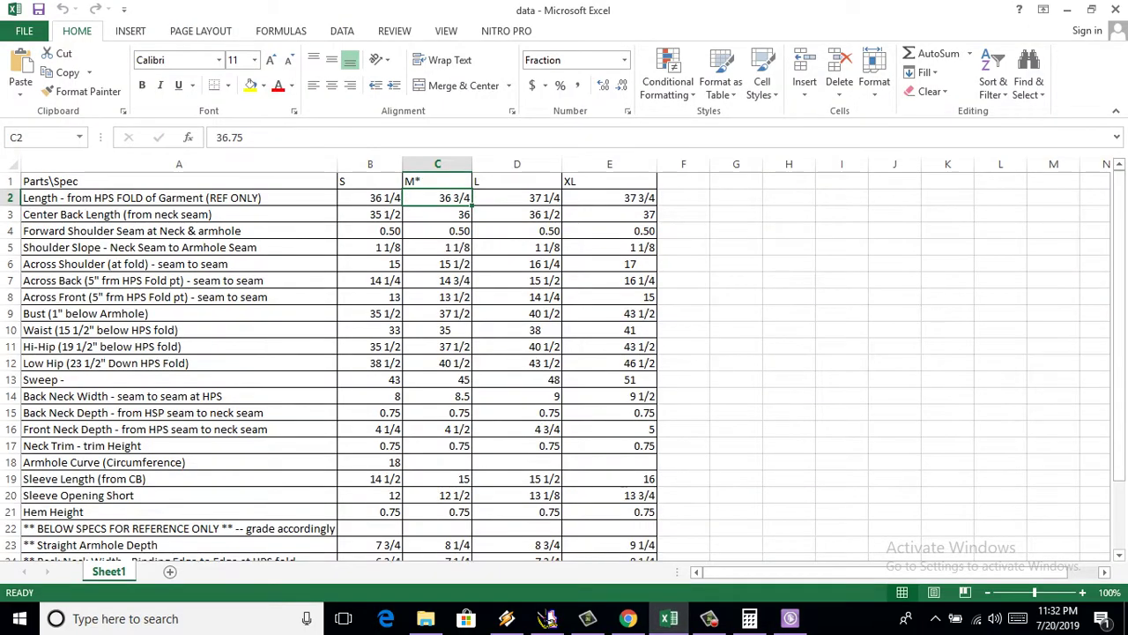
key("alt+Tab")
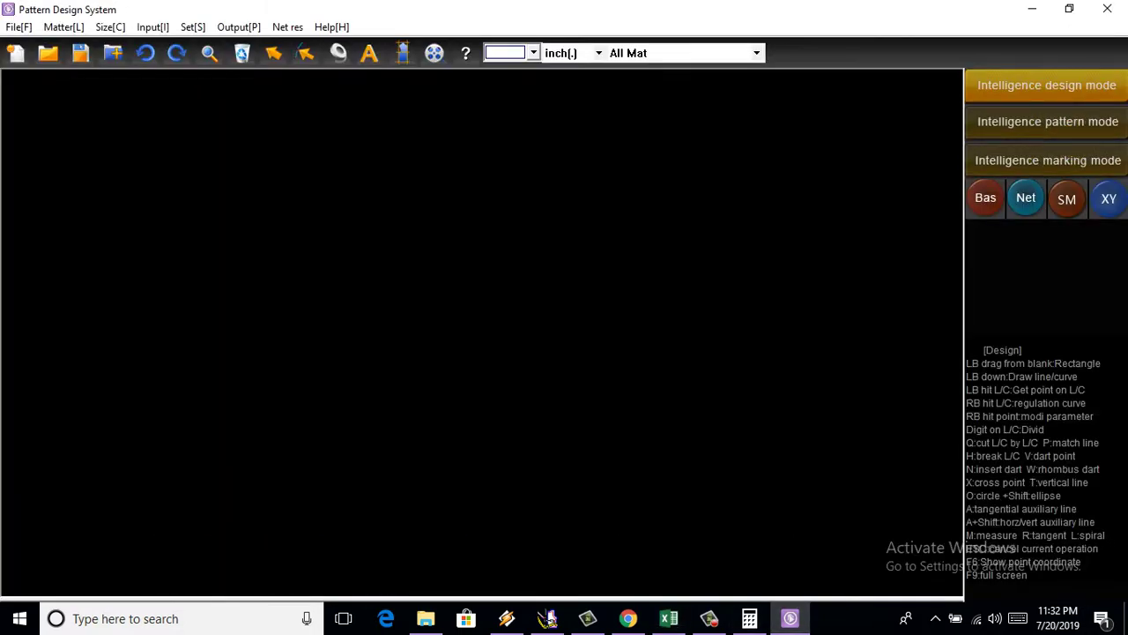
Step: Draw a vertical garment-length line of 36.75 inches on the canvas
left_click(406, 143)
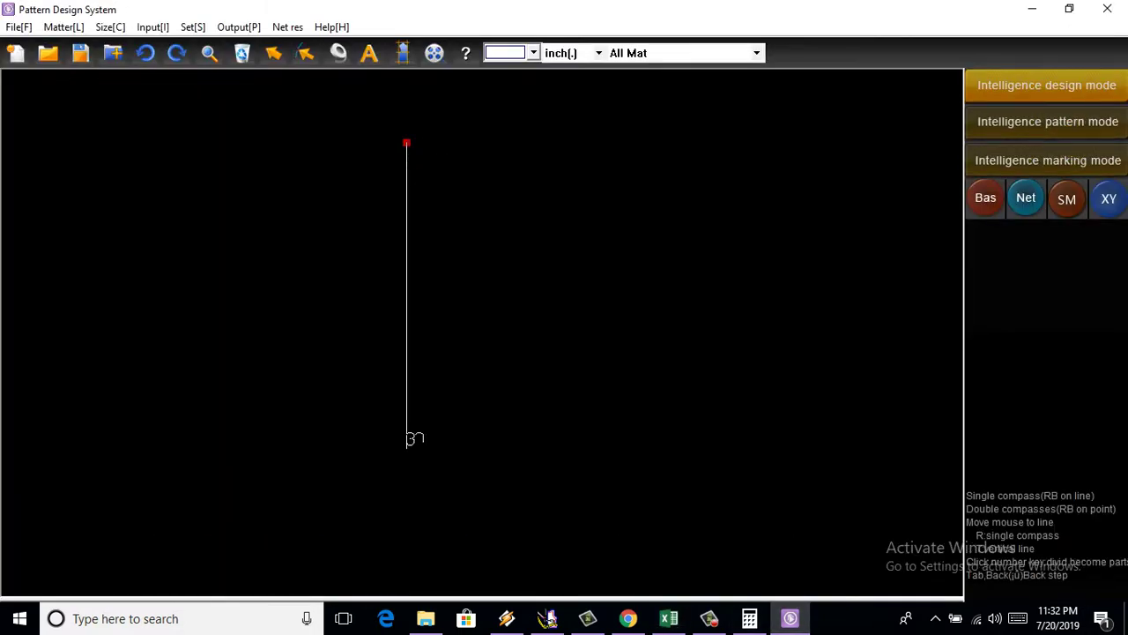
left_click(406, 463)
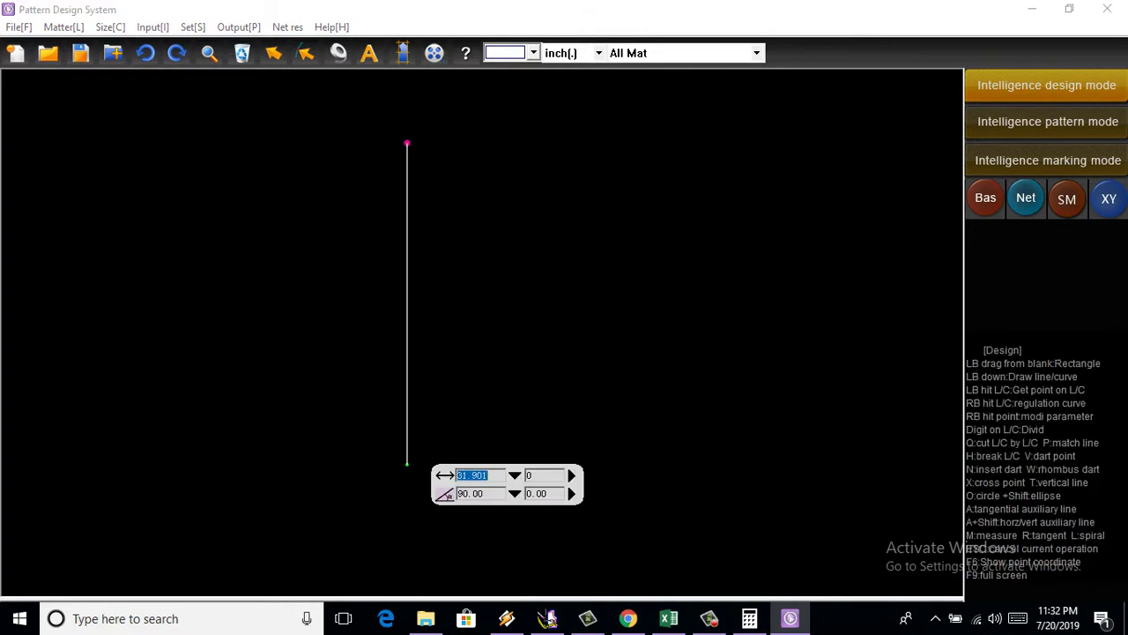
type("3")
type("6")
key("Tab")
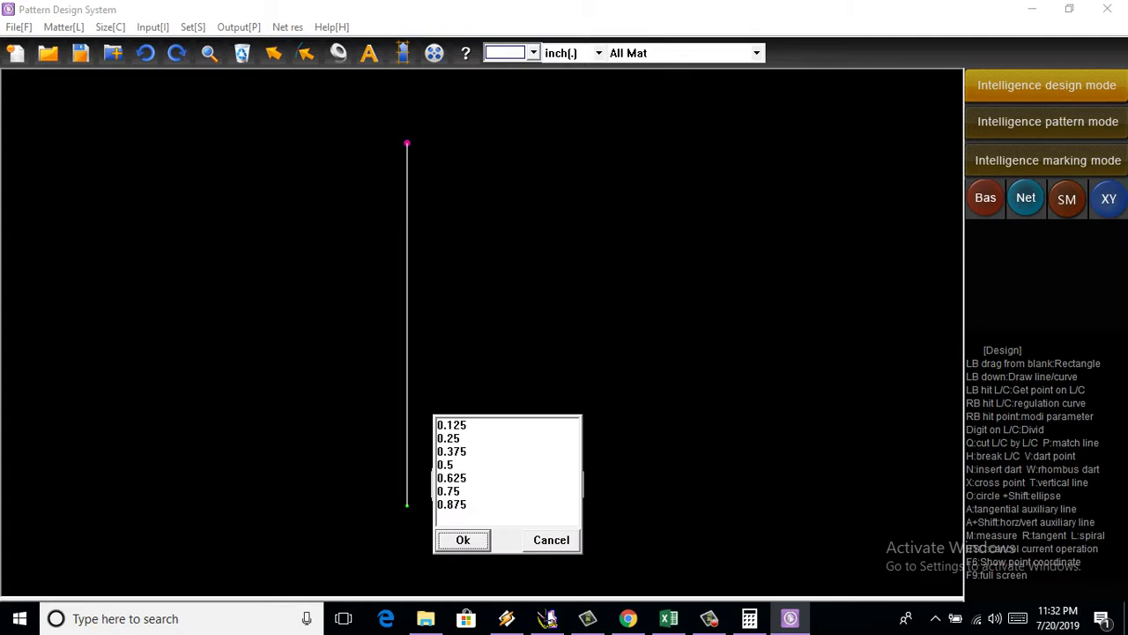
key("Down")
key("Down")
key("Down")
key("Return")
key("Return")
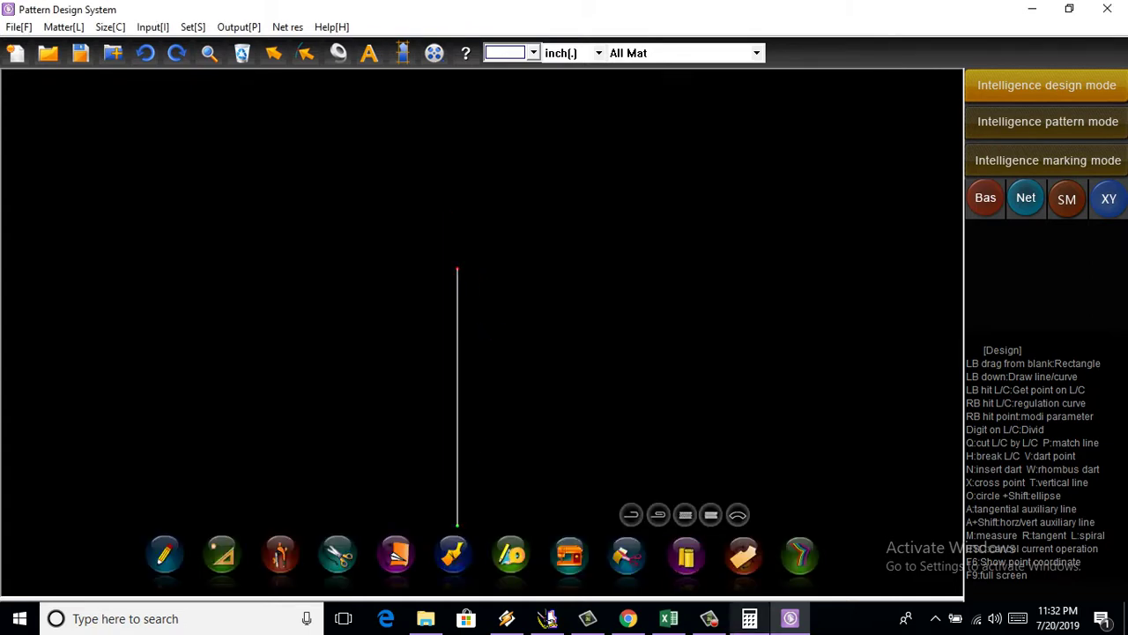
Step: Cross-check the length against the Excel spec sheet and return to the pattern canvas
left_click(669, 618)
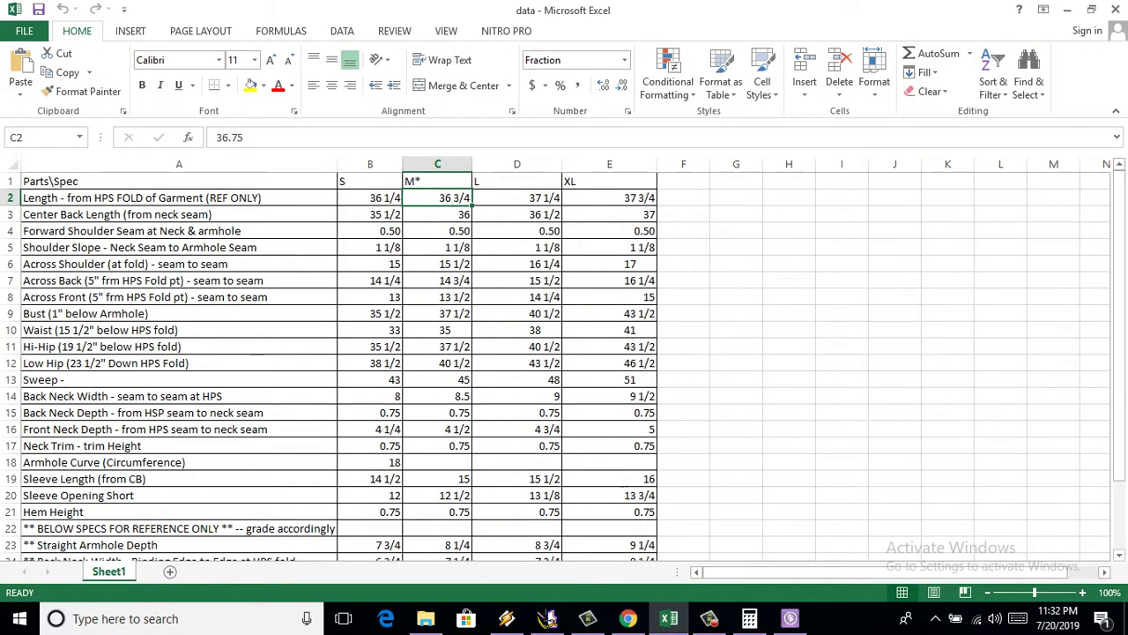
left_click(790, 617)
scroll(395, 369, "up", 3)
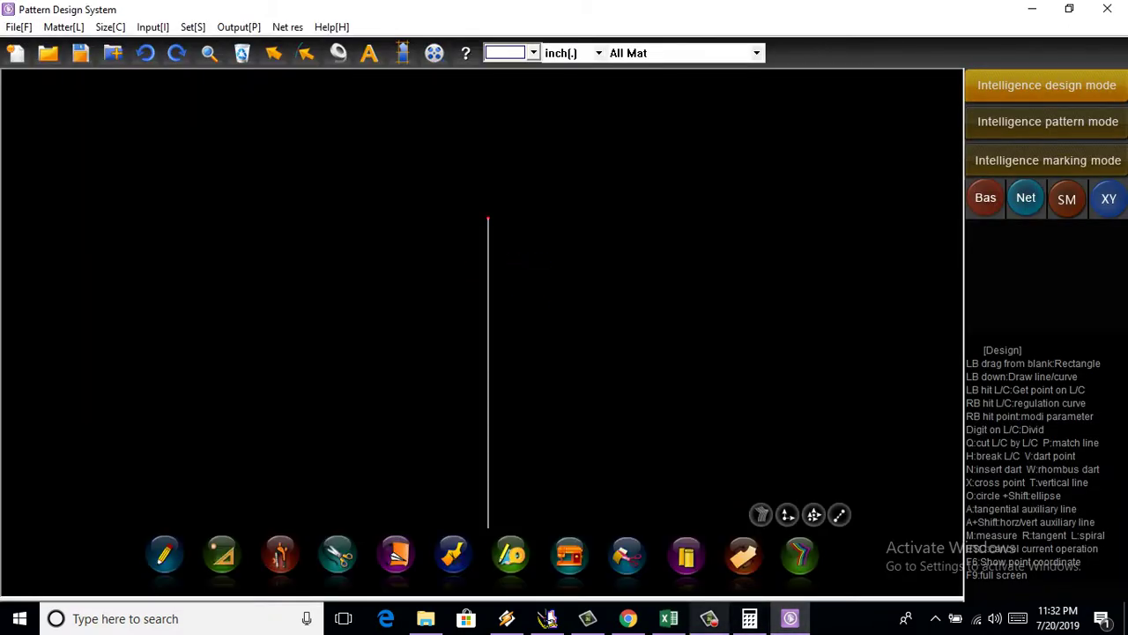
left_click(669, 618)
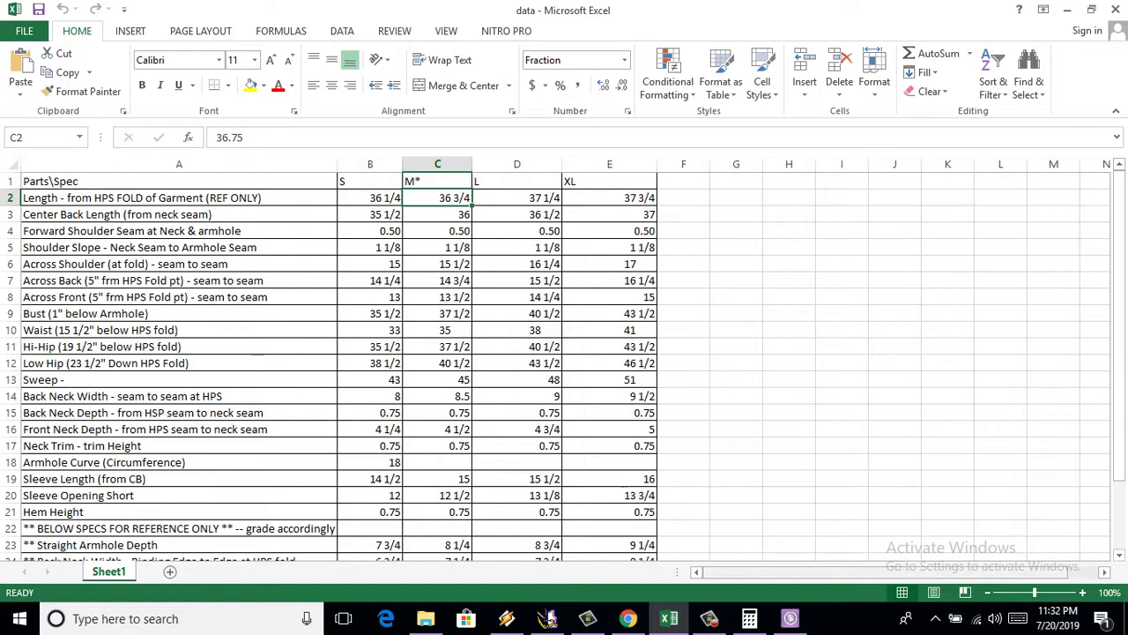
left_click(790, 618)
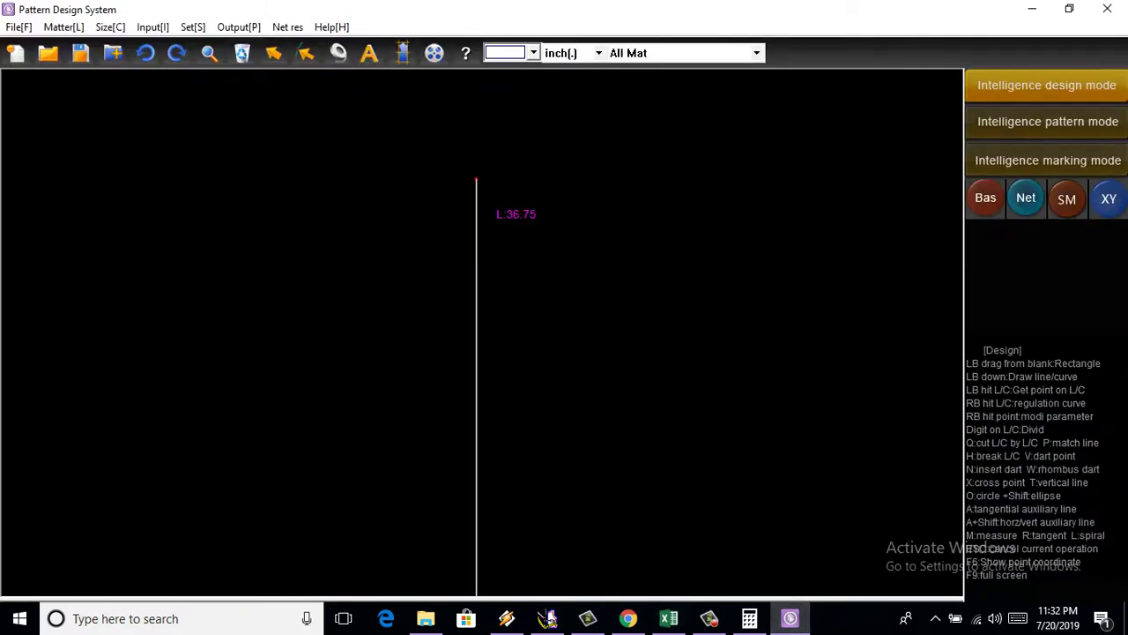
Step: Place a point 0.75 inches from the top end of the vertical line
right_click(476, 180)
type("0")
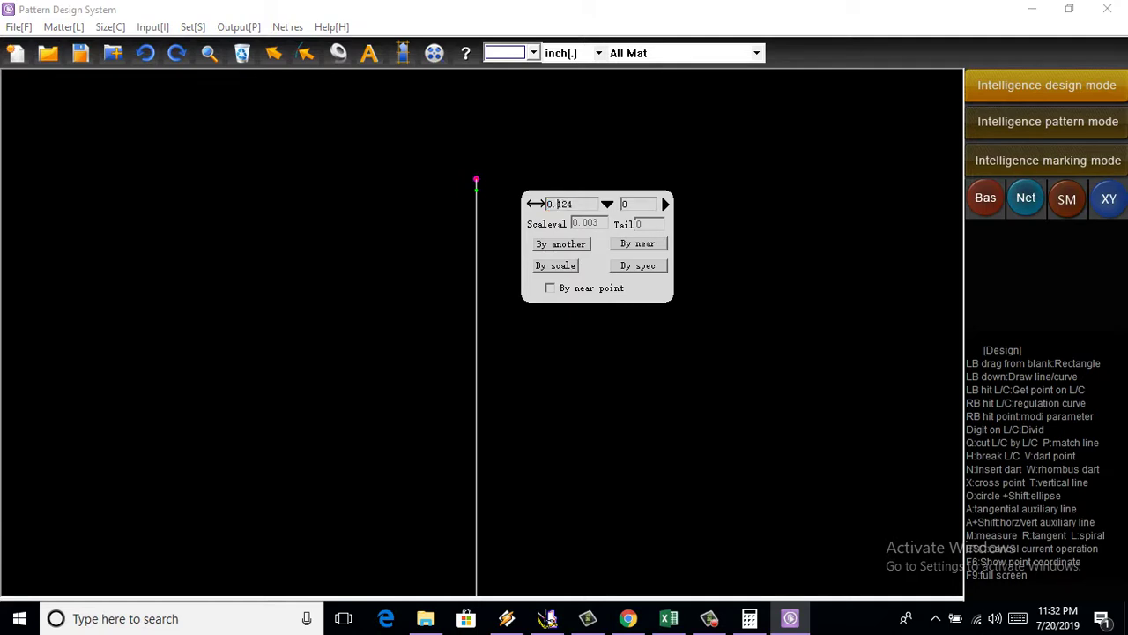
type(".75")
key("Return")
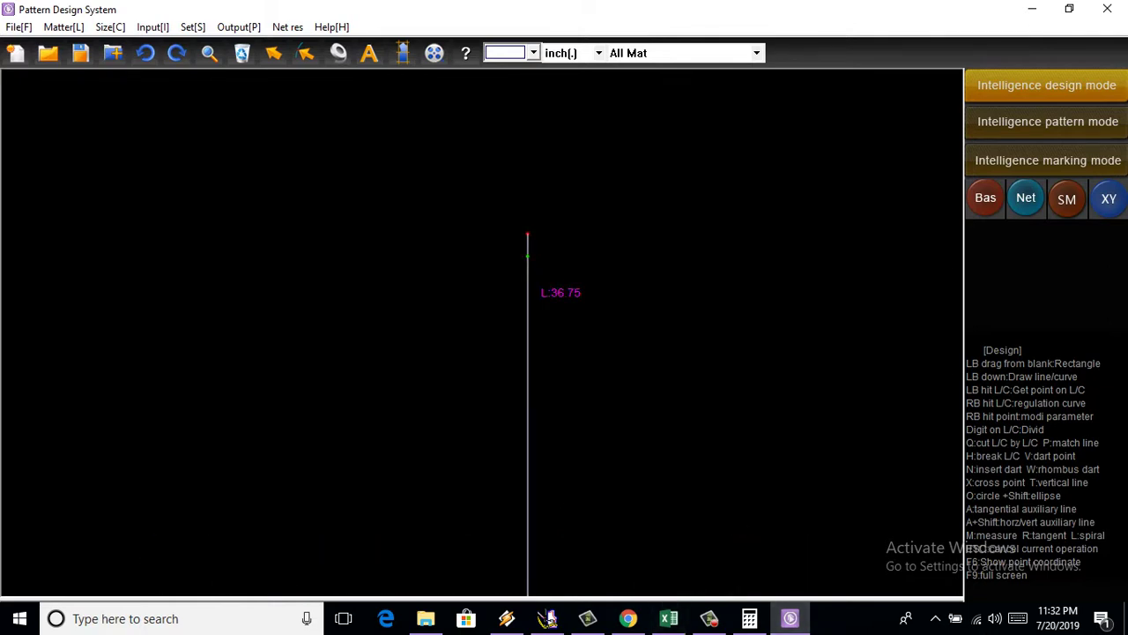
Step: Place a second point 36 inches along the line, measured By near
left_click(527, 261)
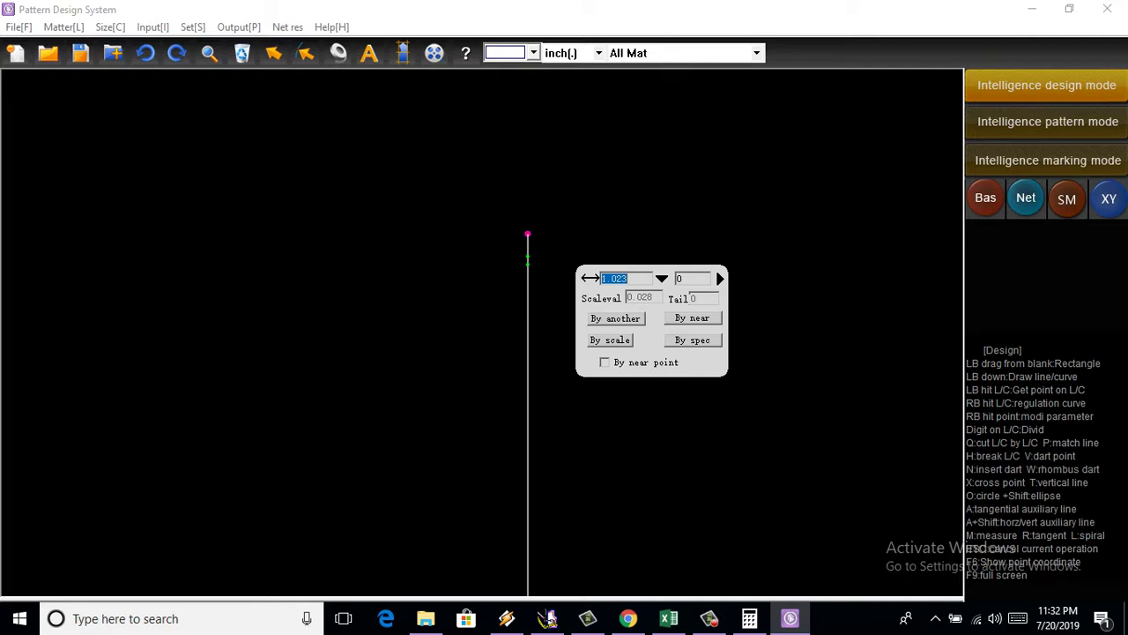
left_click(692, 317)
type("36")
key("Return")
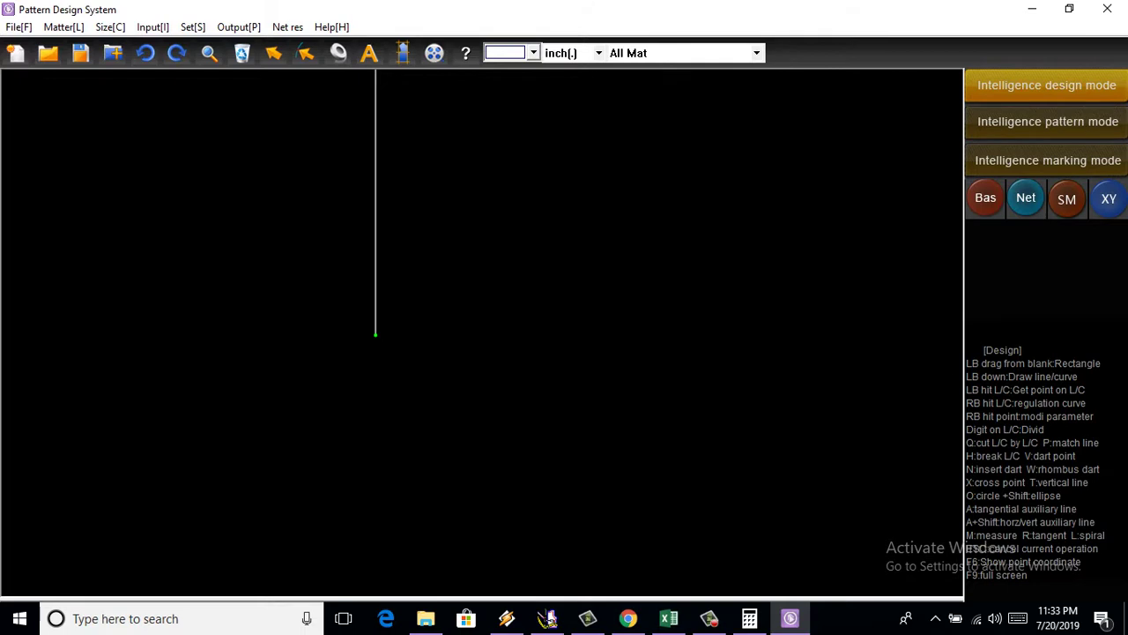
left_click(376, 334)
key("Escape")
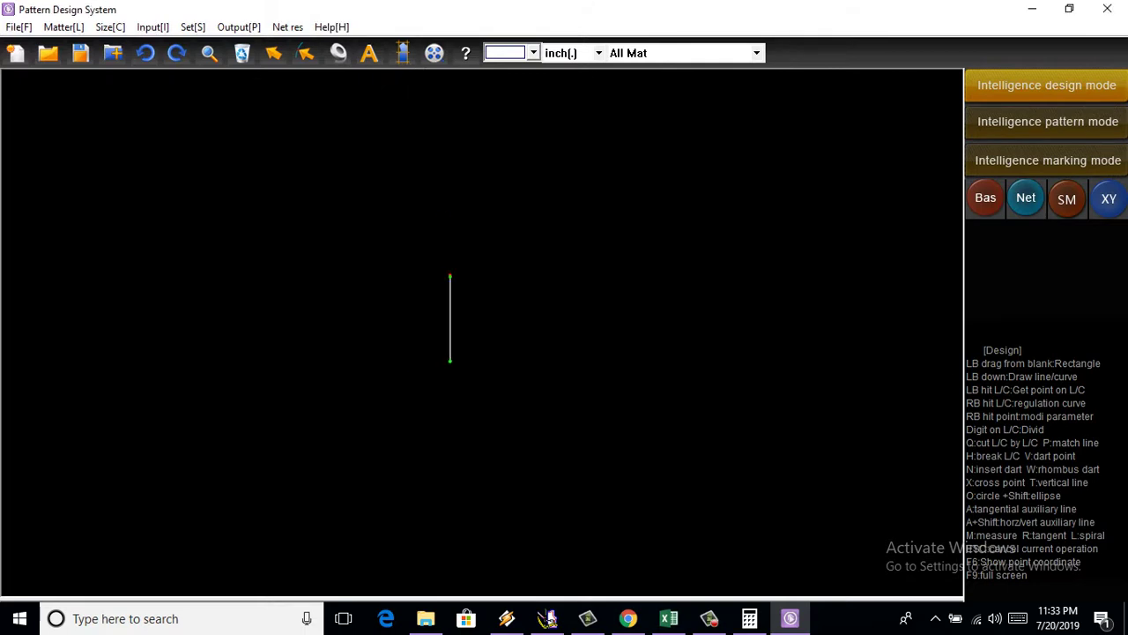
scroll(453, 298, "up", 1)
scroll(453, 299, "up", 2)
scroll(453, 298, "up", 1)
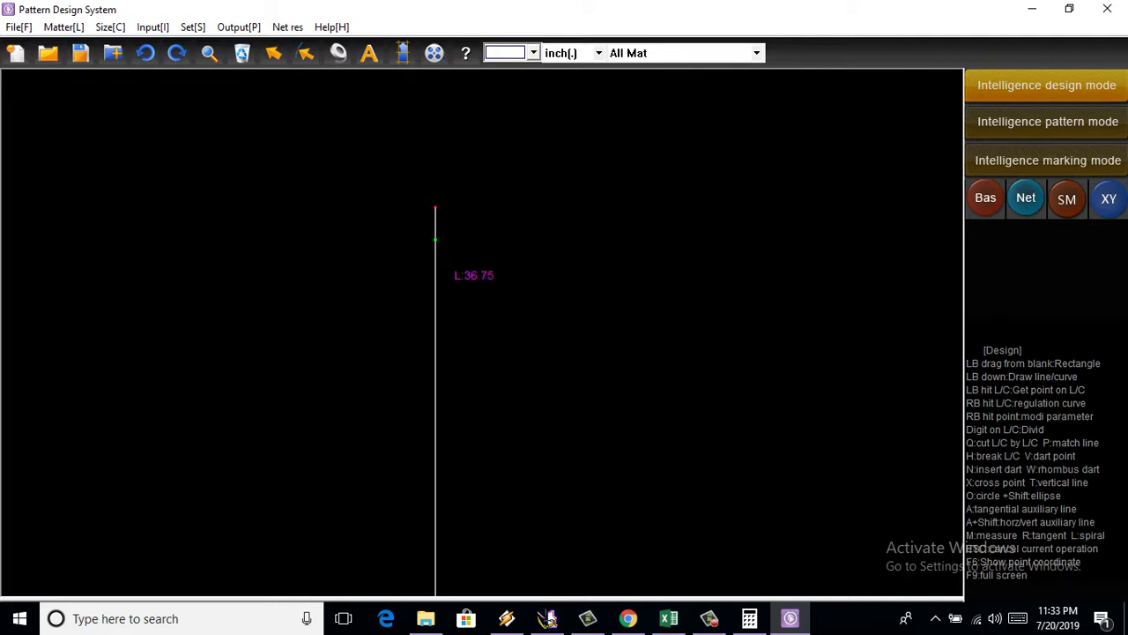
scroll(453, 298, "up", 1)
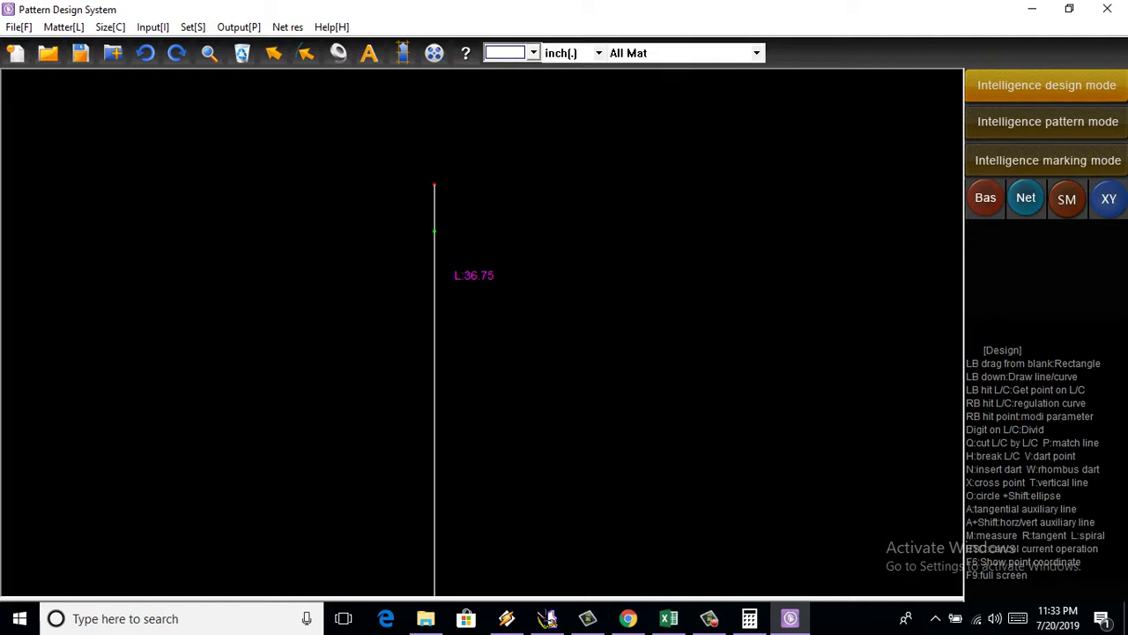
scroll(411, 345, "down", 1)
scroll(411, 346, "down", 1)
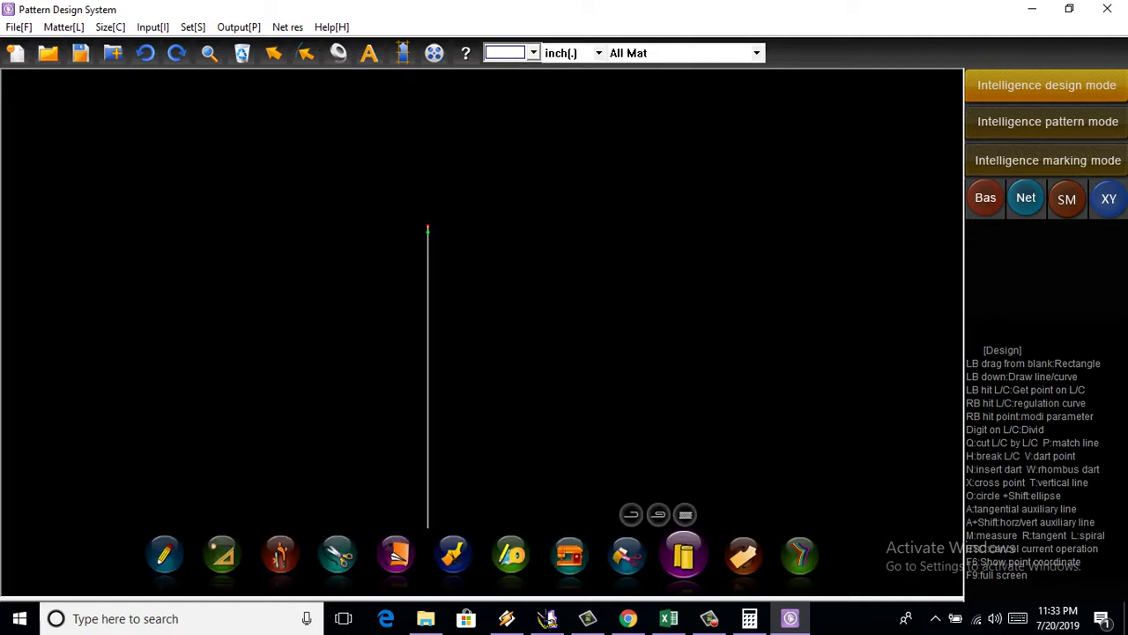
left_click(669, 618)
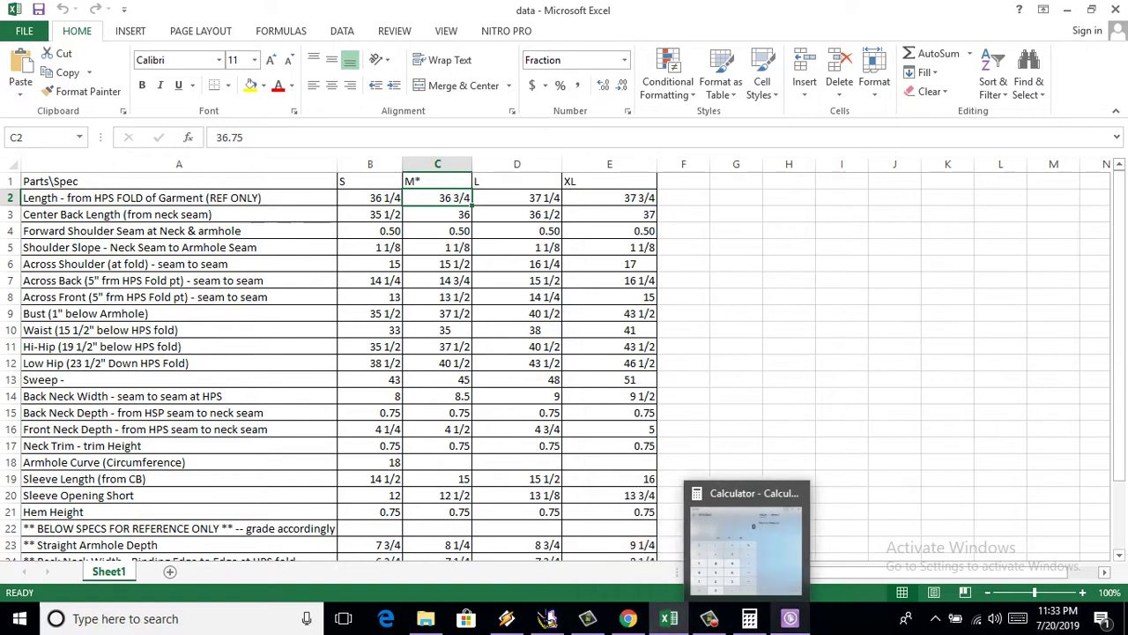
left_click(789, 617)
scroll(428, 379, "up", 2)
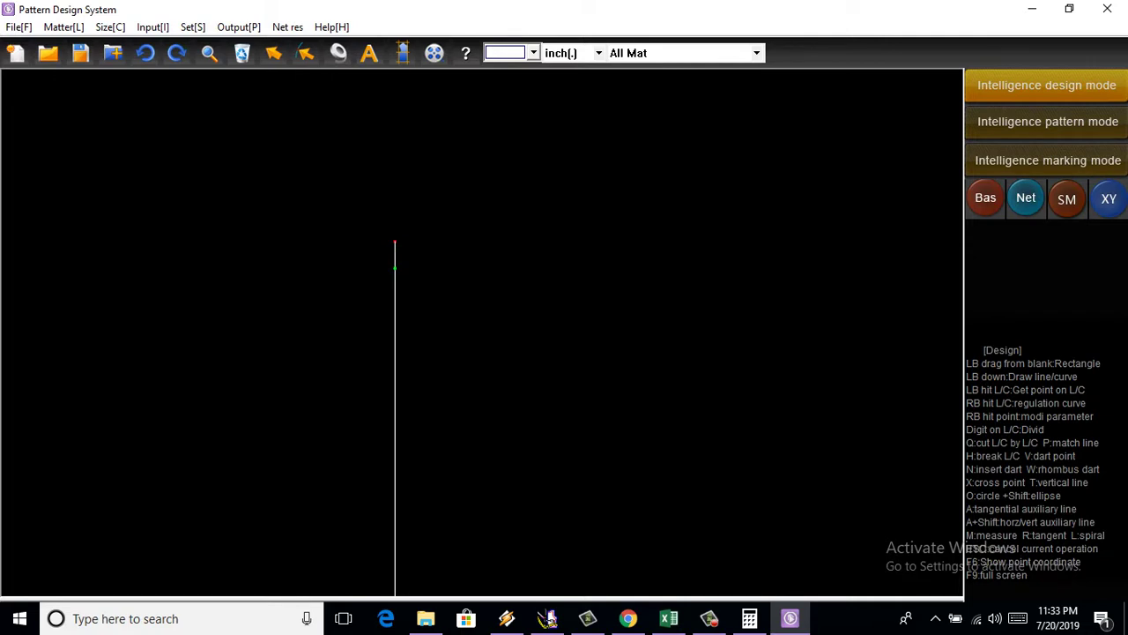
Step: Offset a point 4.25 inches right of the top point with zero vertical offset
left_click_drag(394, 241, 513, 240)
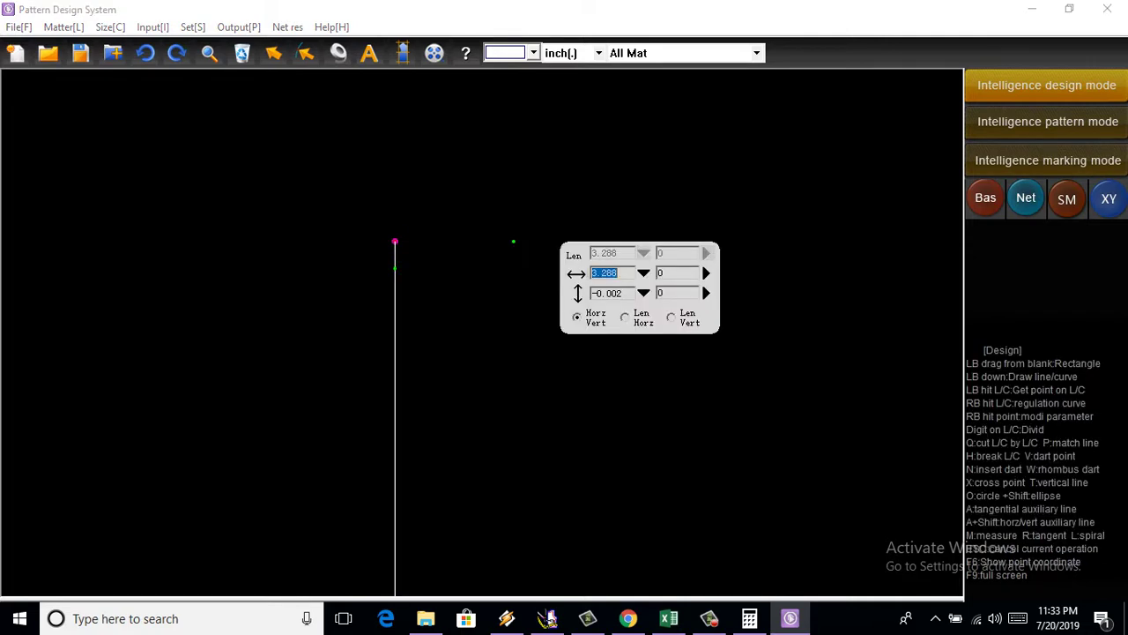
type("4")
key("space")
left_click(581, 240)
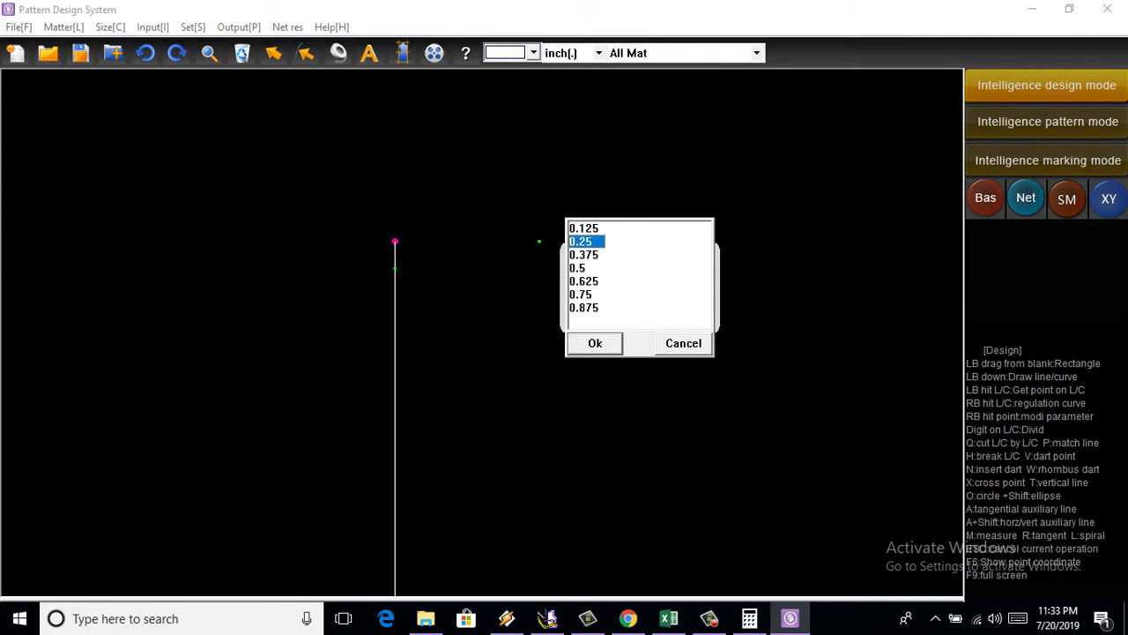
key("Return")
type("0")
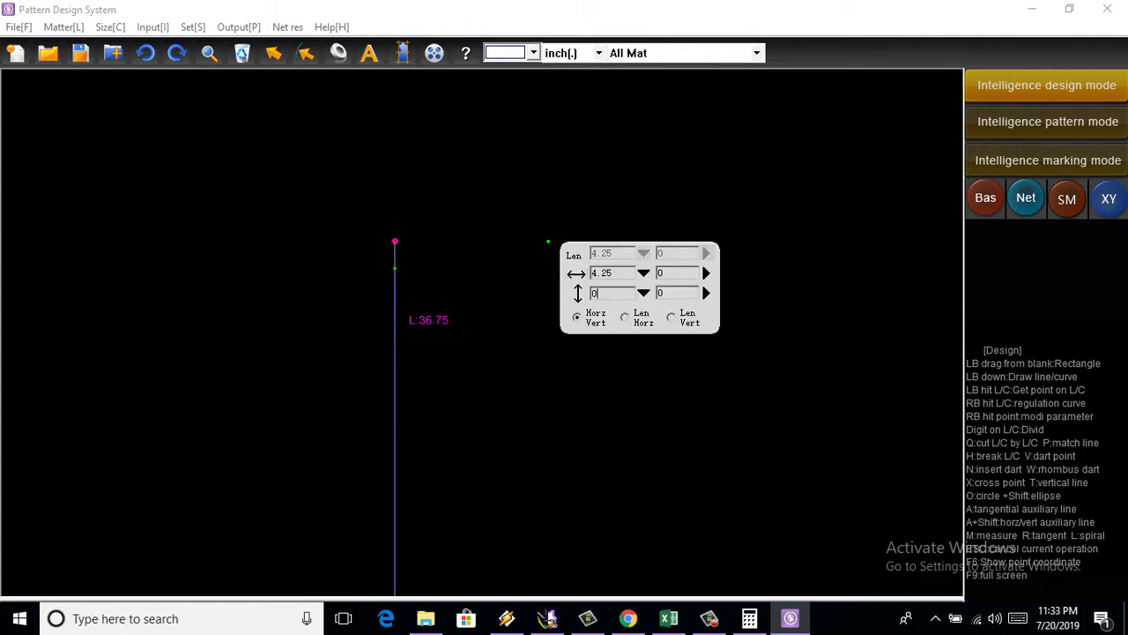
key("Return")
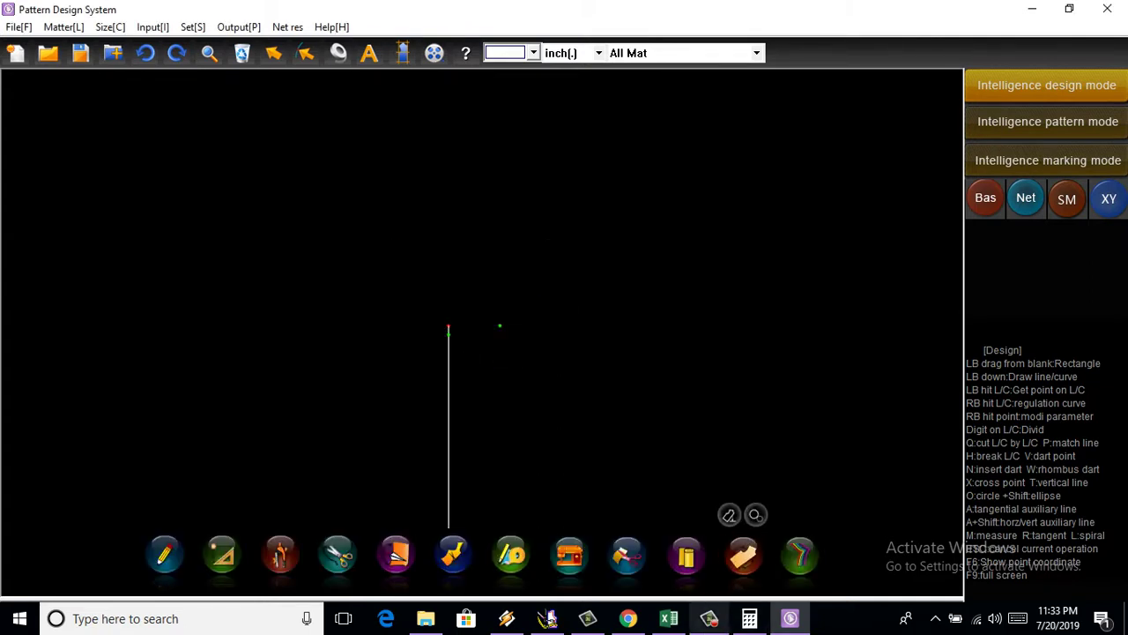
Step: After checking the spec sheet, offset a point 7.25 inches across from the centre line's top
left_click(669, 618)
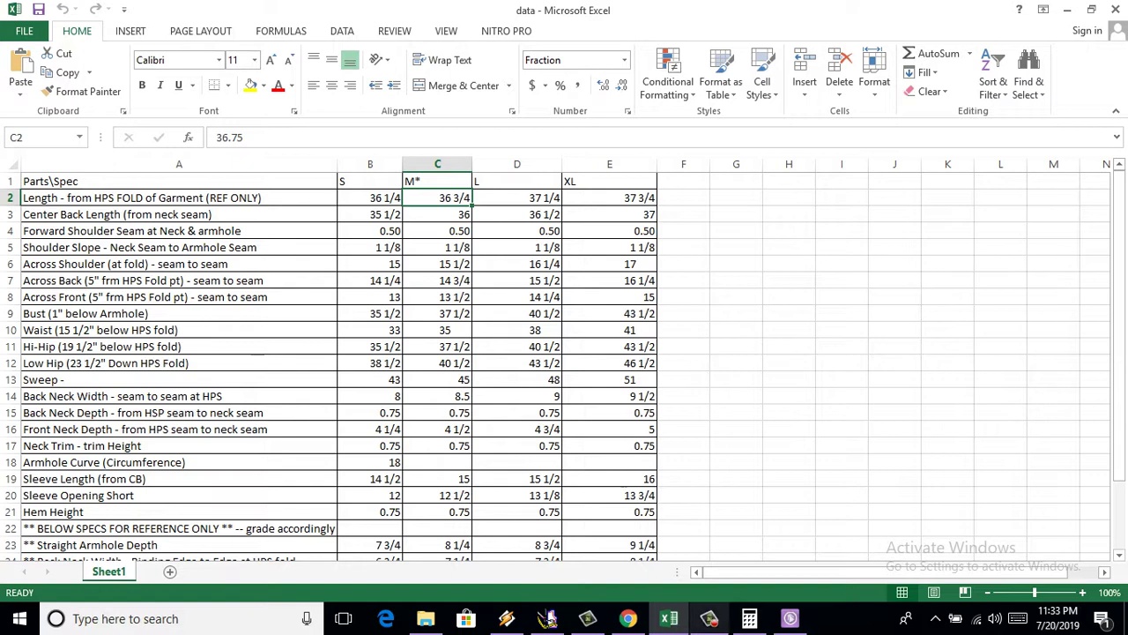
left_click(790, 618)
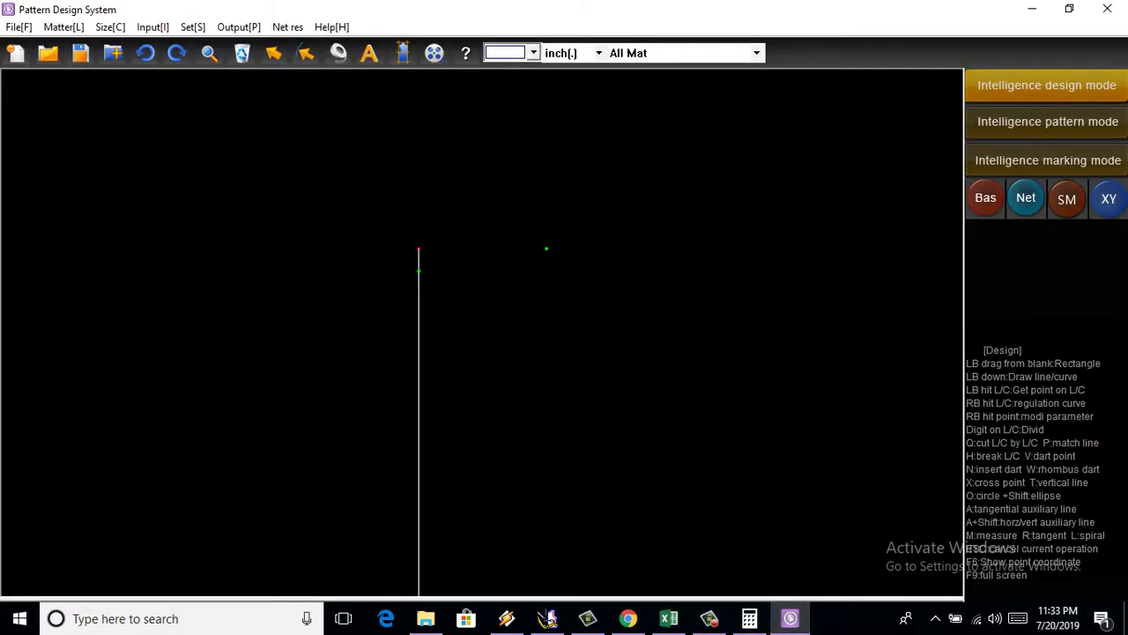
left_click_drag(418, 249, 626, 252)
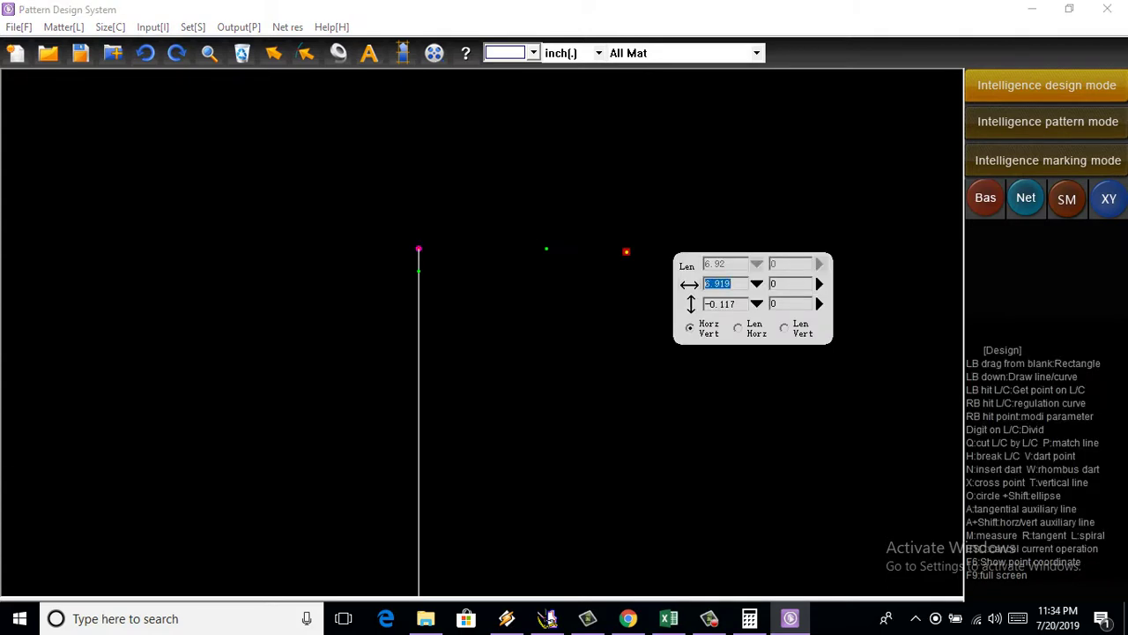
type("5")
key("space")
left_click(694, 252)
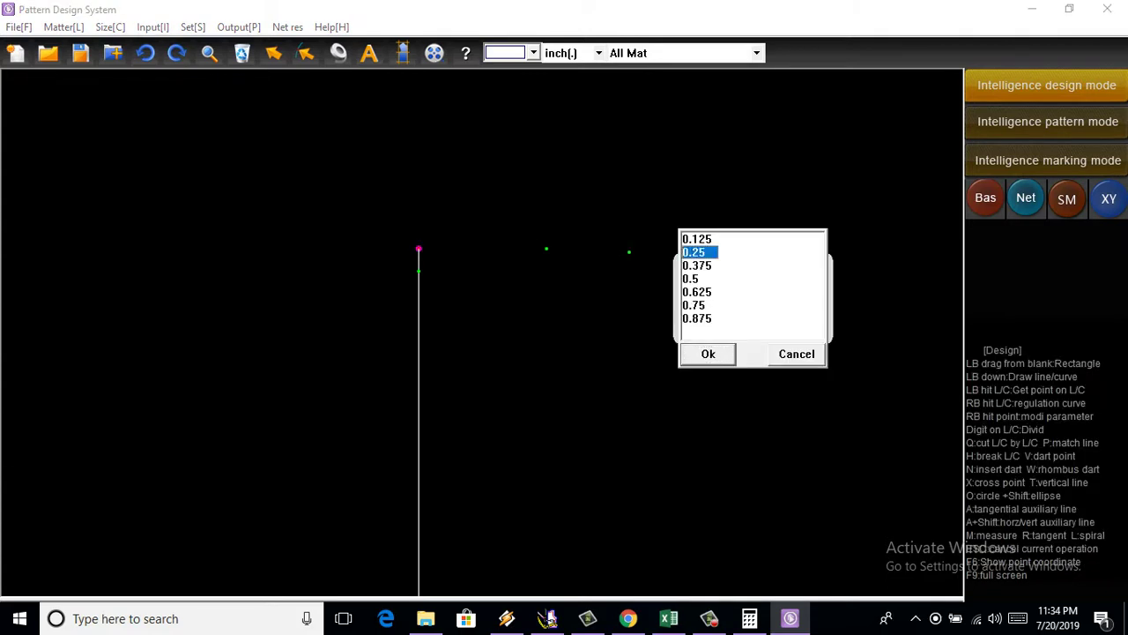
key("Return")
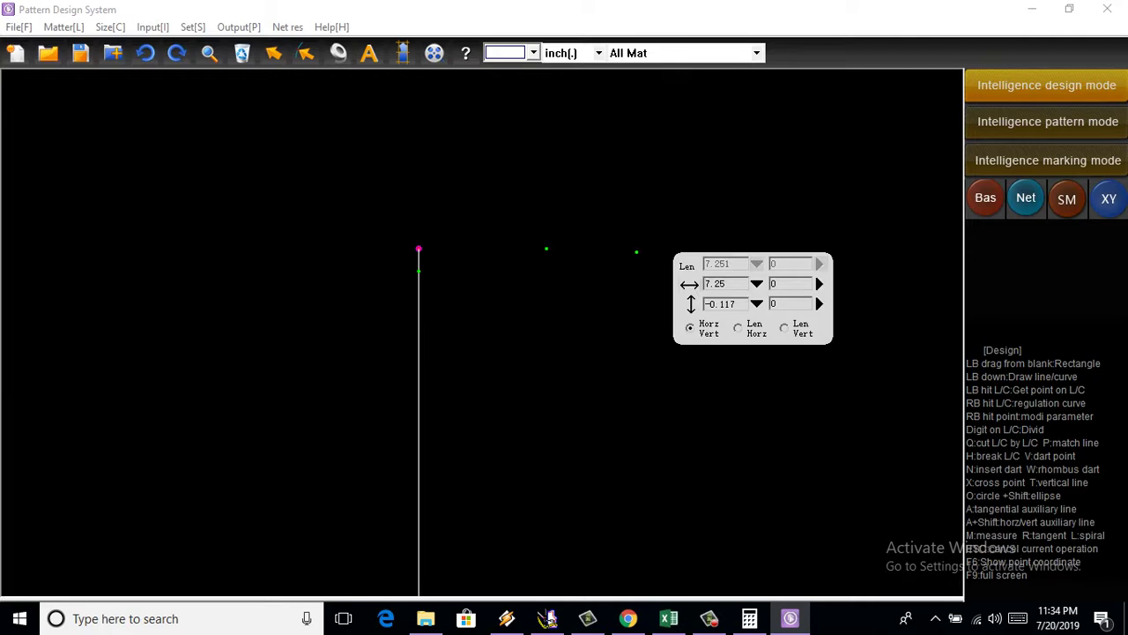
Step: Read the shoulder slope from cell C5 and set the shoulder drop to -1.125 inches
left_click(668, 618)
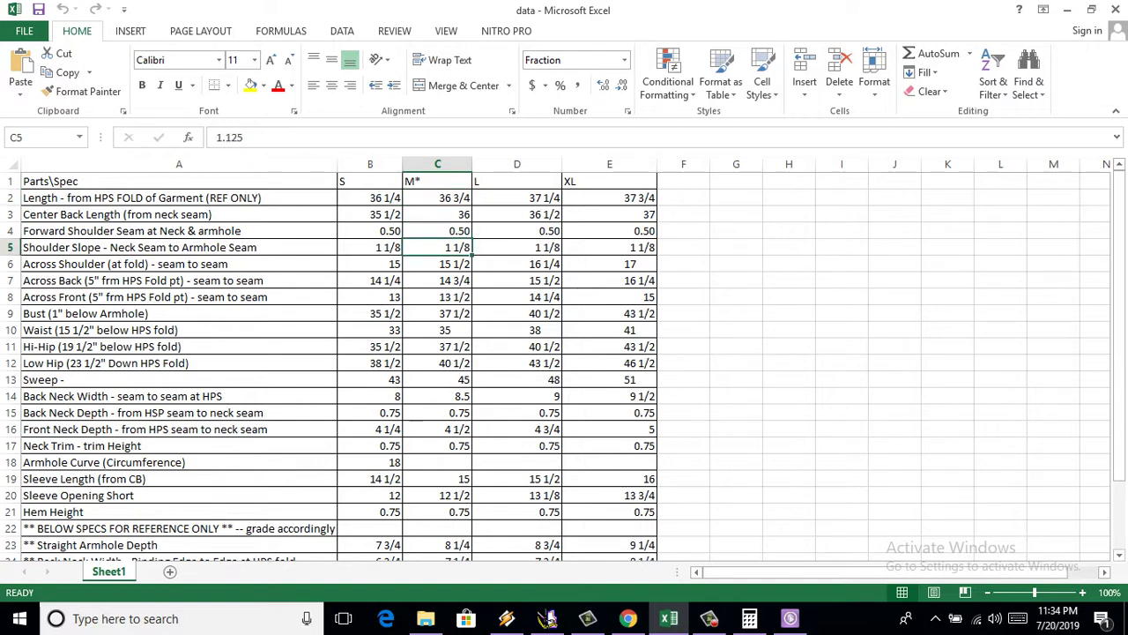
left_click(437, 246)
mouse_move(790, 618)
left_click(789, 537)
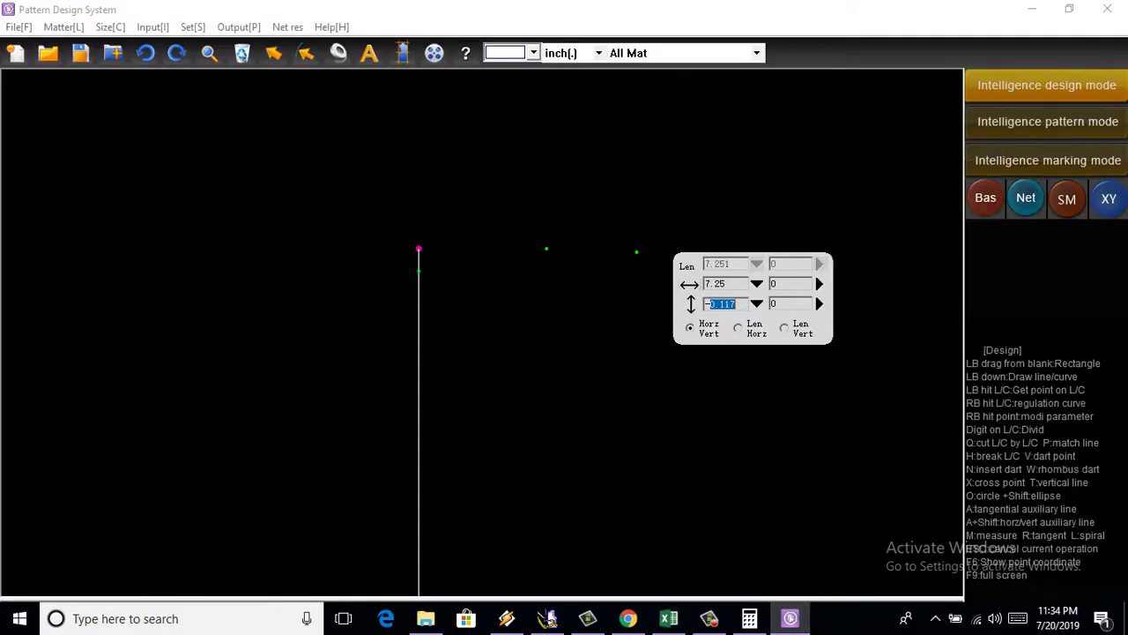
type("-1")
key("space")
key("Return")
key("Return")
scroll(442, 264, "up", 2)
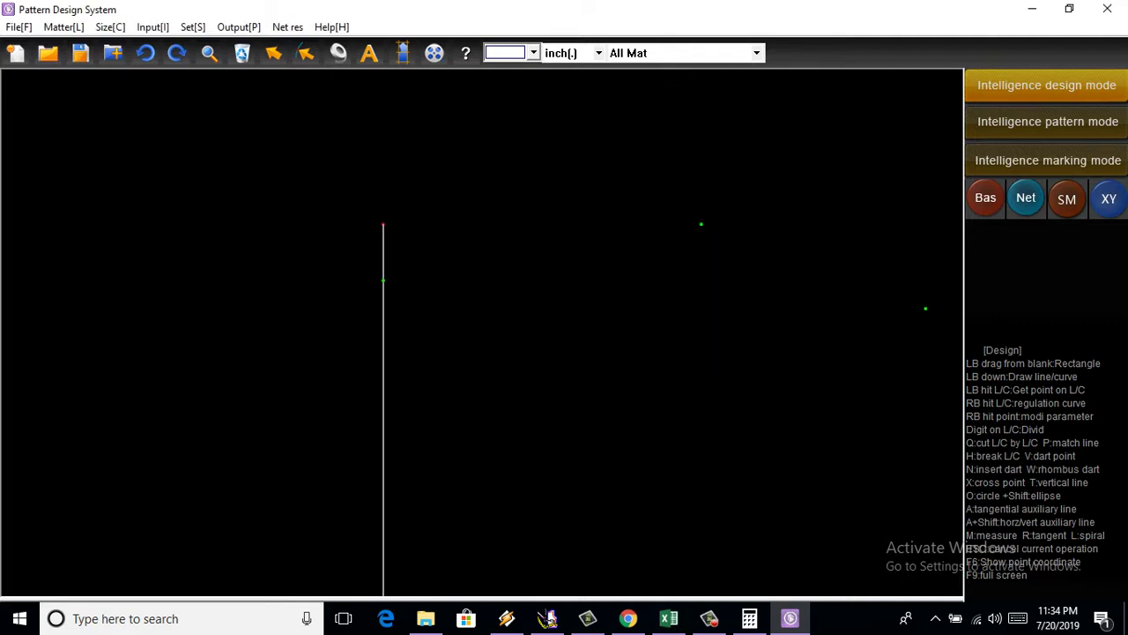
Step: Draw the curved neckline from the centre line out to the shoulder point
left_click(382, 280)
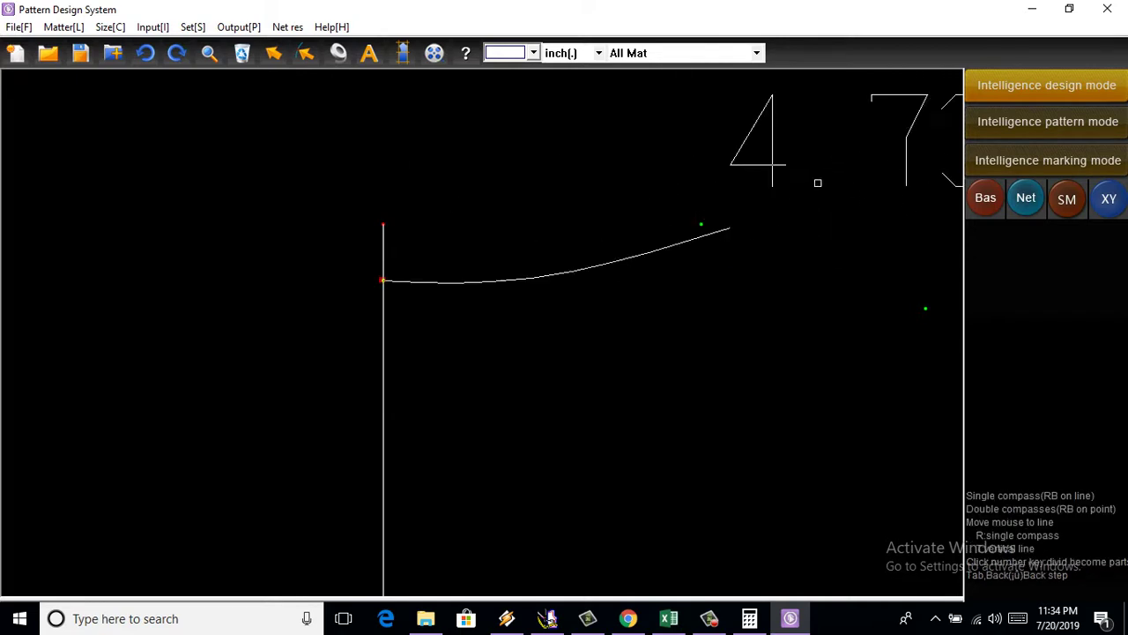
left_click(700, 224)
right_click(893, 85)
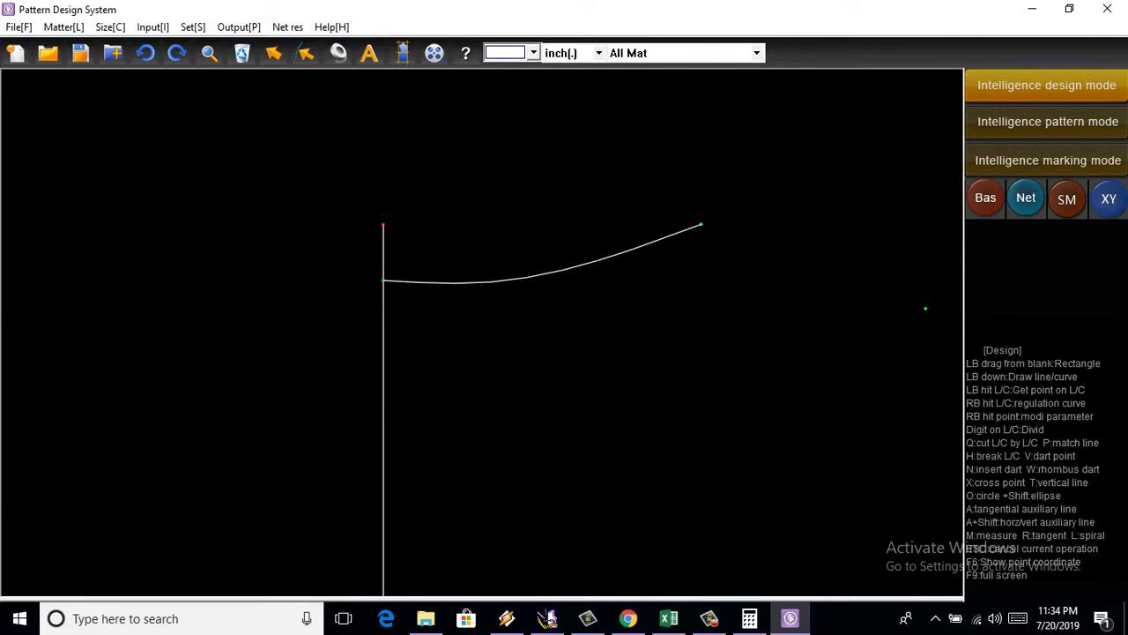
Step: Draw the sloping shoulder line from the neck curve's end, then bring up the spec sheet
left_click(701, 224)
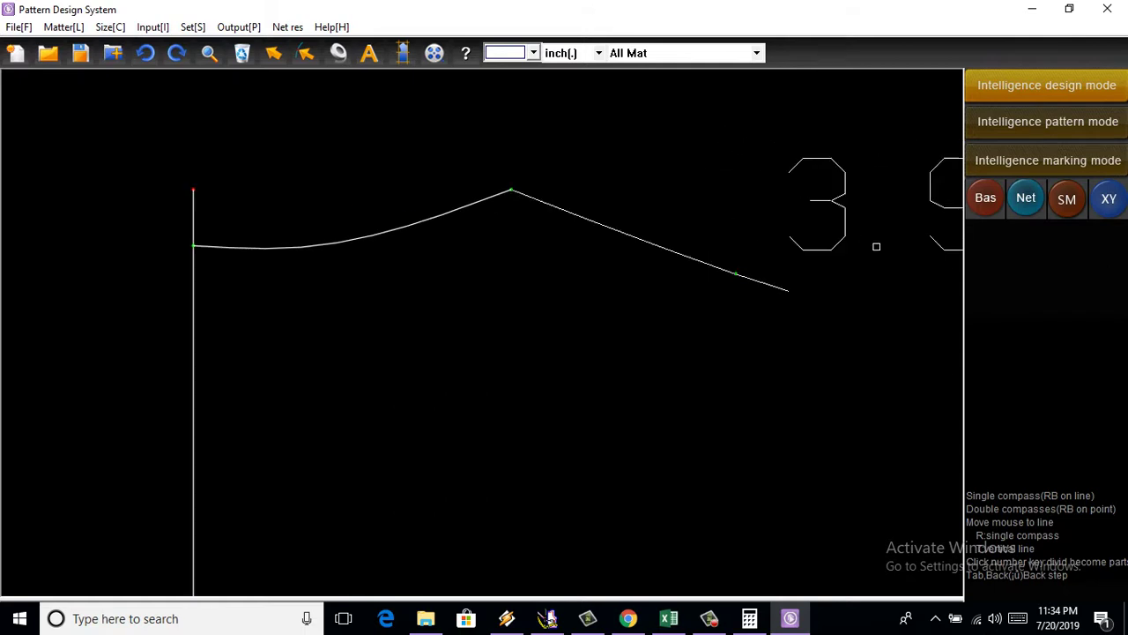
right_click(788, 287)
scroll(775, 273, "down", 2)
scroll(749, 247, "down", 3)
scroll(756, 287, "up", 3)
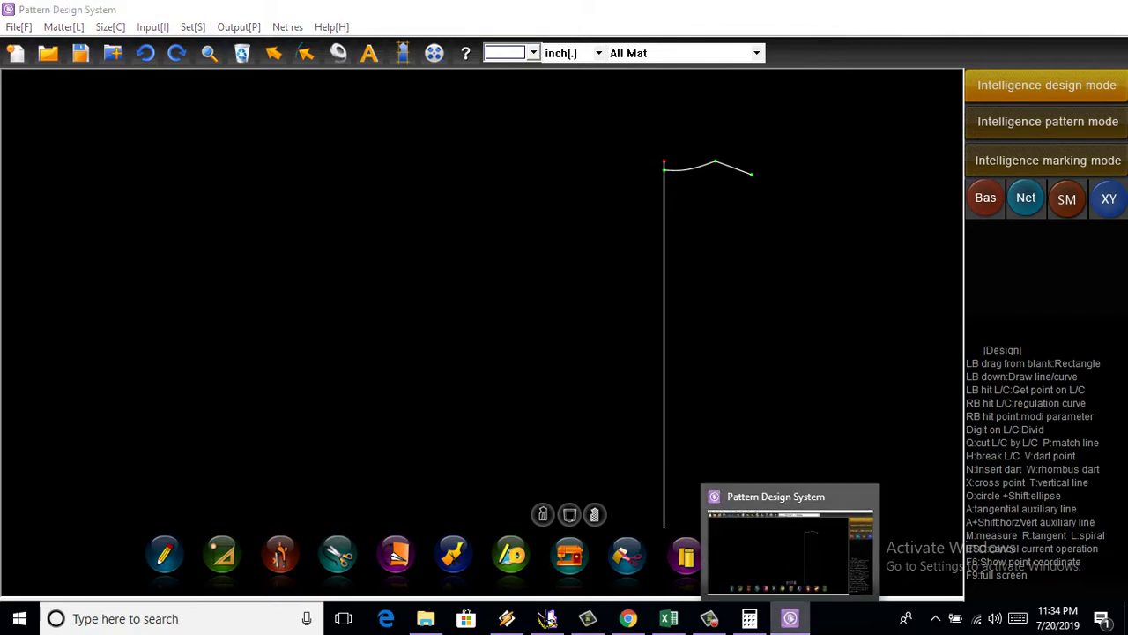
left_click(668, 617)
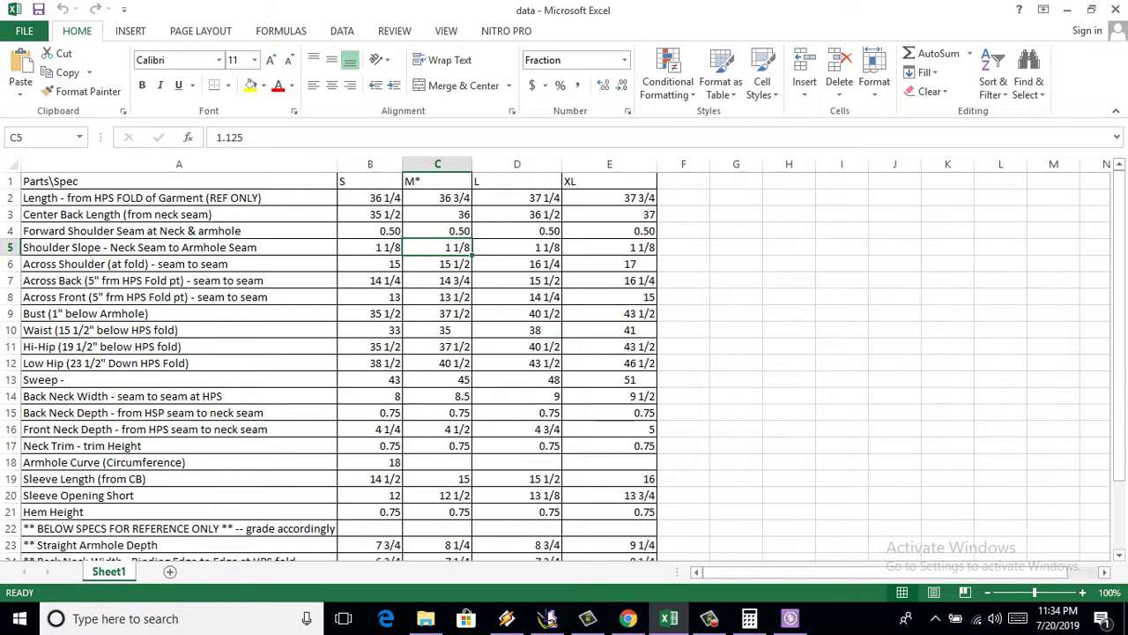
Step: Select the 14 3/4 across-back value in C7 and place a point 6 inches down the centre line
key("Down")
key("Down")
key("alt+Tab")
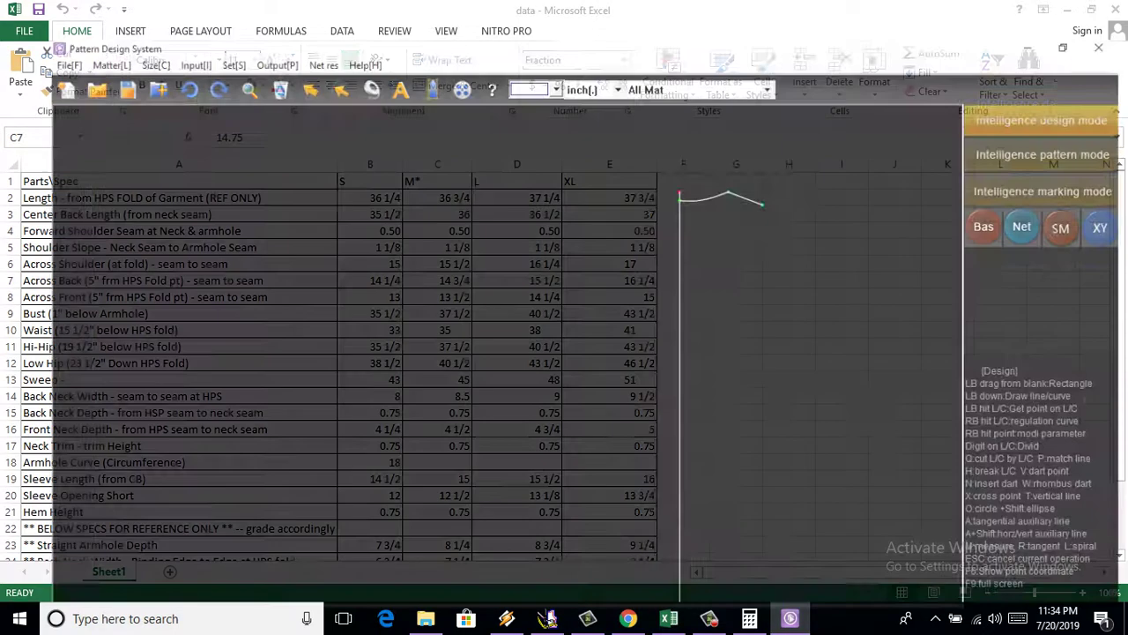
left_click(519, 231)
type("5")
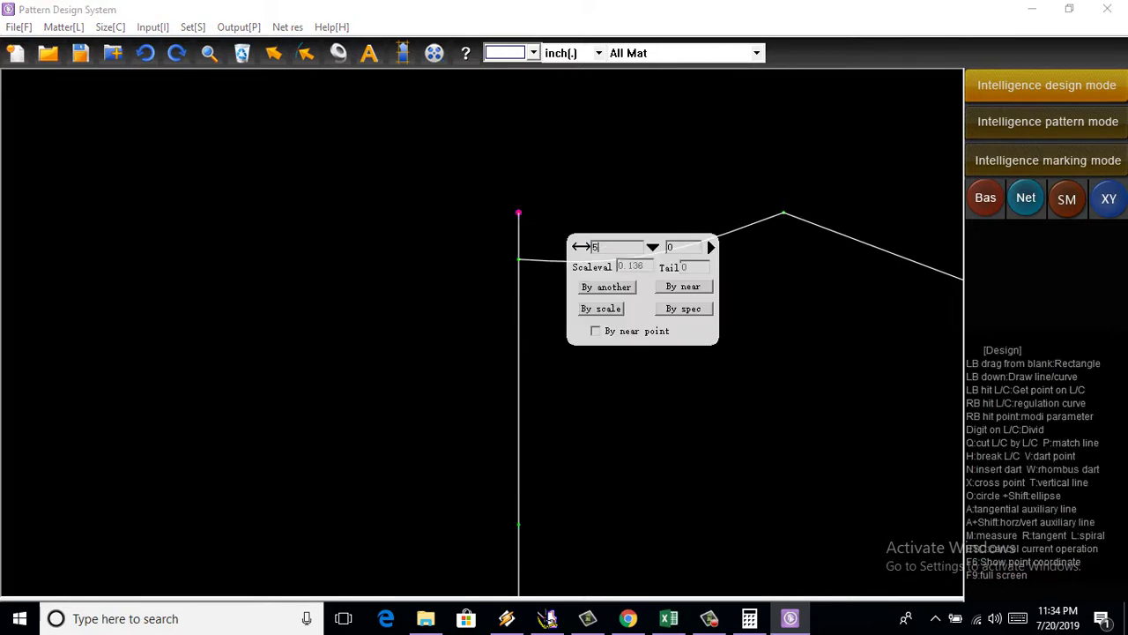
key("Return")
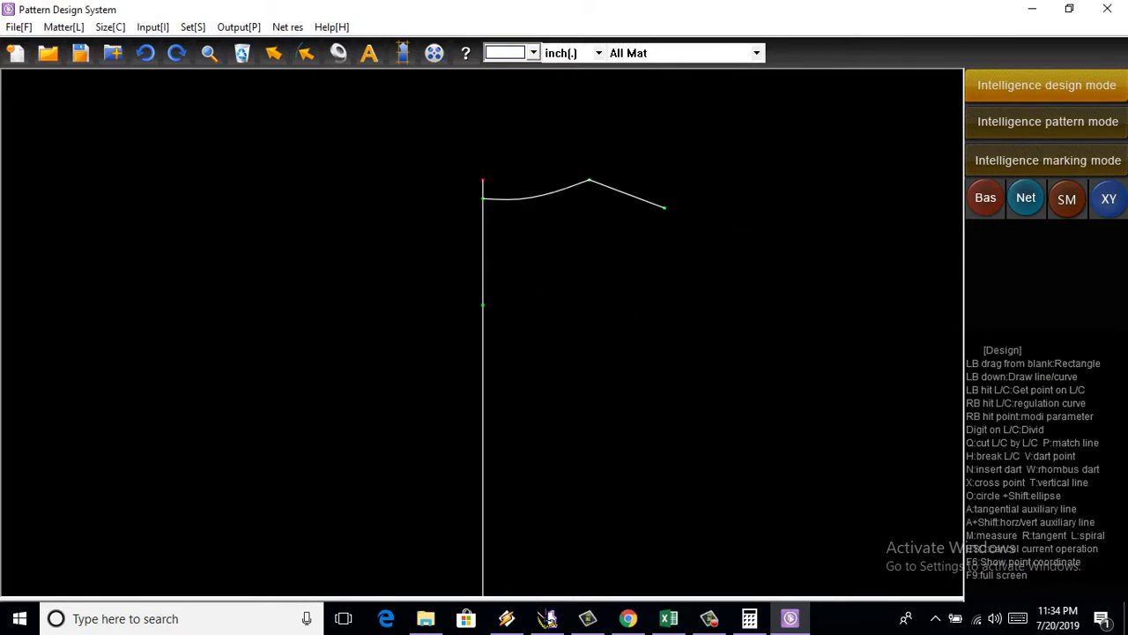
Step: Draw a 7.375-inch horizontal across-back line from that point
left_click(482, 304)
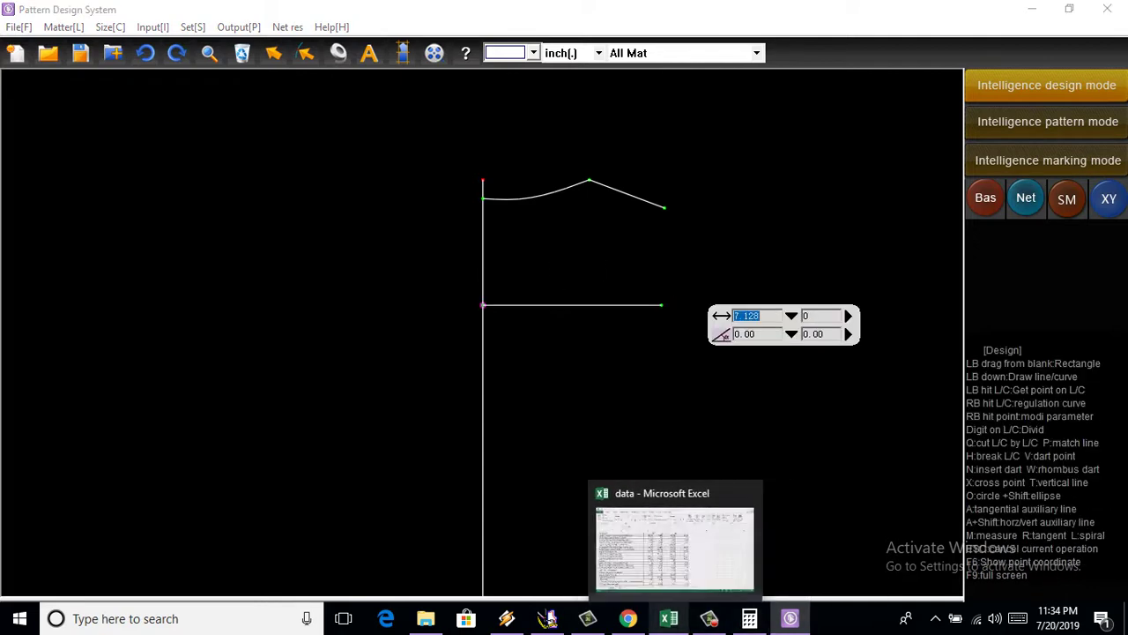
left_click(669, 618)
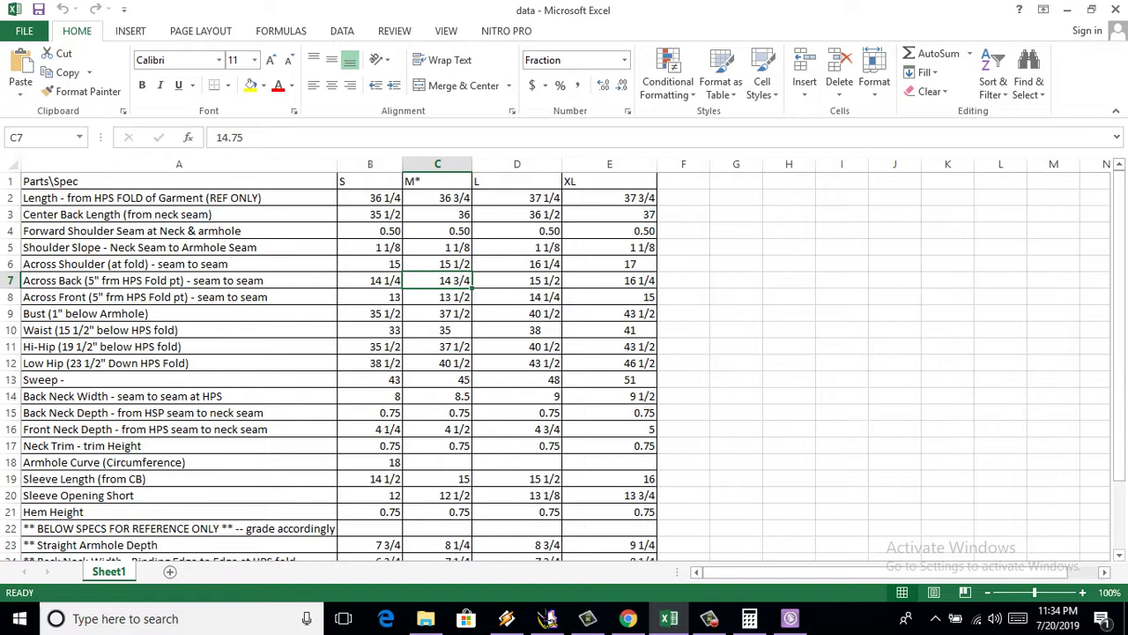
left_click(789, 618)
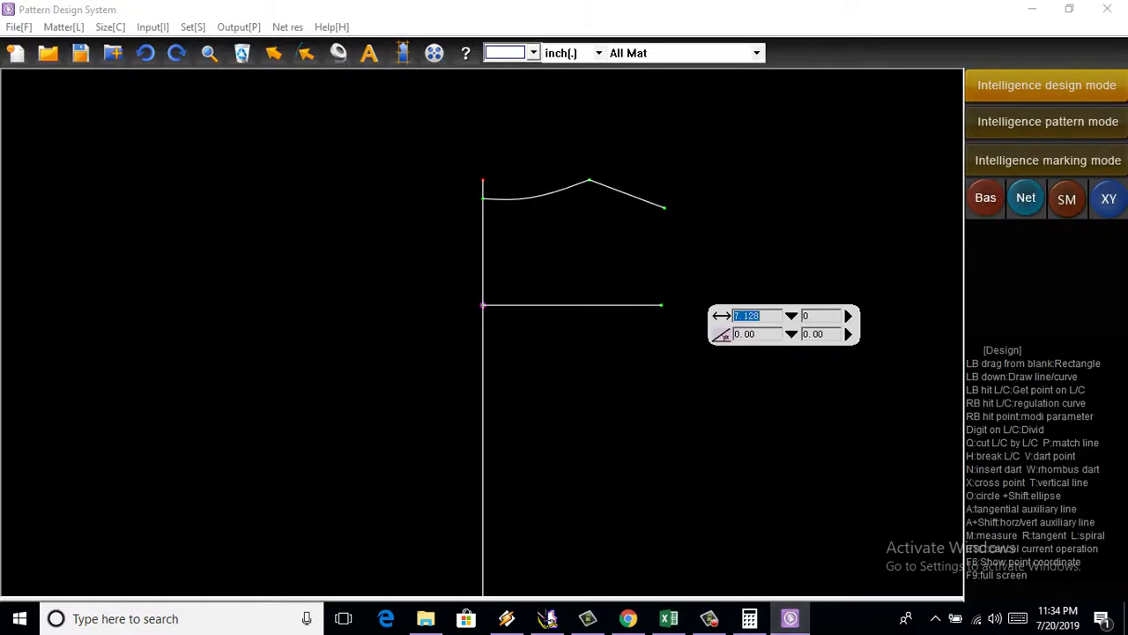
double_click(750, 316)
type("37")
type("5")
key("Return")
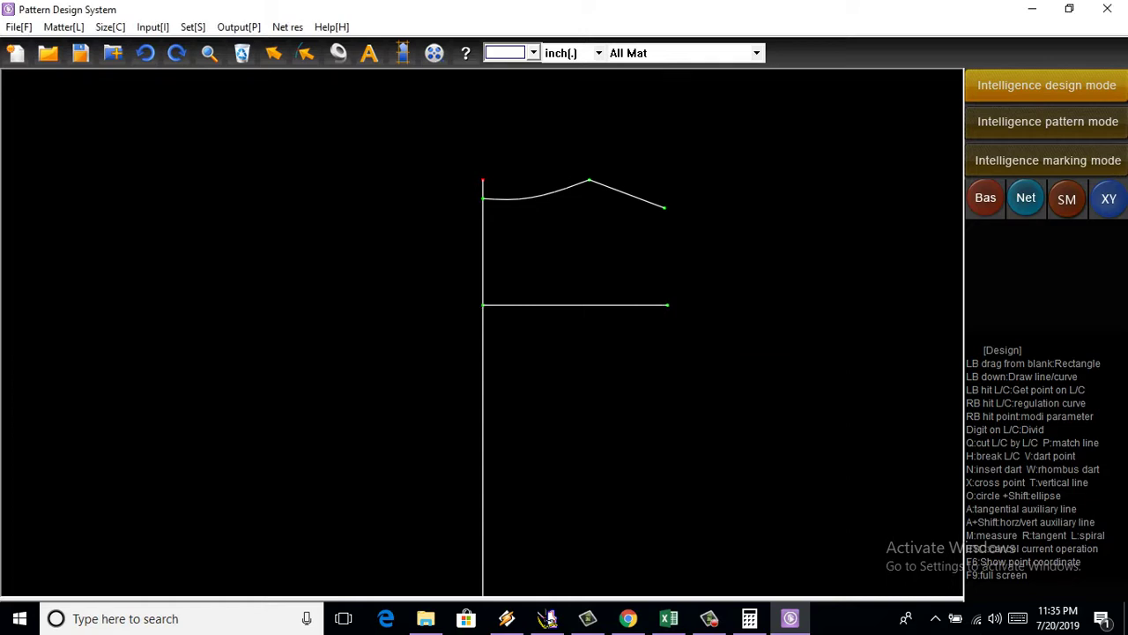
scroll(643, 257, "down", 3)
scroll(643, 257, "up", 2)
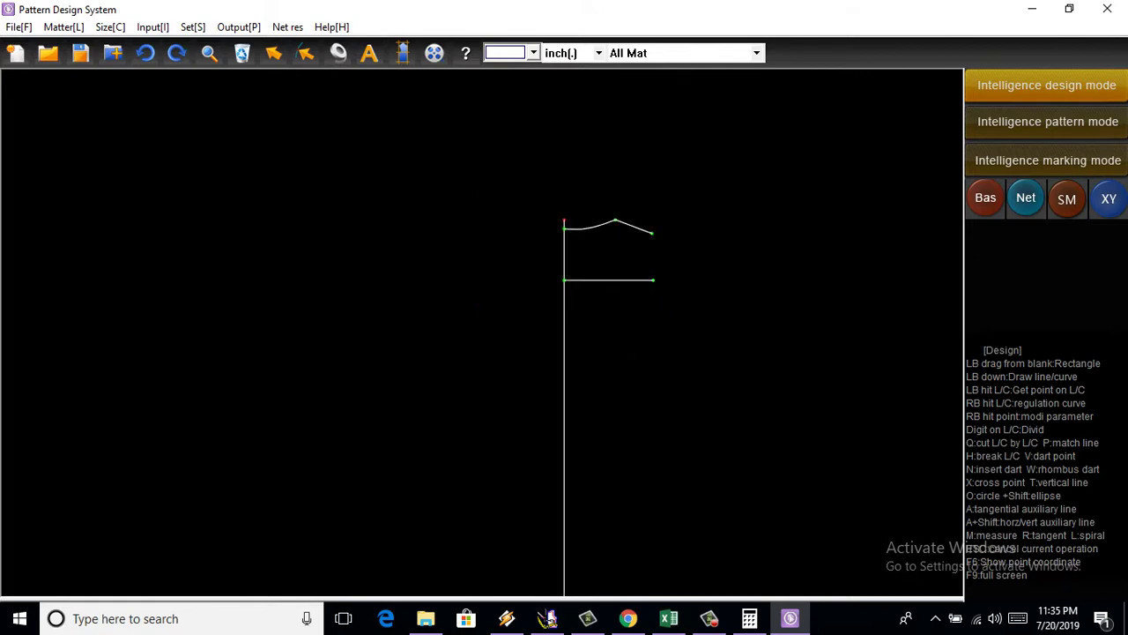
scroll(655, 374, "up", 2)
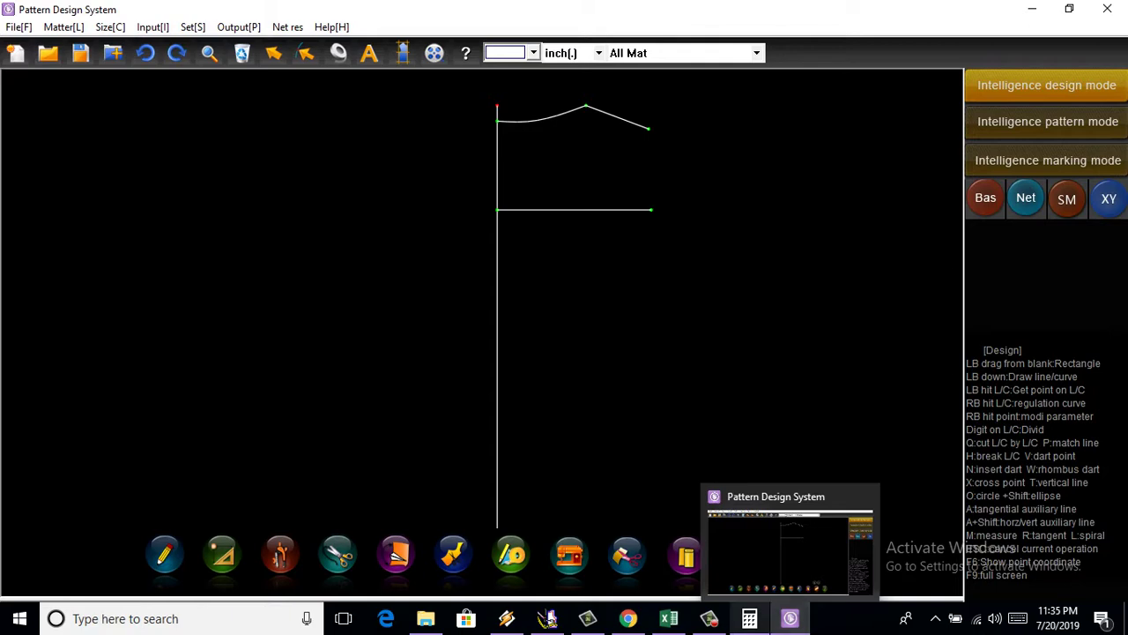
left_click(668, 618)
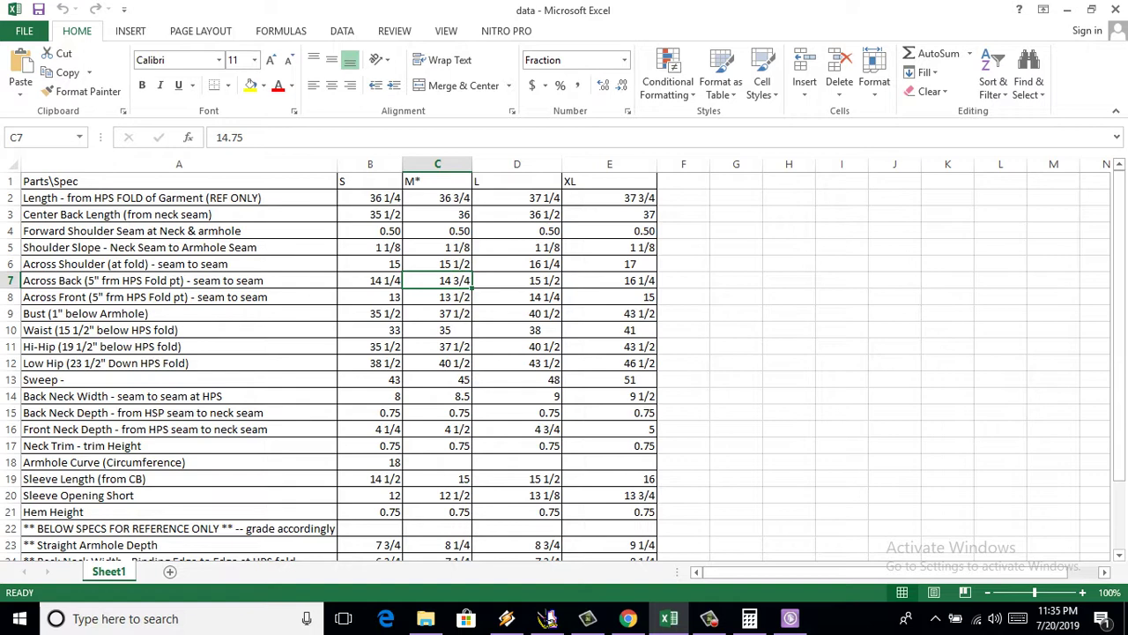
Step: Select the 37 1/2 bust in C9 and compute 37.5 ÷ 4 = 9.375 in Calculator
key("Down")
key("Down")
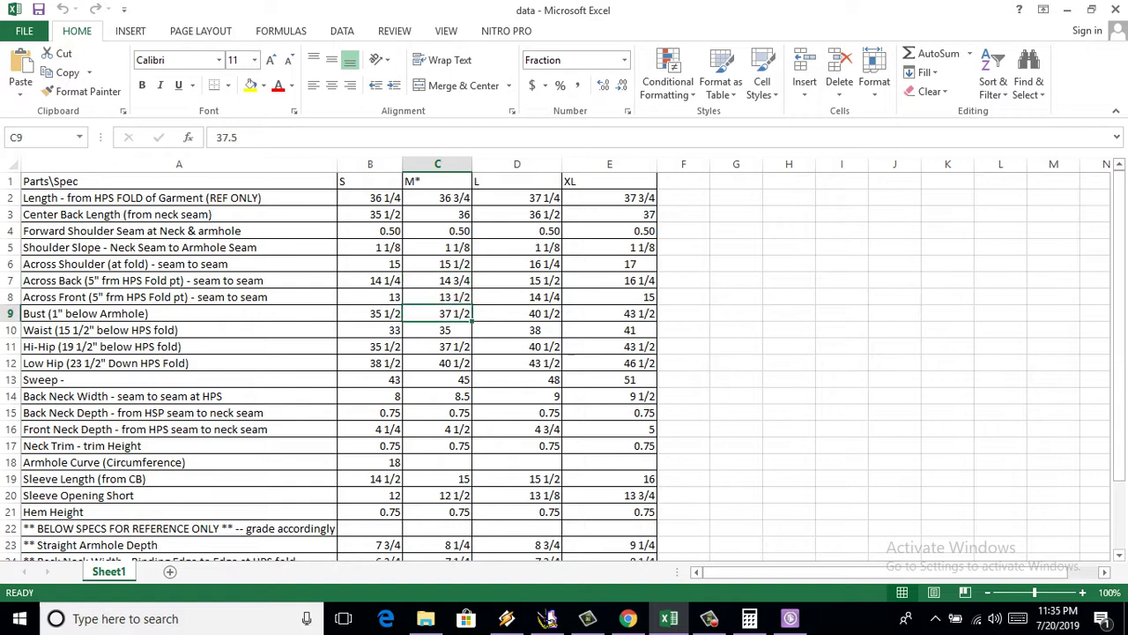
left_click(749, 542)
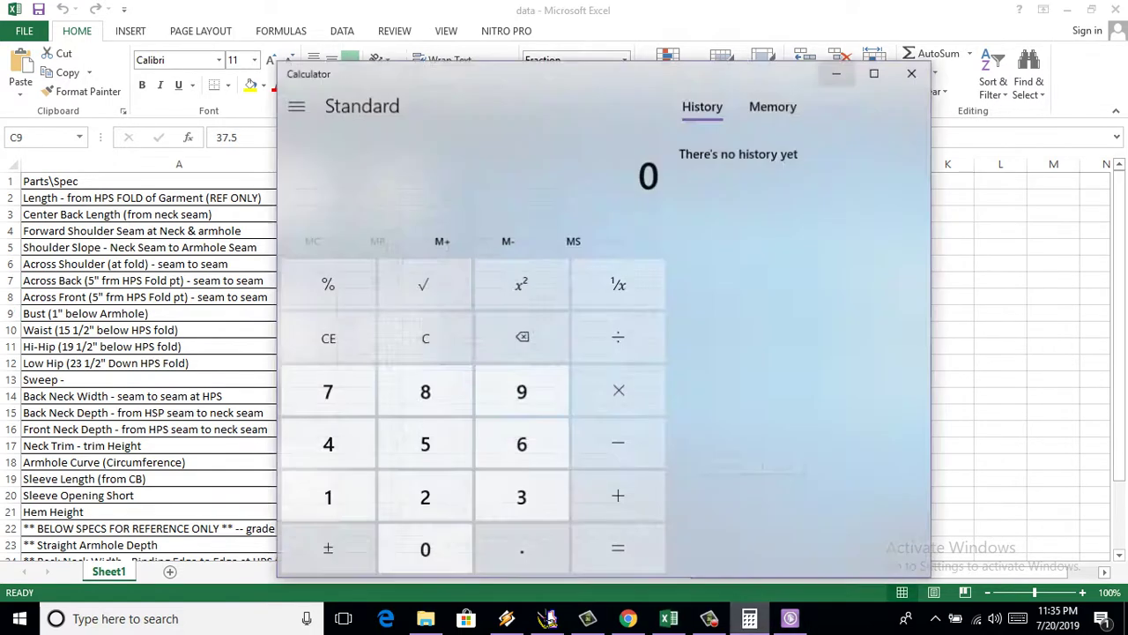
type("3")
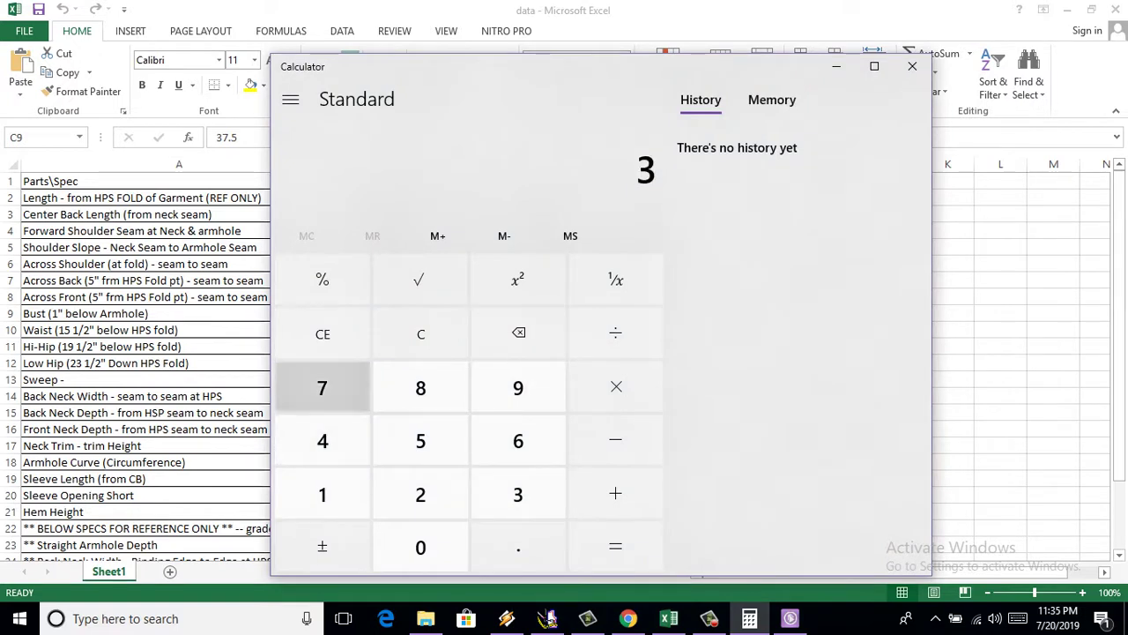
type("7.5")
left_click(615, 332)
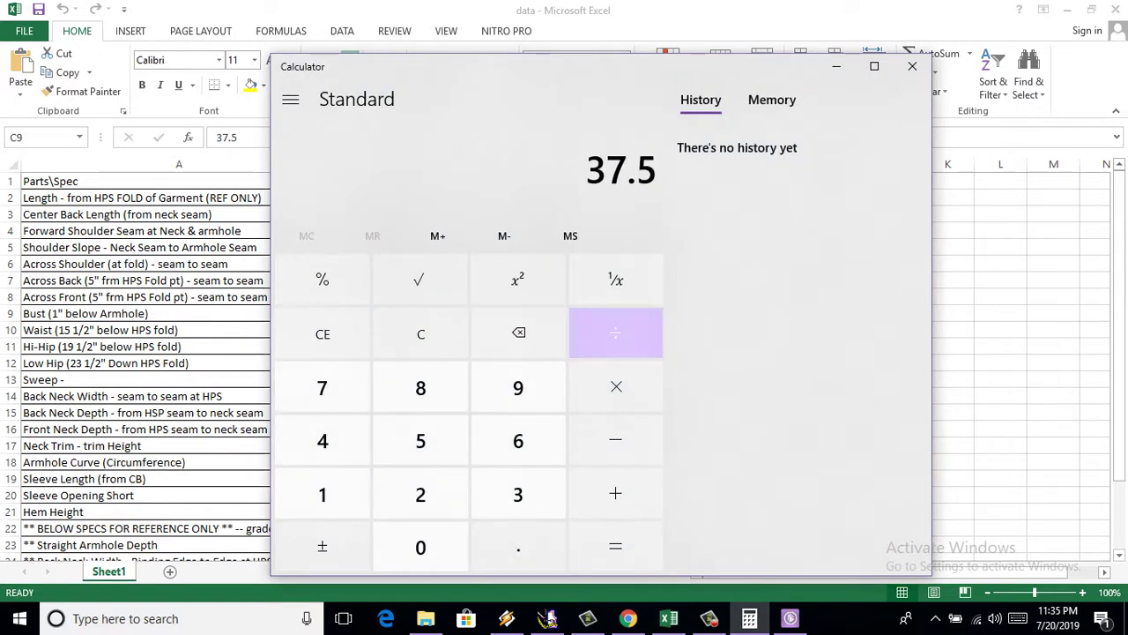
left_click(322, 441)
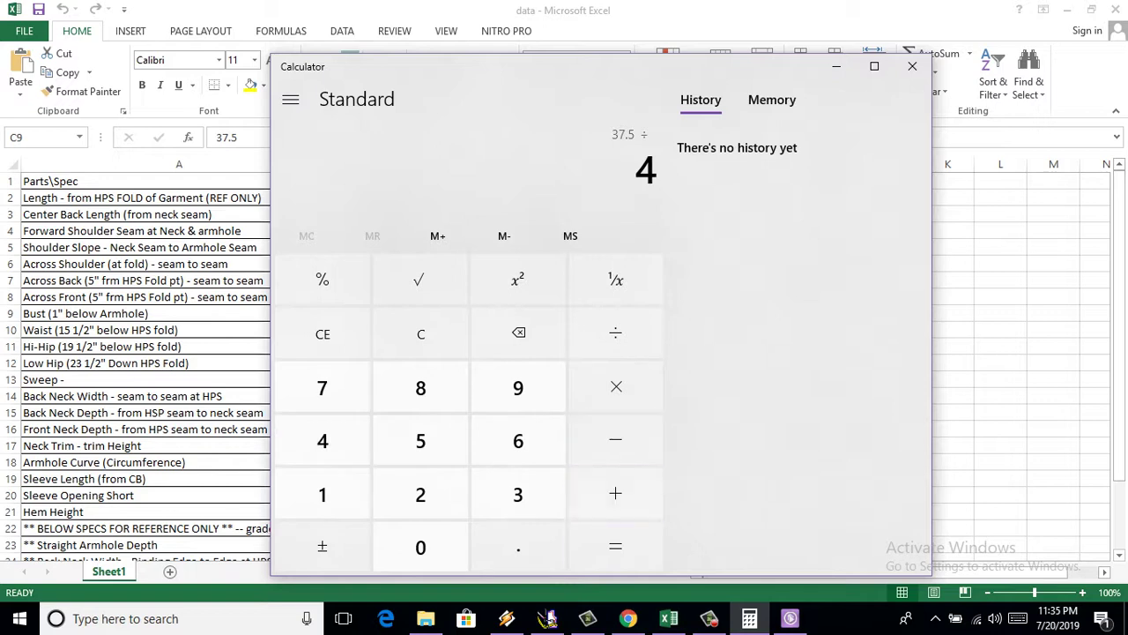
left_click(615, 546)
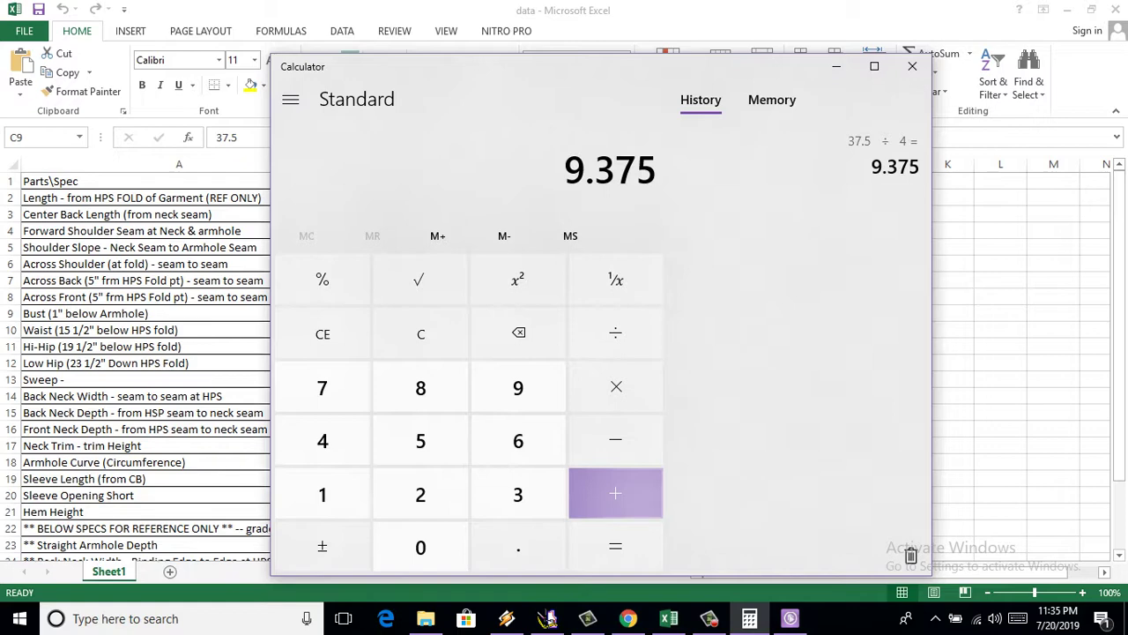
mouse_move(789, 618)
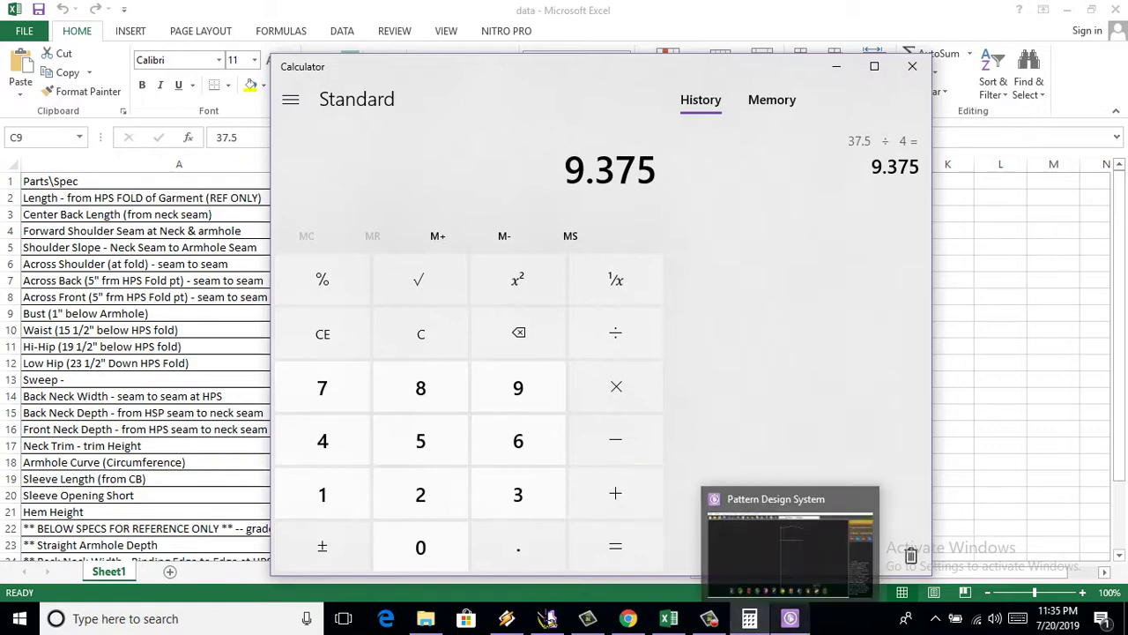
left_click(791, 542)
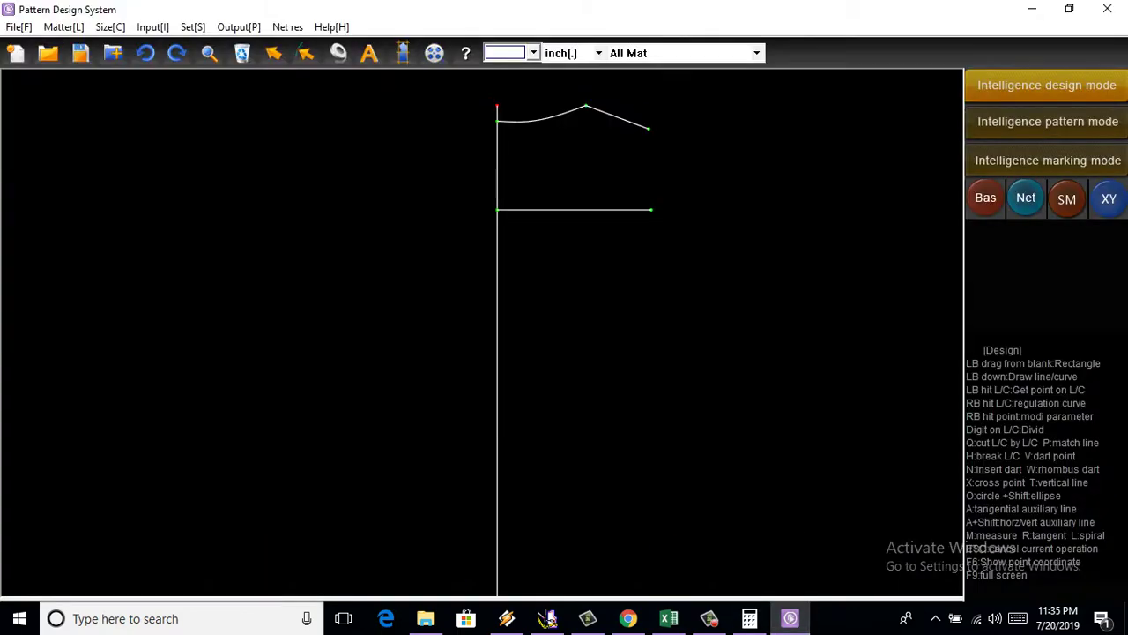
Step: Place a bust-level point 9 inches along the centre line
left_click(497, 265)
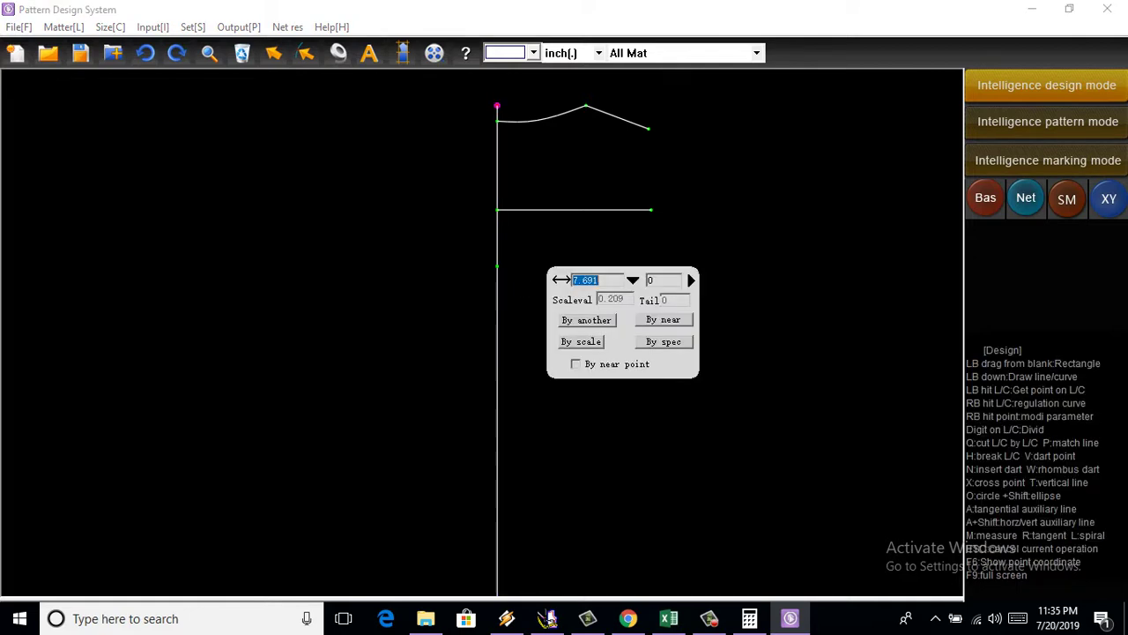
type("9")
key("Return")
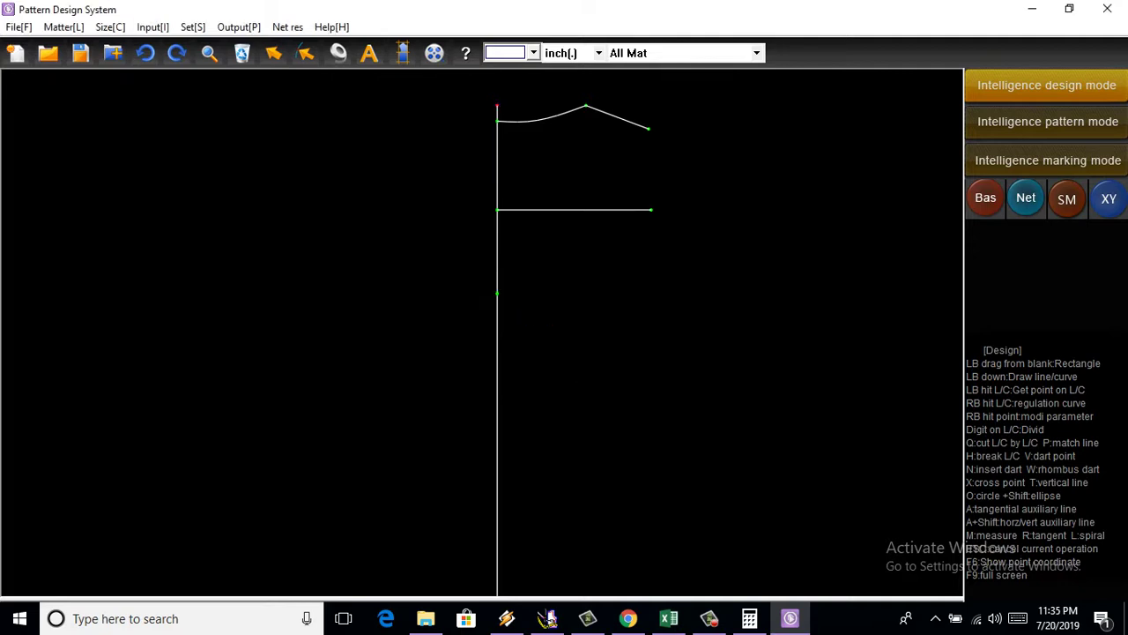
Step: Draw a horizontal bust line from that point, 9 inches plus a fraction long
left_click(497, 293)
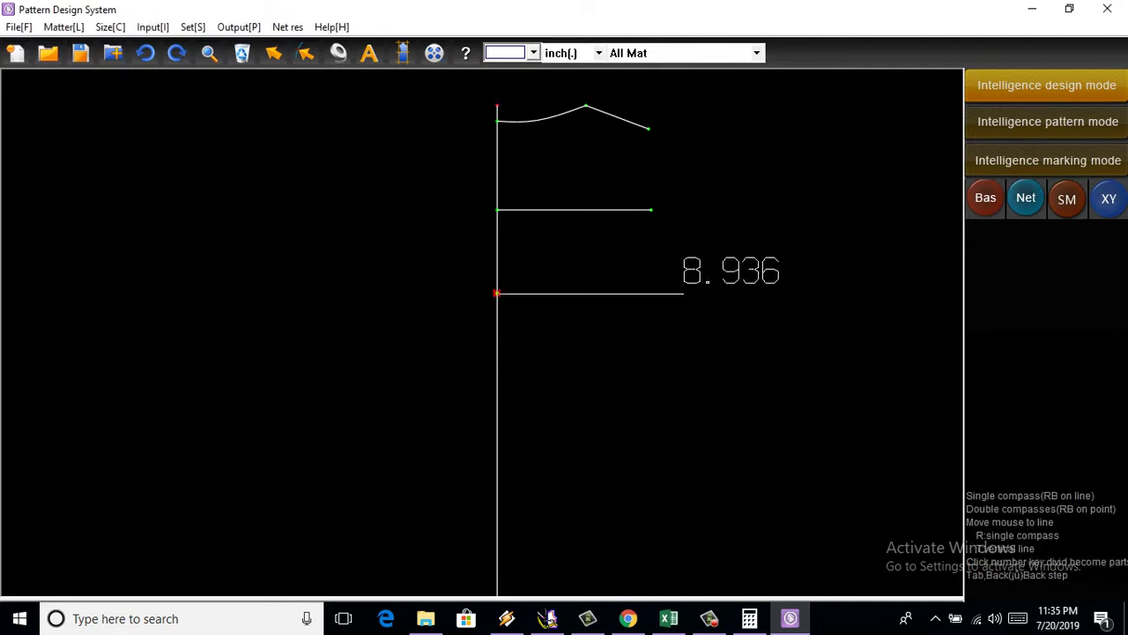
left_click(684, 292)
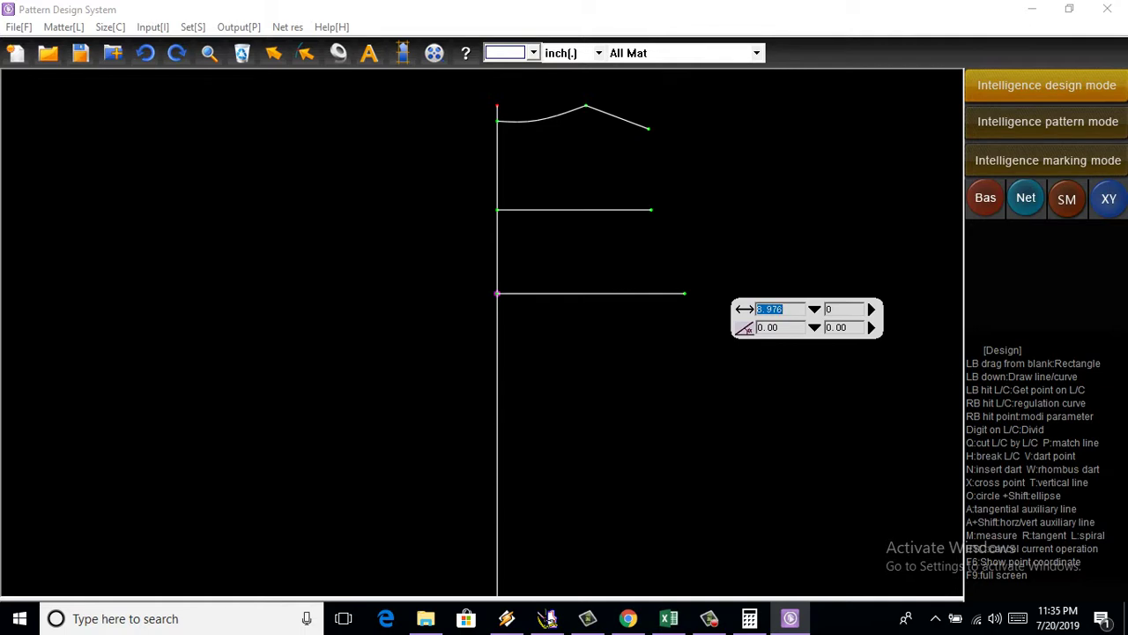
type("9")
key("Return")
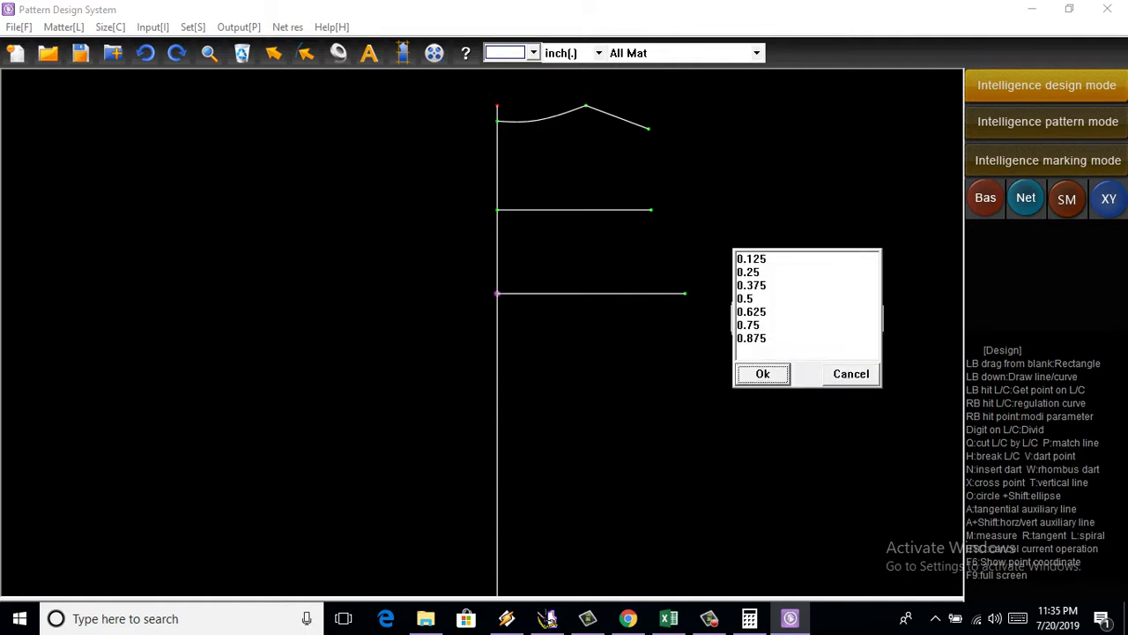
key("Return")
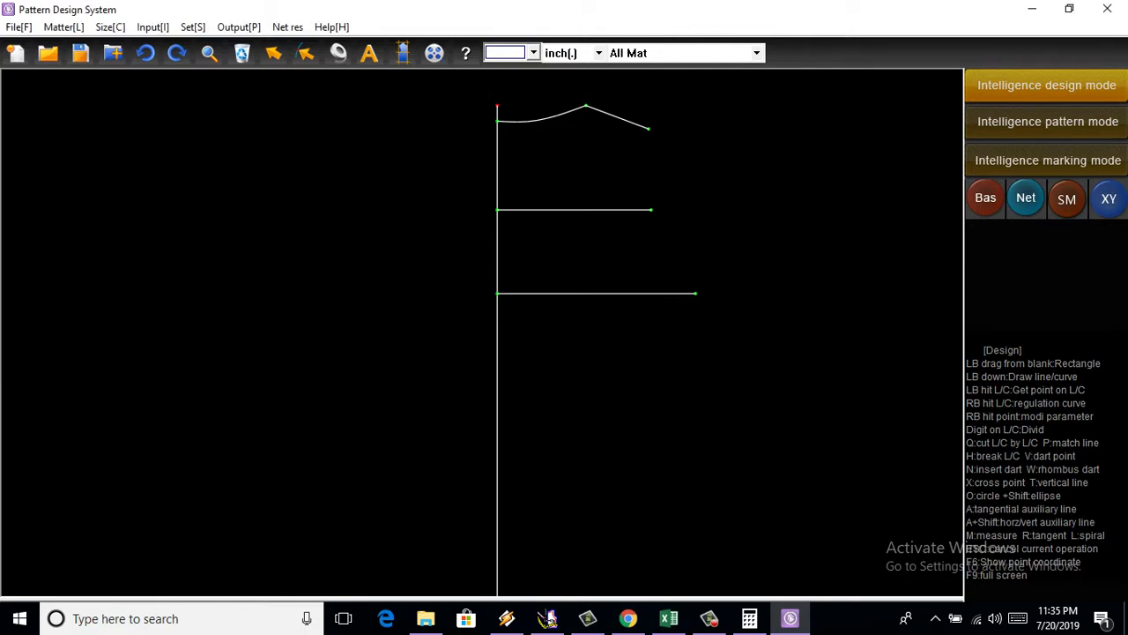
scroll(630, 331, "down", 4)
scroll(630, 330, "up", 5)
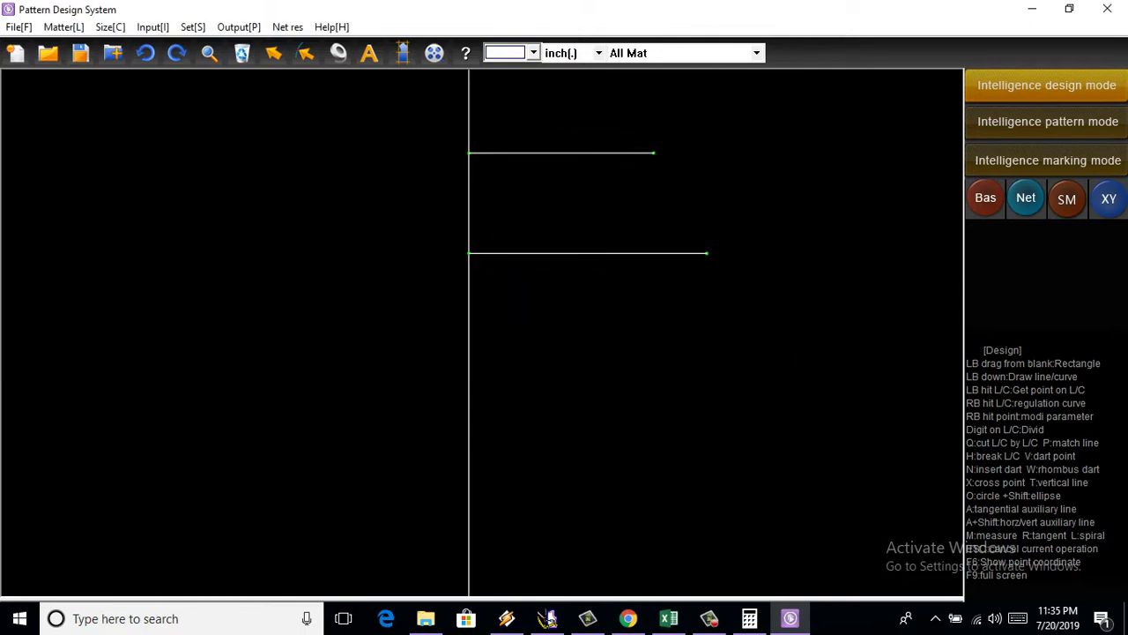
scroll(630, 331, "down", 2)
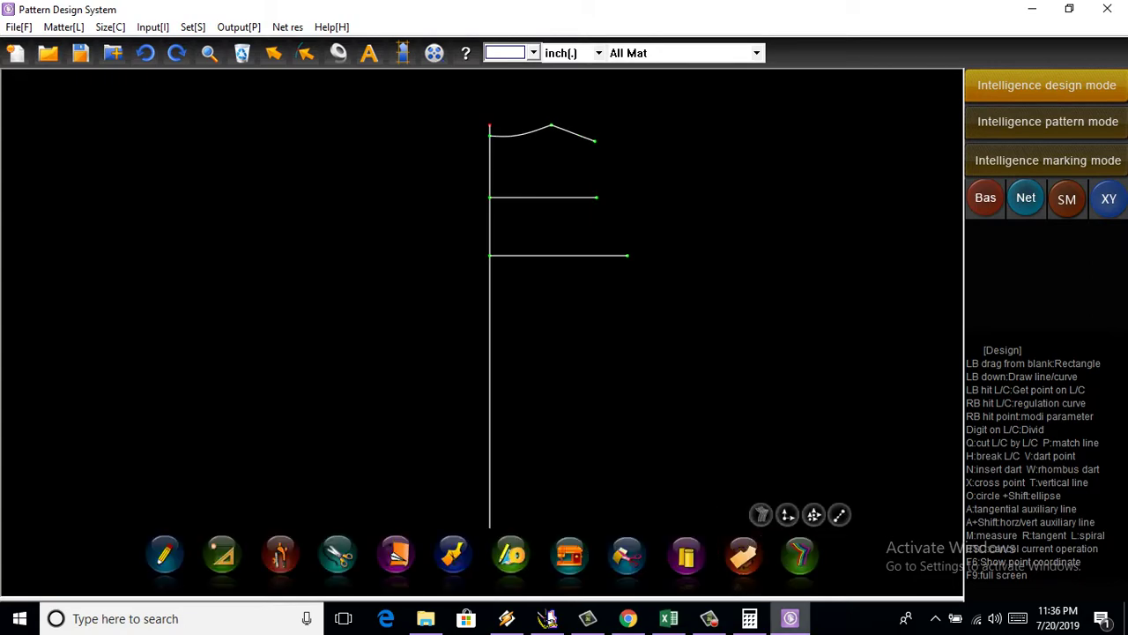
left_click(668, 618)
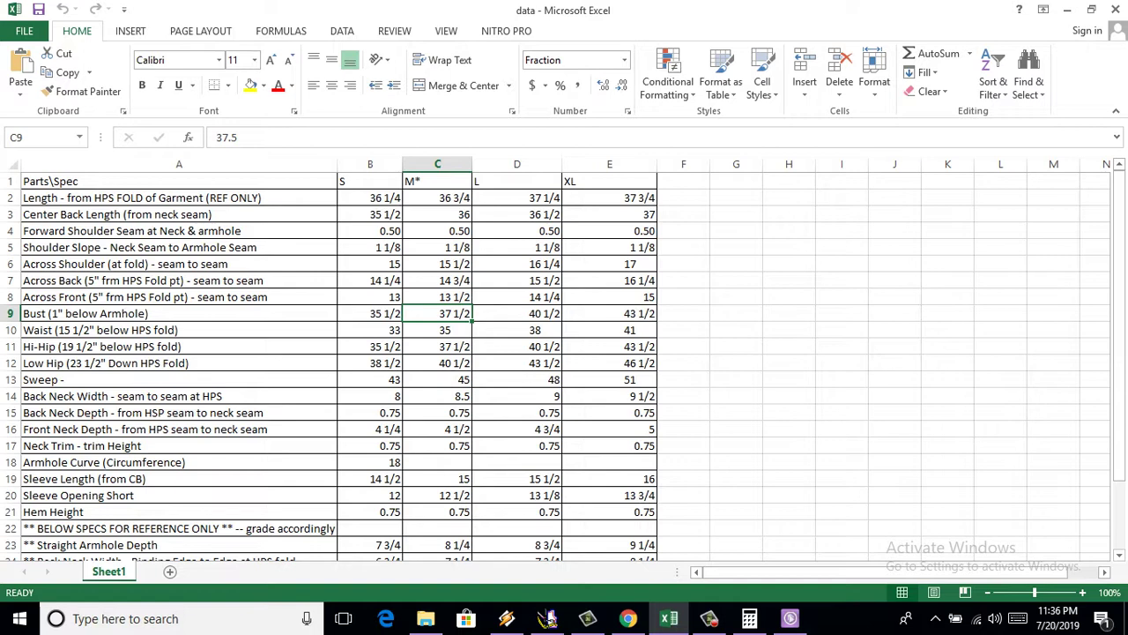
Step: Select the M-size waist in Excel and place a point 15.5 inches down the centre line
key("Down")
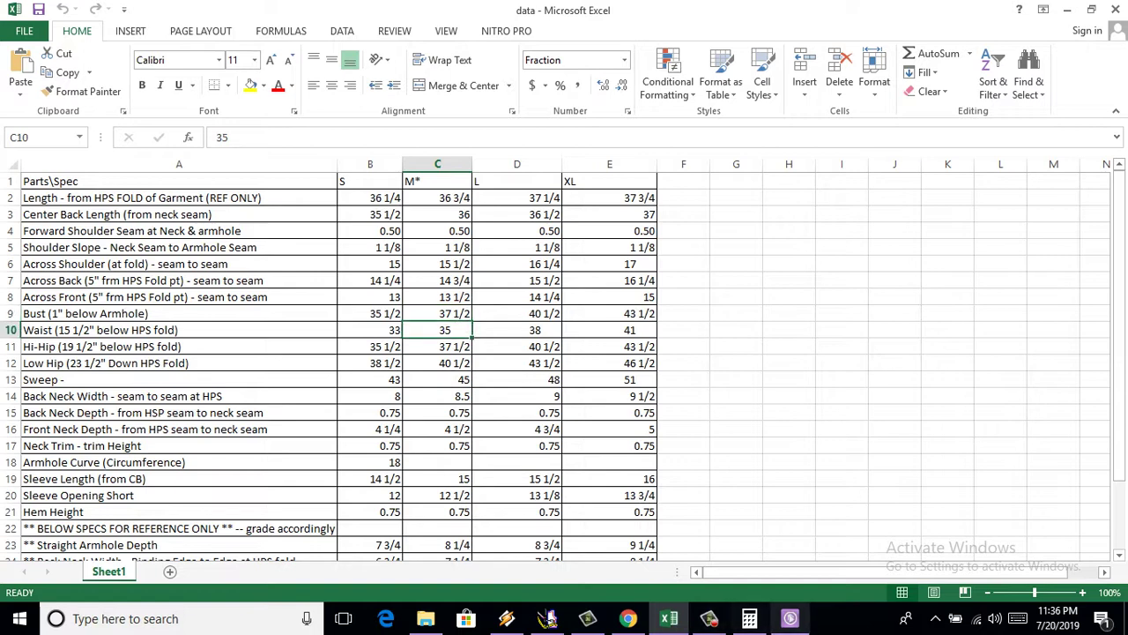
key("alt+Tab")
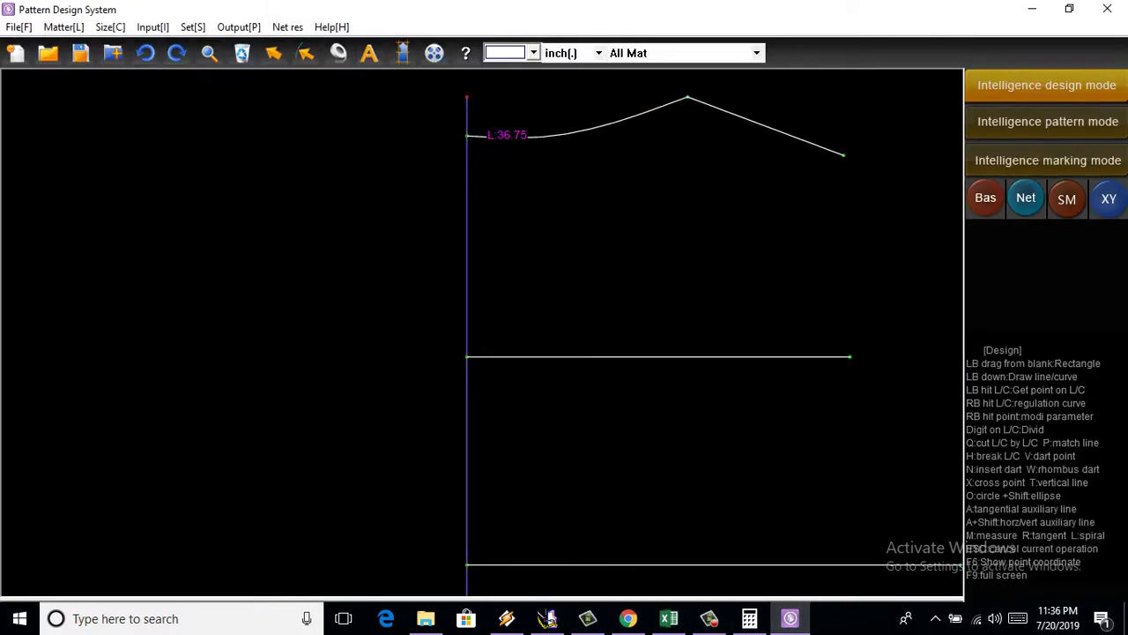
left_click(467, 101)
type("1")
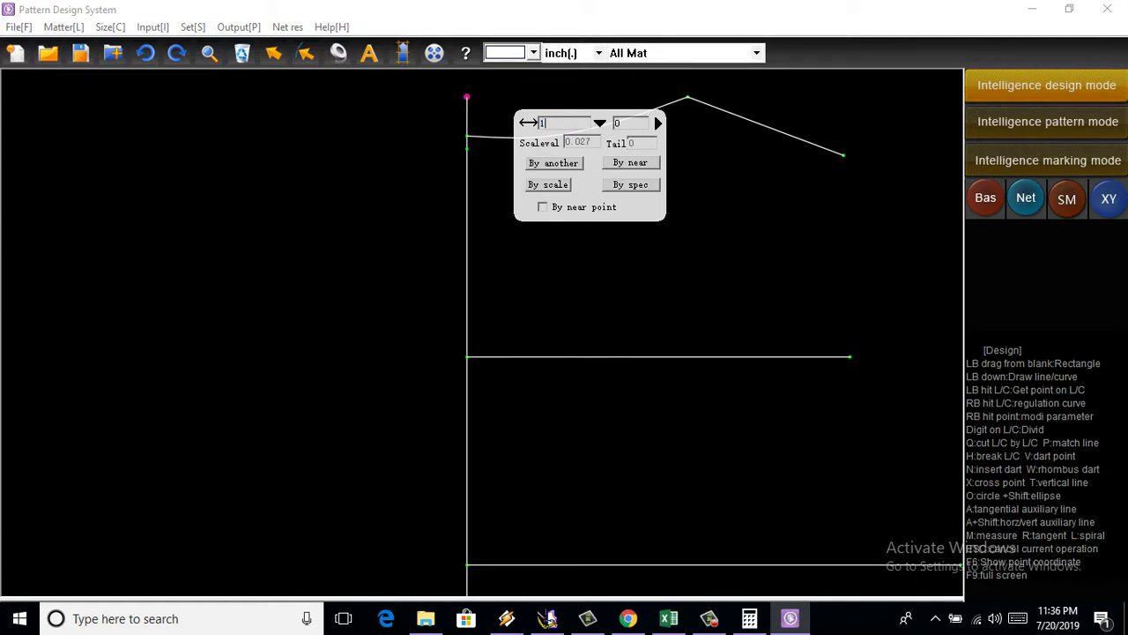
type("5")
key("Return")
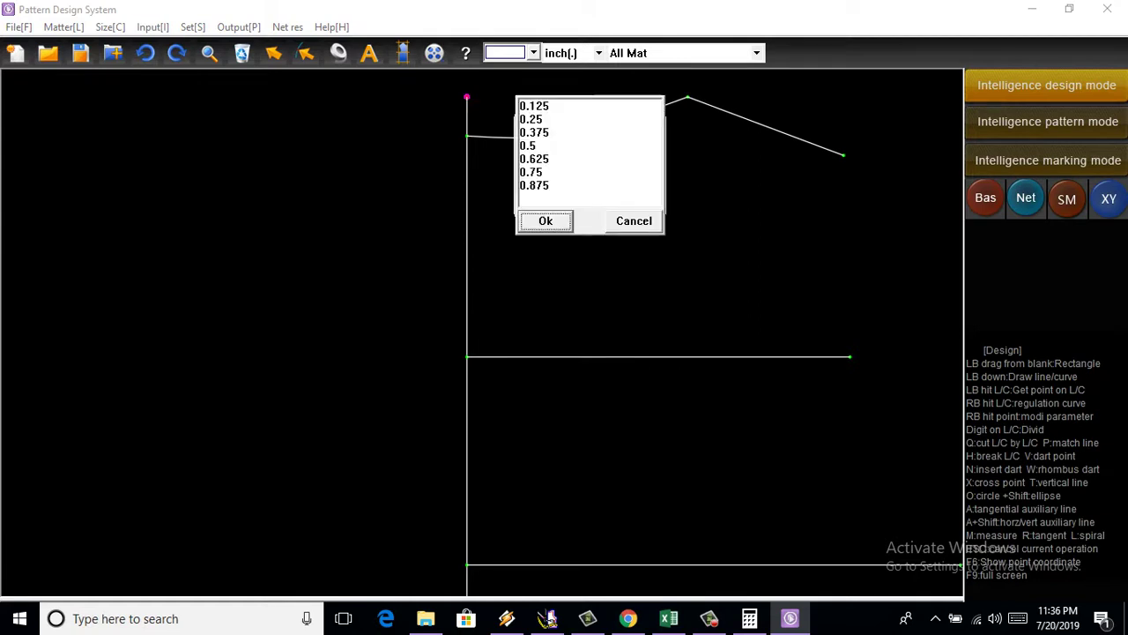
key("Down")
key("Down")
key("Down")
key("Return")
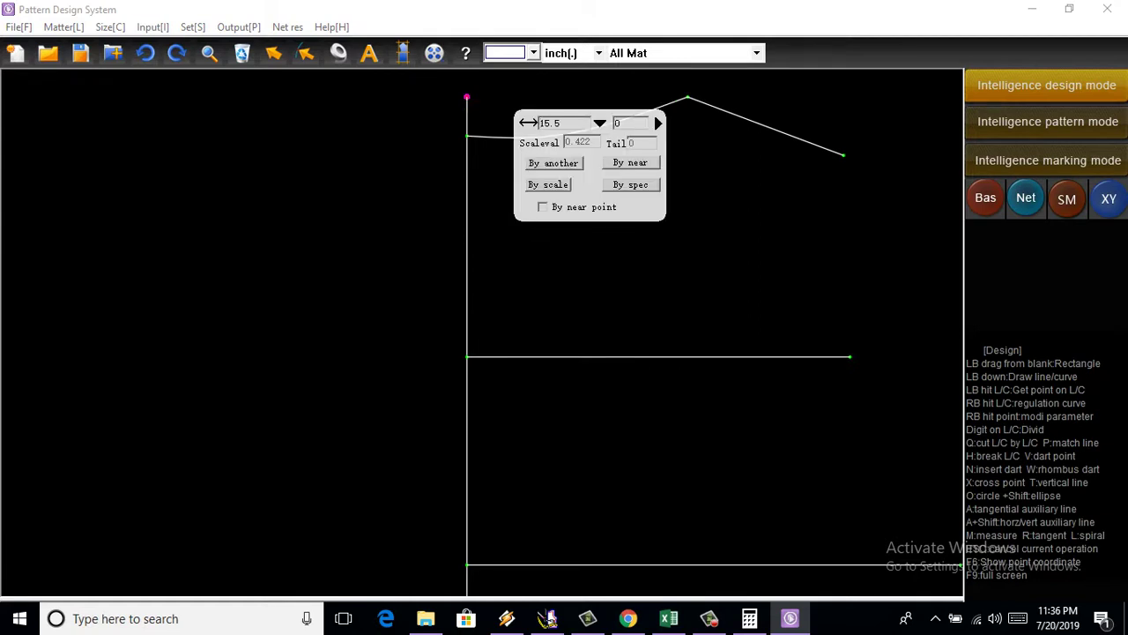
key("Return")
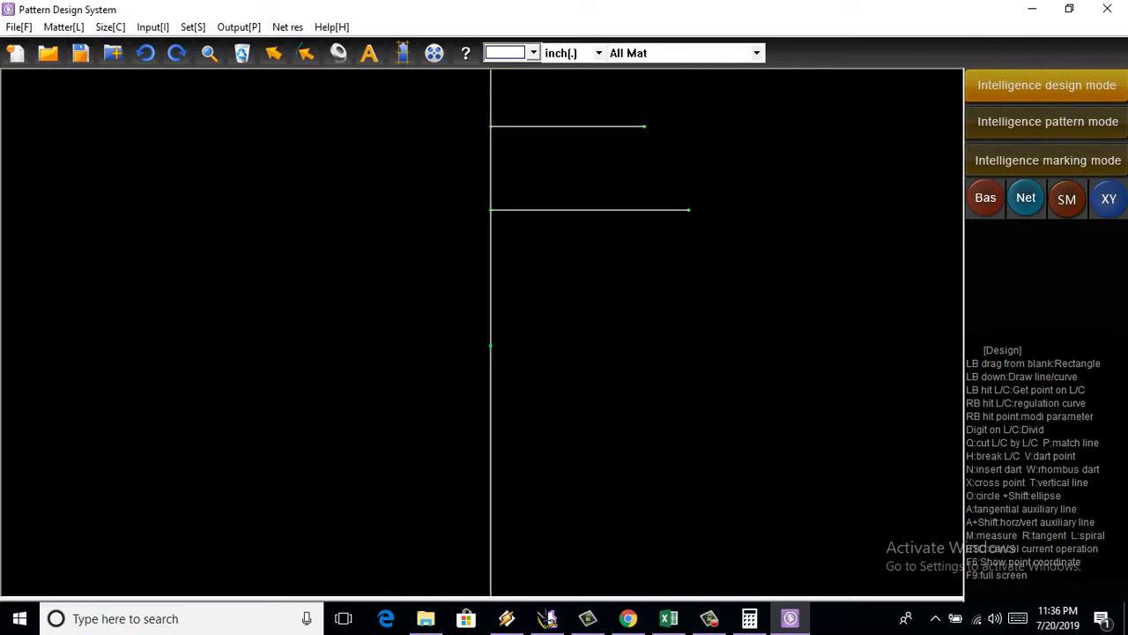
Step: Start a horizontal waist line from the new point
left_click(490, 346)
type("6.759")
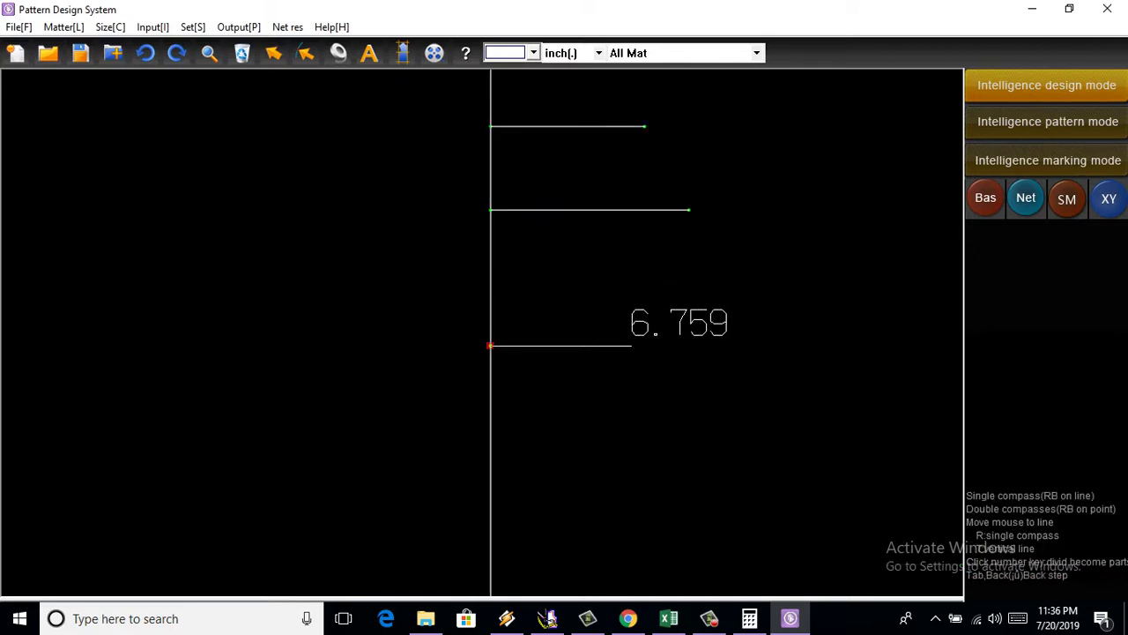
key("Return")
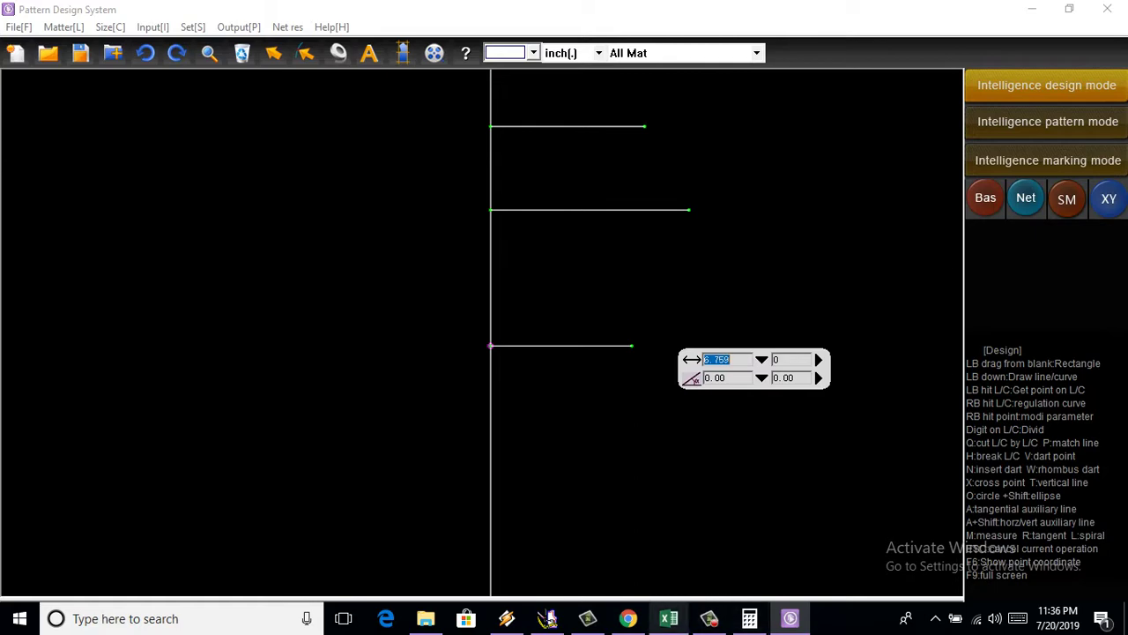
left_click(669, 618)
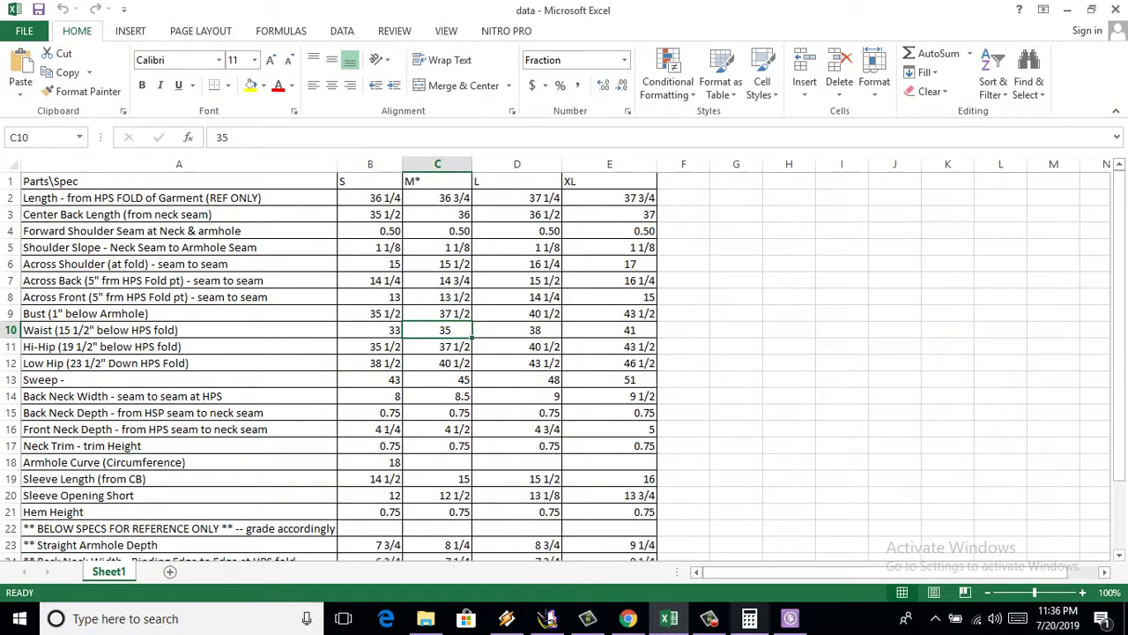
Step: Clear Calculator and compute the quarter waist, 35 ÷ 4 = 8.75
left_click(749, 618)
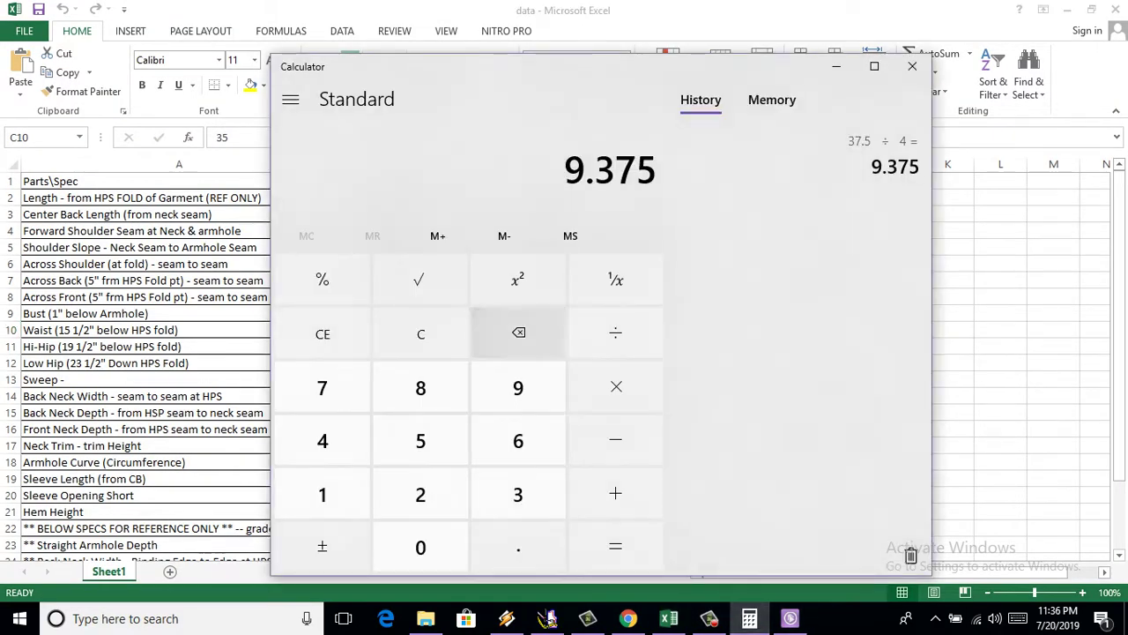
left_click(615, 493)
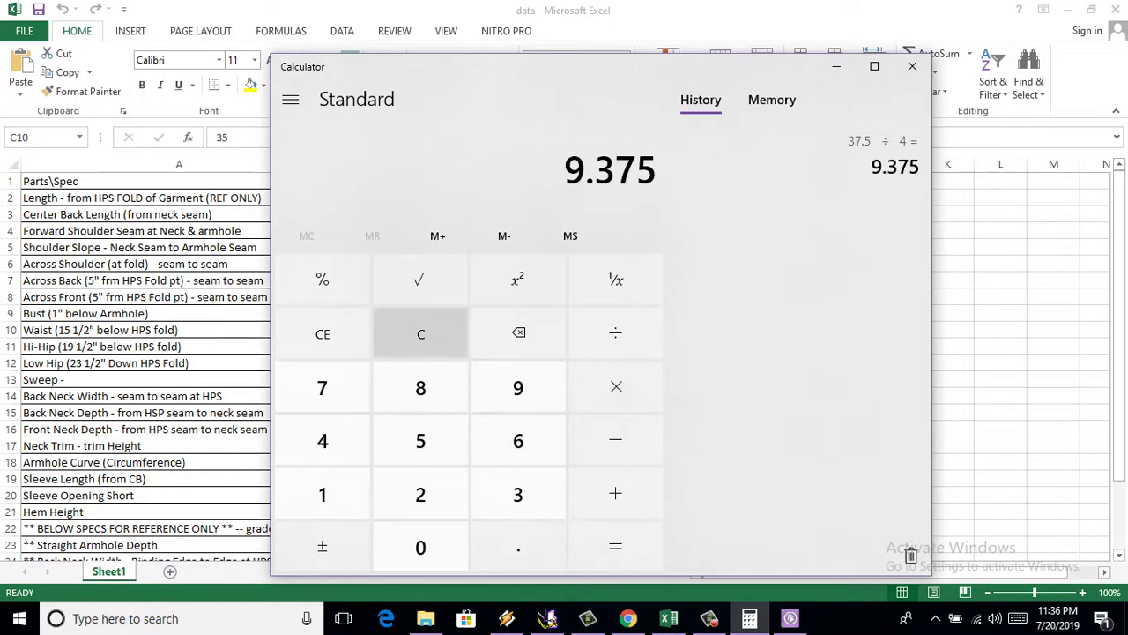
left_click(420, 333)
left_click(518, 493)
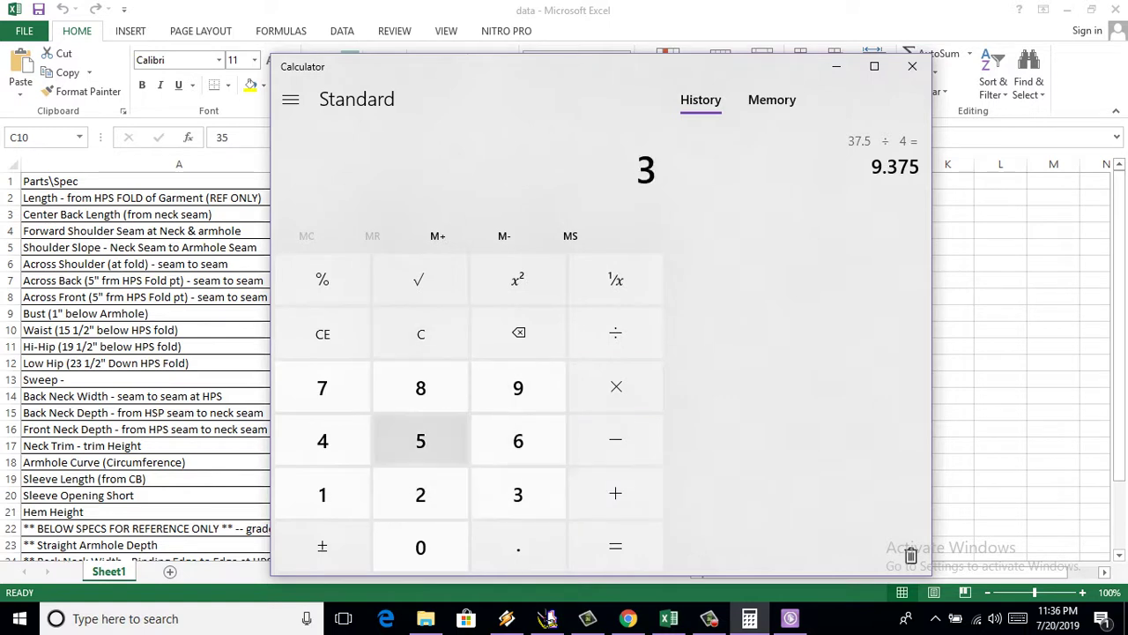
left_click(420, 440)
left_click(616, 334)
left_click(322, 441)
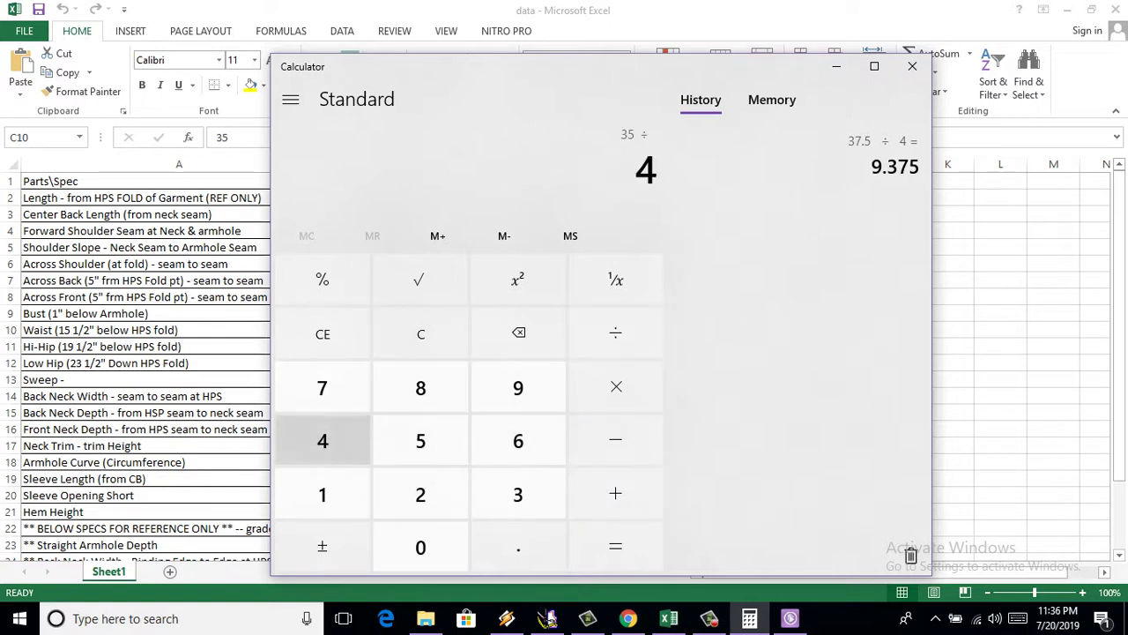
left_click(615, 547)
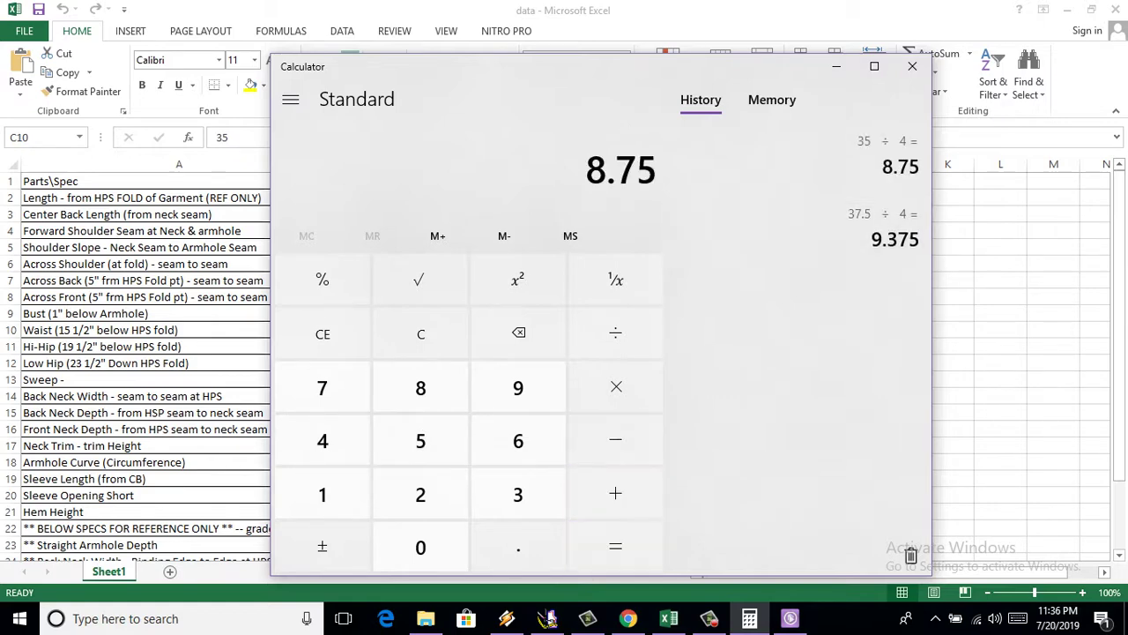
key("alt+Tab")
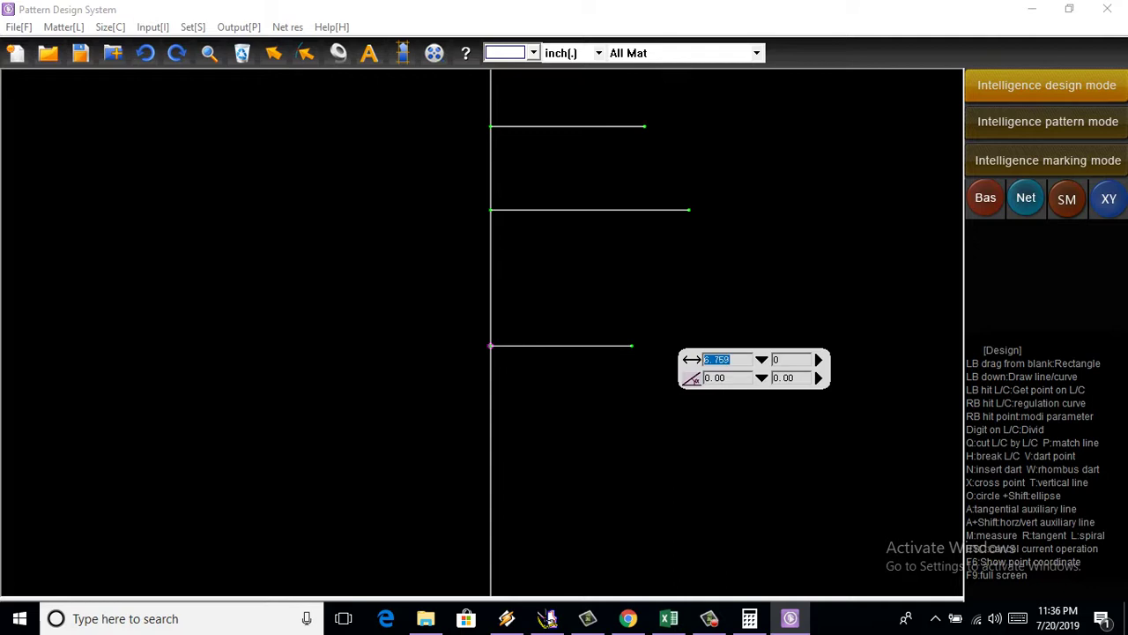
Step: Set the quarter-waist line to 8.75 inches and commit the shoulder end point at 4.25
type("8.")
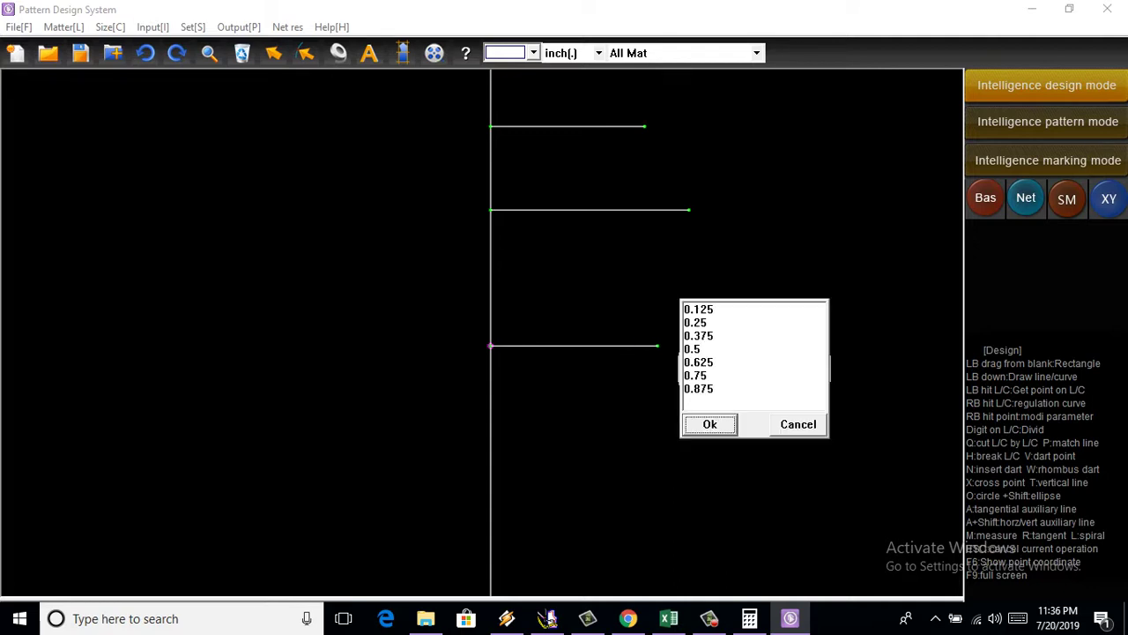
type("75")
key("Return")
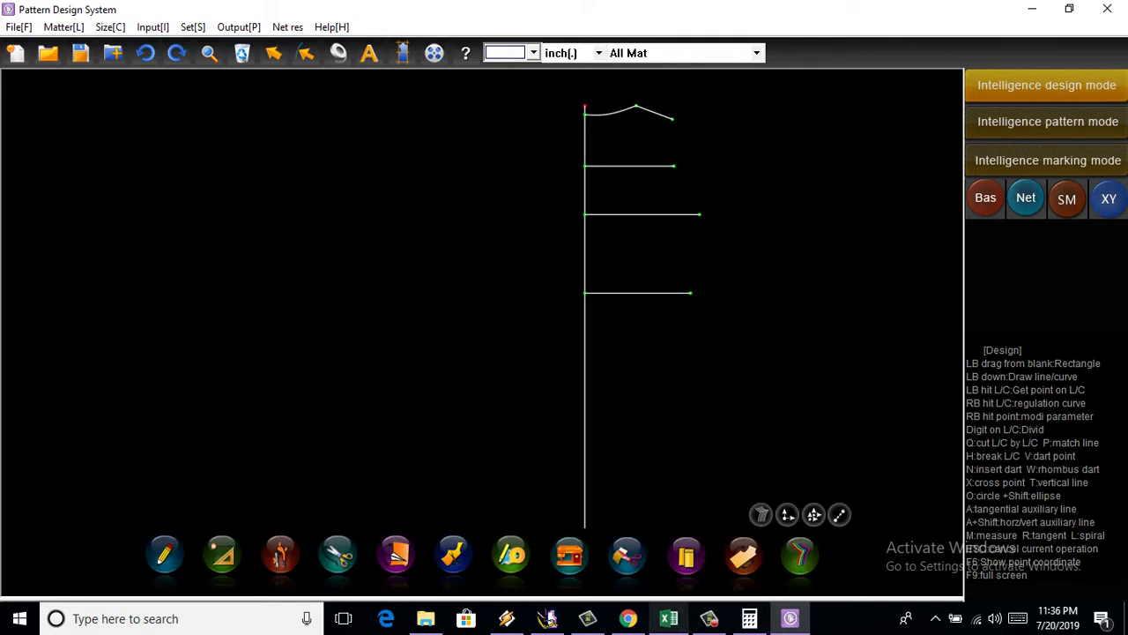
left_click(705, 126)
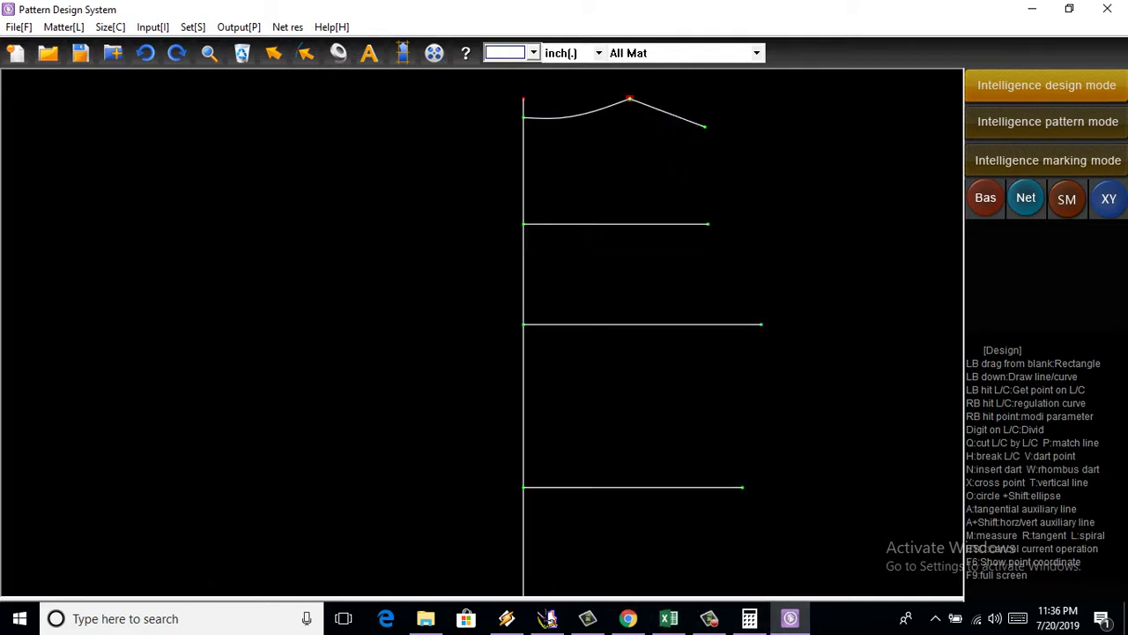
key("Return")
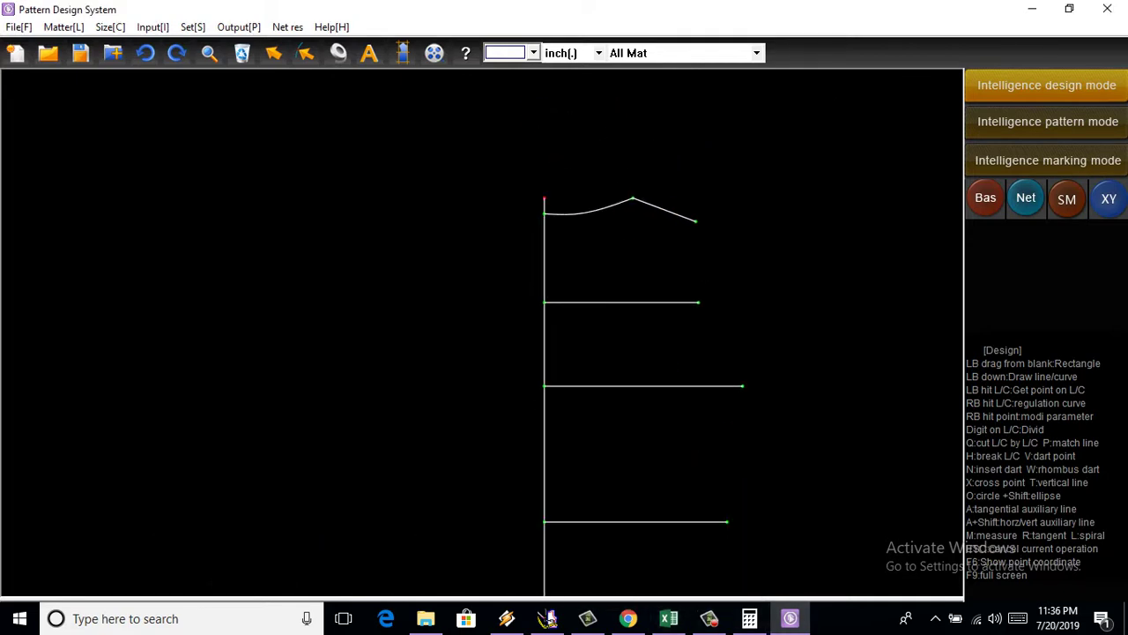
left_click(542, 209)
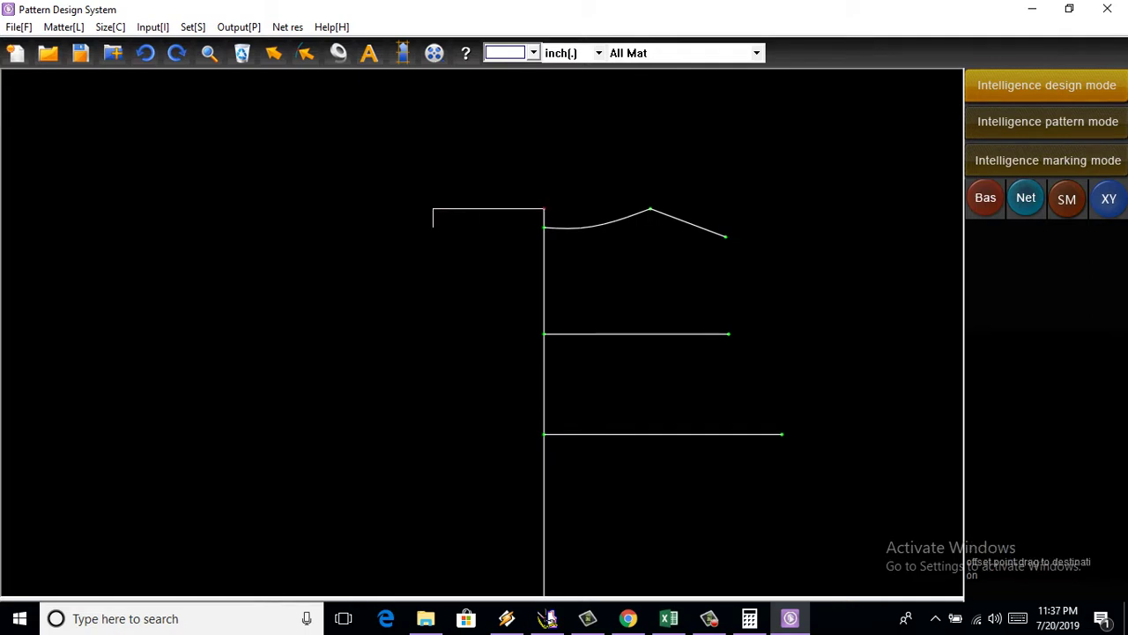
Step: Place the neck-width point at -4.25 inches from the centre-line top, then return to Excel
left_click(430, 227)
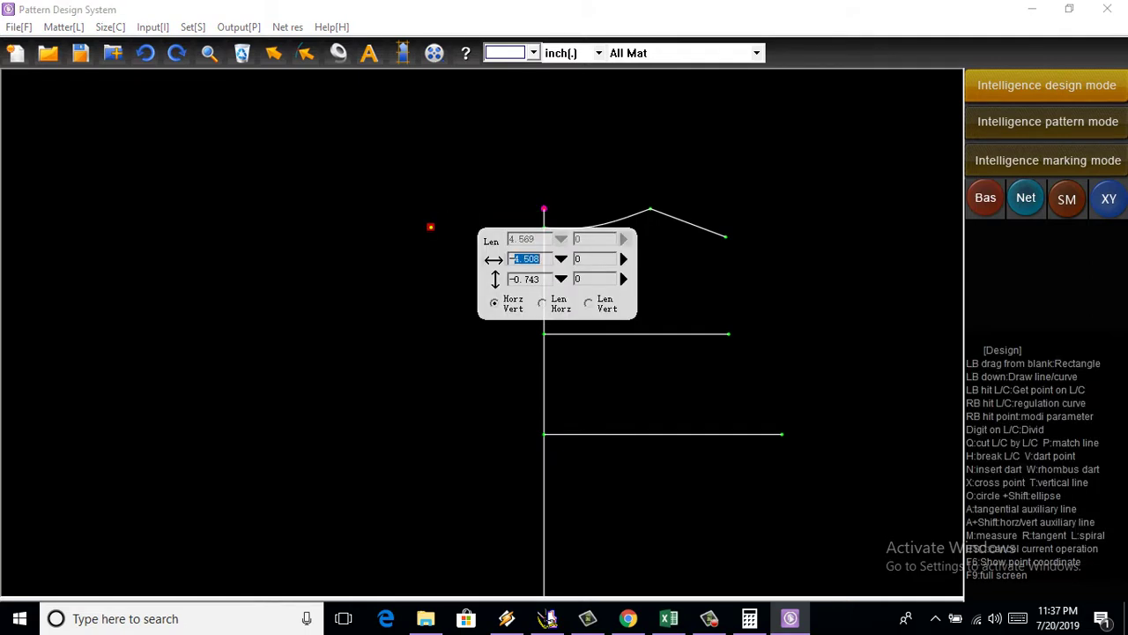
key("shift+Right")
key("shift+Right")
type("2")
type("5")
key("Tab")
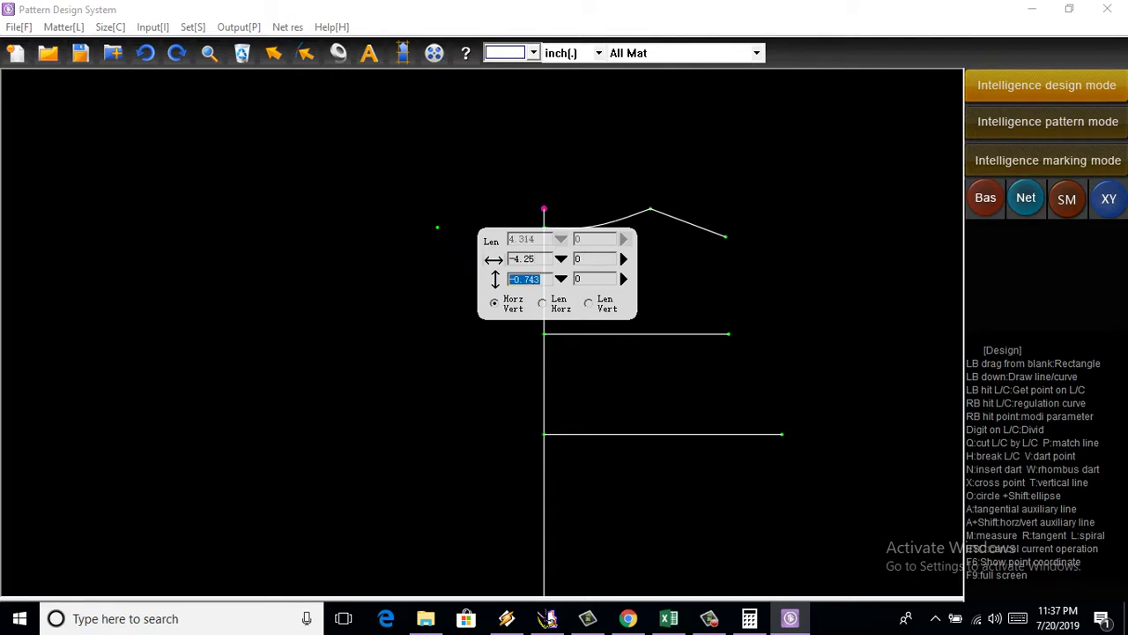
key("Return")
scroll(667, 267, "up", 2)
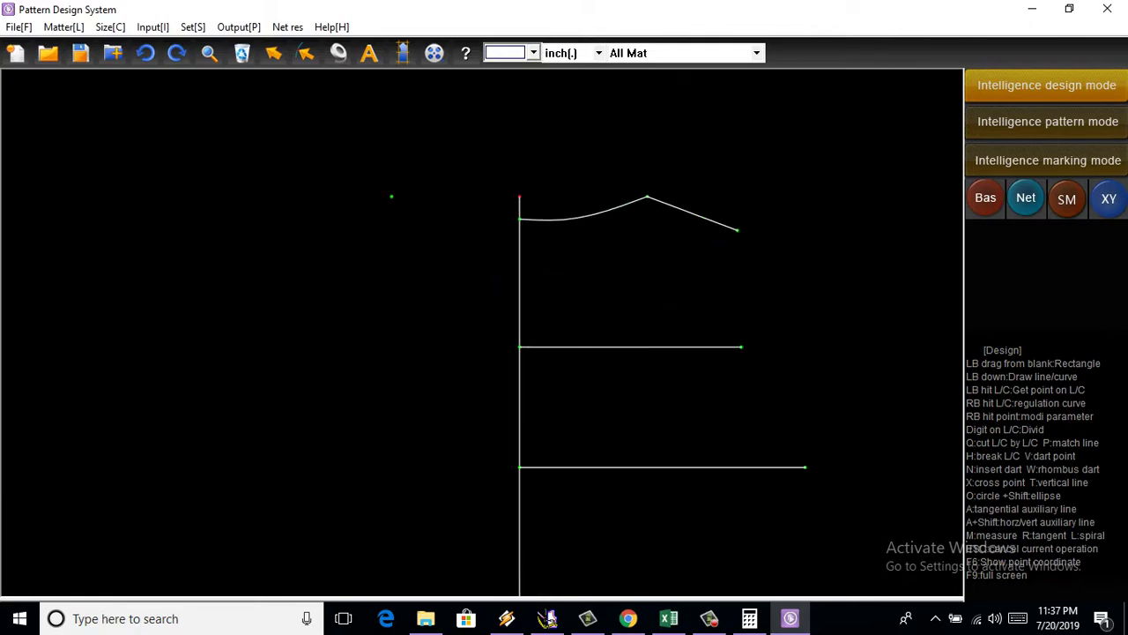
left_click(669, 617)
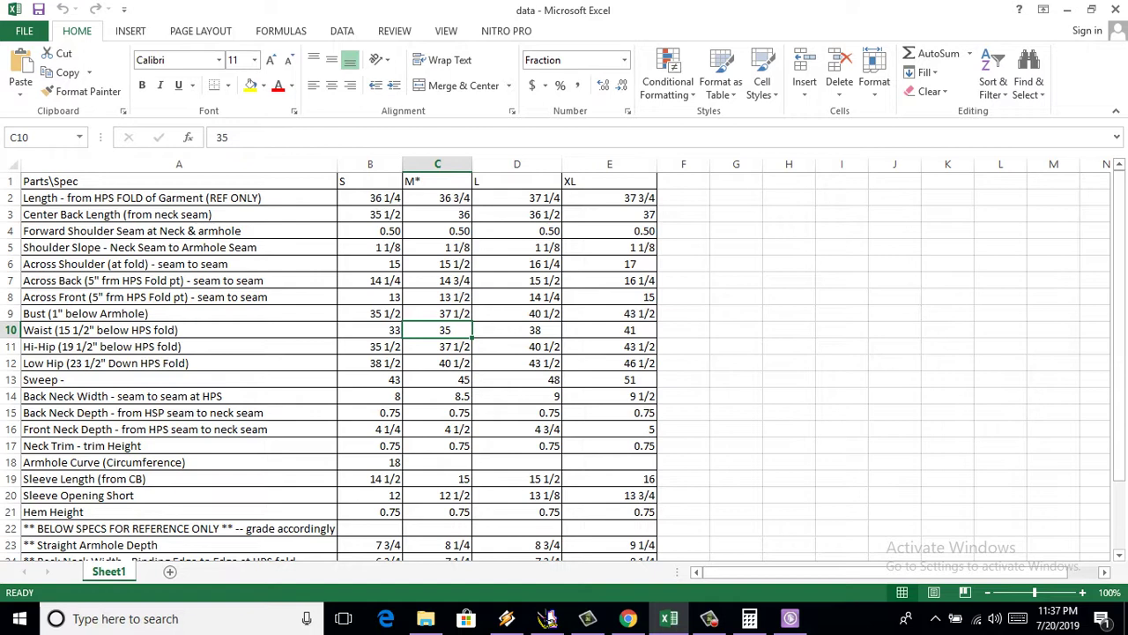
Step: Read the size M front neck depth in Excel and mark it on the centre line
key("Down")
key("Down")
key("Down")
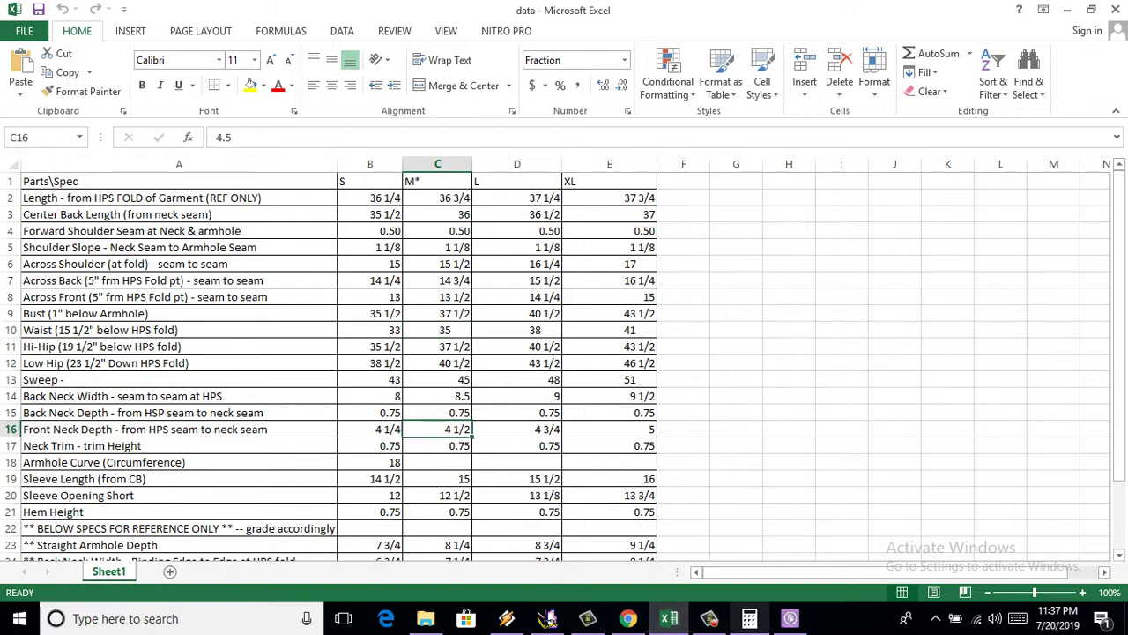
left_click(790, 618)
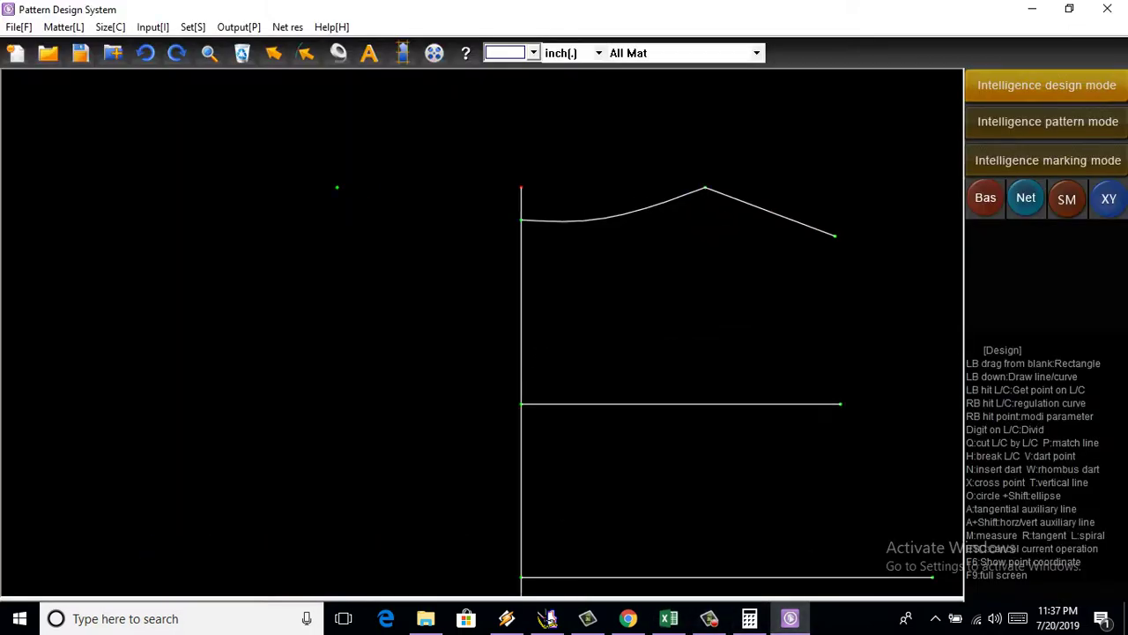
left_click(522, 194)
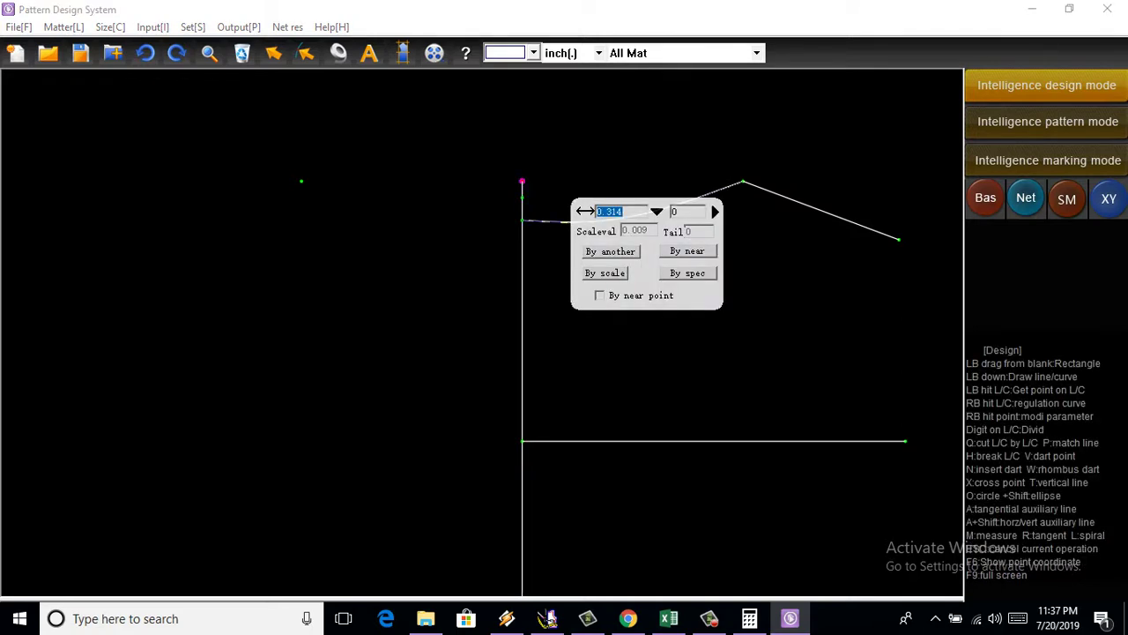
left_click(657, 212)
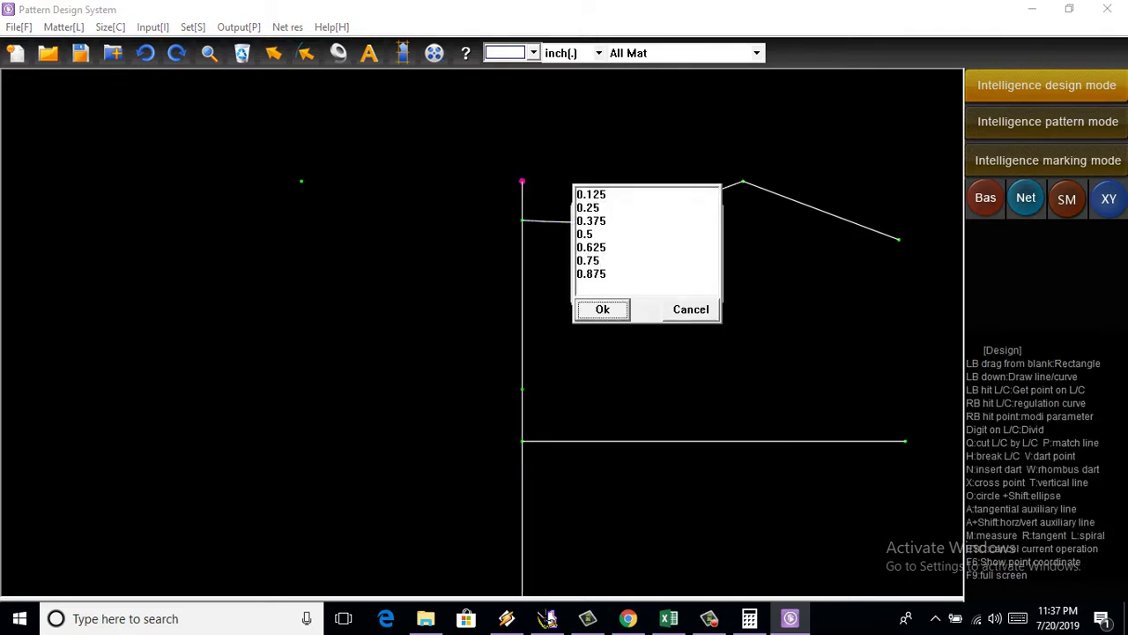
key("Return")
key("Return")
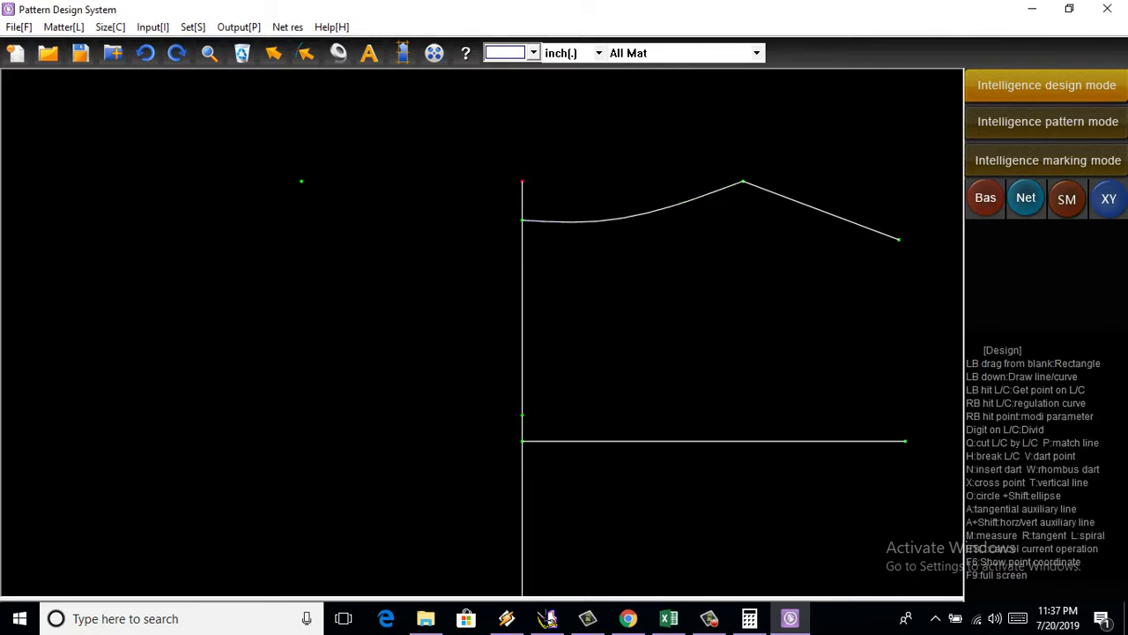
Step: Draw the curved front neckline from the centre-line point to the left neck point
left_click(521, 414)
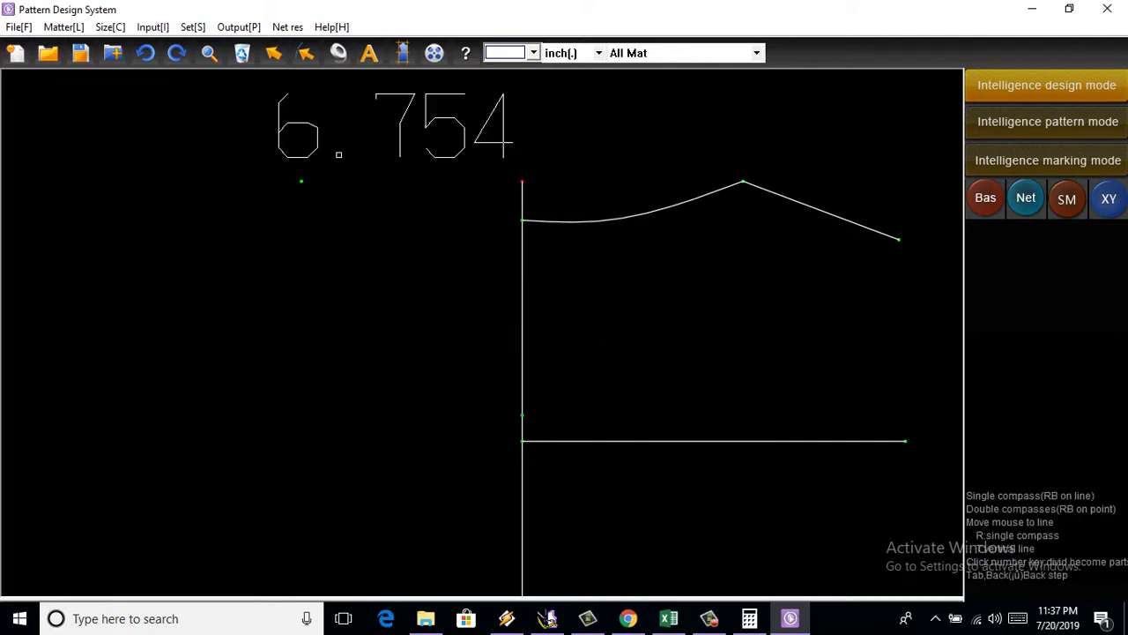
left_click(300, 183)
right_click(301, 182)
scroll(487, 211, "down", 2)
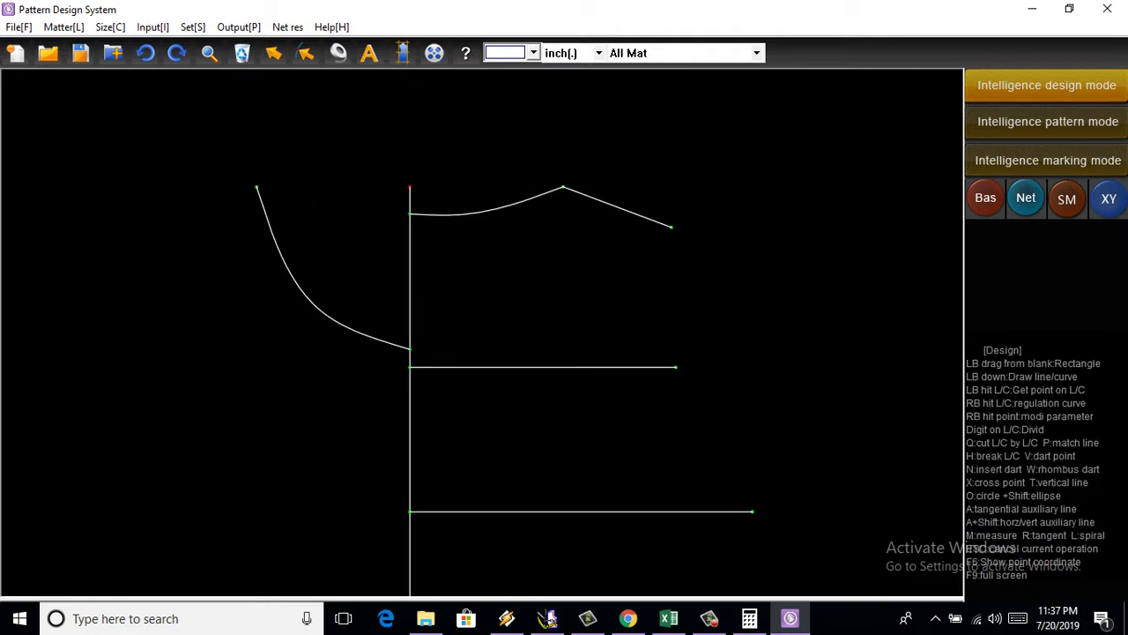
right_click(672, 227)
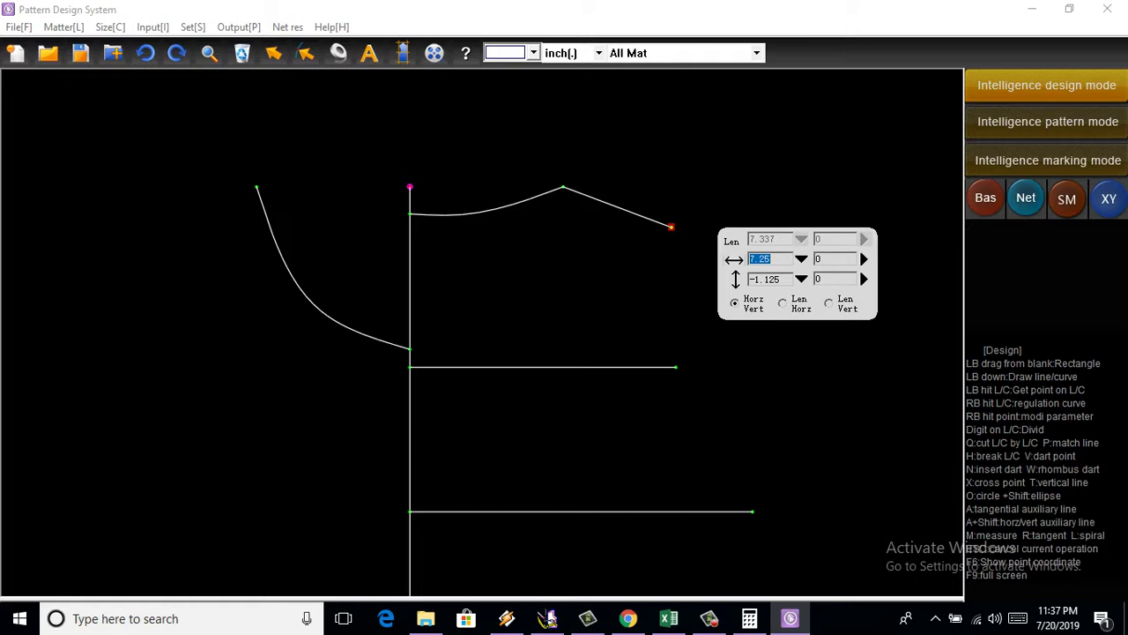
Step: Start an offset point from the centre-line top with a horizontal offset of -7.25 inches
key("Escape")
scroll(453, 253, "down", 2)
scroll(253, 226, "up", 2)
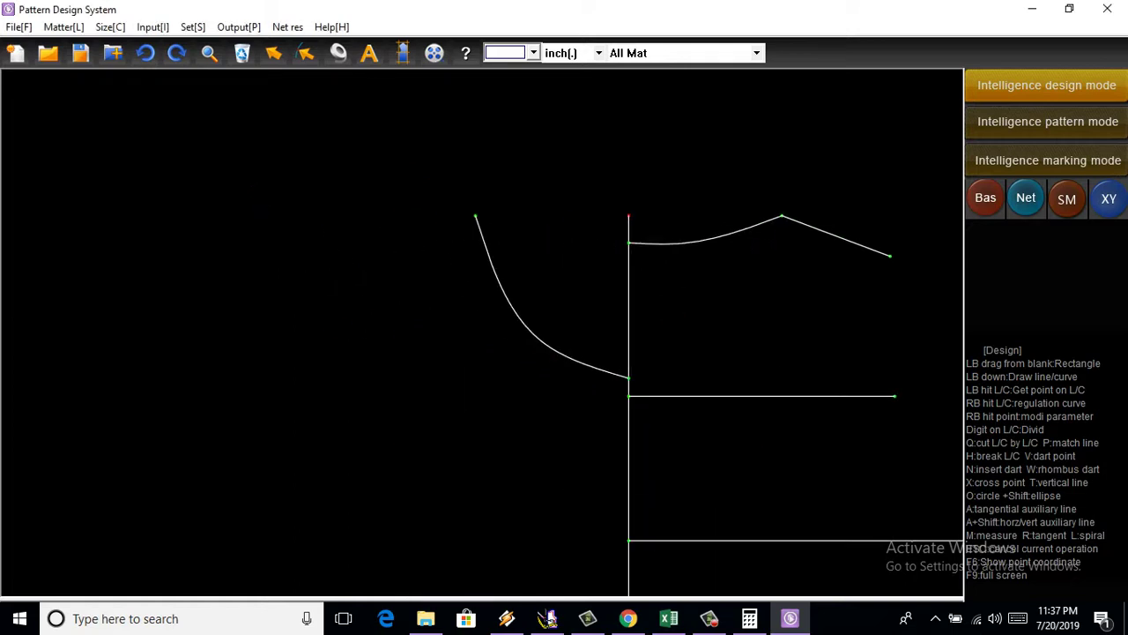
left_click(628, 216)
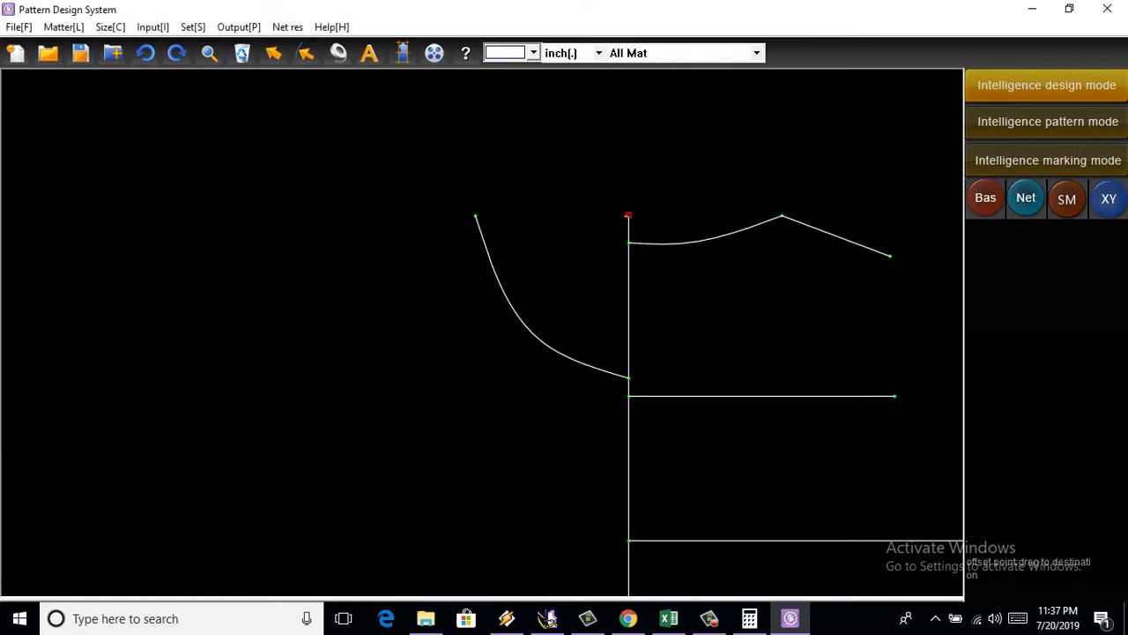
left_click(269, 232)
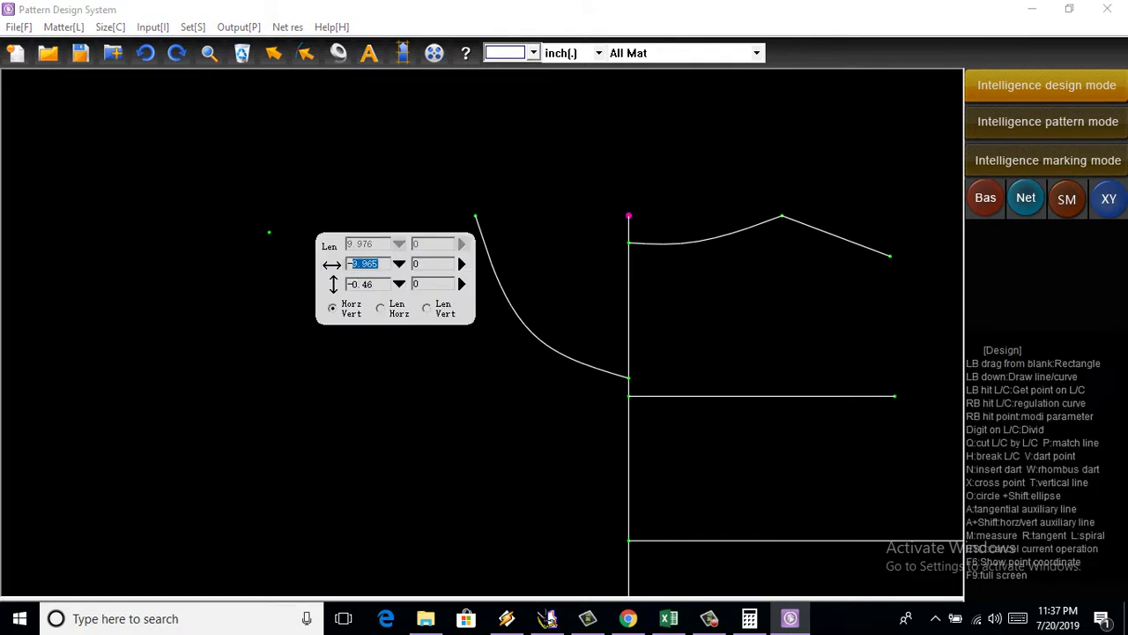
left_click(398, 263)
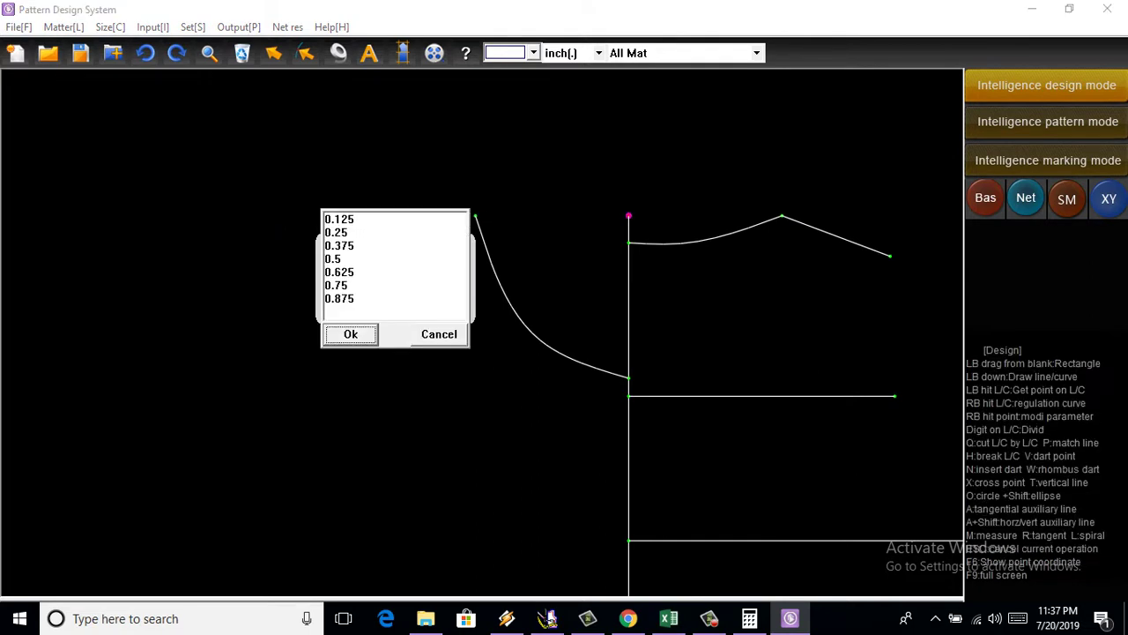
left_click(339, 231)
left_click(351, 334)
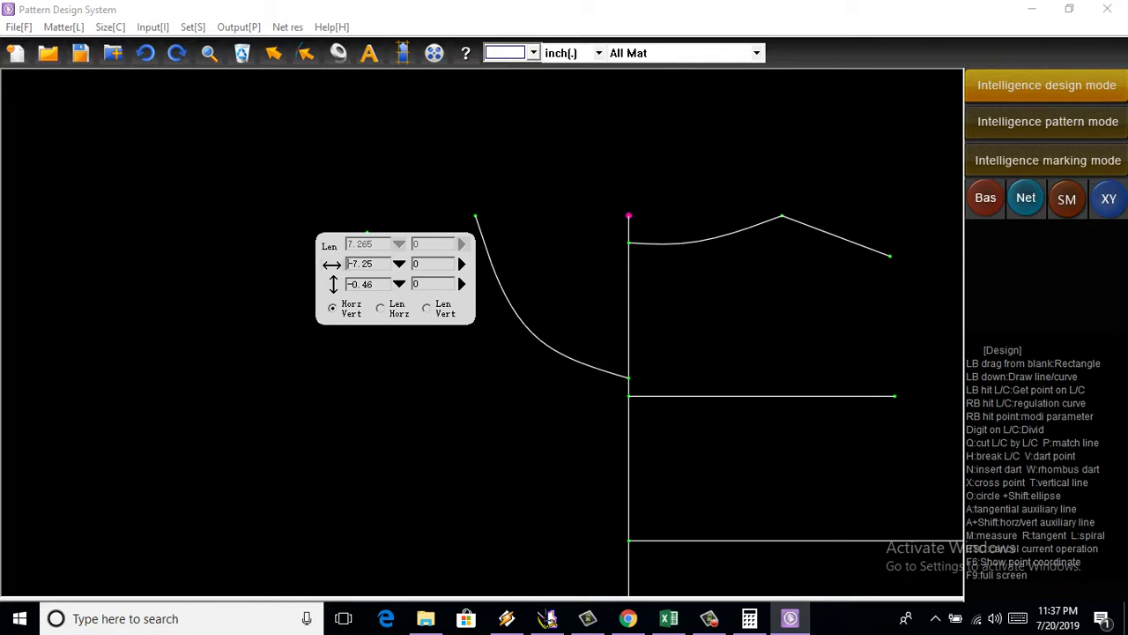
Step: Set the vertical offset to -1.125 inches and join the point to the neck curve's top
double_click(352, 283)
left_click(398, 283)
left_click(339, 218)
left_click(351, 334)
key("Return")
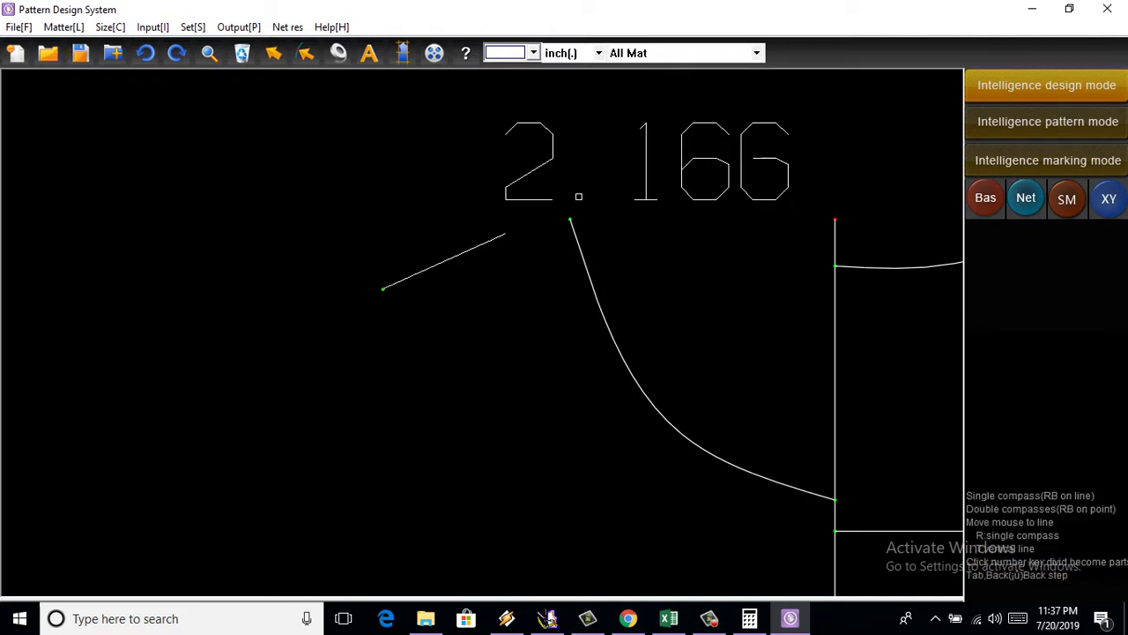
left_click(570, 220)
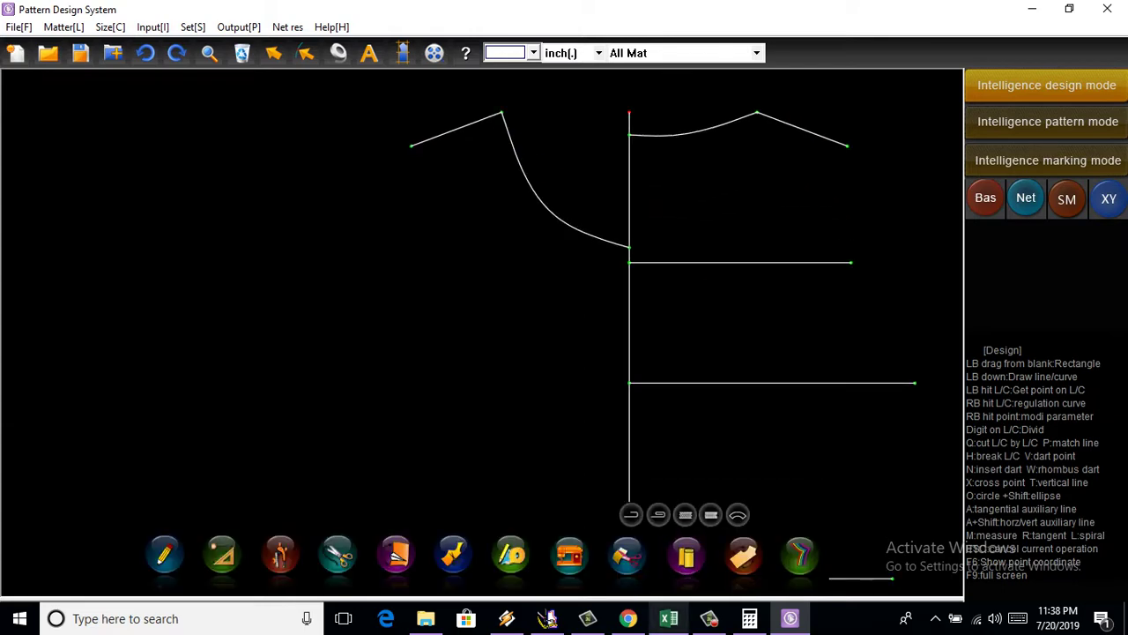
left_click(669, 618)
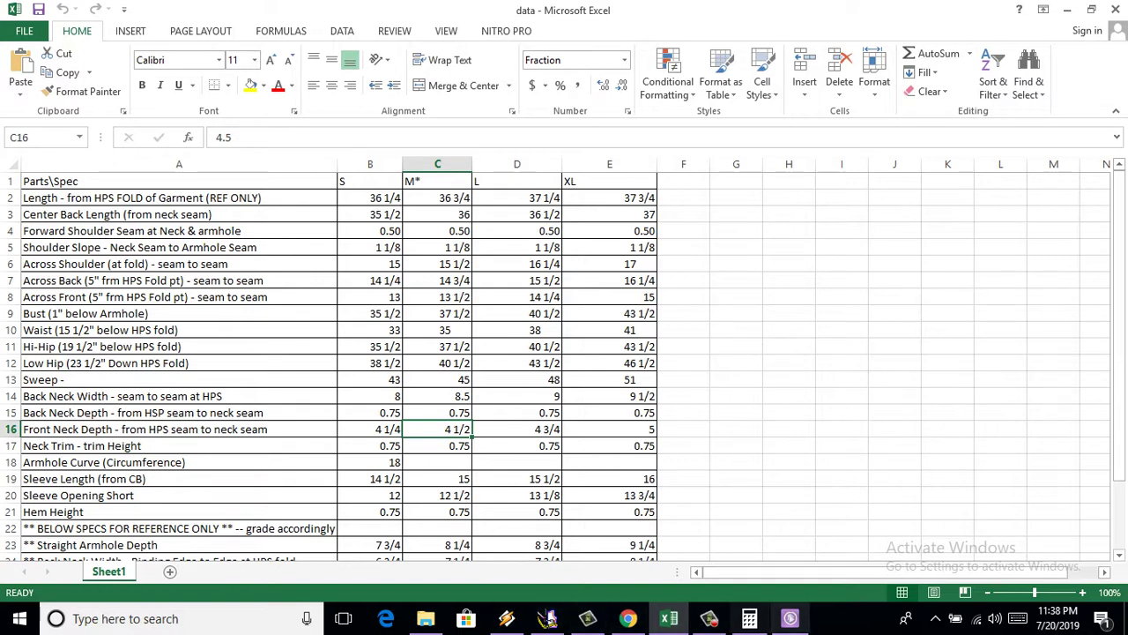
Step: Draw a 6.75-inch horizontal line left from the centre-line point
left_click(790, 618)
scroll(630, 123, "up", 1)
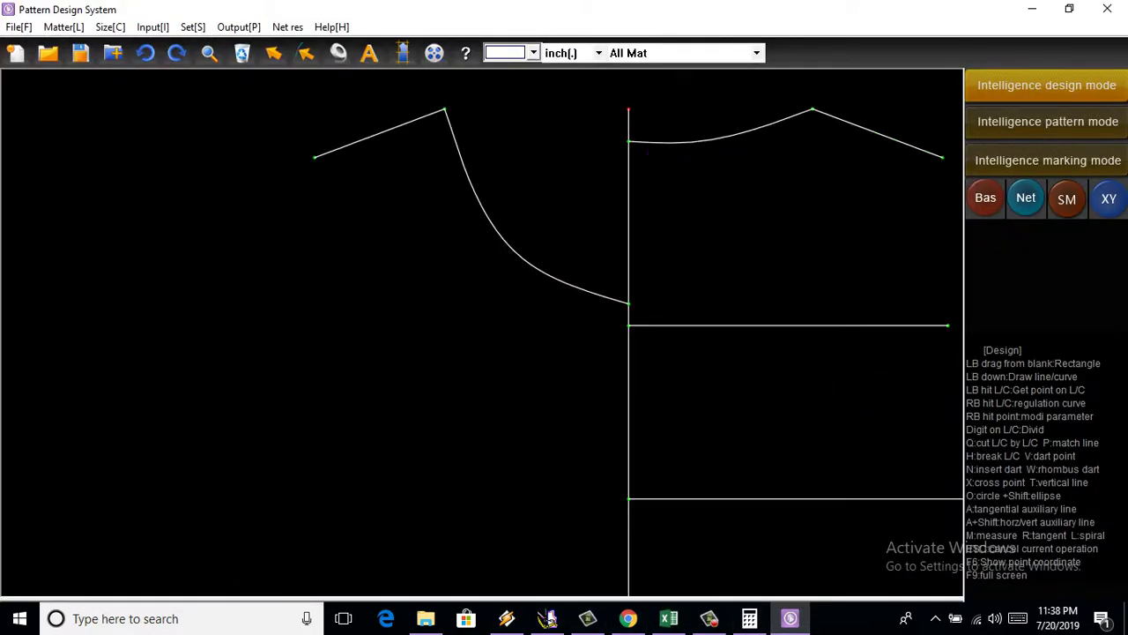
left_click(628, 325)
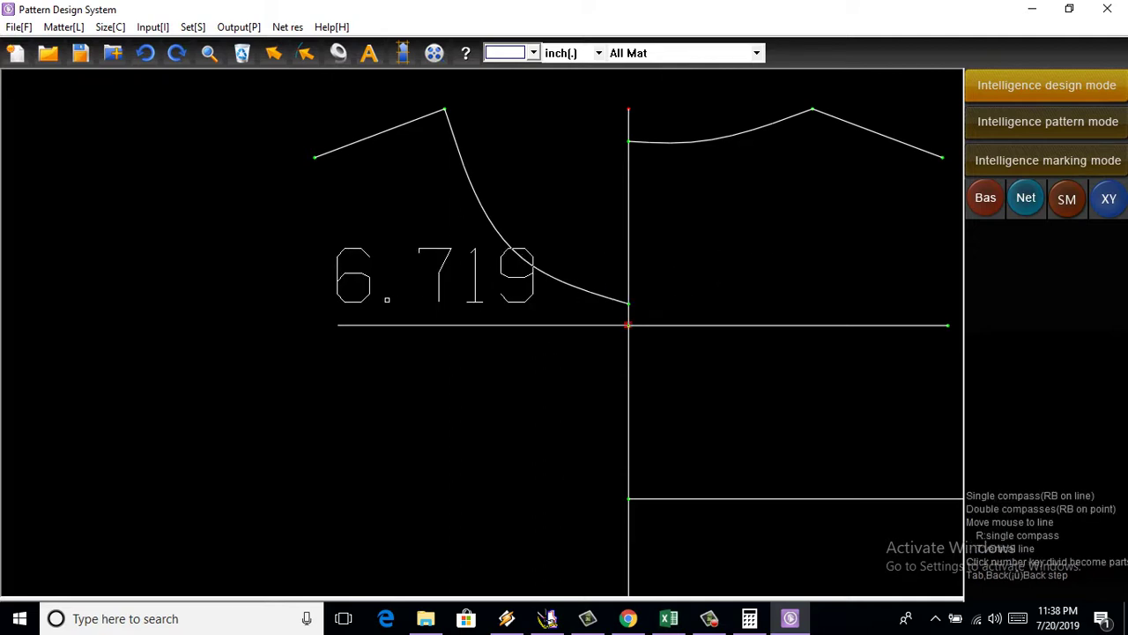
left_click(339, 325)
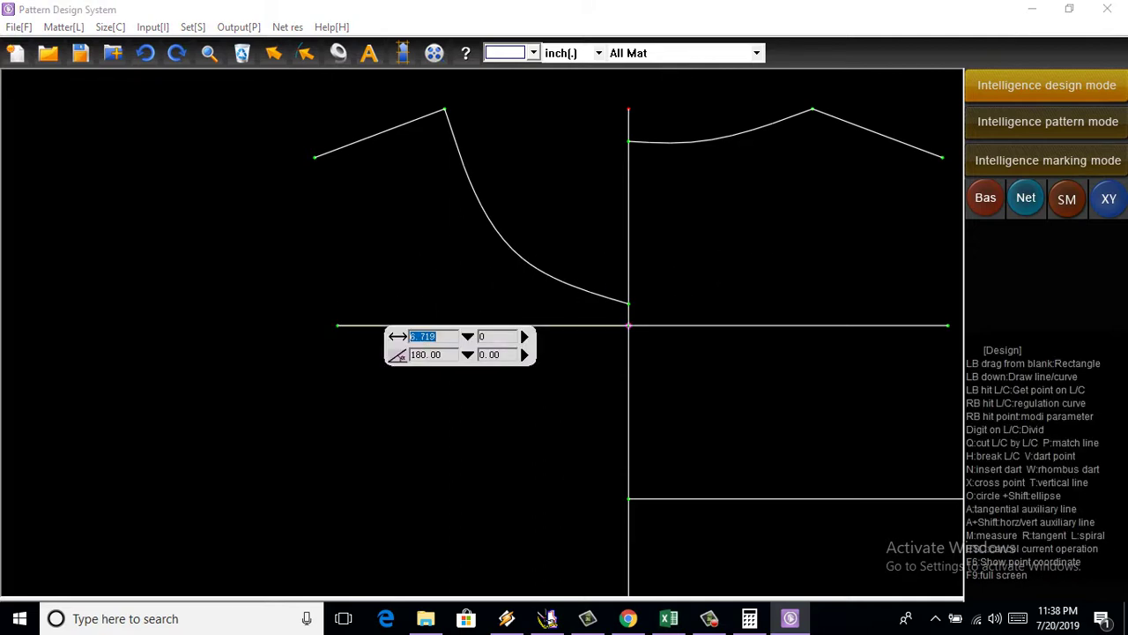
type("6.75")
key("Return")
Step: Switch BOKE CAD to Intelligence pattern mode
scroll(529, 335, "down", 5)
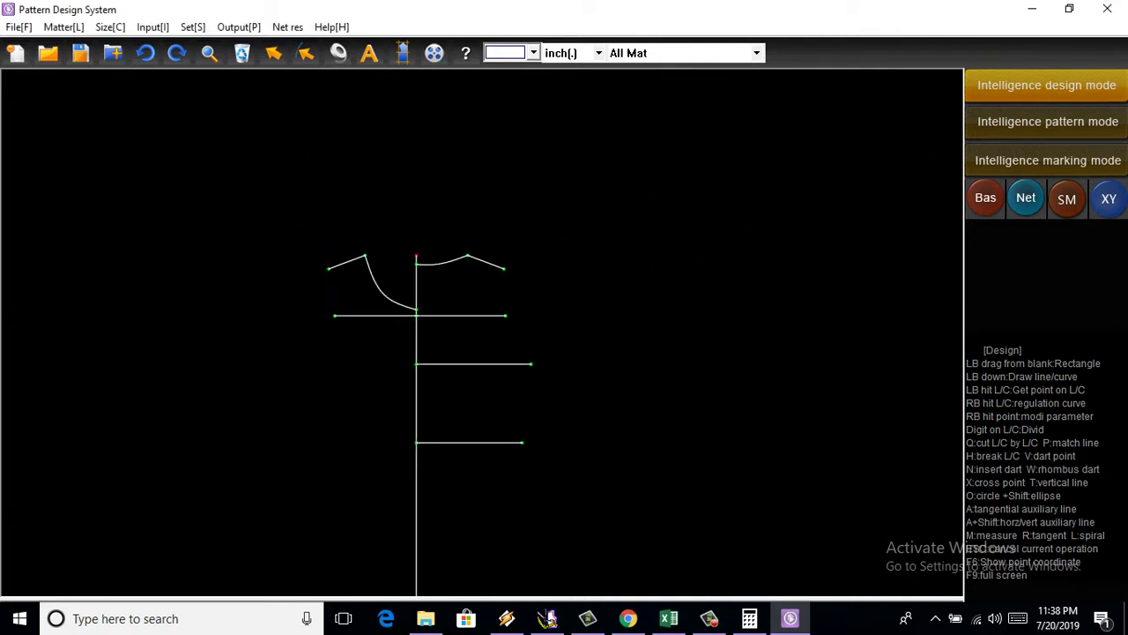
scroll(397, 294, "up", 5)
scroll(465, 353, "down", 2)
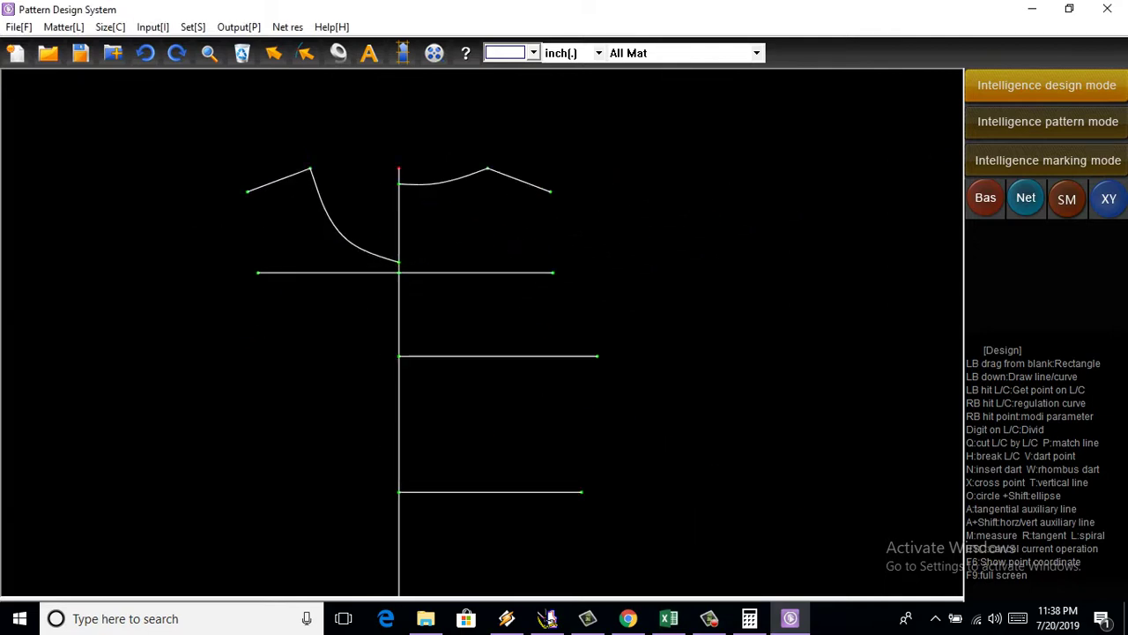
scroll(423, 335, "up", 2)
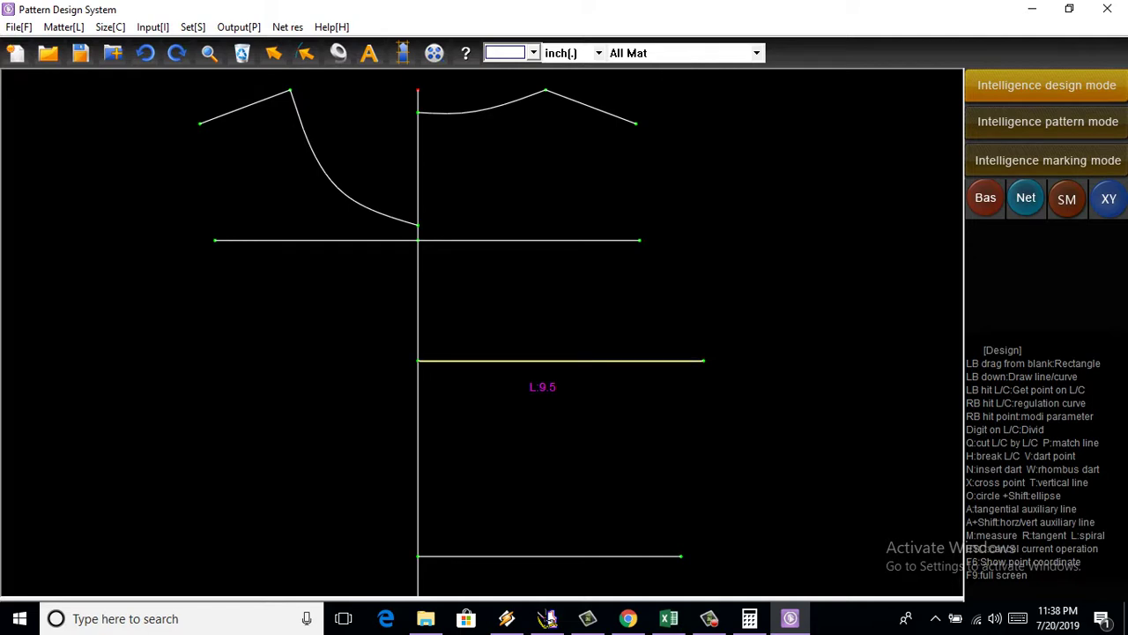
left_click(1047, 120)
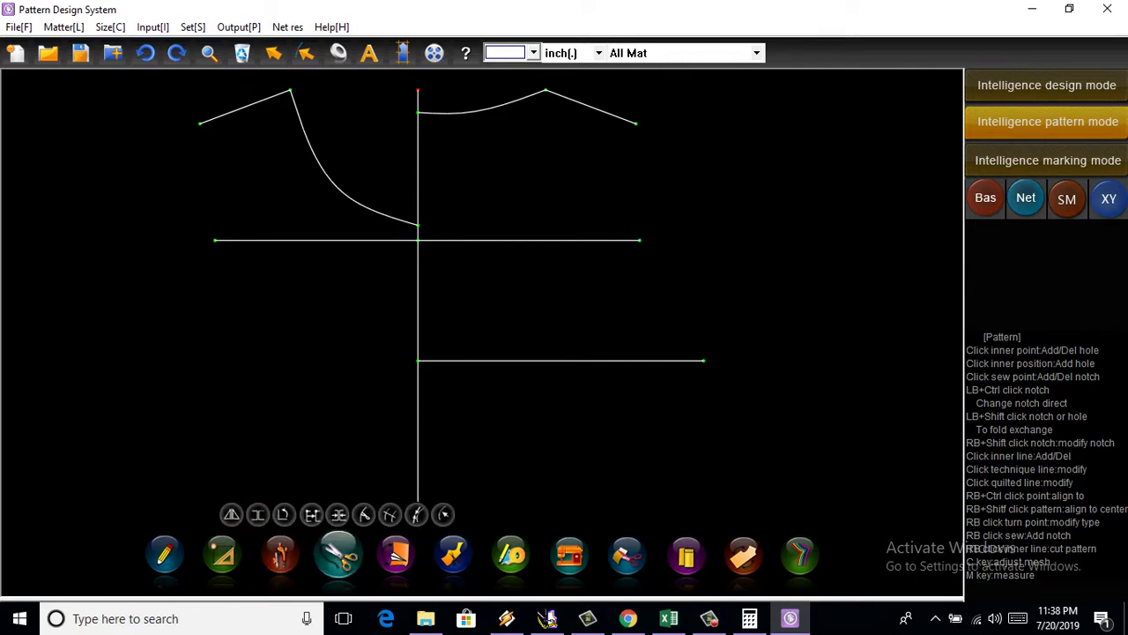
Step: Symmetry-copy the lower horizontal line across the centre line, then bring up Excel
left_click(230, 514)
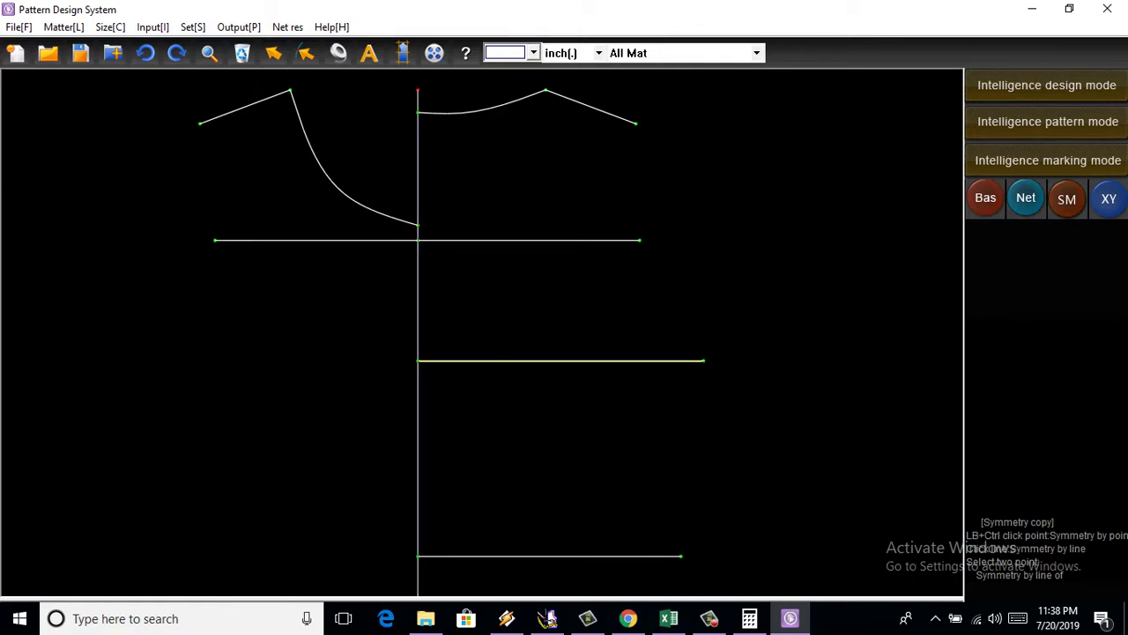
left_click(417, 458)
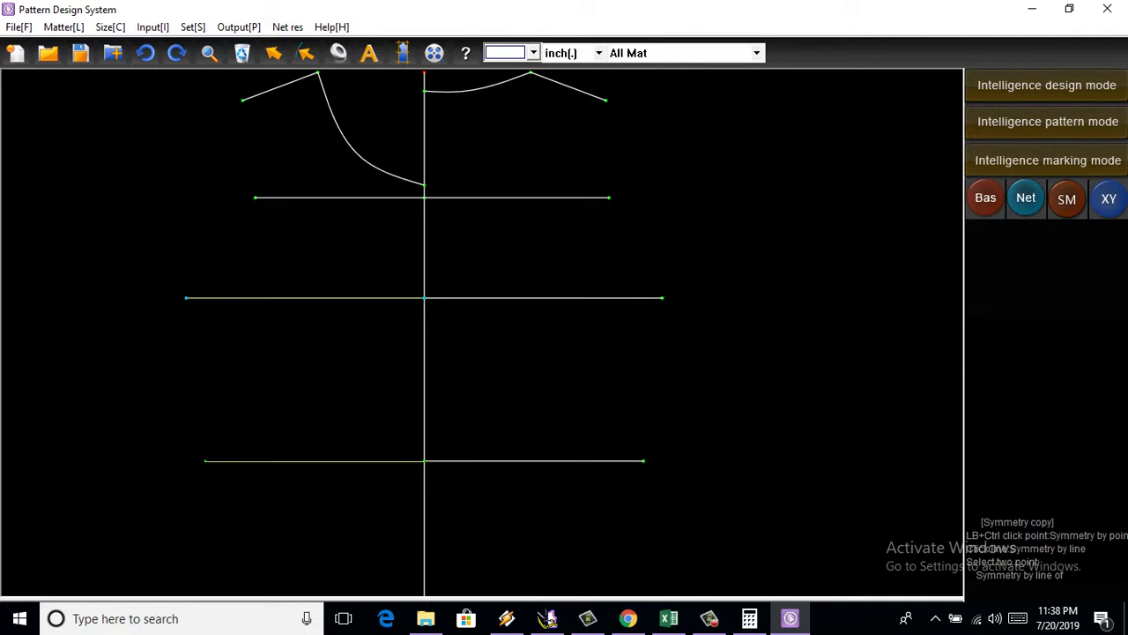
scroll(447, 409, "down", 3)
scroll(447, 409, "down", 5)
scroll(453, 438, "up", 2)
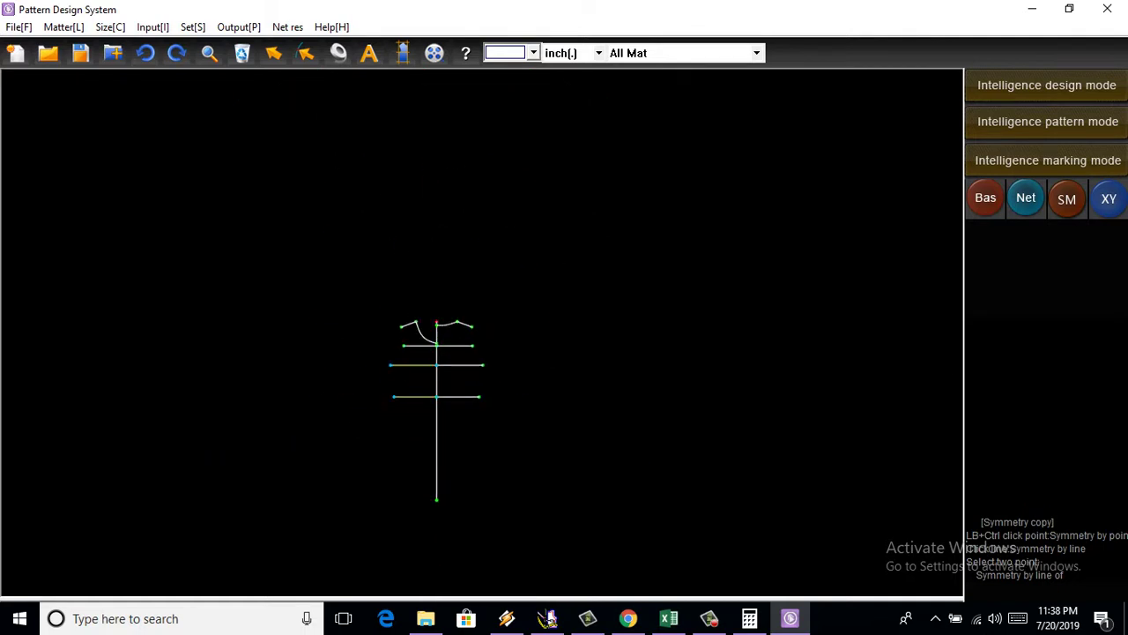
scroll(436, 339, "up", 4)
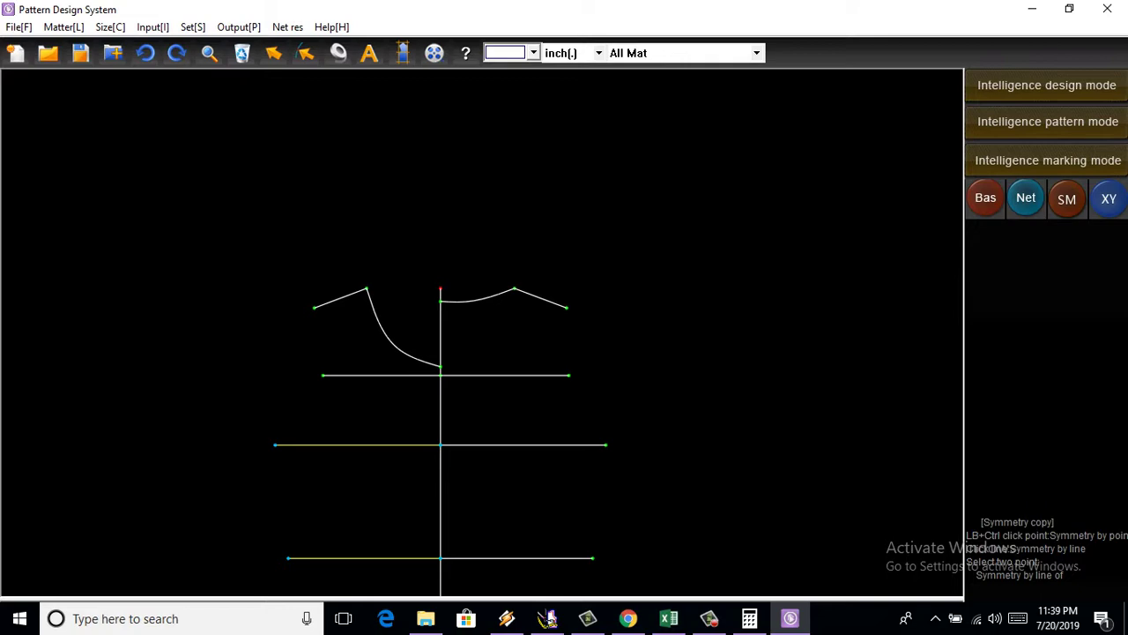
scroll(490, 405, "down", 1)
scroll(489, 405, "up", 2)
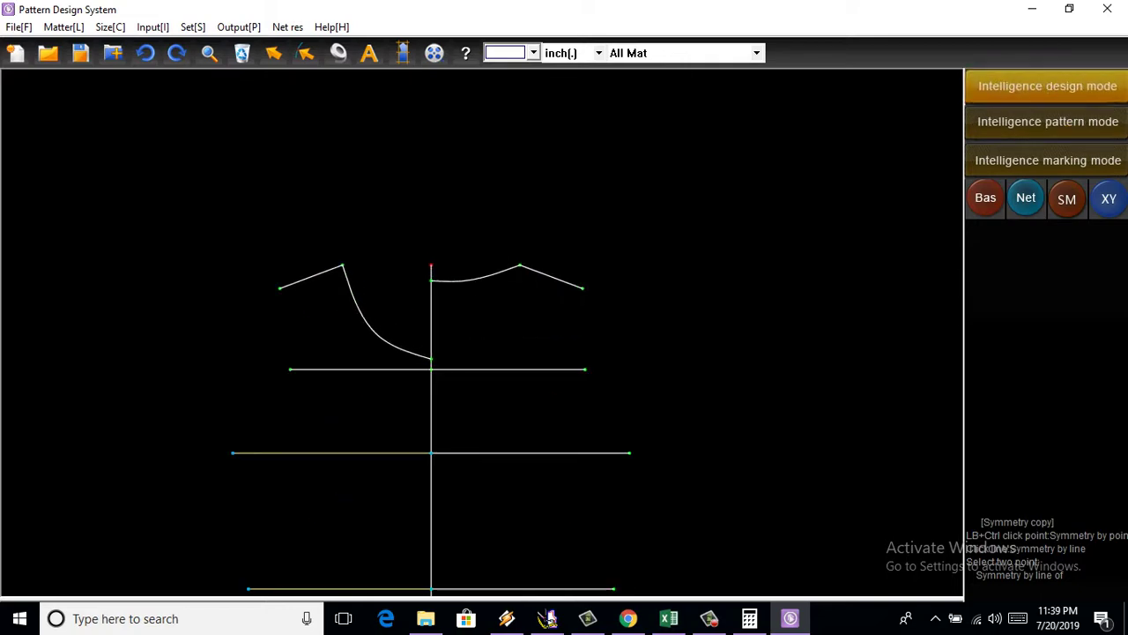
left_click(668, 617)
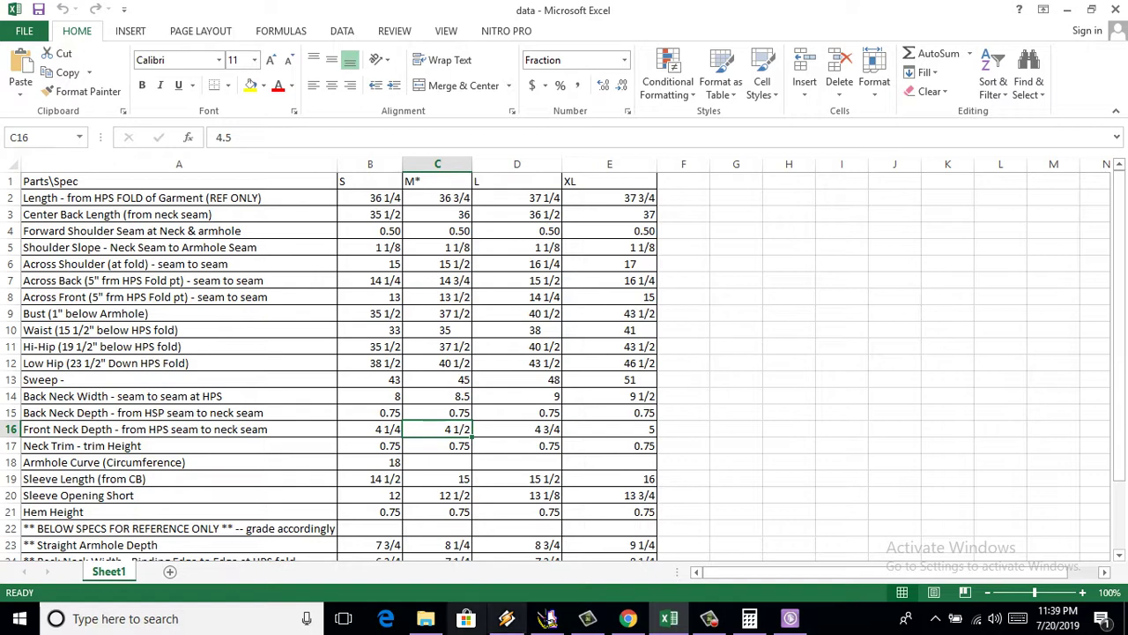
Step: Mark a point 15.5 inches down the centre line, then bring Excel forward
left_click(790, 618)
scroll(443, 275, "up", 3)
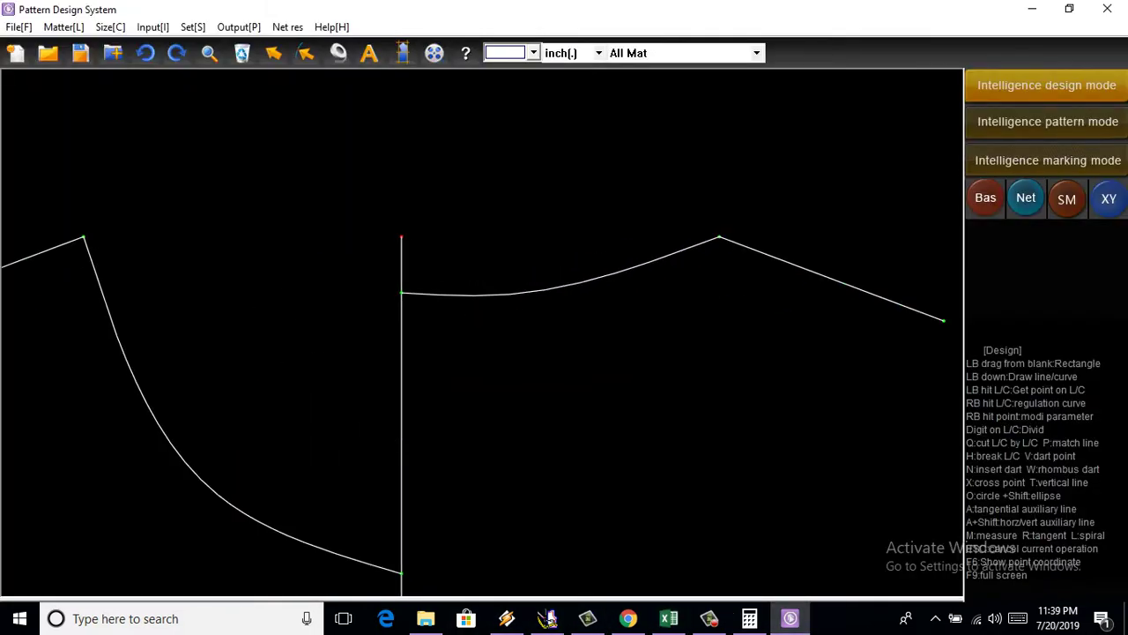
left_click(402, 275)
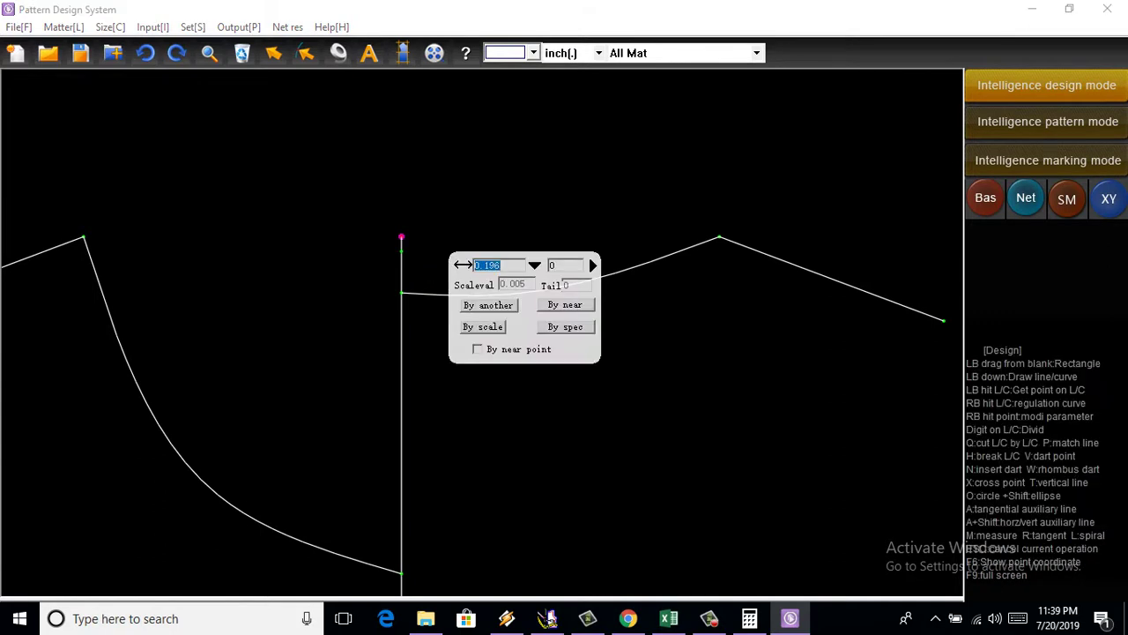
type("15")
key("space")
key("Return")
key("Return")
scroll(470, 288, "down", 5)
scroll(487, 372, "up", 2)
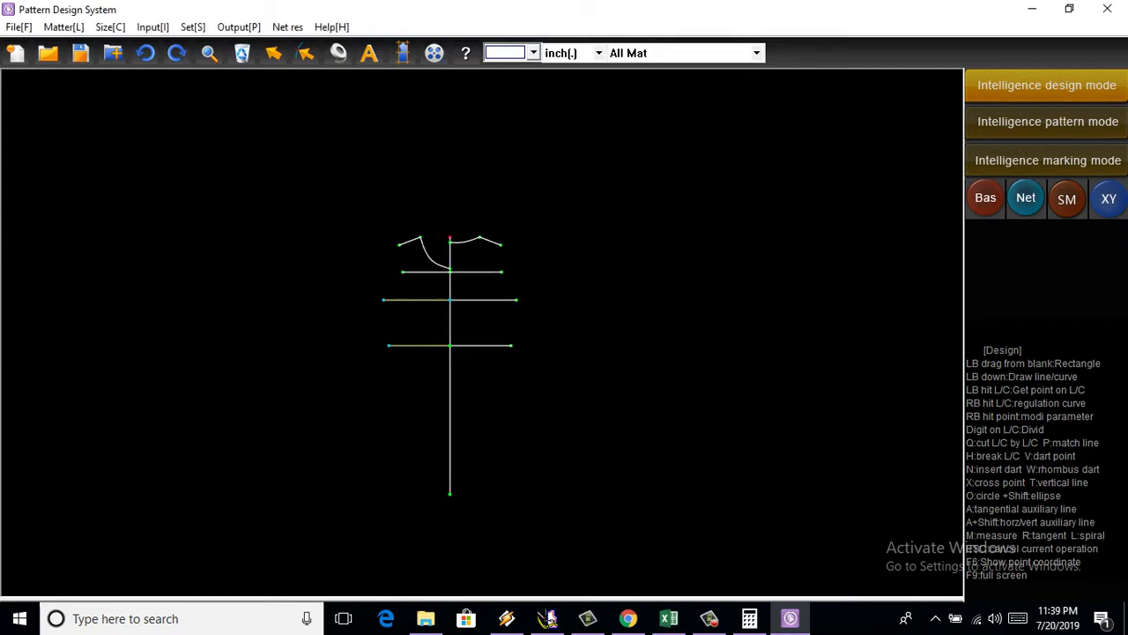
scroll(487, 373, "up", 2)
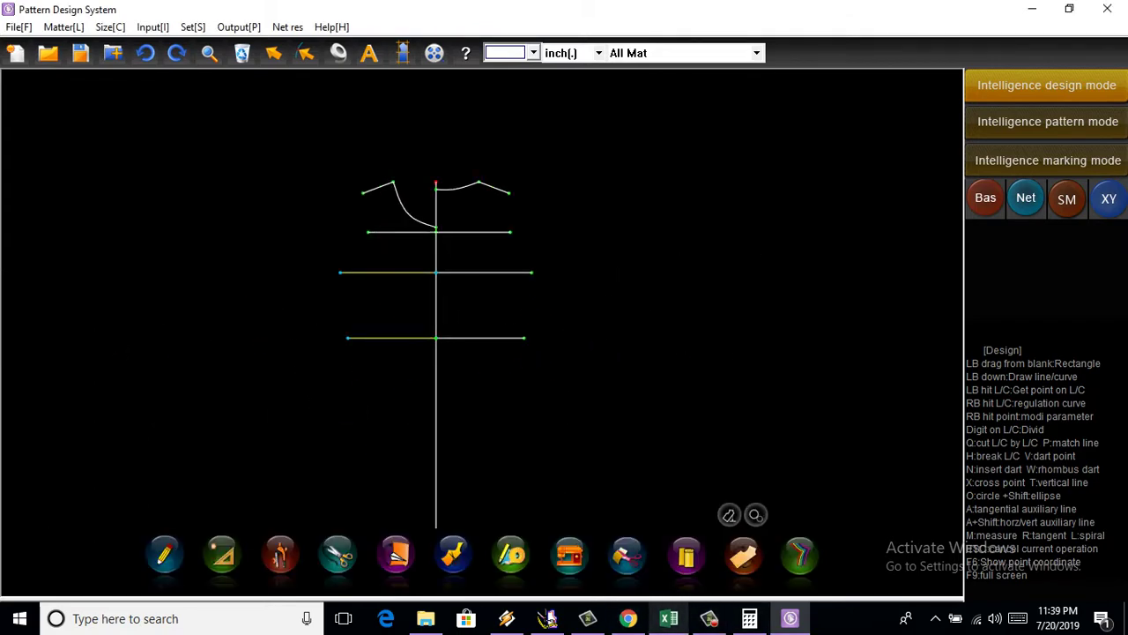
left_click(668, 618)
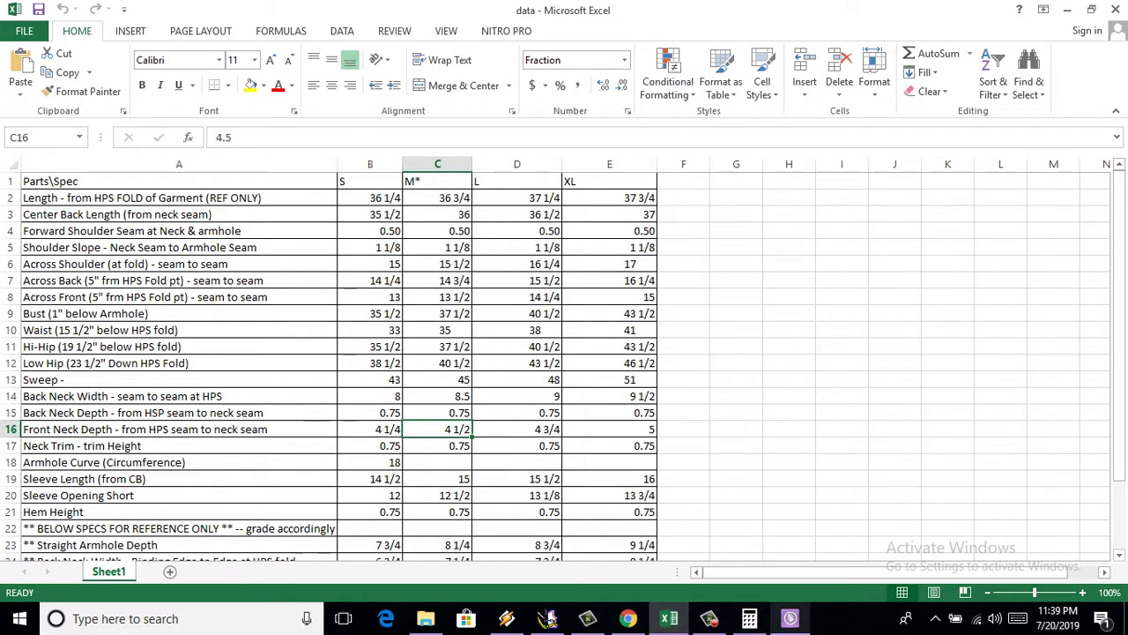
Step: Mark the hi-hip point at 19.5 inches down the centre line, then check Excel
left_click(789, 618)
scroll(441, 152, "up", 2)
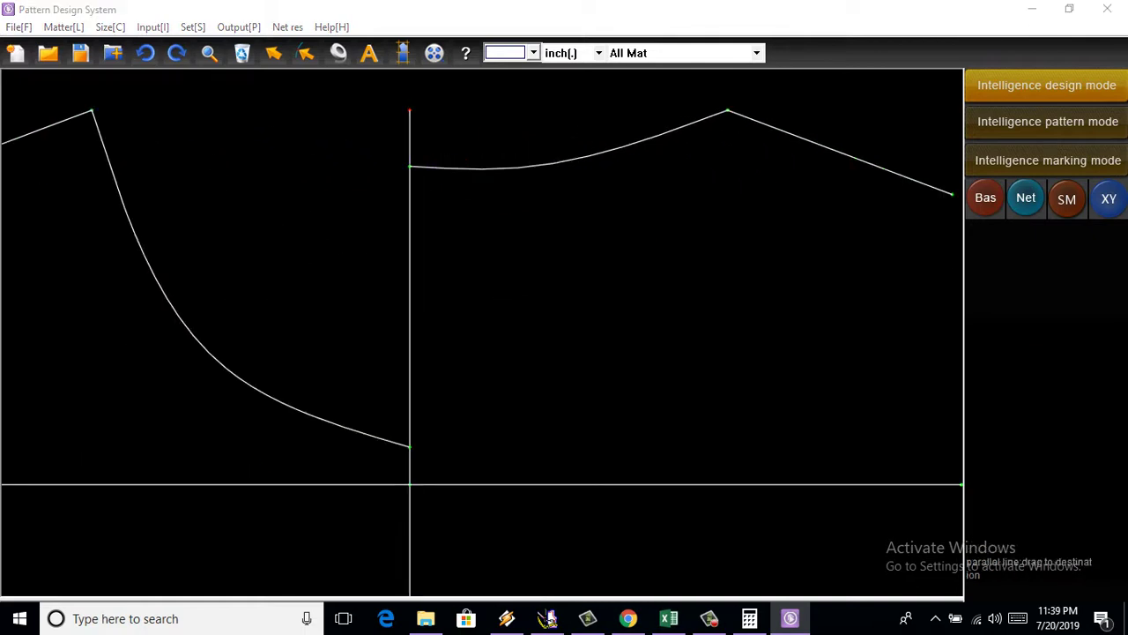
left_click(408, 137)
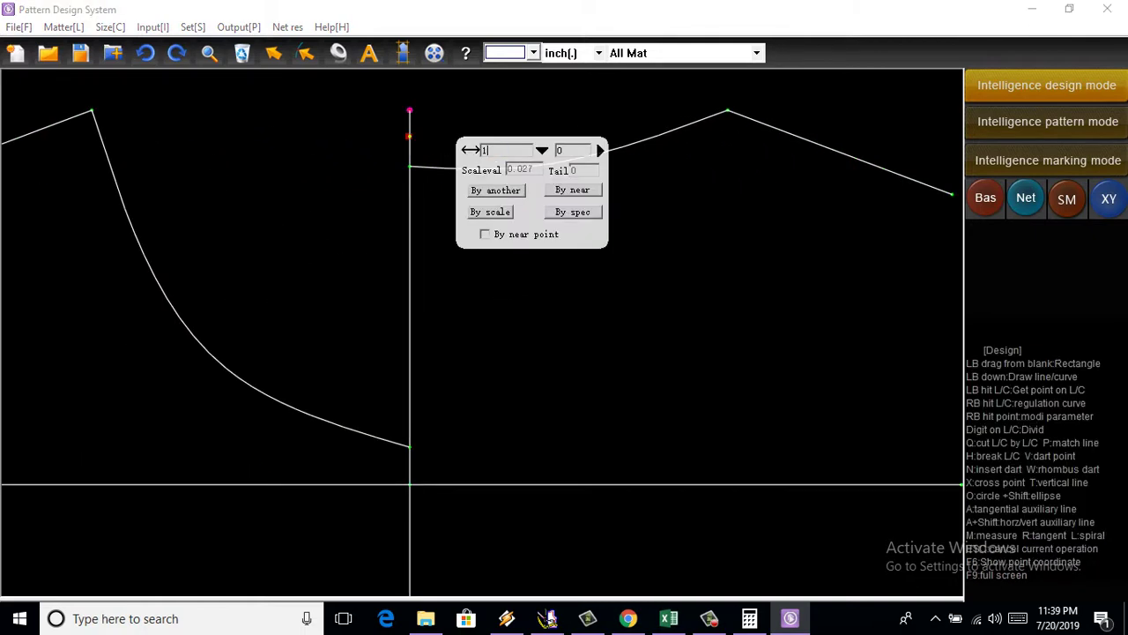
left_click(541, 150)
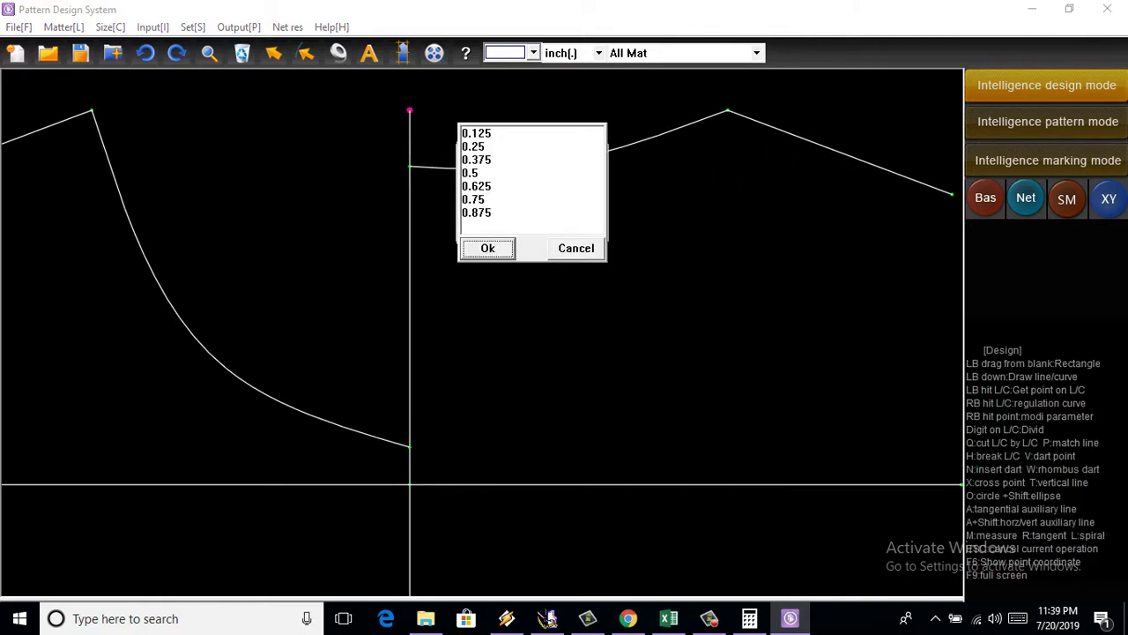
key("Return")
scroll(525, 256, "down", 5)
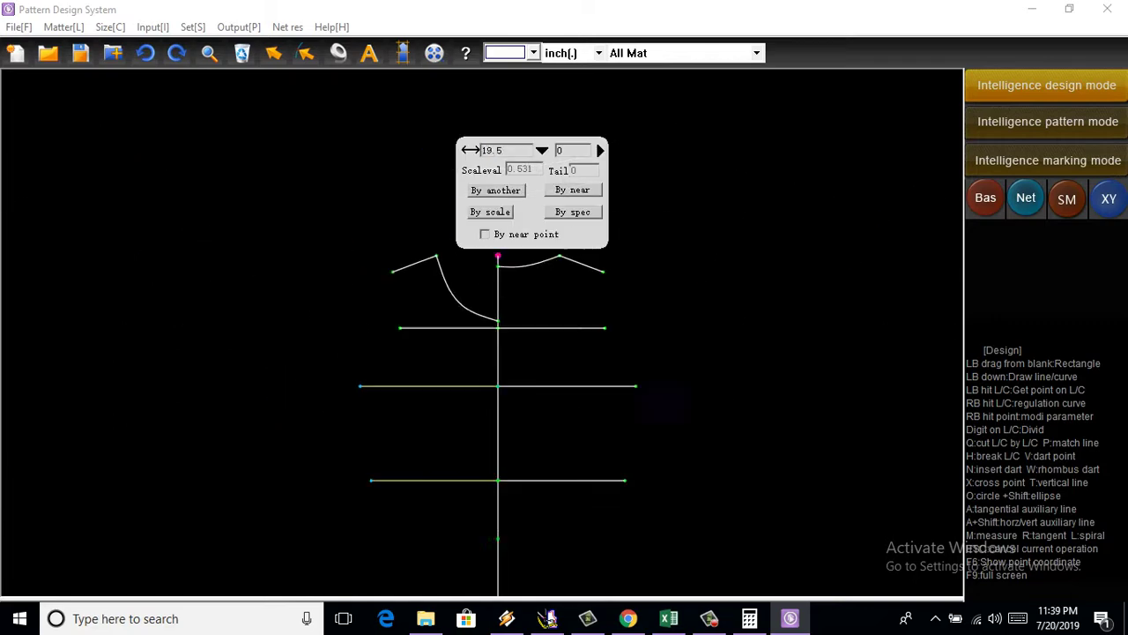
scroll(524, 256, "down", 2)
key("Return")
scroll(526, 341, "up", 2)
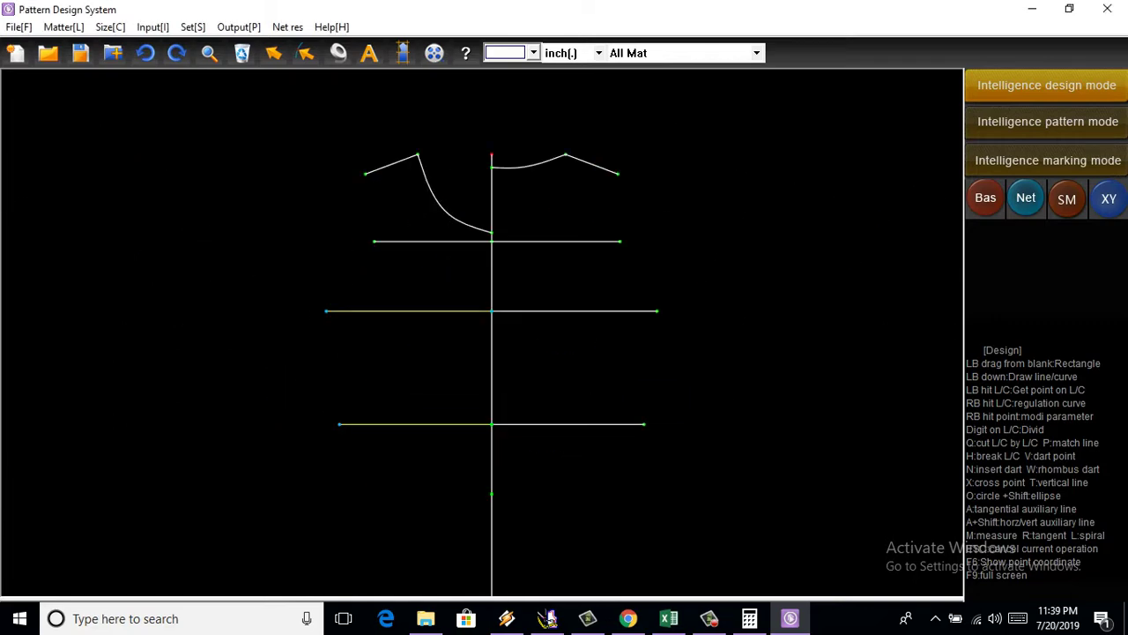
left_click(669, 618)
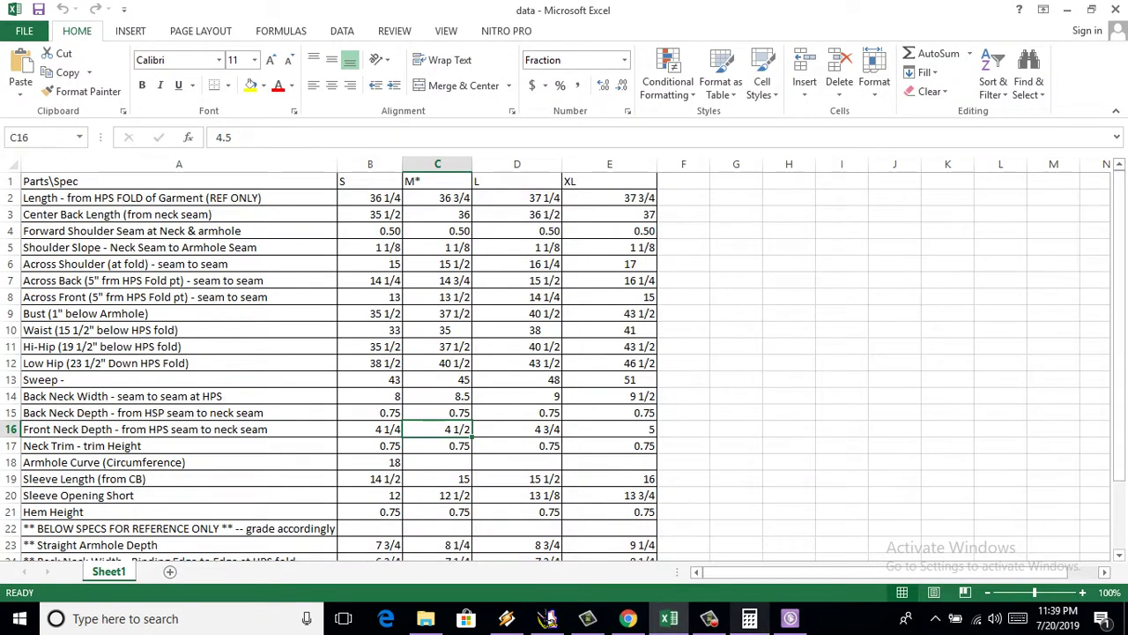
Step: Clear Calculator, compute 37.5 ÷ 4 = 9.375, then minimise it
left_click(749, 618)
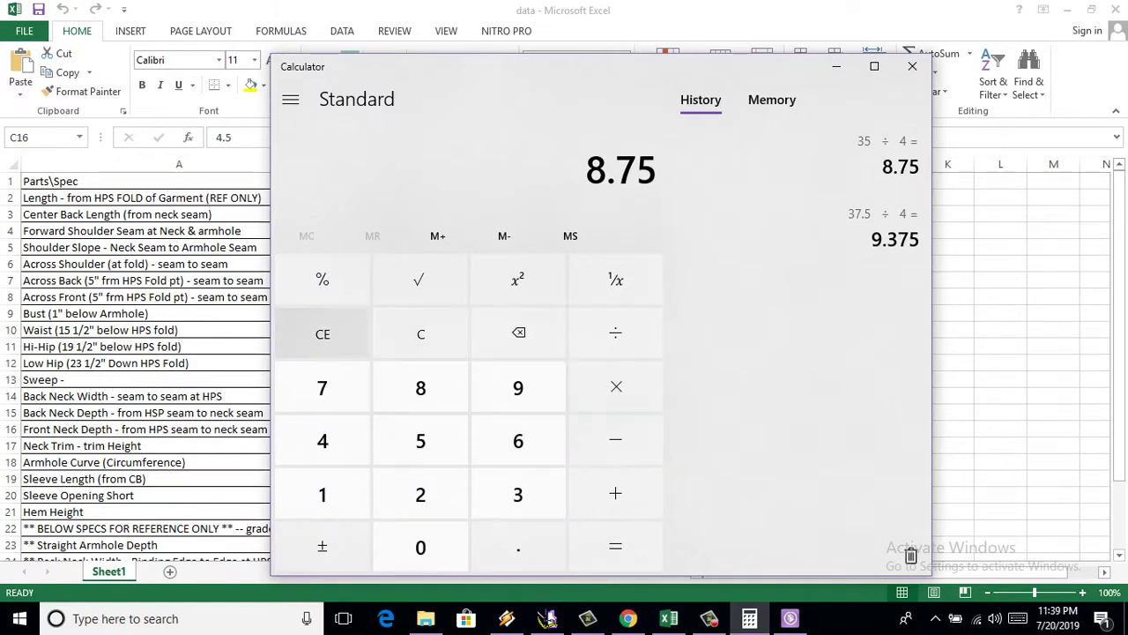
left_click(420, 333)
left_click(517, 494)
left_click(322, 388)
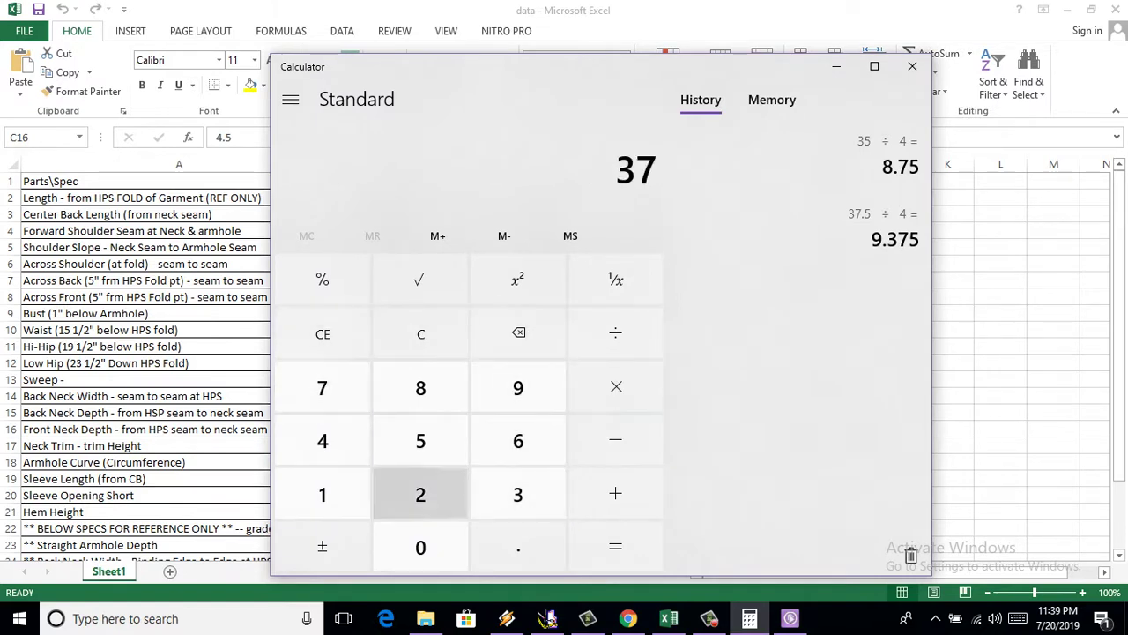
left_click(517, 546)
left_click(421, 440)
left_click(616, 333)
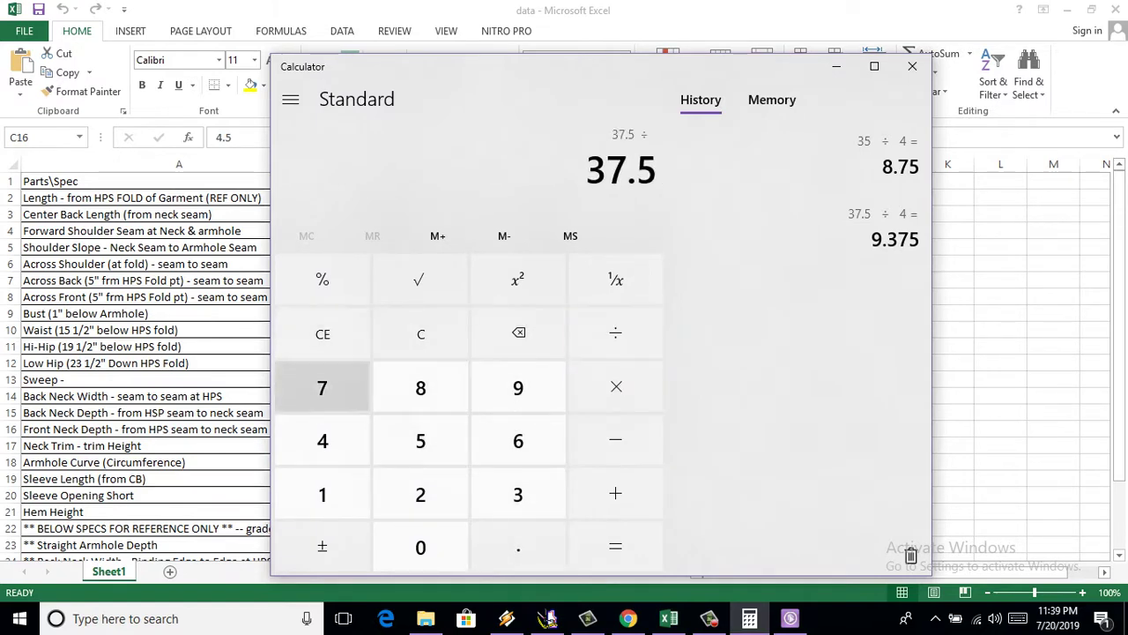
left_click(322, 441)
left_click(615, 546)
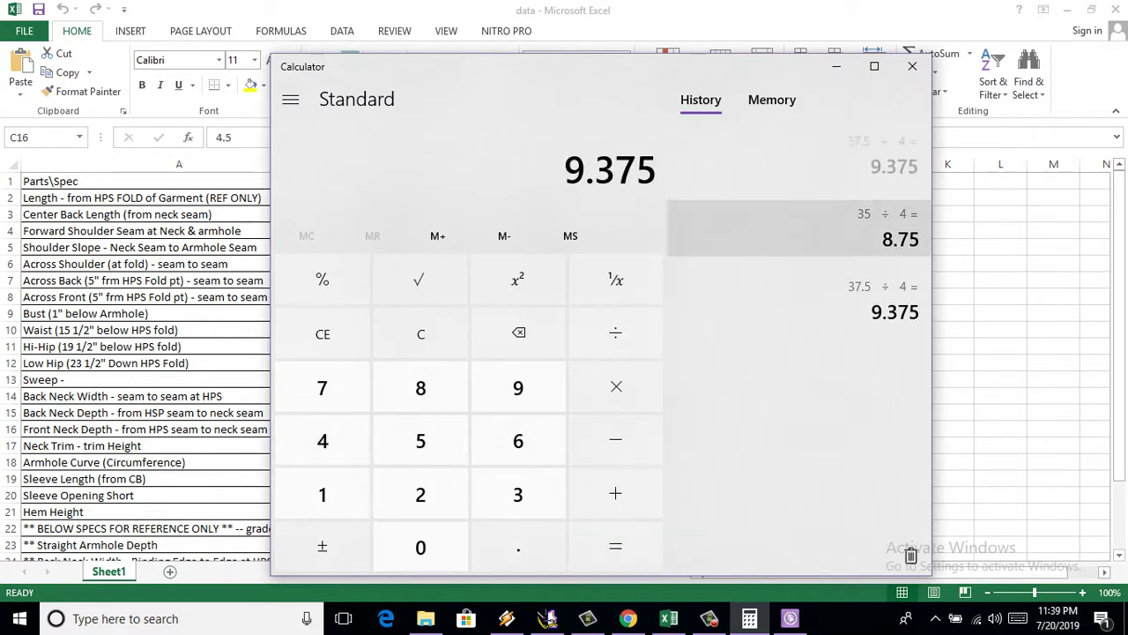
left_click(836, 66)
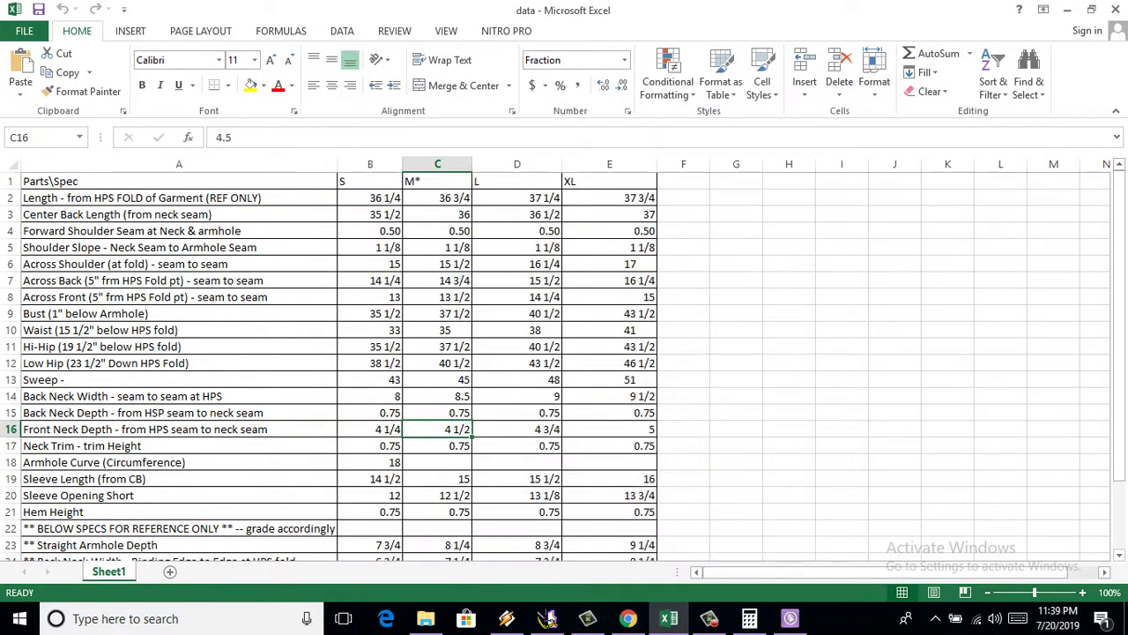
Step: Draw a 9.375-inch quarter hi-hip line right from the lowest centre-line point, then return to Excel
left_click(790, 617)
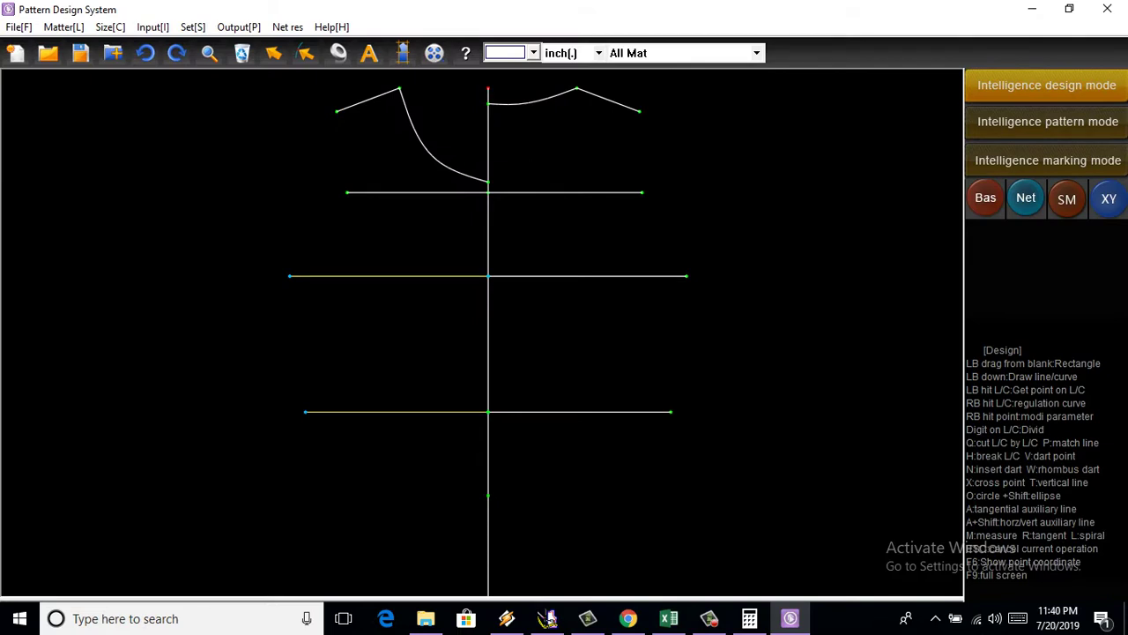
left_click(488, 495)
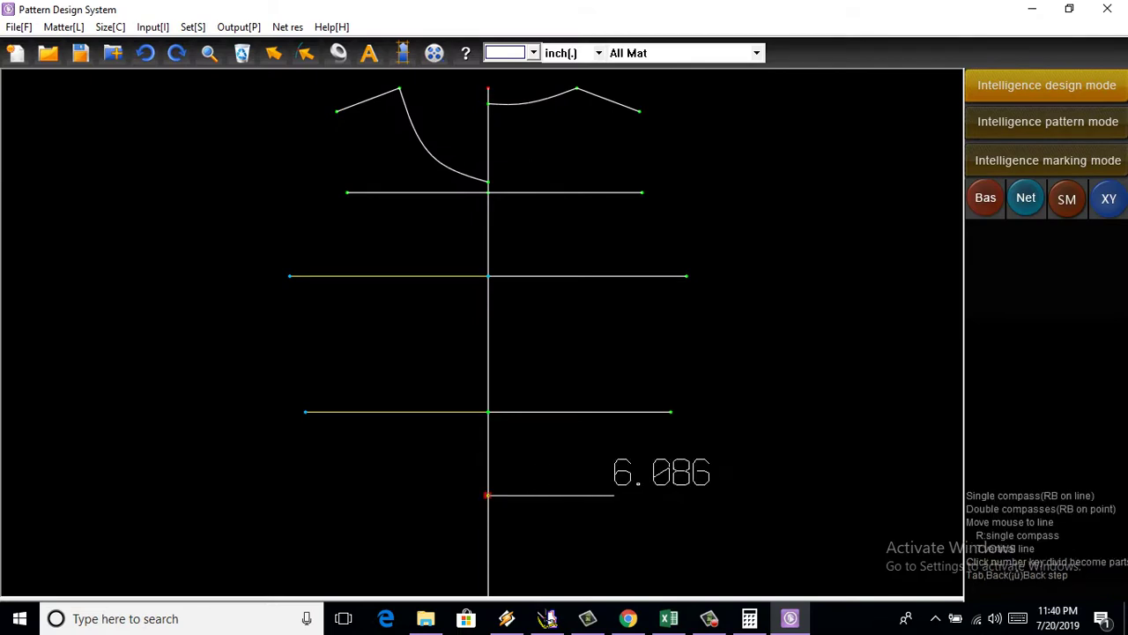
left_click(655, 496)
type("9")
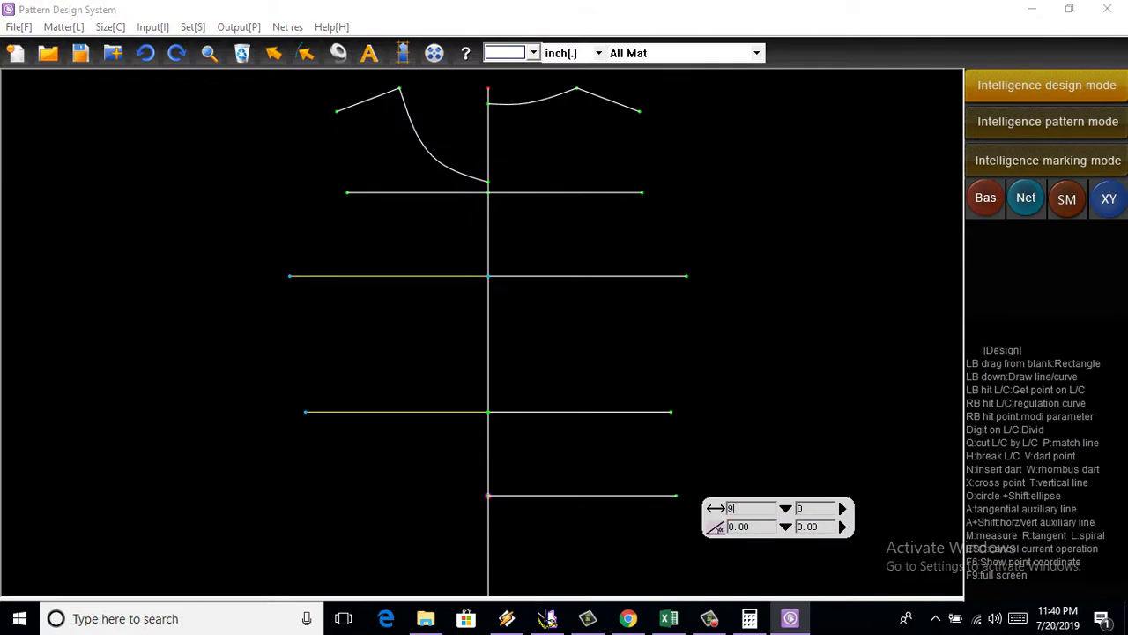
key("Down")
key("Down")
key("Down")
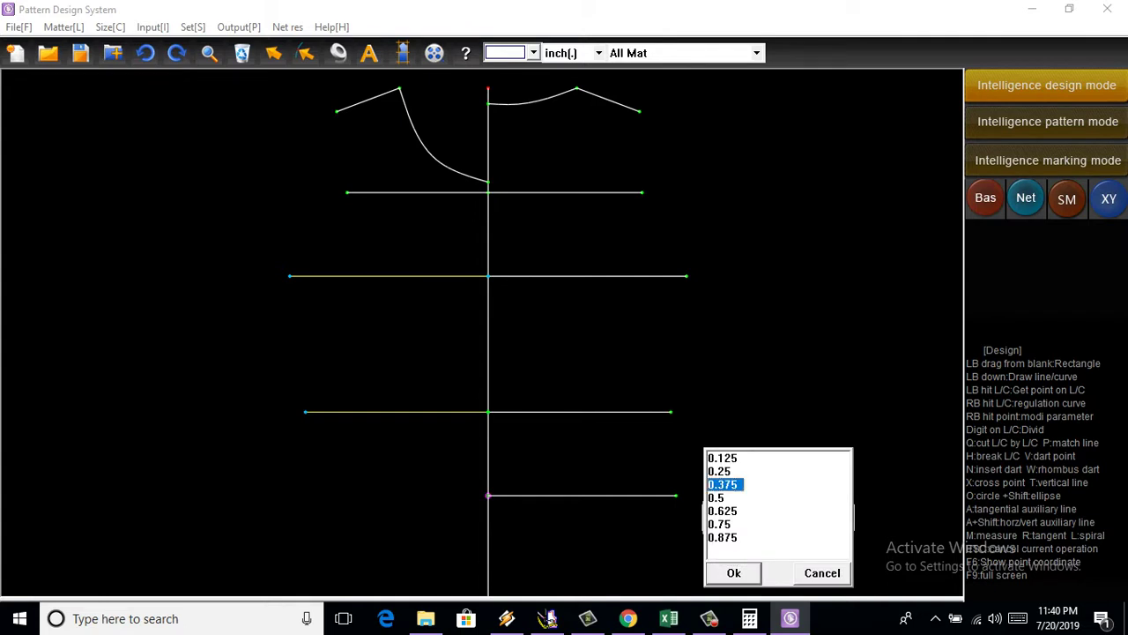
key("Return")
key("Return")
scroll(562, 262, "down", 1)
scroll(562, 262, "down", 1)
scroll(584, 357, "up", 2)
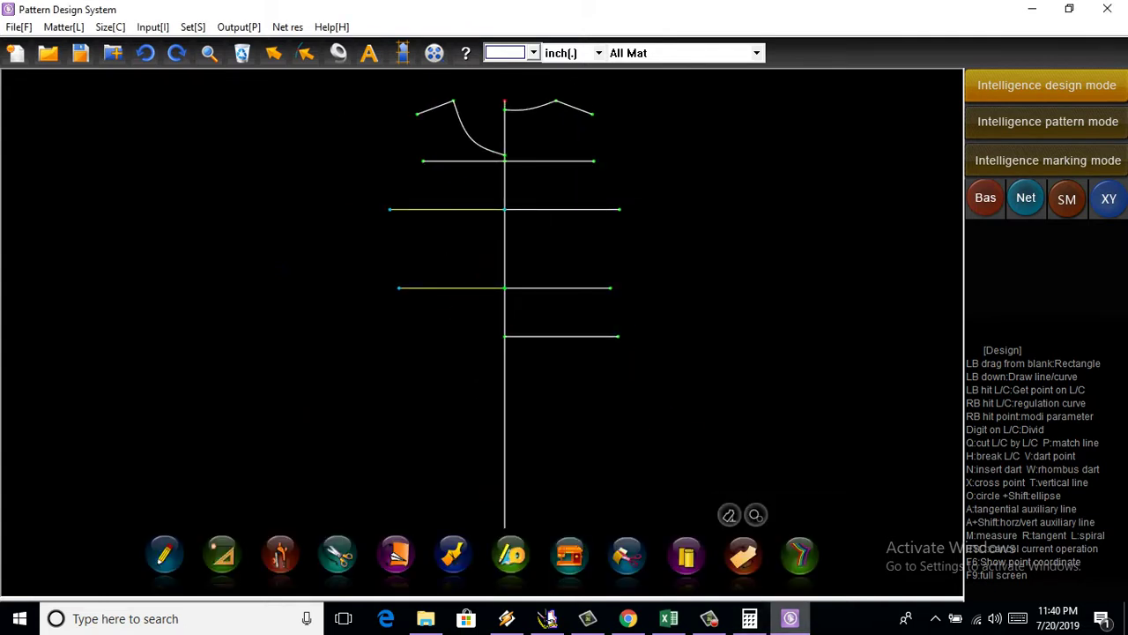
left_click(669, 618)
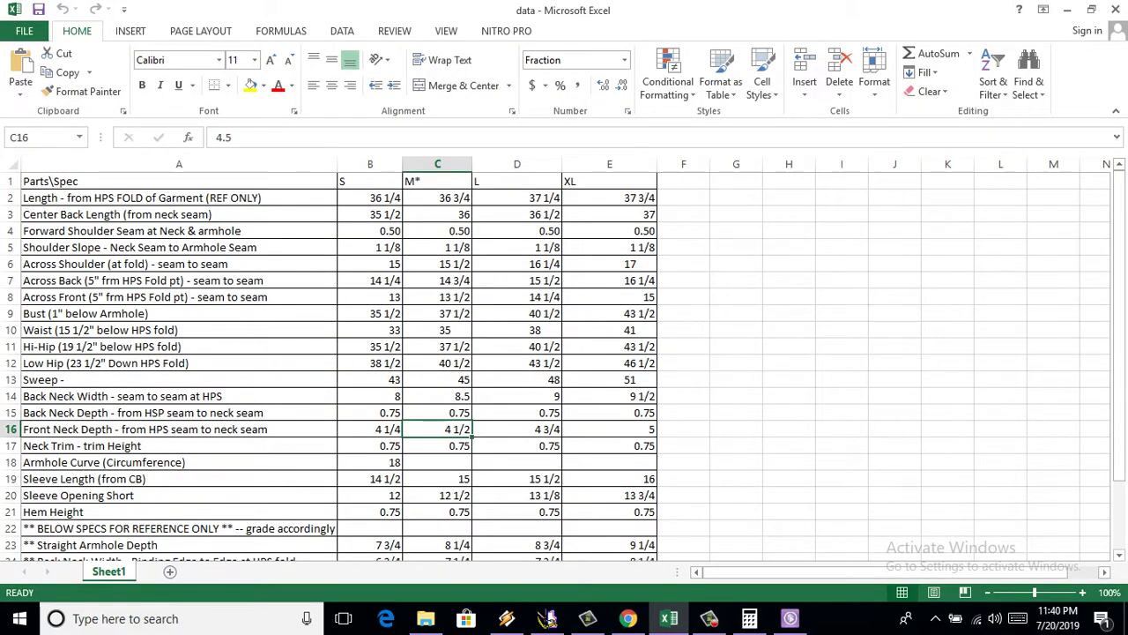
Step: Mark the low-hip point 23.5 inches down the centre line
left_click(790, 618)
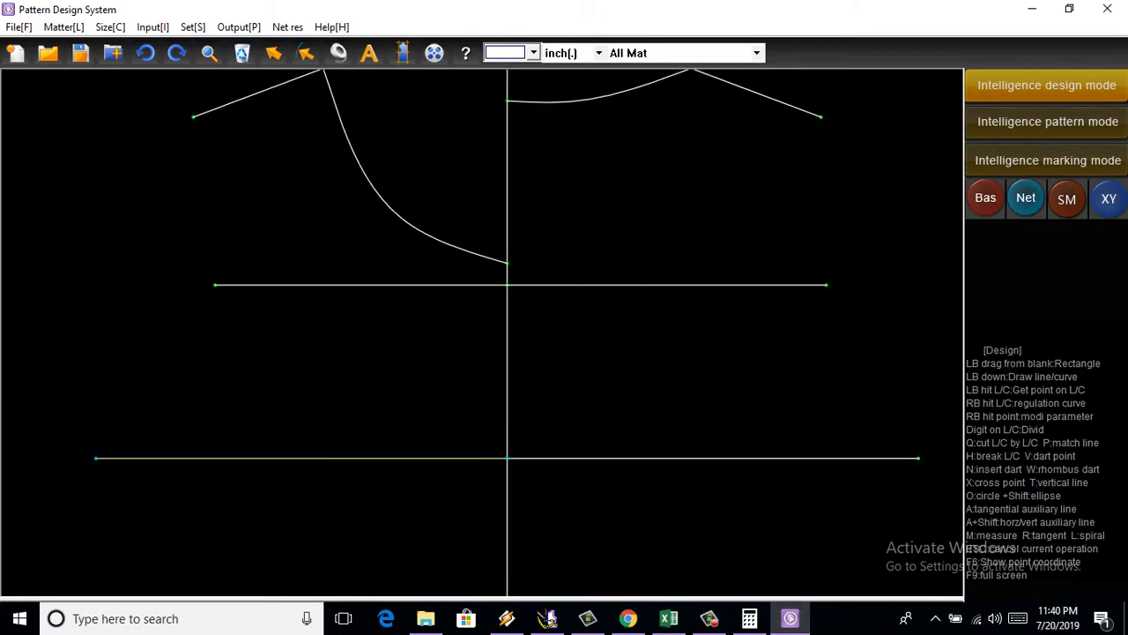
left_click(507, 84)
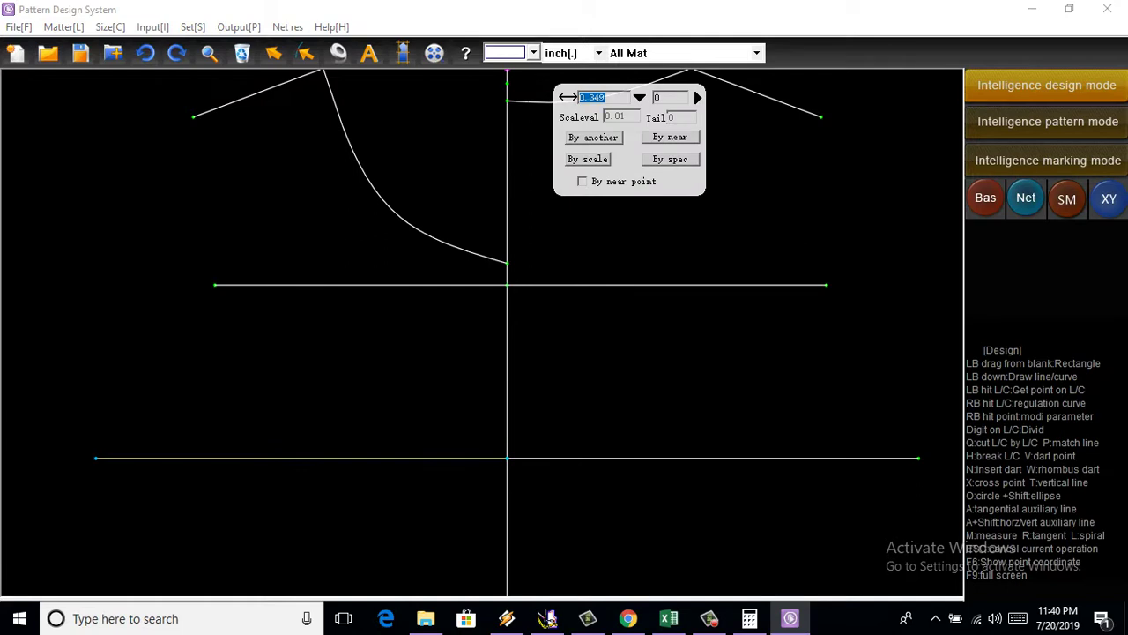
left_click(639, 97)
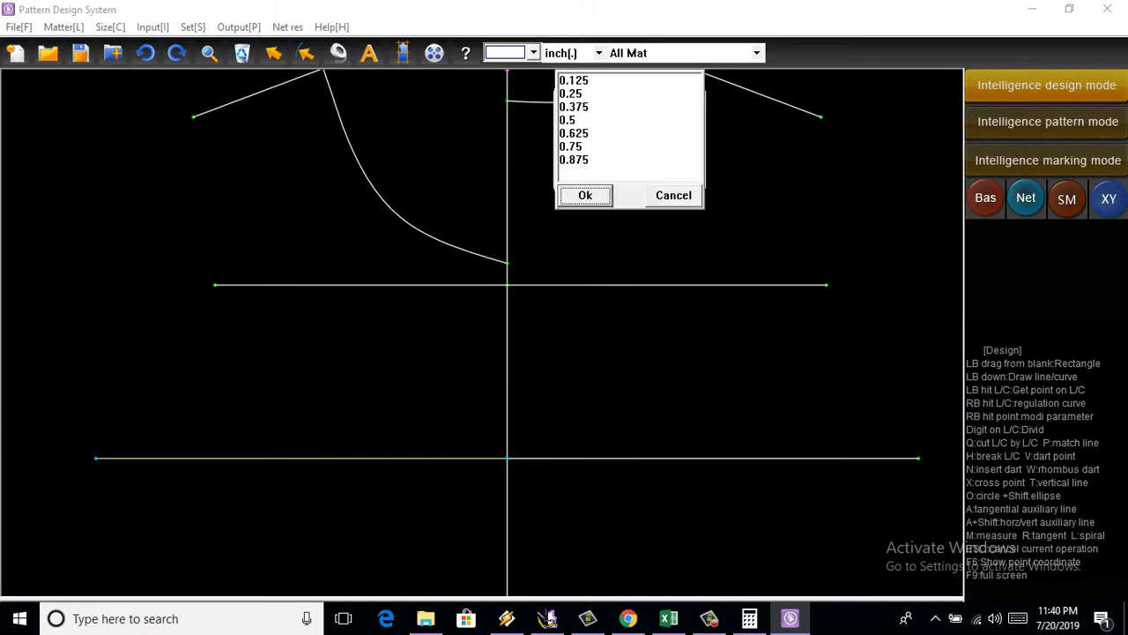
double_click(566, 120)
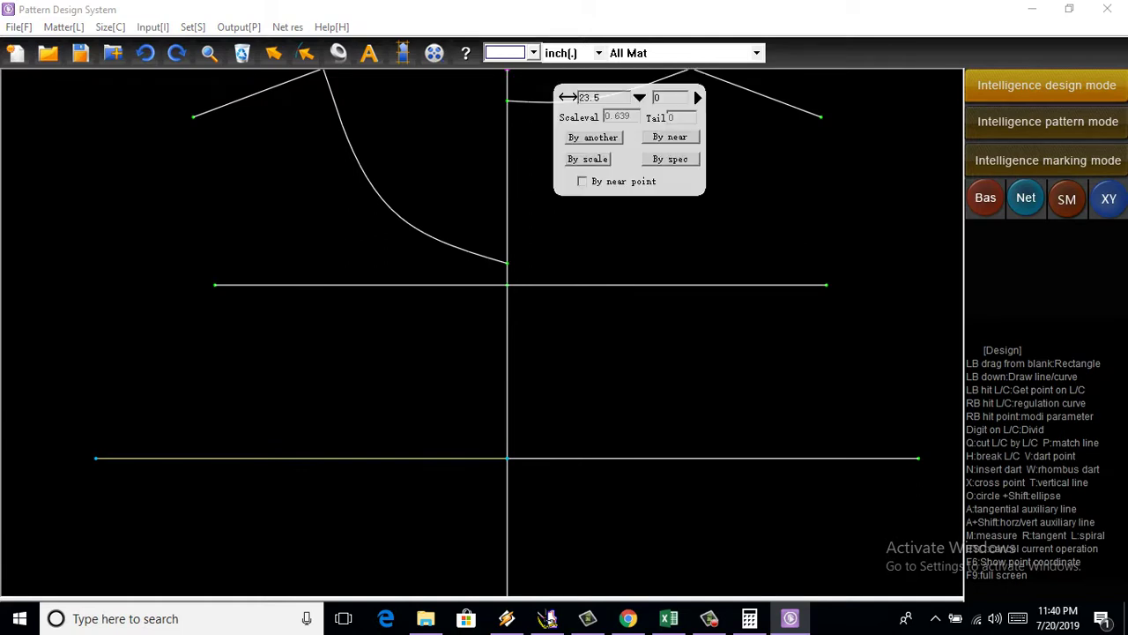
key("Return")
Step: Draw a short horizontal line right from the low-hip point, then check the Excel spec sheet
scroll(630, 378, "up", 3)
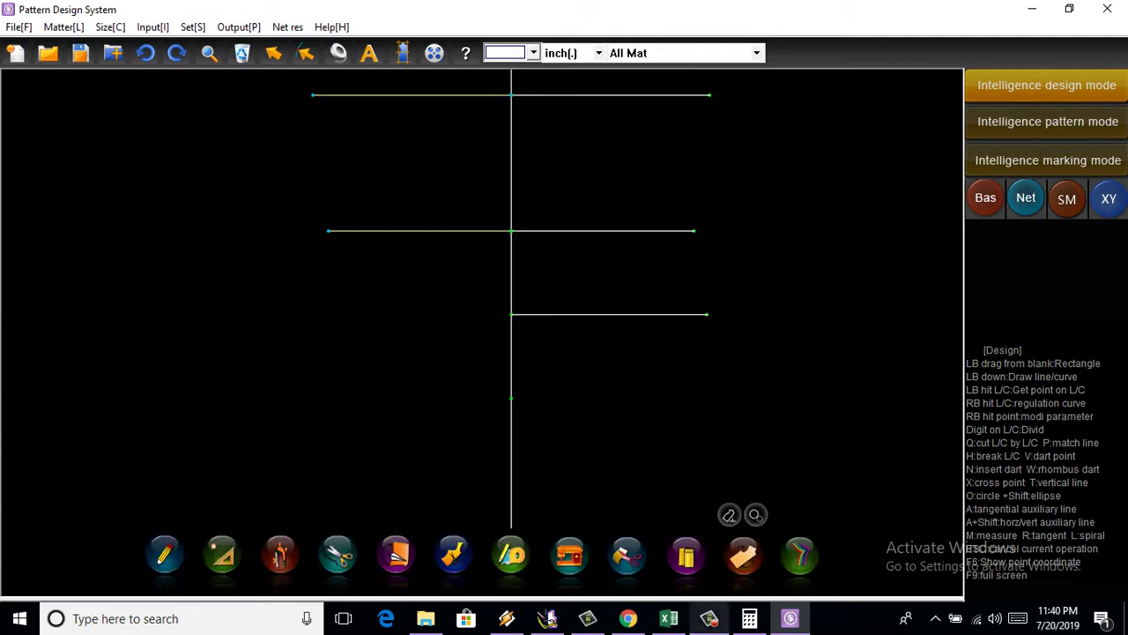
left_click(512, 398)
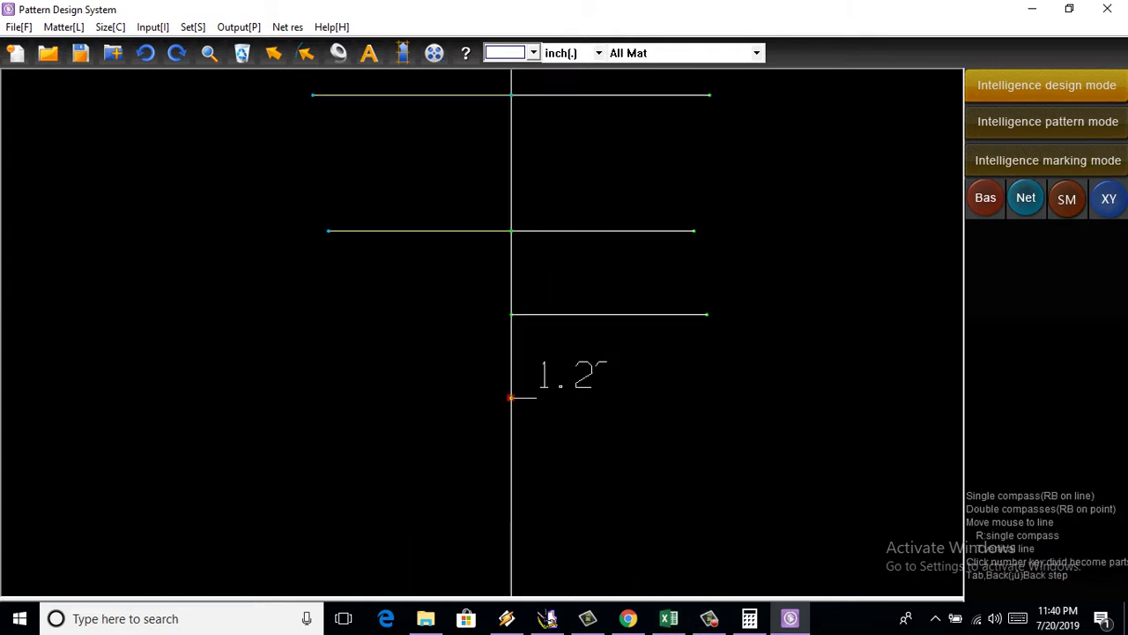
left_click(640, 398)
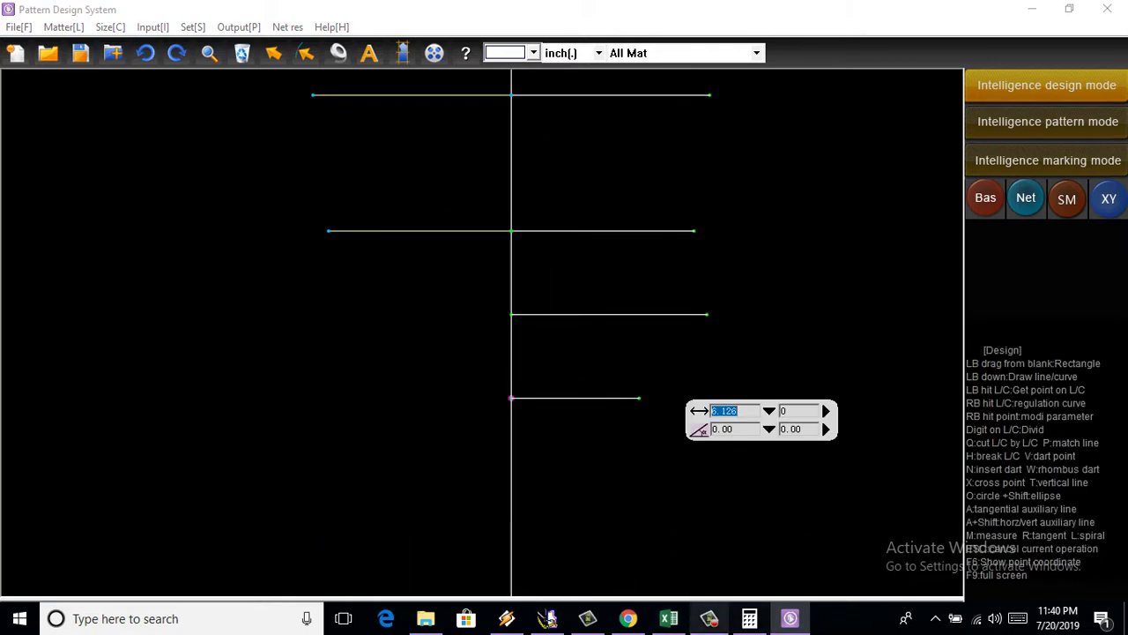
left_click(669, 618)
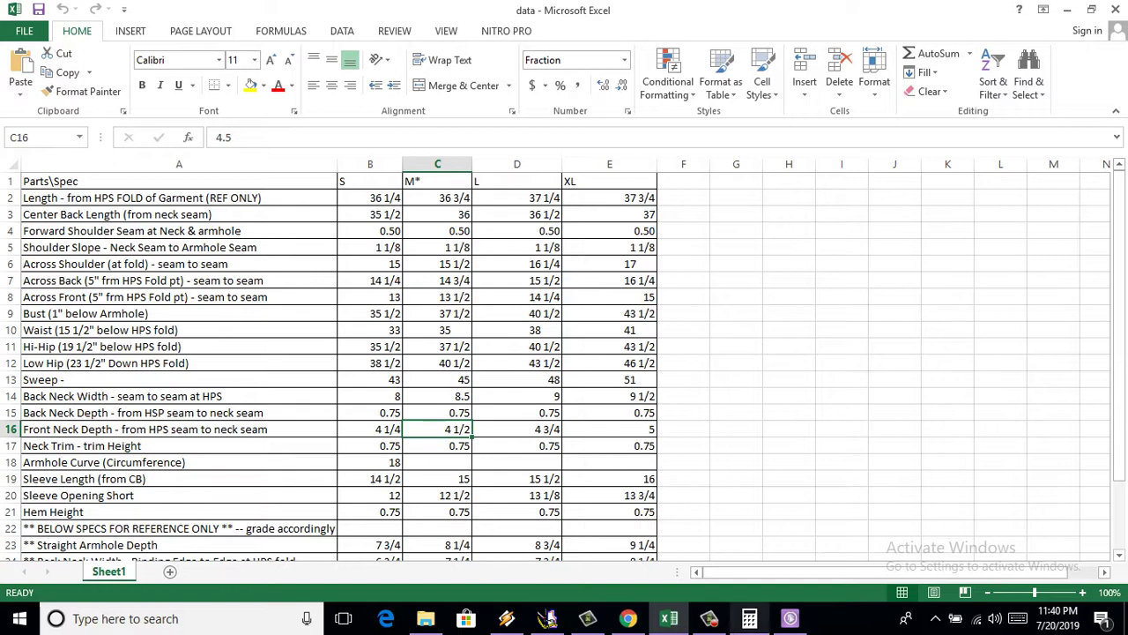
Step: Calculate 40.5 ÷ 4 = 10.125 in Calculator
left_click(749, 617)
left_click(420, 333)
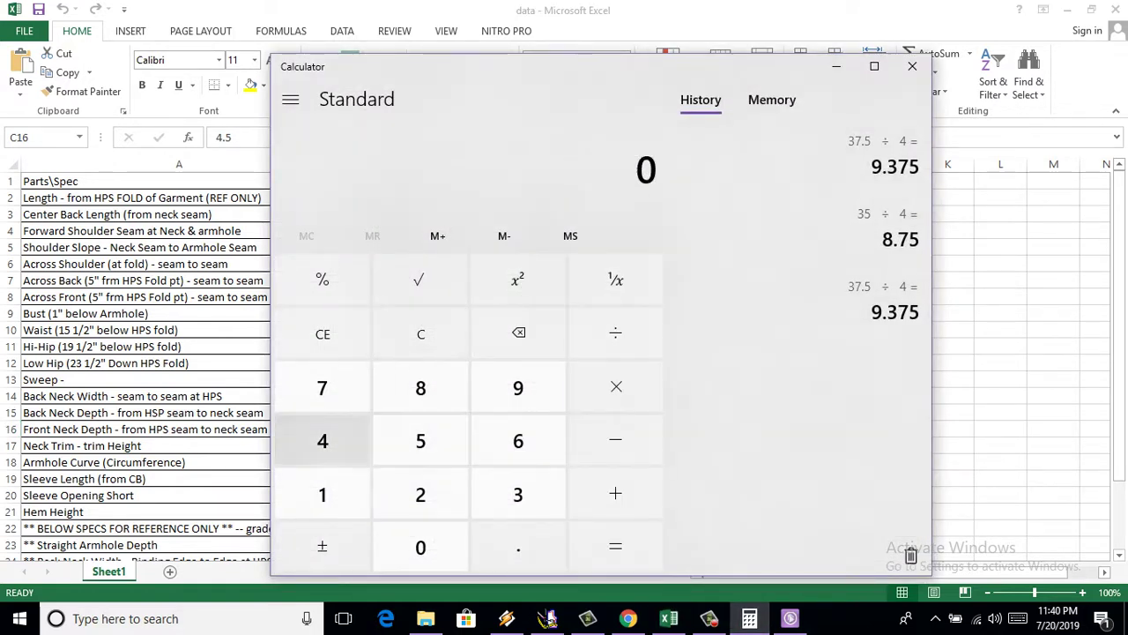
left_click(322, 439)
left_click(421, 546)
left_click(518, 547)
left_click(420, 439)
left_click(616, 333)
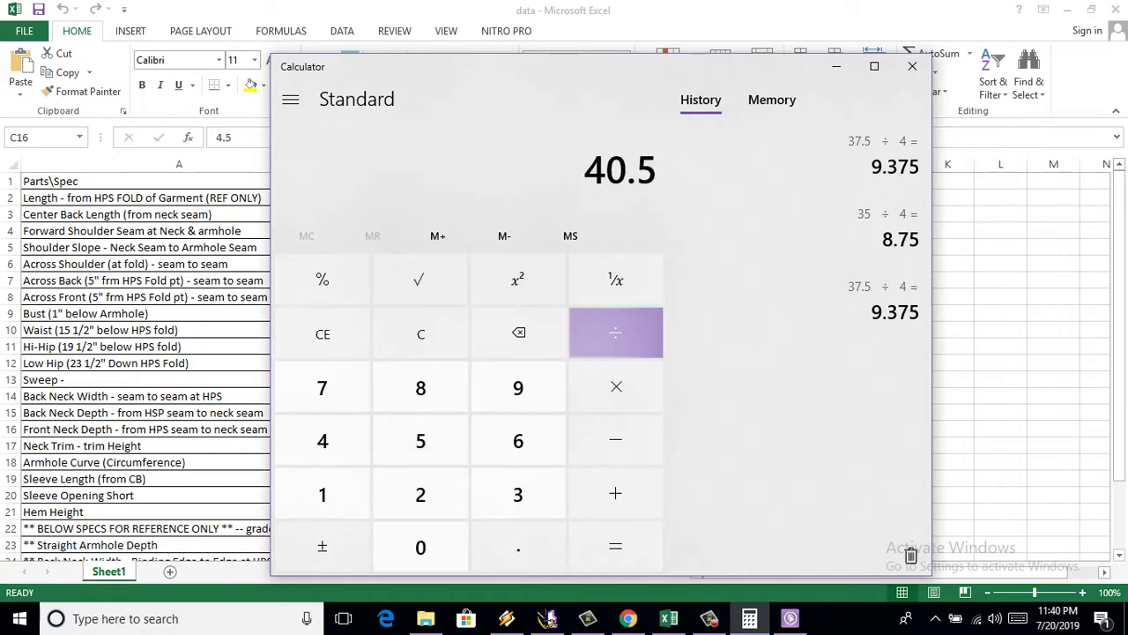
left_click(323, 440)
left_click(616, 546)
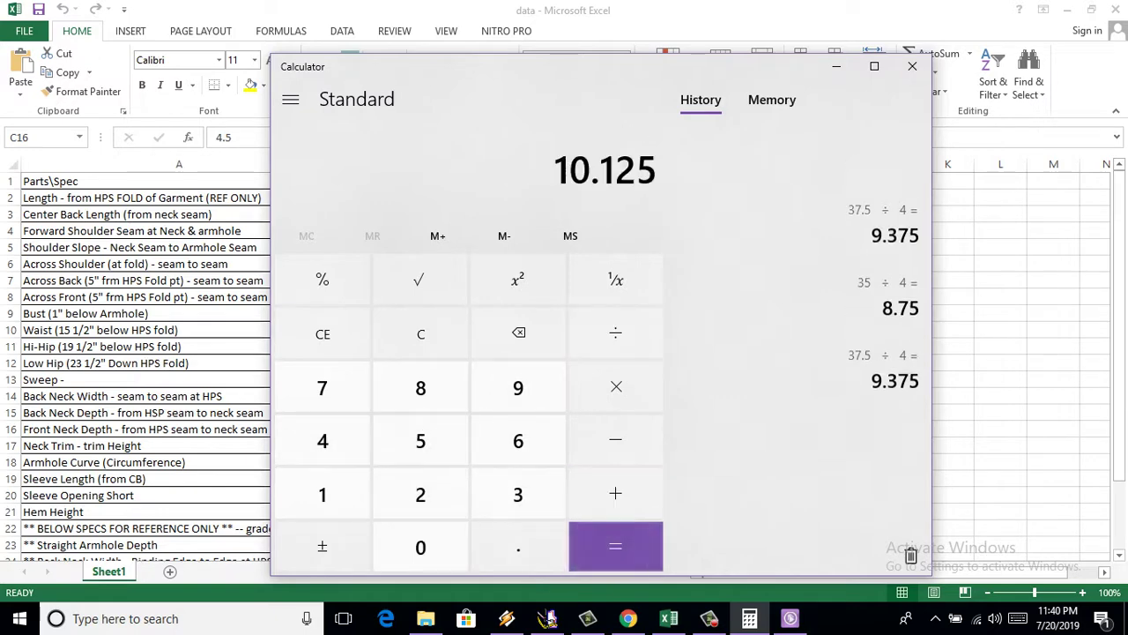
left_click(835, 66)
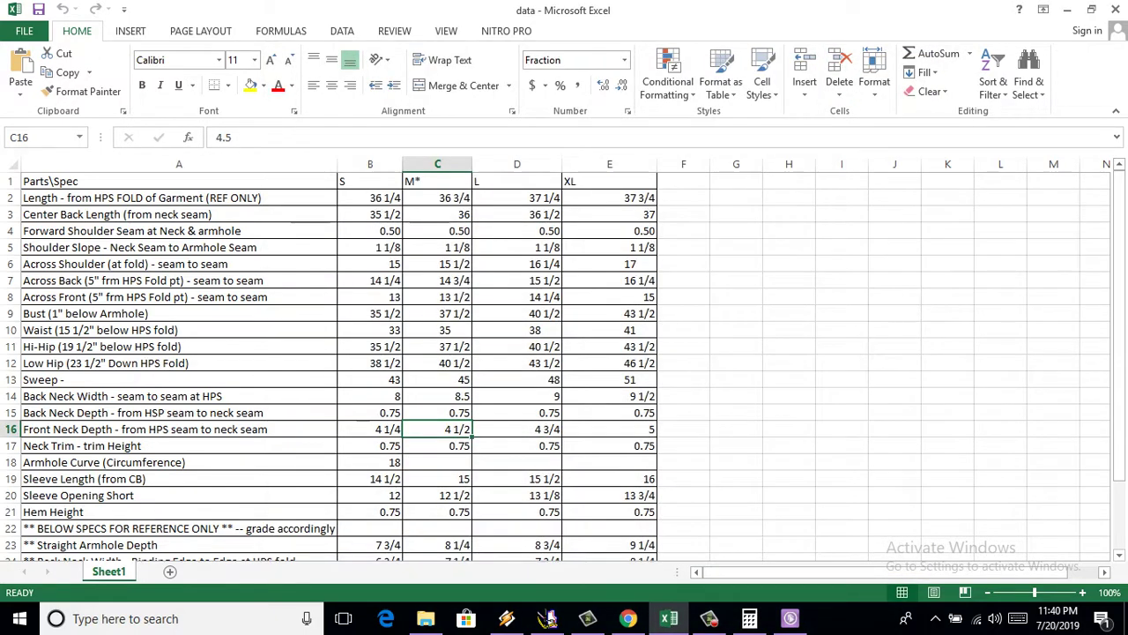
Step: Give the low-hip line a length of 10.125 inches, then return to the Excel spec sheet
left_click(790, 617)
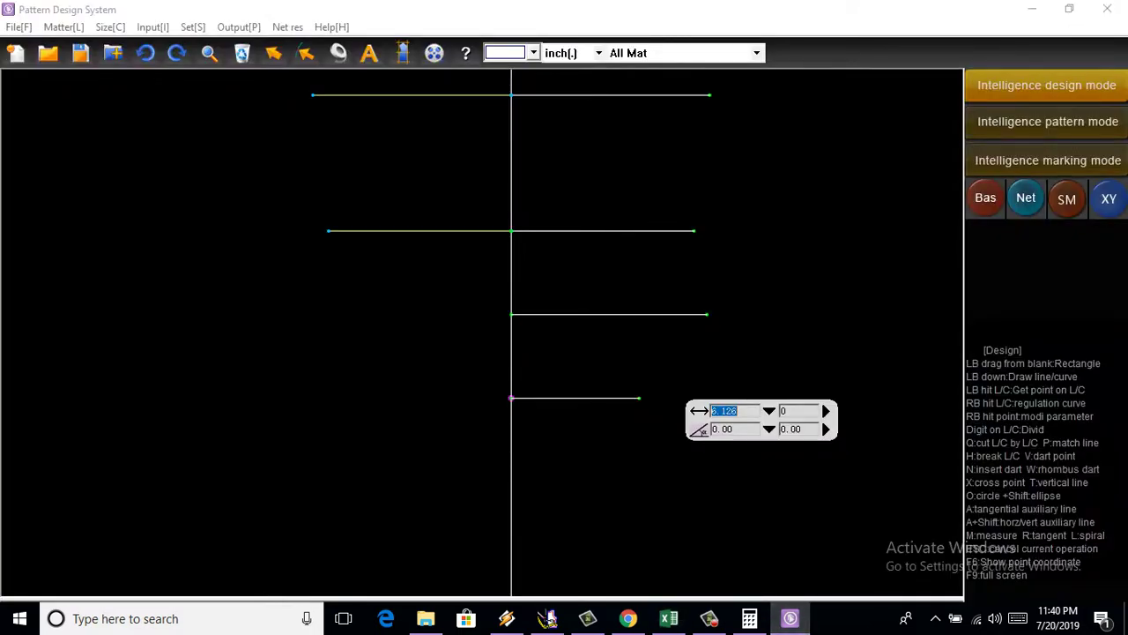
type("10.125")
left_click(768, 411)
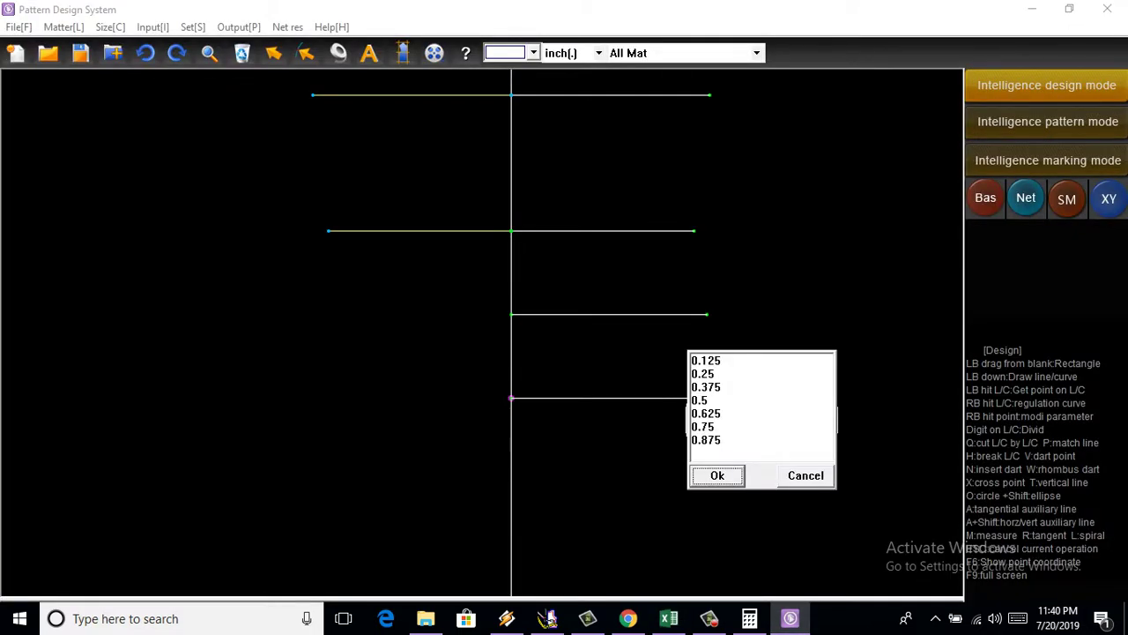
key("Return")
key("Return")
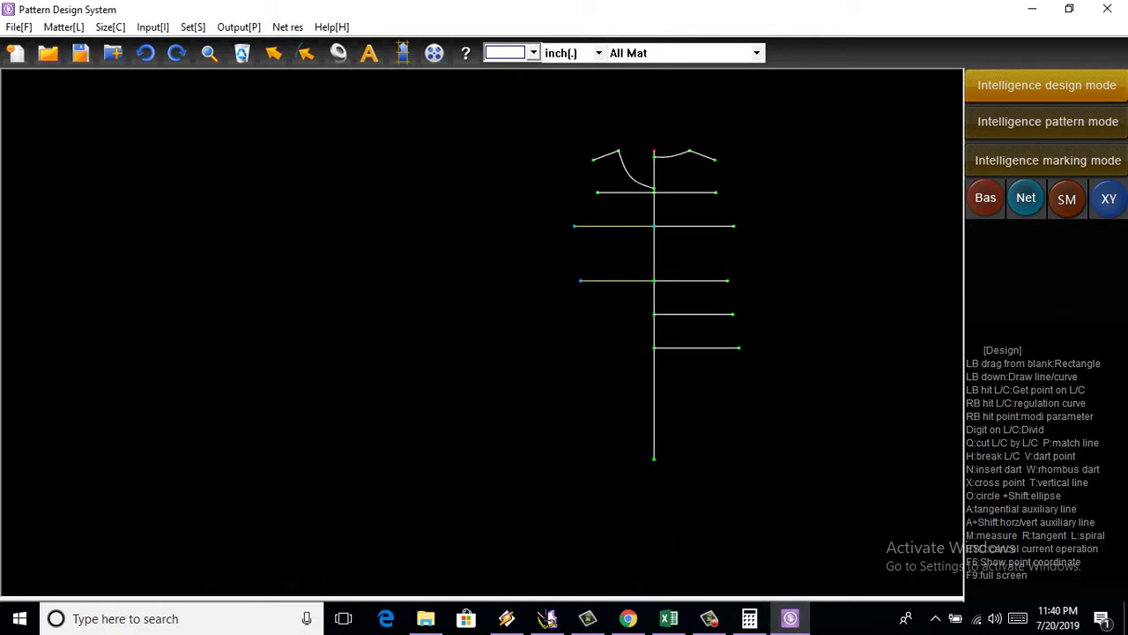
scroll(767, 471, "up", 2)
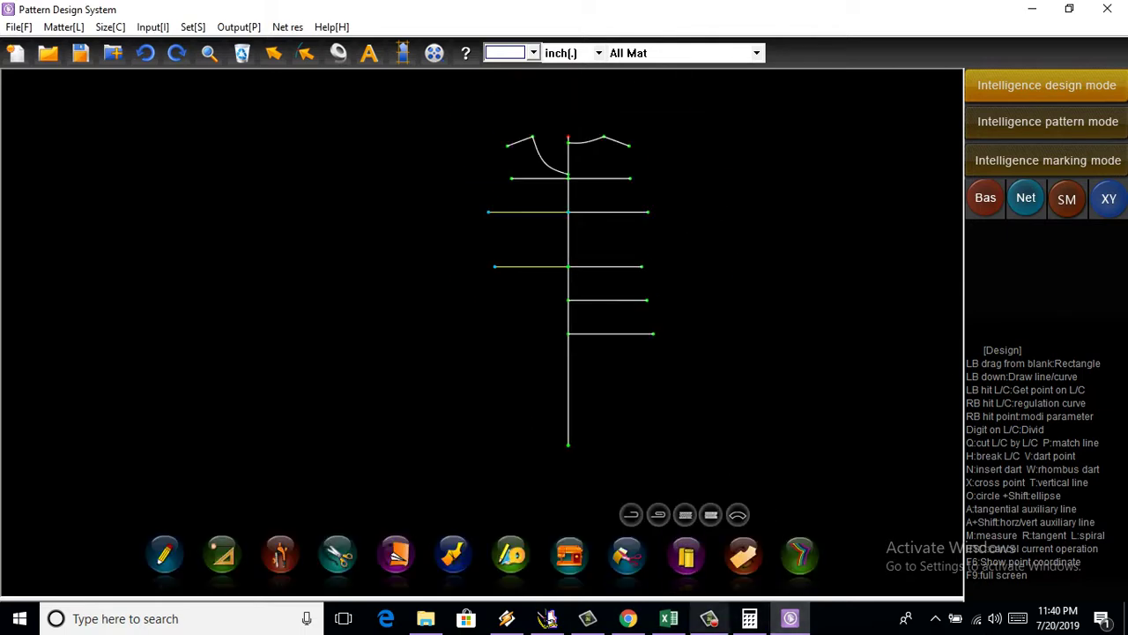
left_click(668, 618)
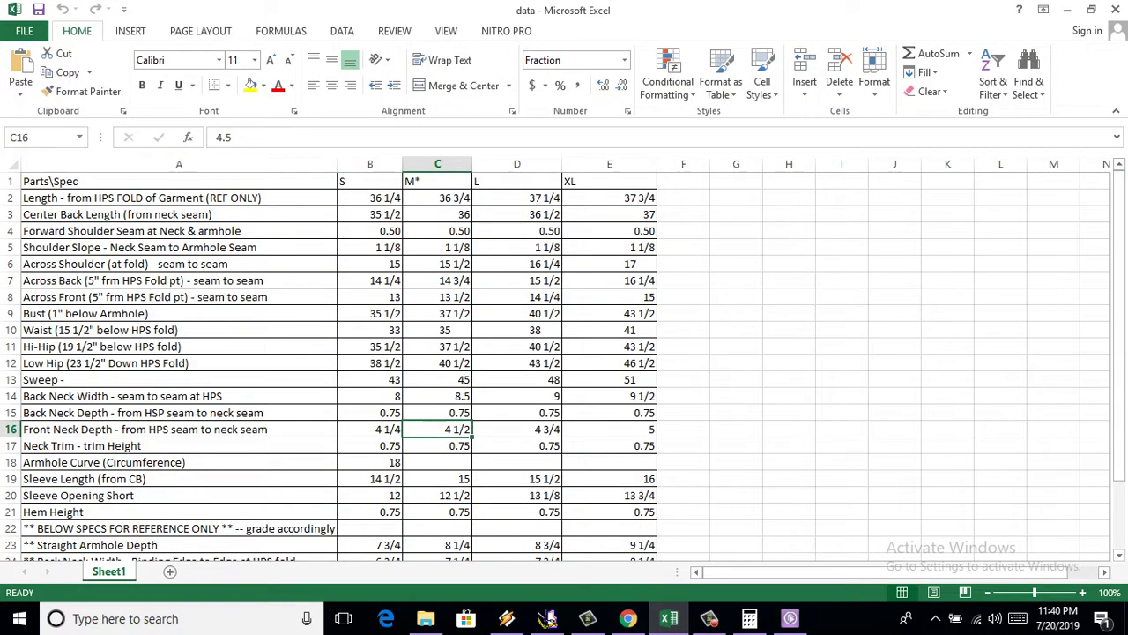
Step: Take the M-size sweep value 45 from Excel and divide it by 4 in Calculator
left_click(437, 379)
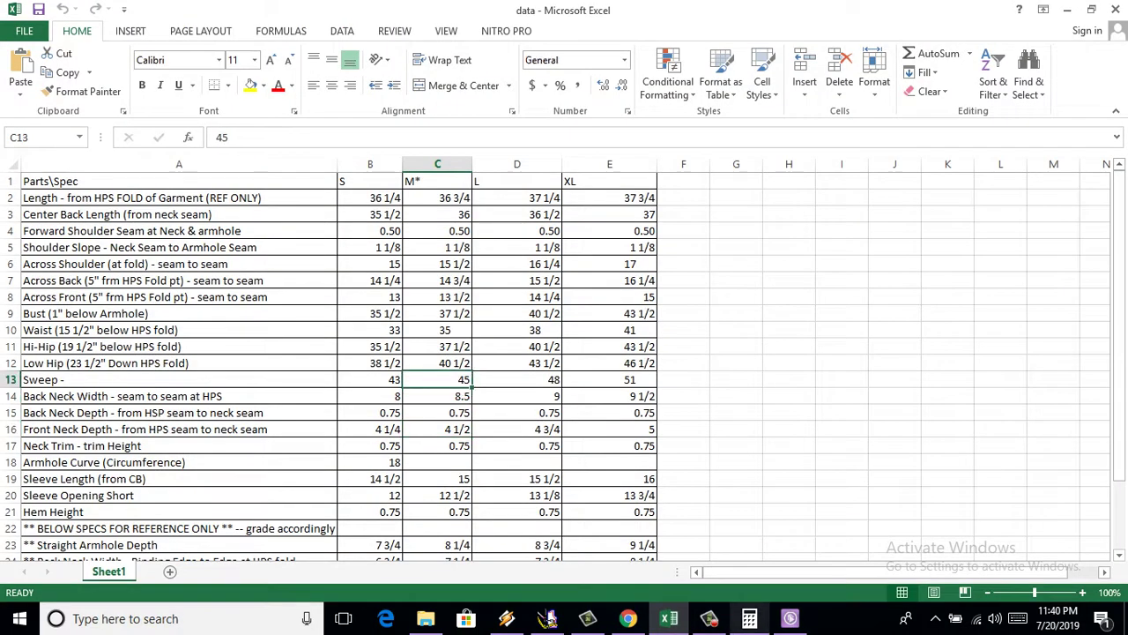
left_click(749, 617)
left_click(420, 334)
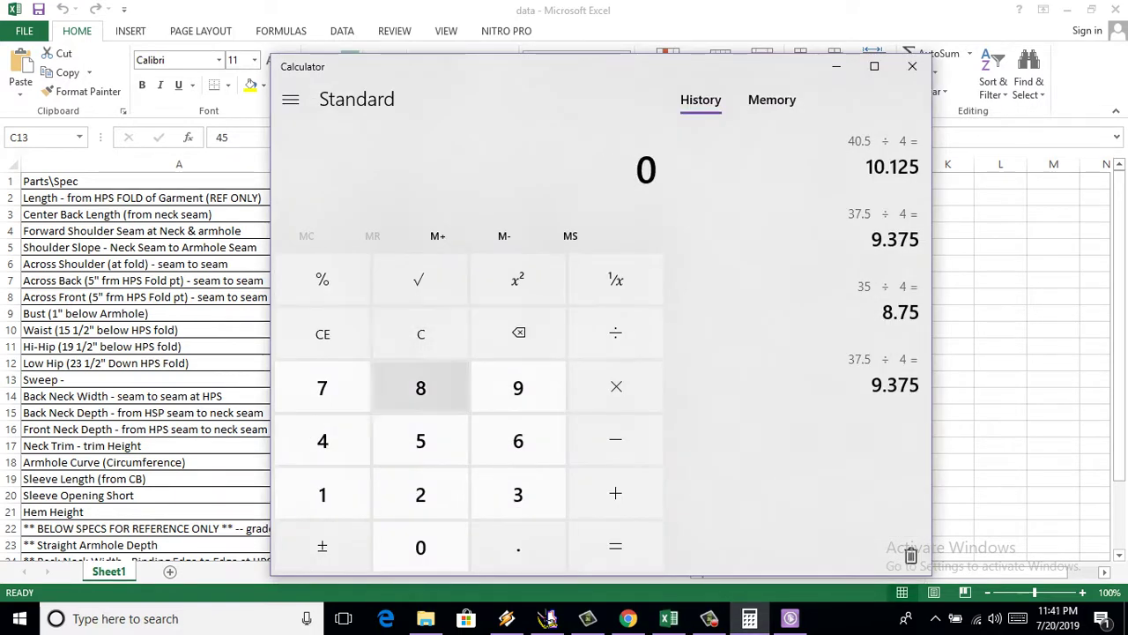
left_click(323, 440)
left_click(421, 441)
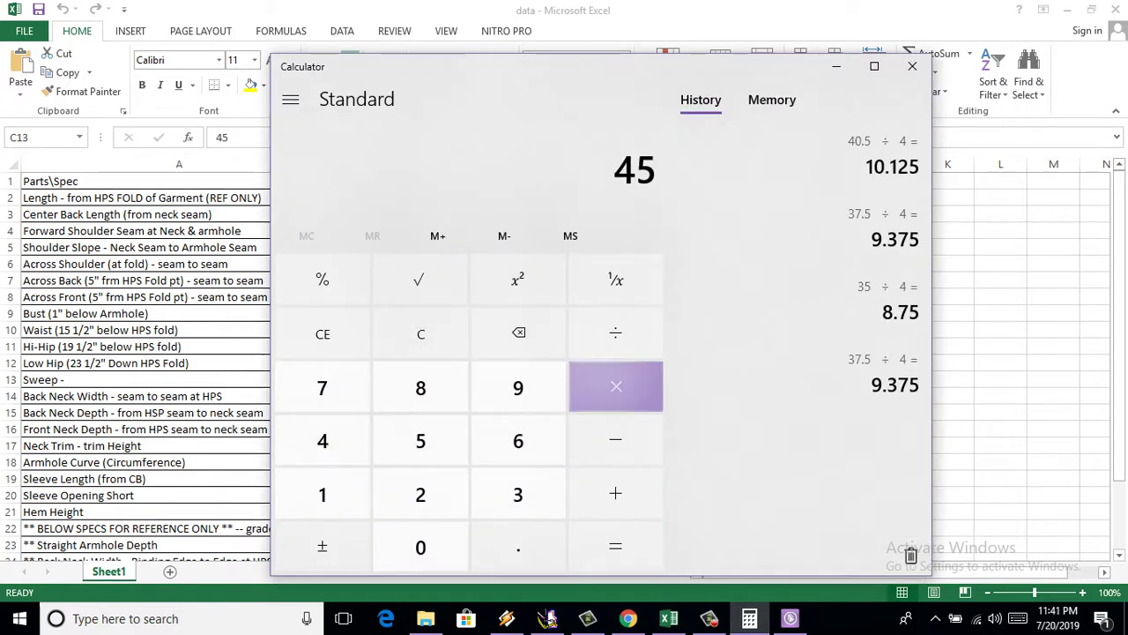
left_click(615, 333)
left_click(323, 441)
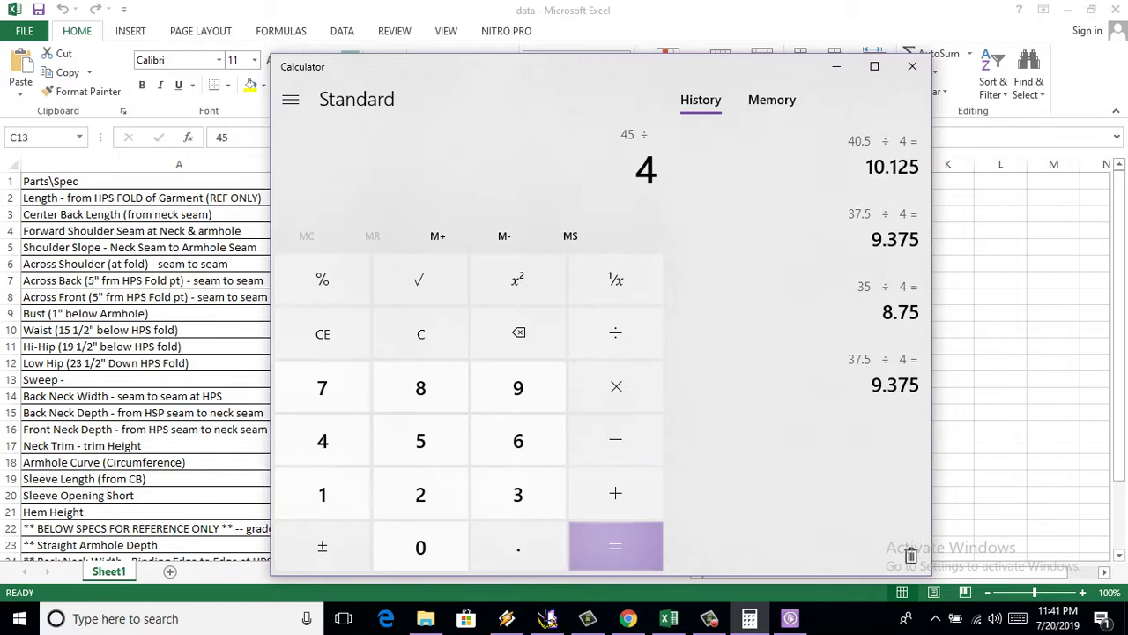
left_click(615, 546)
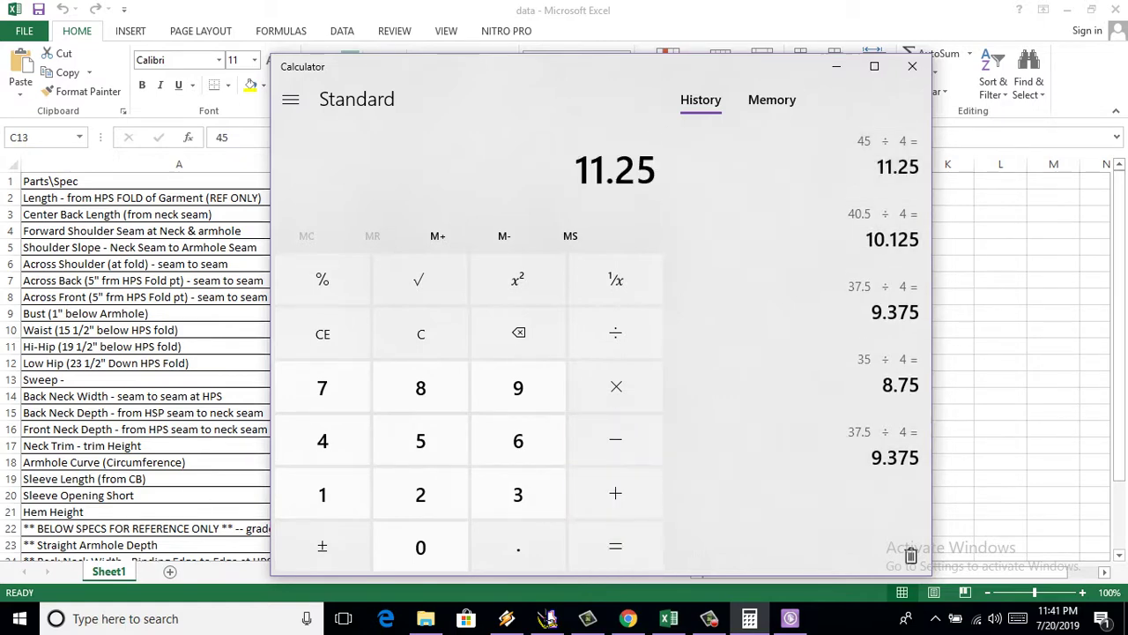
Step: Offset a hem point 11.25 across and 1 up from the centre-line bottom
left_click(790, 618)
scroll(587, 424, "up", 2)
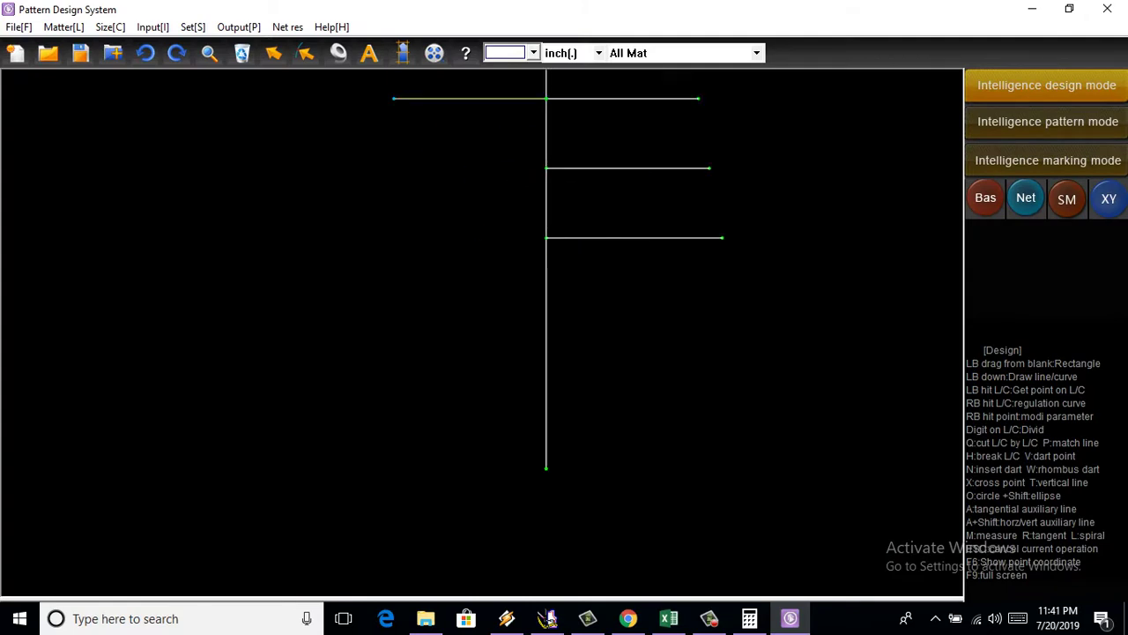
mouse_move(546, 467)
left_mouse_down()
mouse_move(727, 441)
mouse_move(722, 449)
left_mouse_up()
type("1")
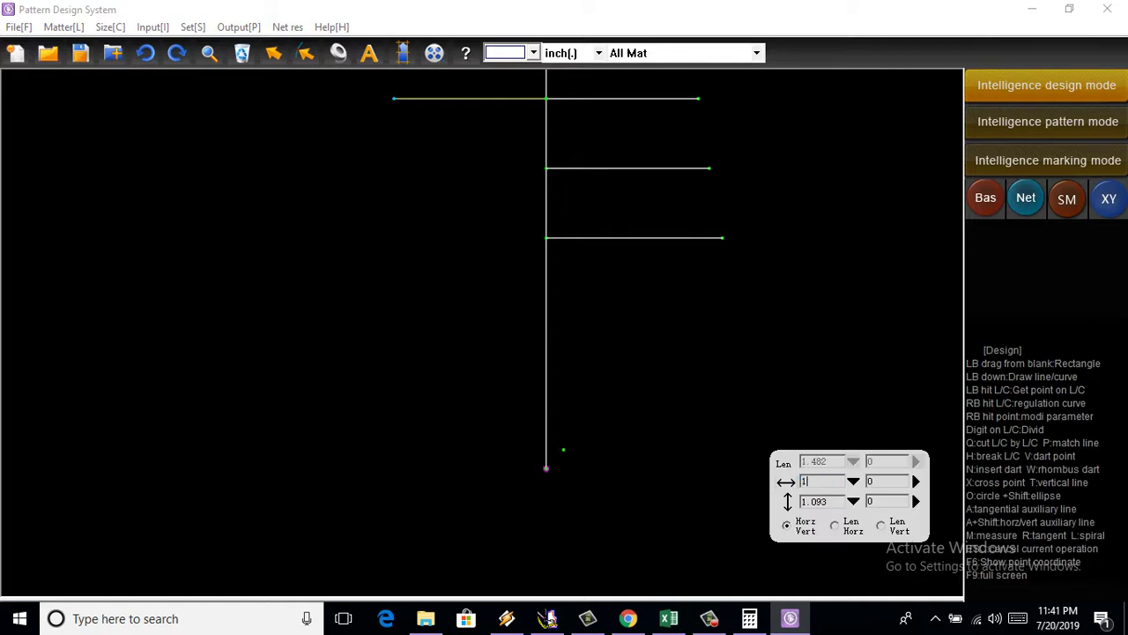
type("1")
left_click(853, 480)
double_click(790, 449)
left_click(814, 501)
type("1")
key("Return")
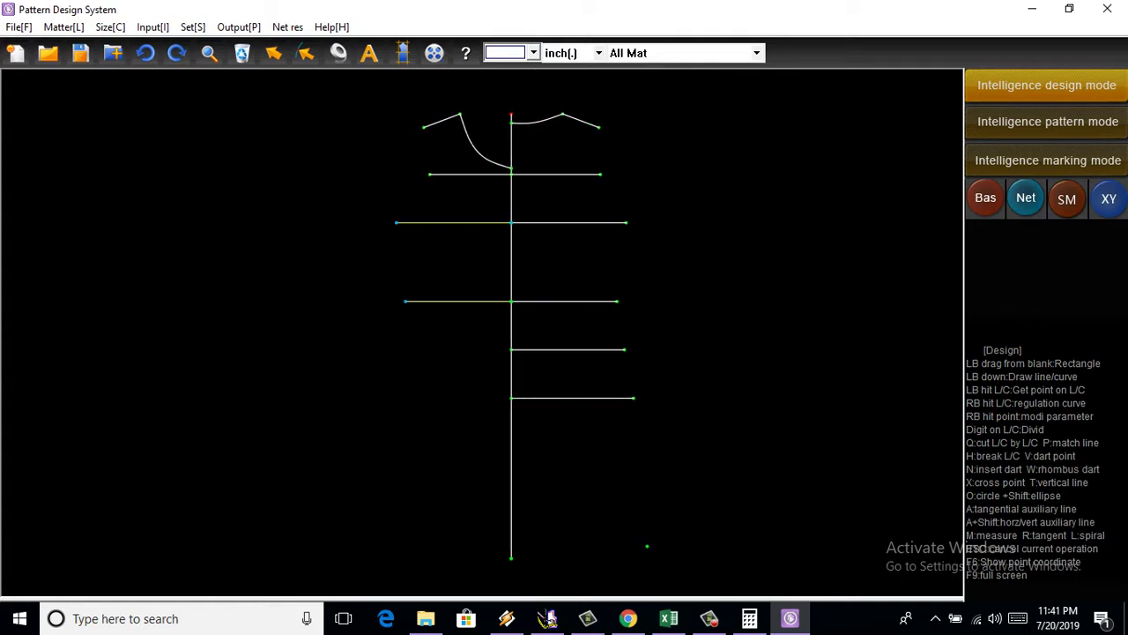
Step: Cancel a stray line from the shoulder point and start the side seam at the armhole base
scroll(647, 543, "down", 2)
scroll(652, 528, "up", 1)
scroll(657, 508, "up", 3)
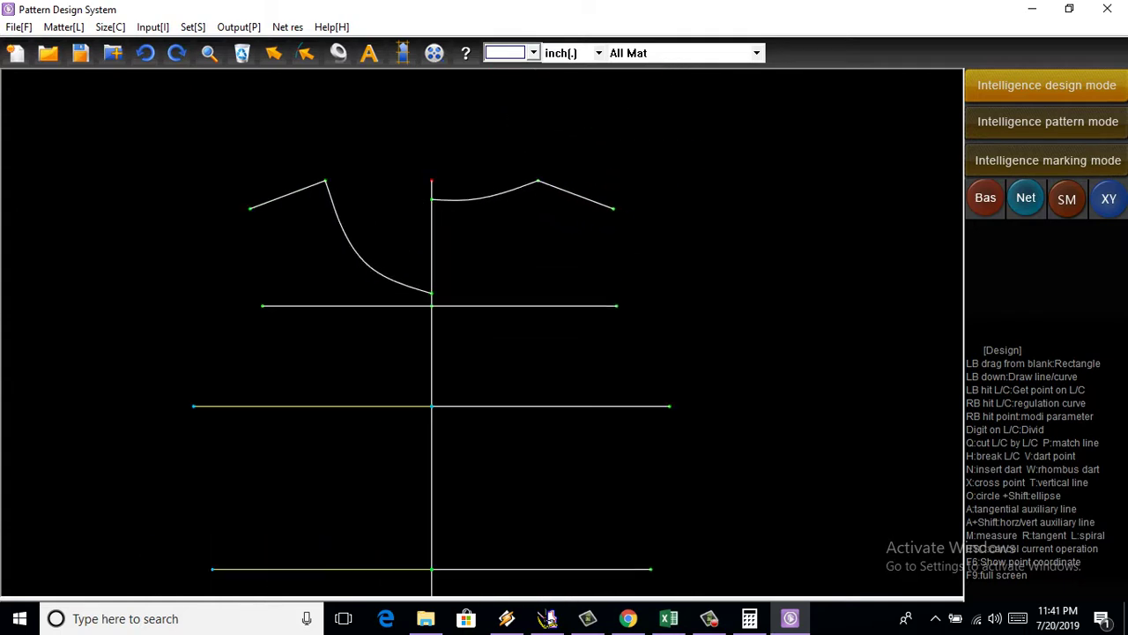
scroll(621, 210, "up", 2)
left_click(600, 208)
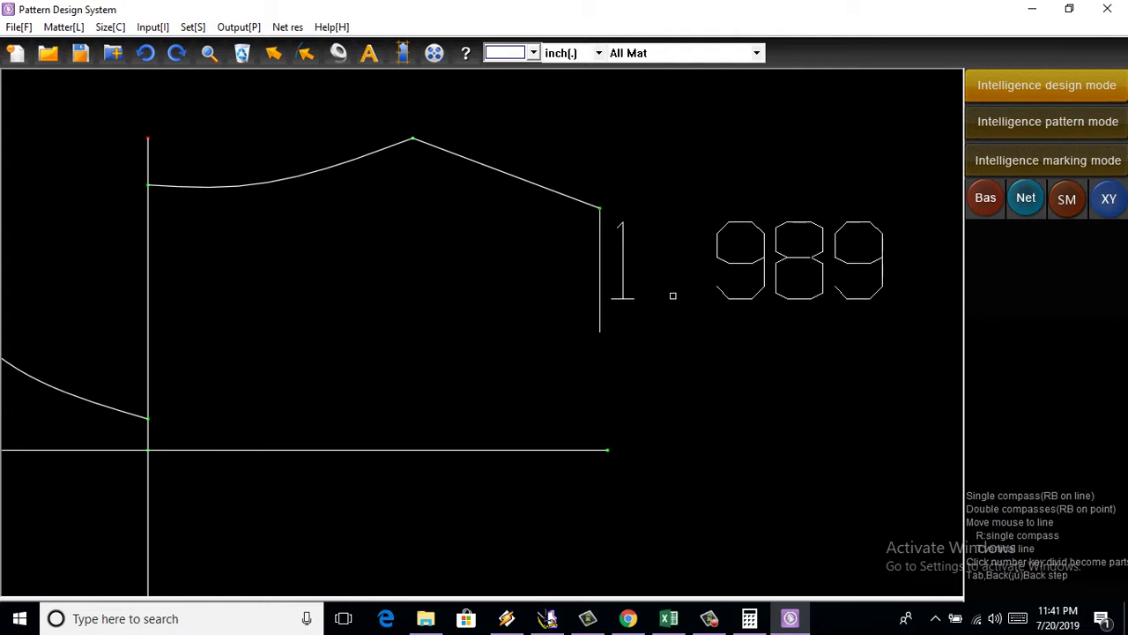
scroll(599, 423, "down", 2)
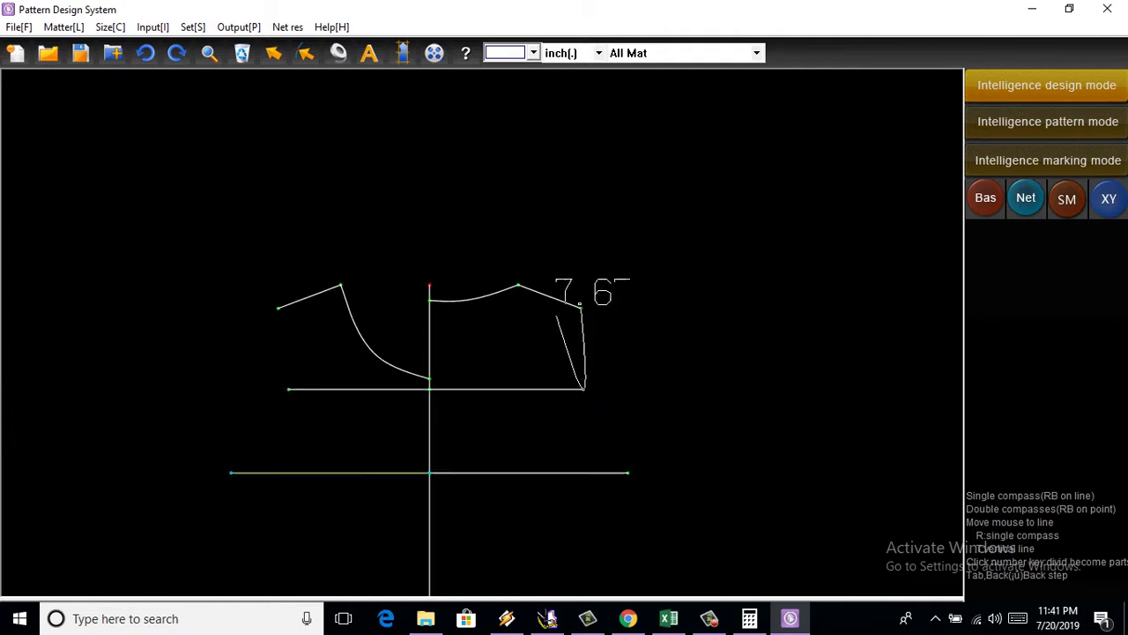
scroll(581, 388, "down", 1)
scroll(580, 388, "up", 3)
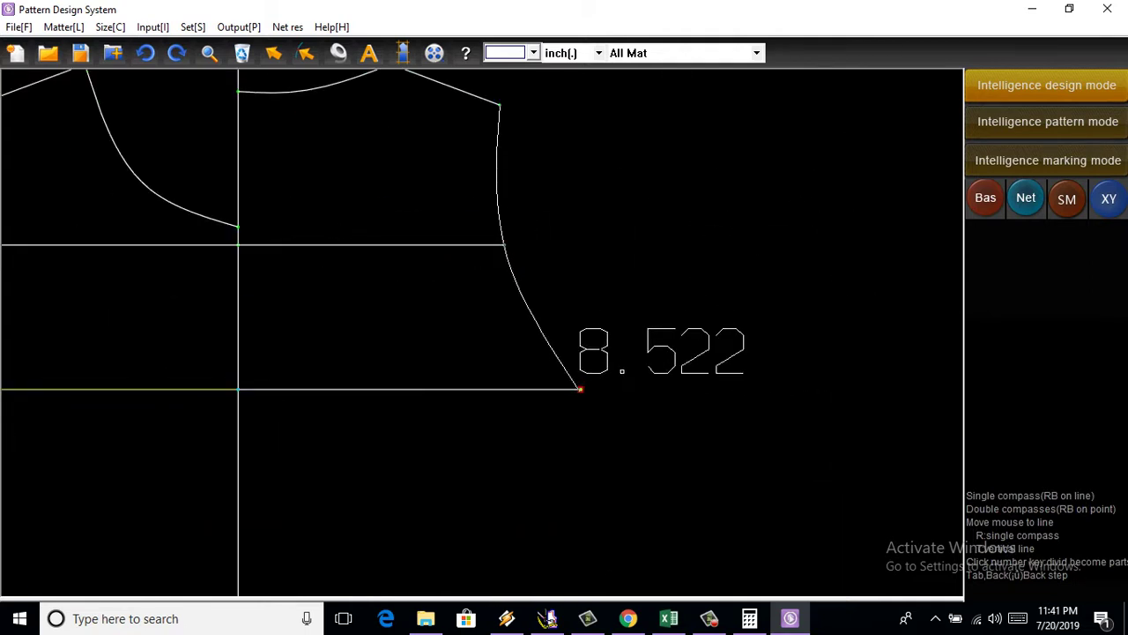
key("Escape")
scroll(859, 414, "down", 2)
scroll(859, 414, "up", 1)
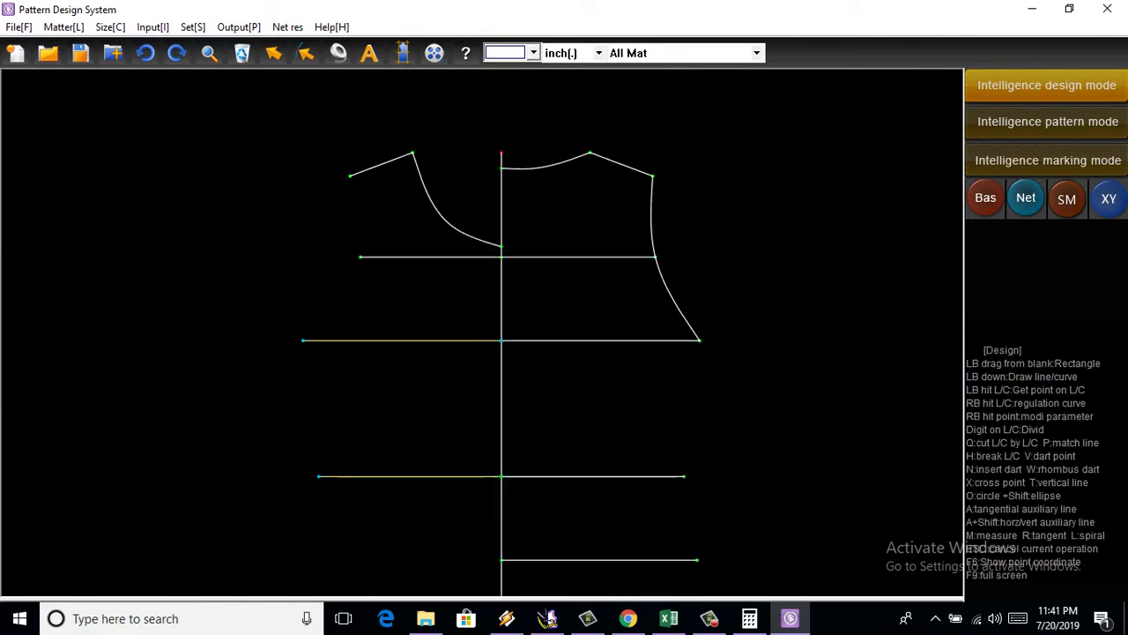
left_click(698, 340)
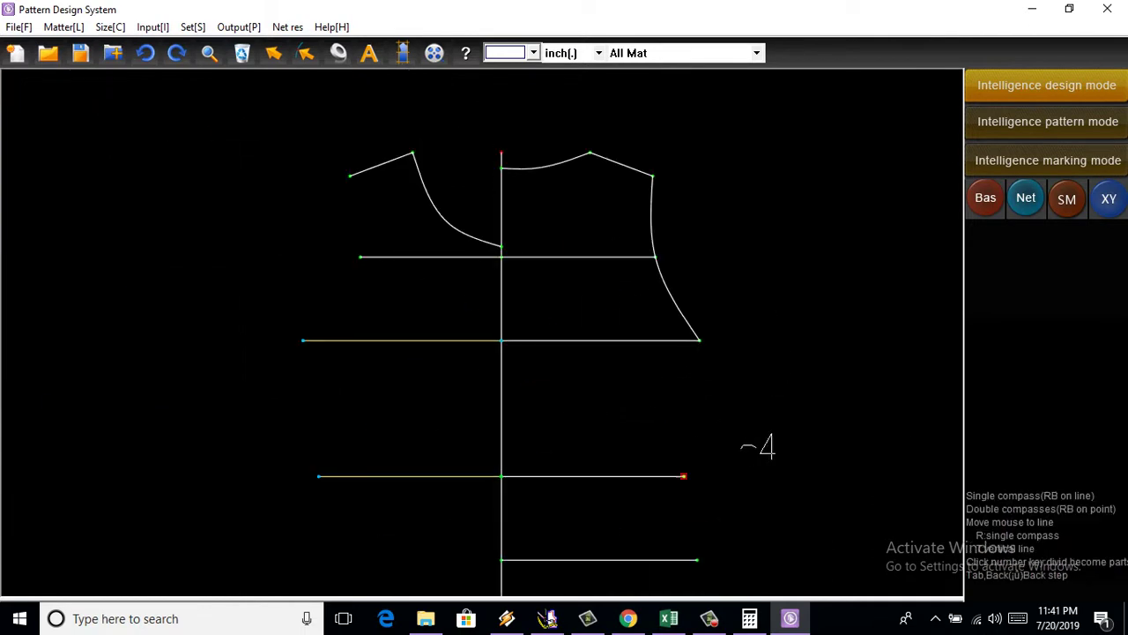
Step: Curve the side seam through a bend point and end it at the hem point
scroll(691, 478, "down", 3)
scroll(680, 523, "up", 2)
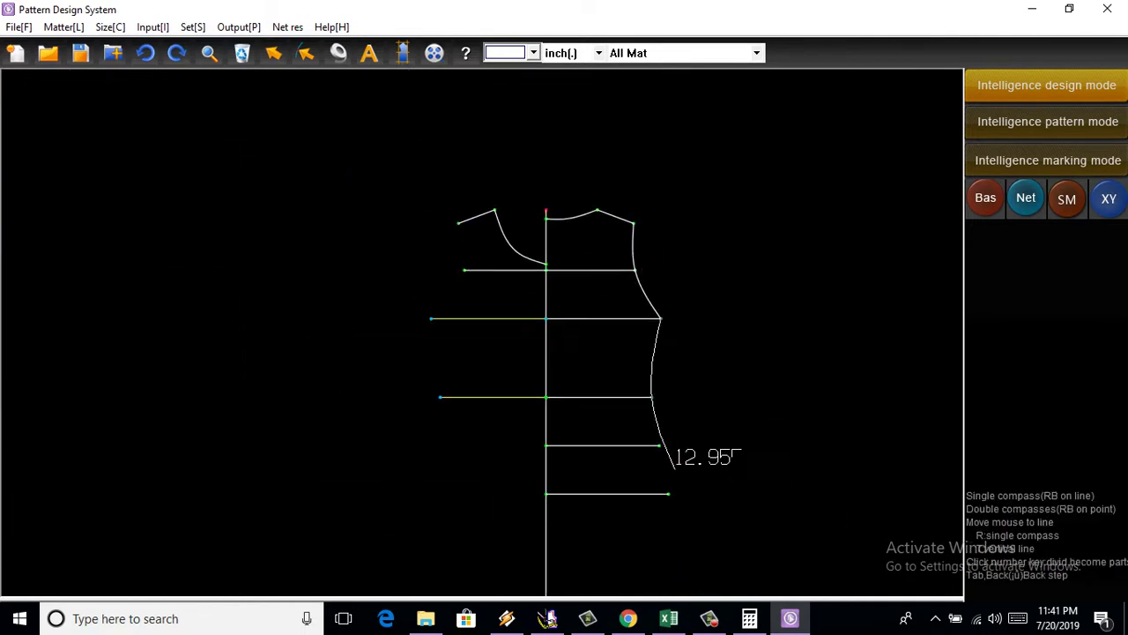
scroll(730, 453, "up", 1)
scroll(662, 397, "up", 2)
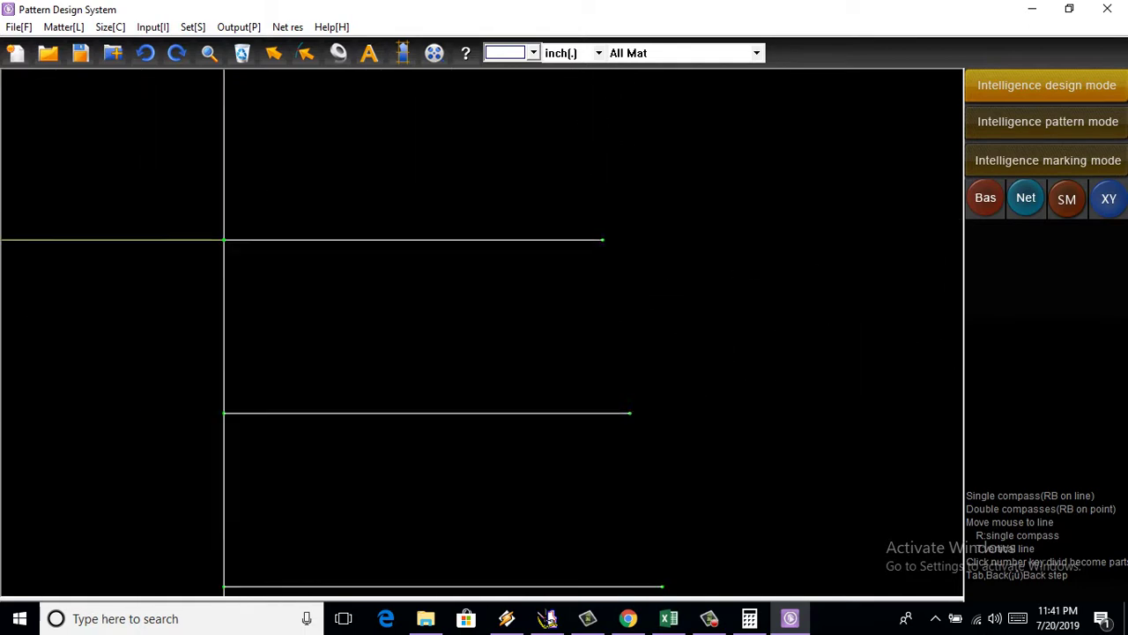
scroll(794, 405, "down", 2)
scroll(728, 458, "up", 2)
scroll(728, 458, "up", 1)
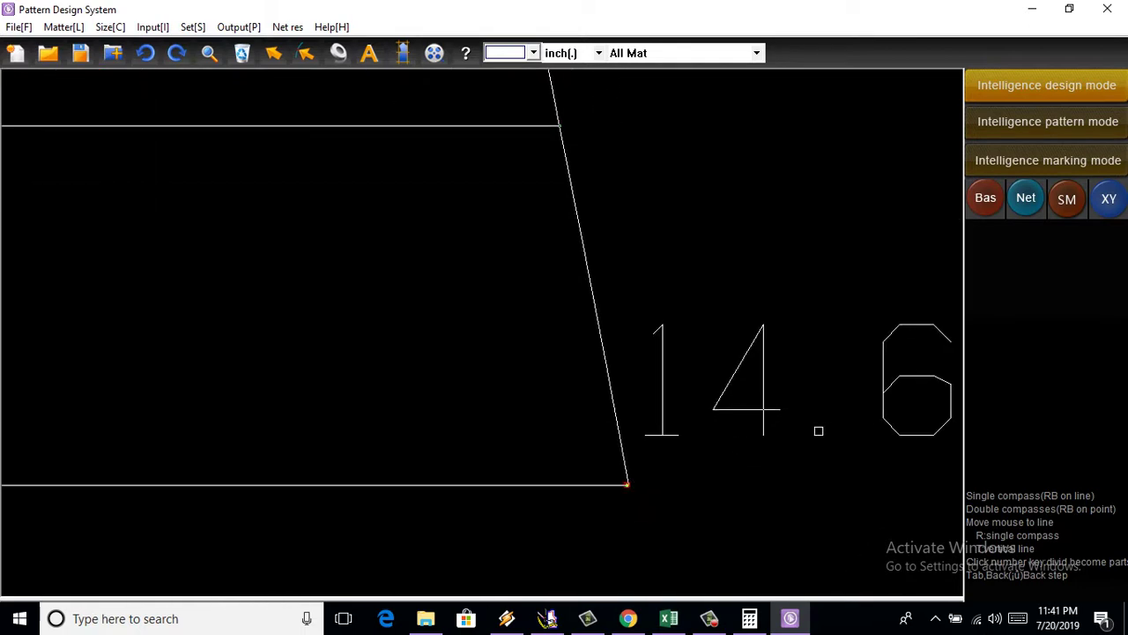
scroll(816, 429, "down", 1)
scroll(619, 468, "down", 2)
scroll(631, 472, "down", 2)
scroll(635, 484, "up", 3)
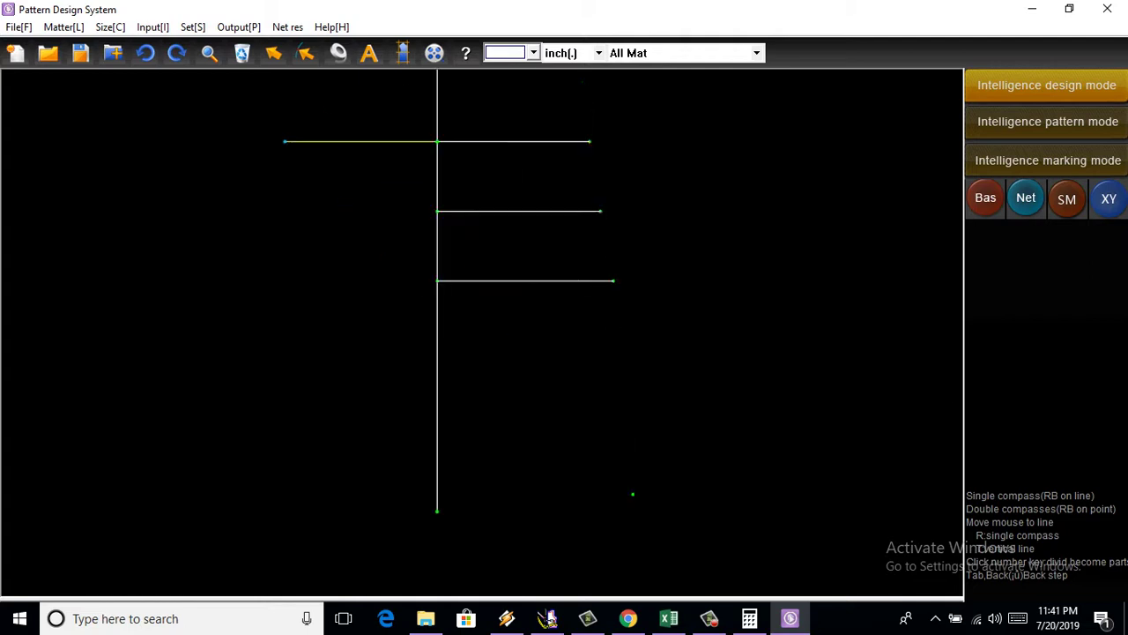
scroll(629, 492, "up", 2)
left_click(630, 491)
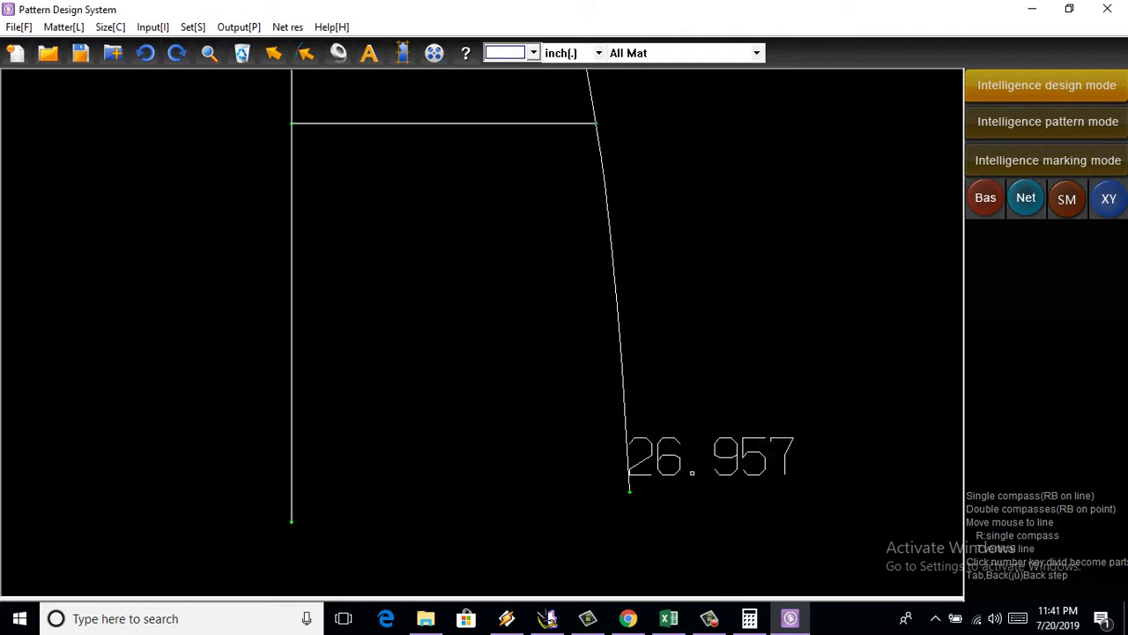
right_click(628, 491)
Step: Begin the hem line at the bottom of the centre line
scroll(628, 491, "down", 3)
scroll(628, 491, "down", 2)
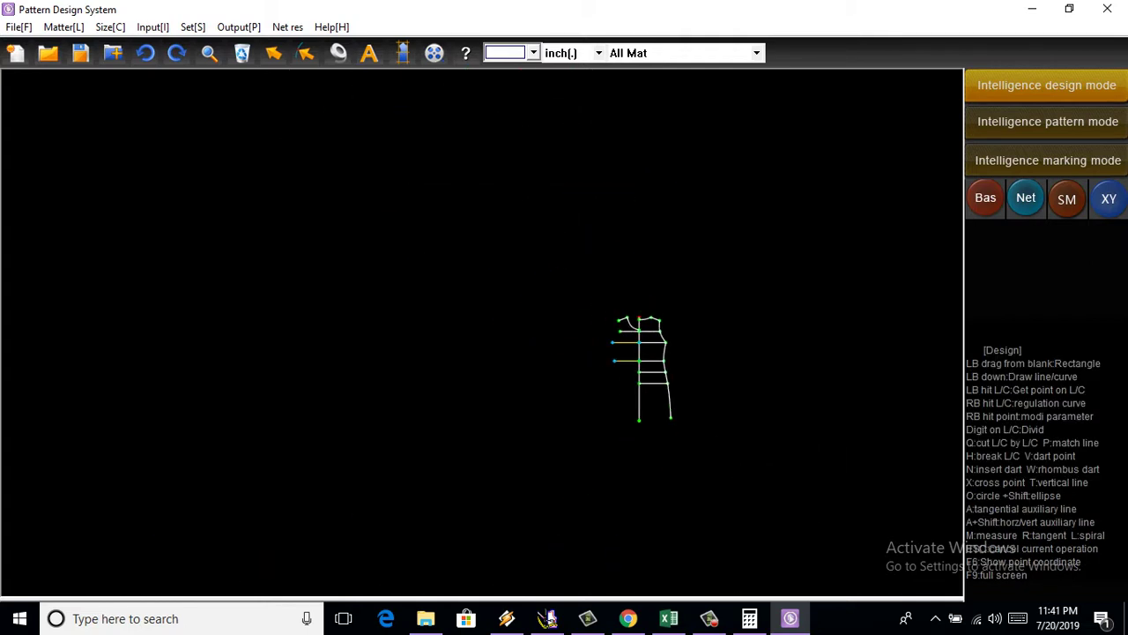
scroll(617, 396, "up", 2)
scroll(617, 379, "down", 1)
scroll(622, 502, "up", 2)
scroll(621, 503, "up", 2)
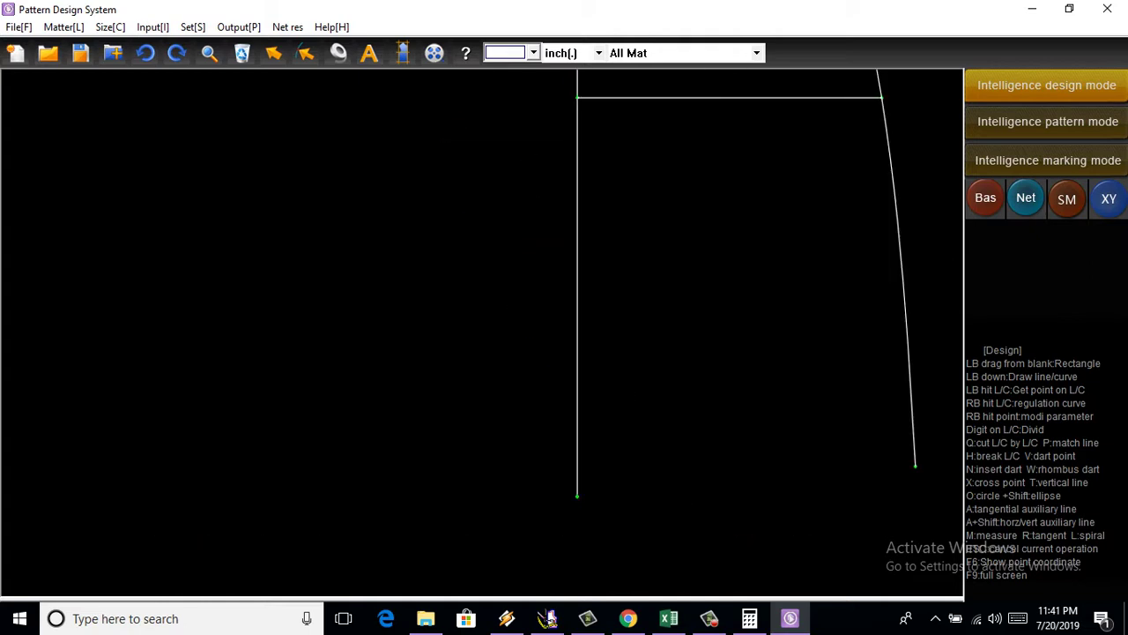
scroll(621, 502, "down", 1)
scroll(652, 528, "up", 2)
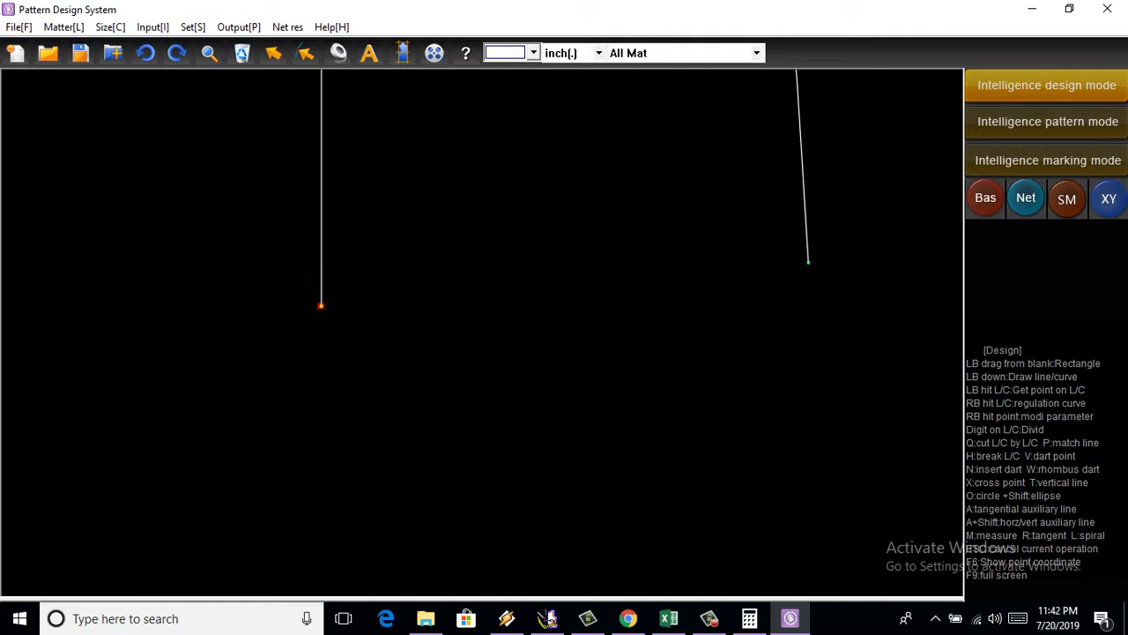
left_click(321, 306)
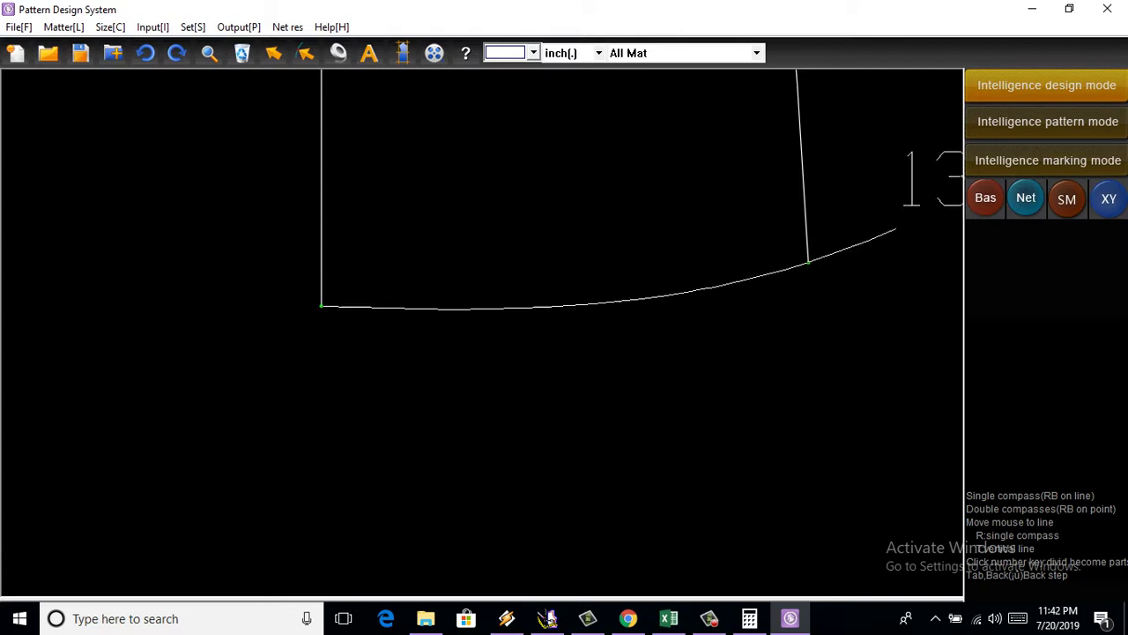
Step: End the curved hem line at the side seam
left_click(808, 261)
scroll(768, 295, "down", 3)
scroll(769, 295, "down", 2)
scroll(723, 401, "up", 2)
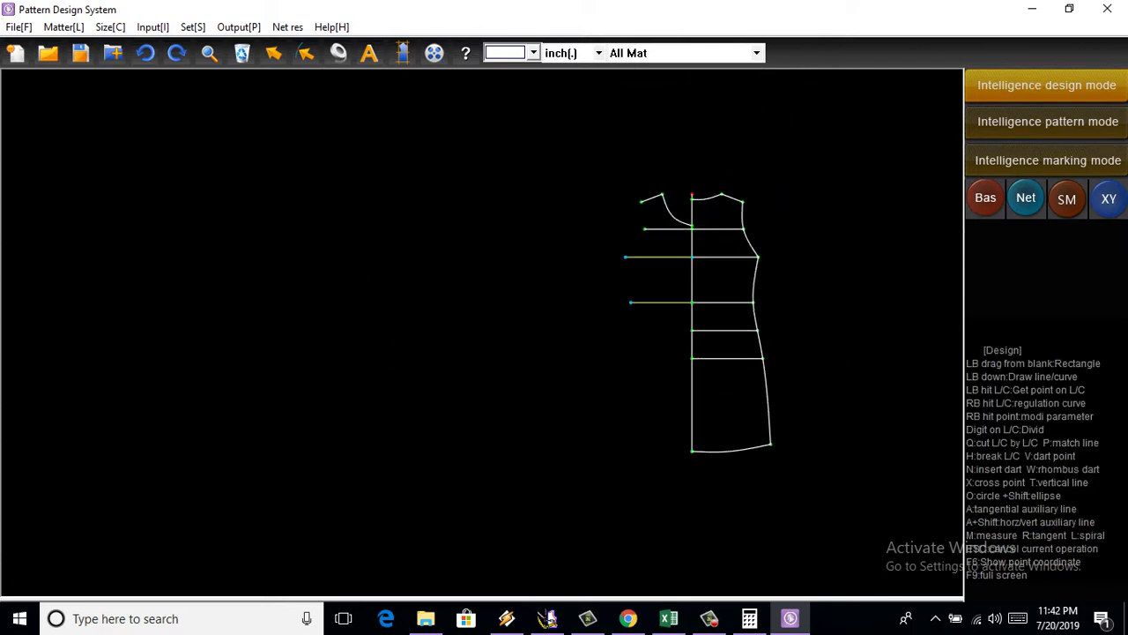
scroll(722, 401, "up", 2)
scroll(723, 401, "up", 2)
Step: Smooth the hem curve by moving one of its knots
right_click(705, 402)
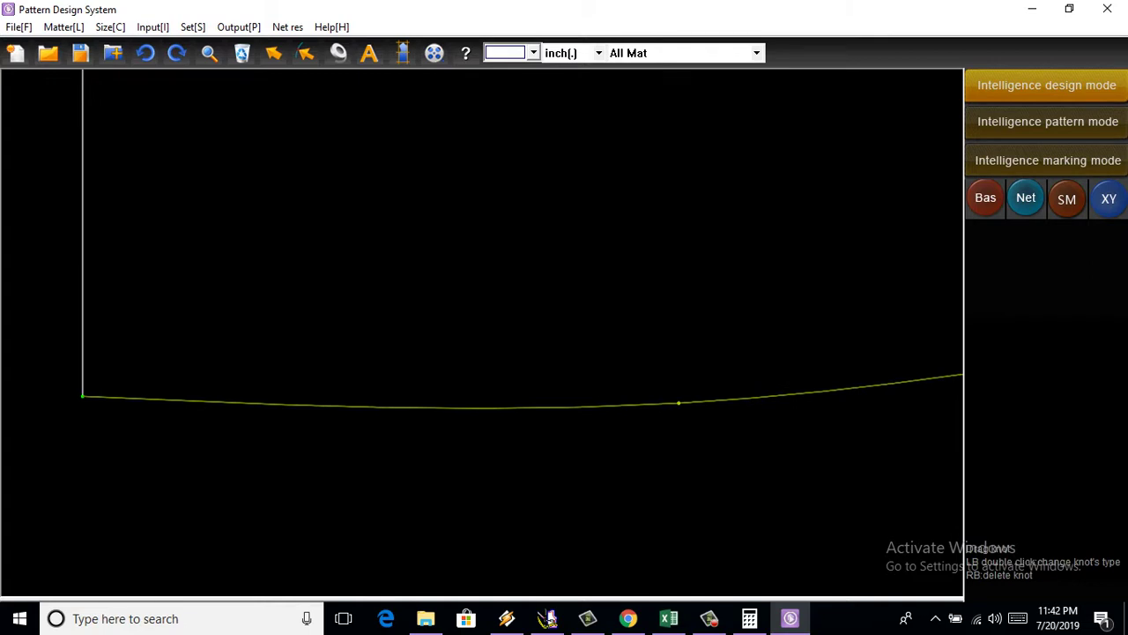
left_click(678, 403)
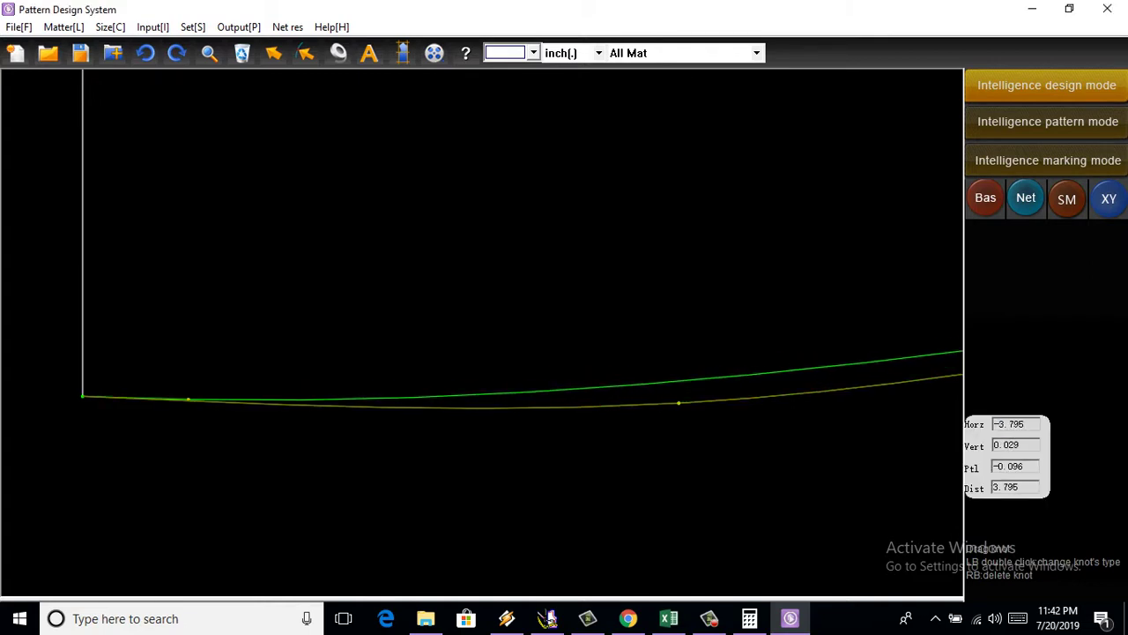
scroll(485, 353, "down", 1)
scroll(484, 353, "up", 1)
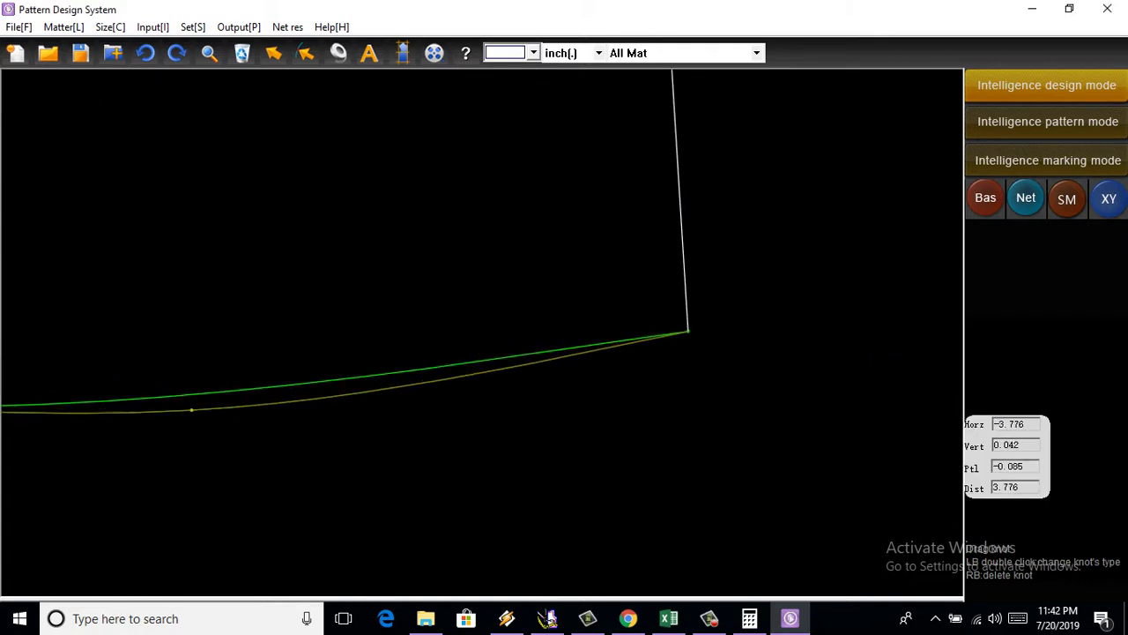
scroll(532, 375, "down", 2)
scroll(396, 379, "up", 2)
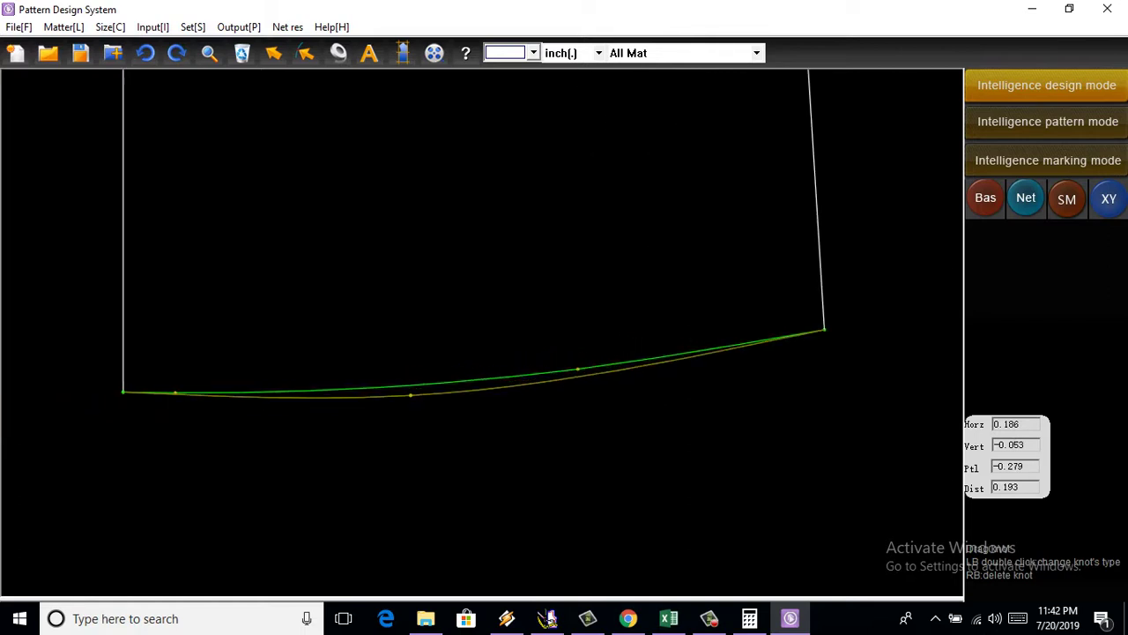
scroll(414, 388, "up", 1)
left_click(415, 385)
scroll(573, 265, "down", 2)
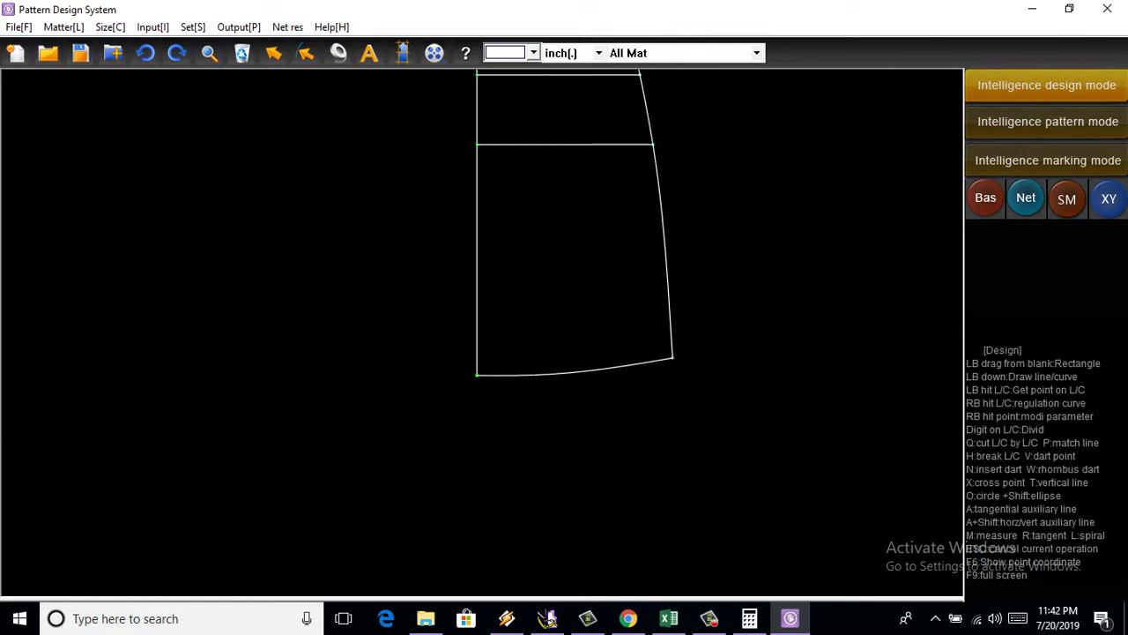
scroll(529, 308, "down", 2)
scroll(527, 302, "up", 2)
scroll(527, 303, "up", 1)
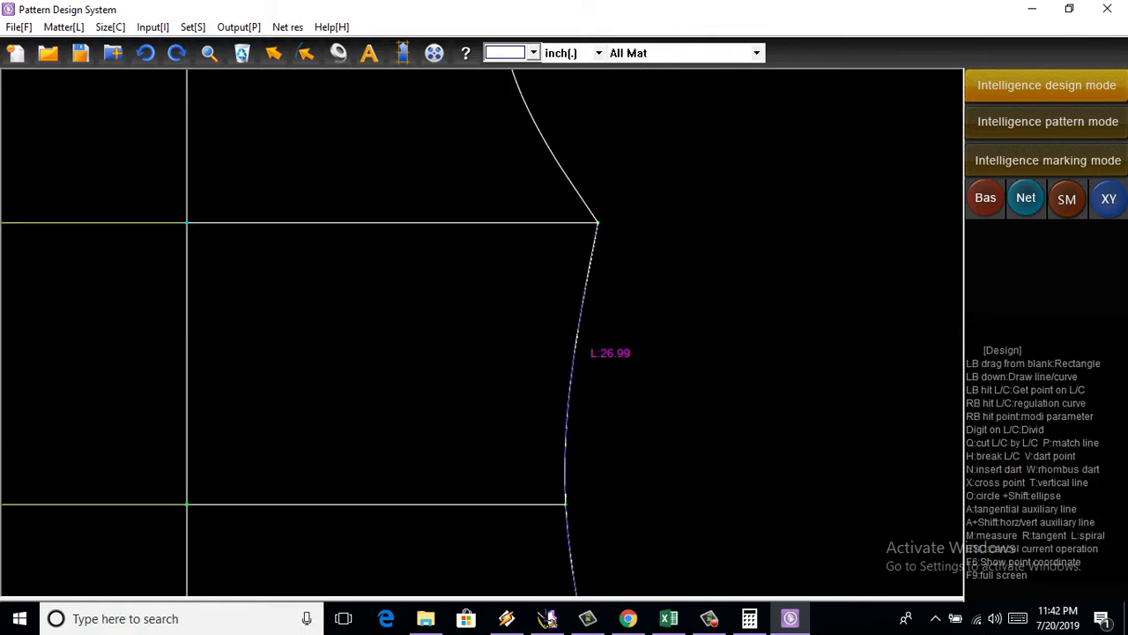
Step: Refine the side seam curve by pulling its knot upward
right_click(578, 353)
left_click_drag(590, 291, 599, 227)
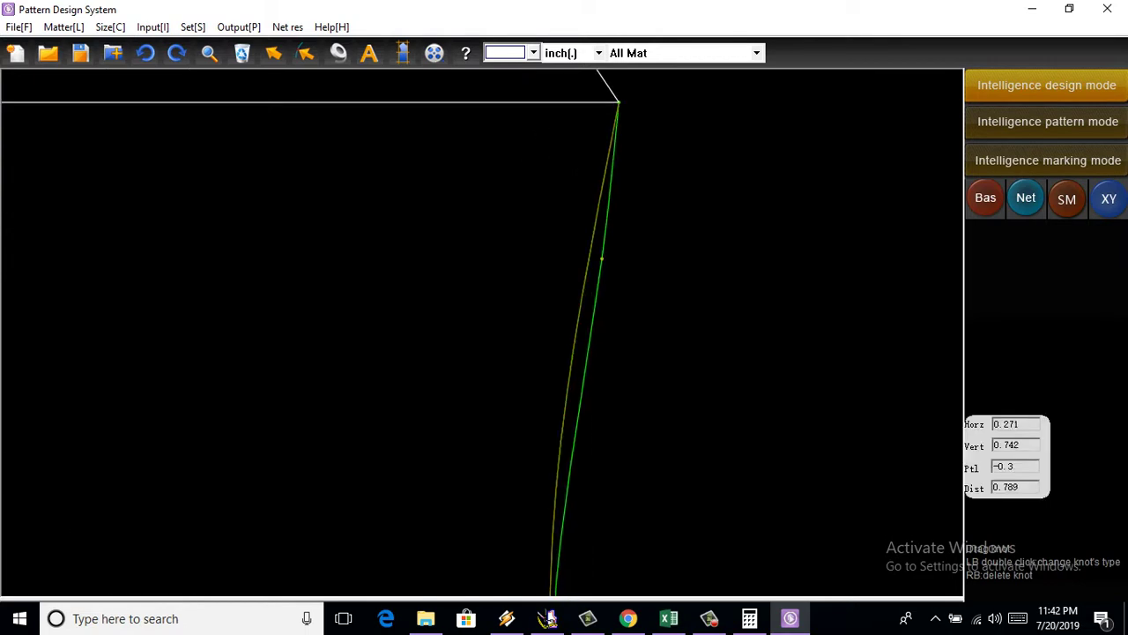
right_click(598, 227)
scroll(674, 344, "down", 2)
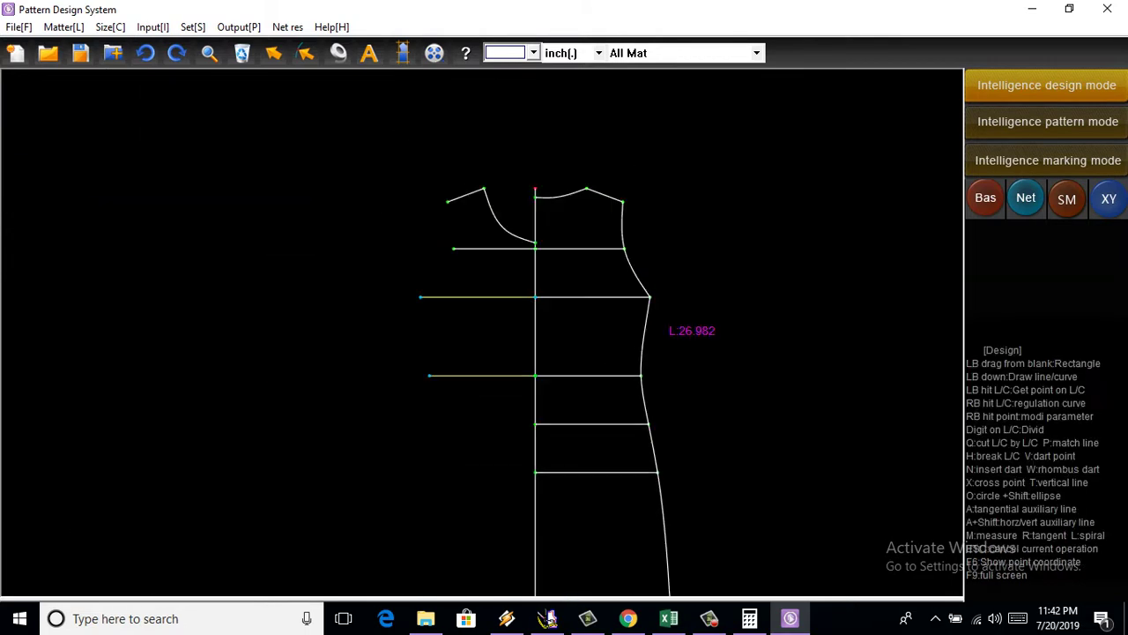
scroll(674, 352, "up", 2)
Step: Deepen the armhole curve into a scoop and fine-tune its knot
right_click(668, 356)
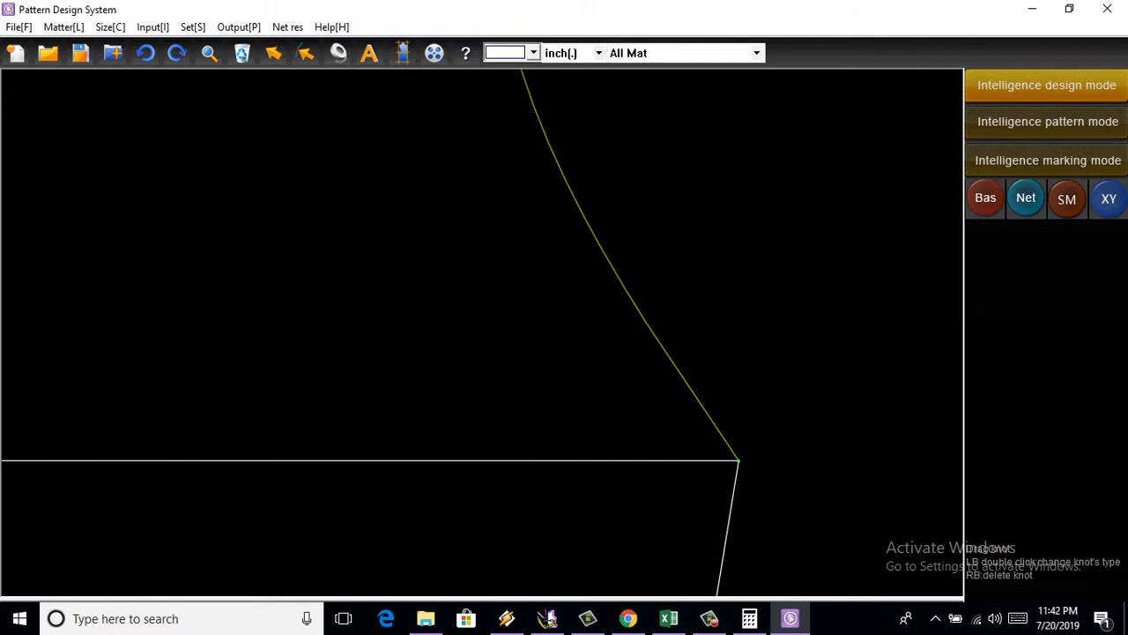
left_click_drag(701, 393, 653, 420)
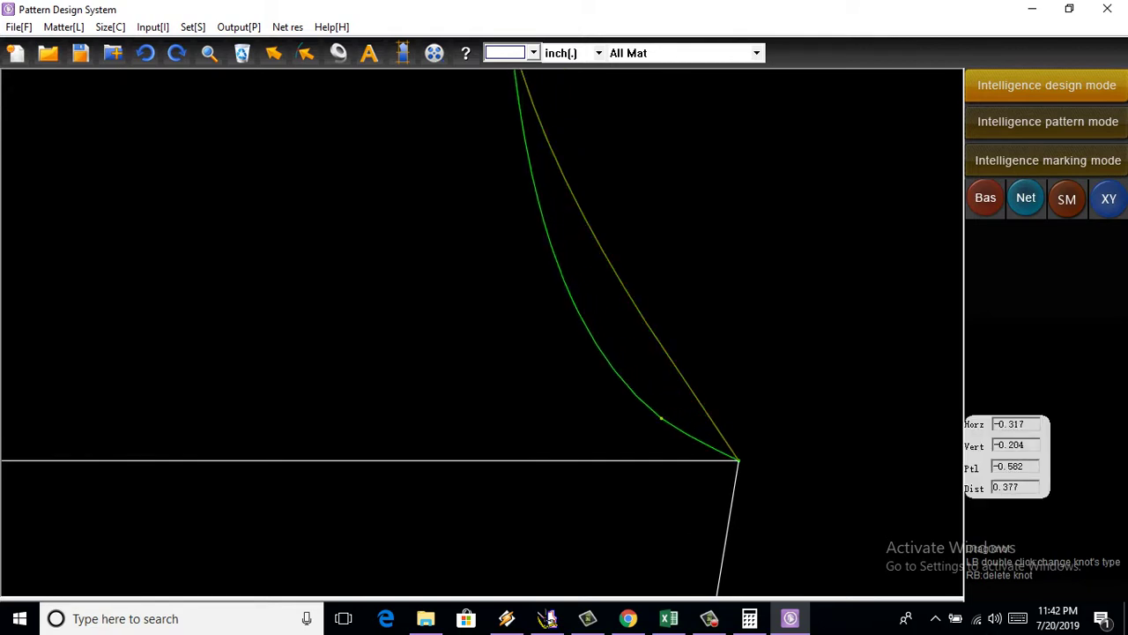
scroll(653, 420, "down", 2)
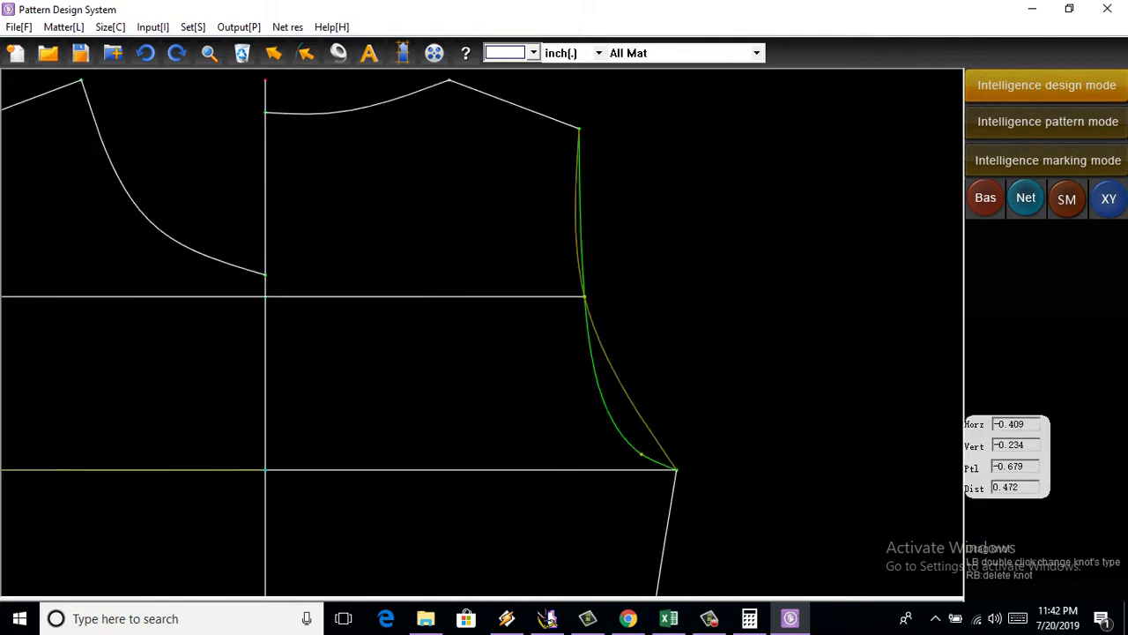
scroll(674, 458, "up", 2)
scroll(573, 582, "up", 1)
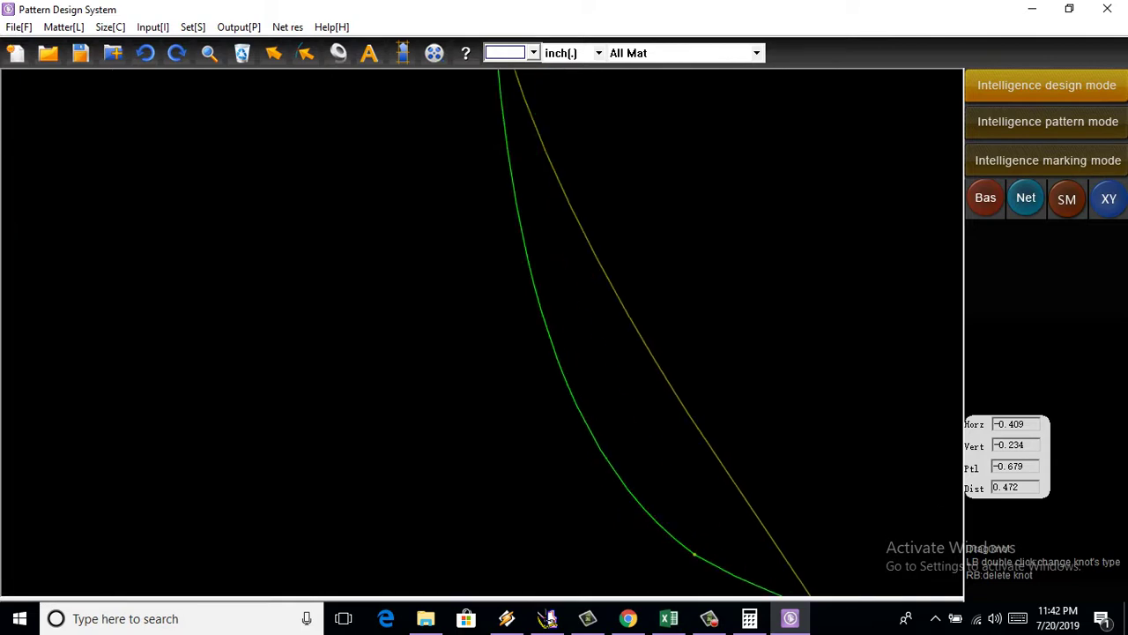
left_click_drag(694, 553, 687, 551)
key("Escape")
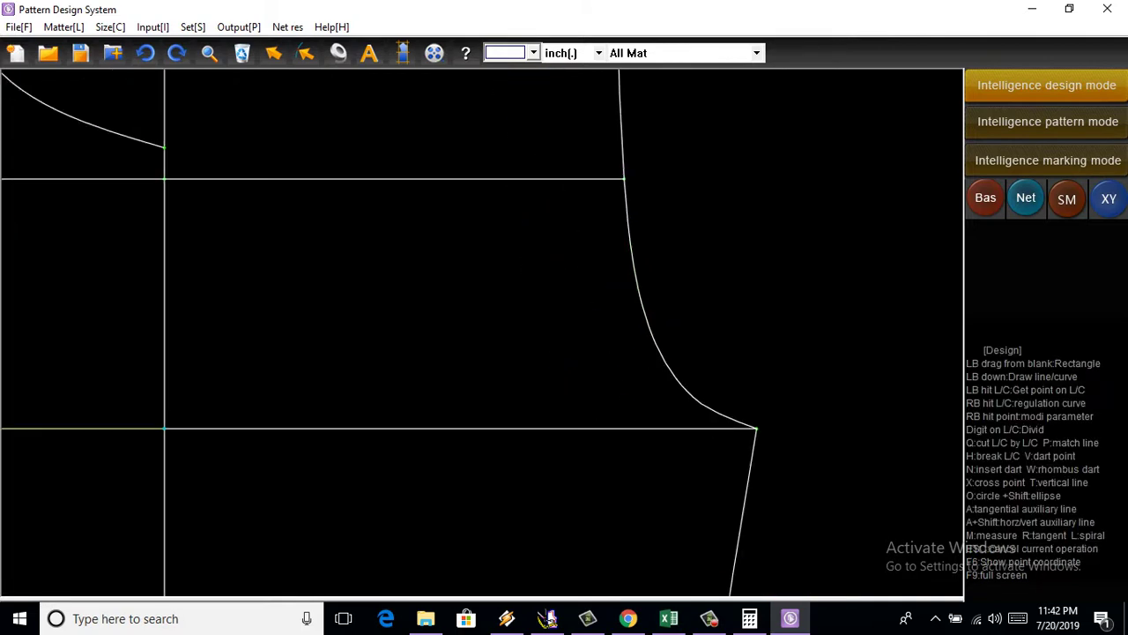
scroll(573, 353, "down", 3)
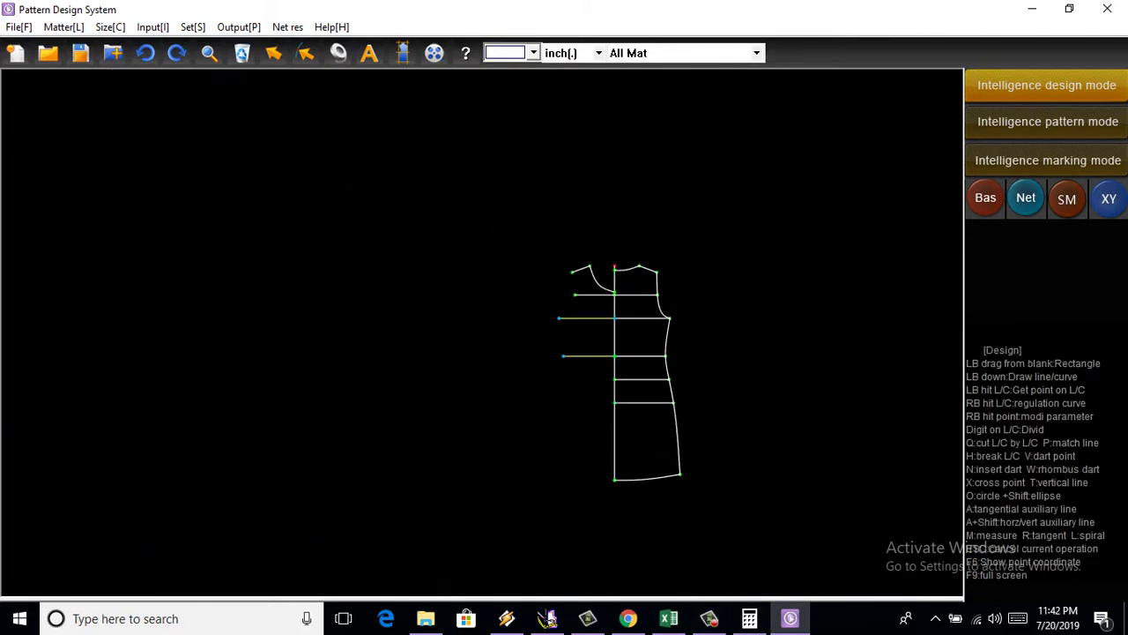
scroll(595, 243, "up", 1)
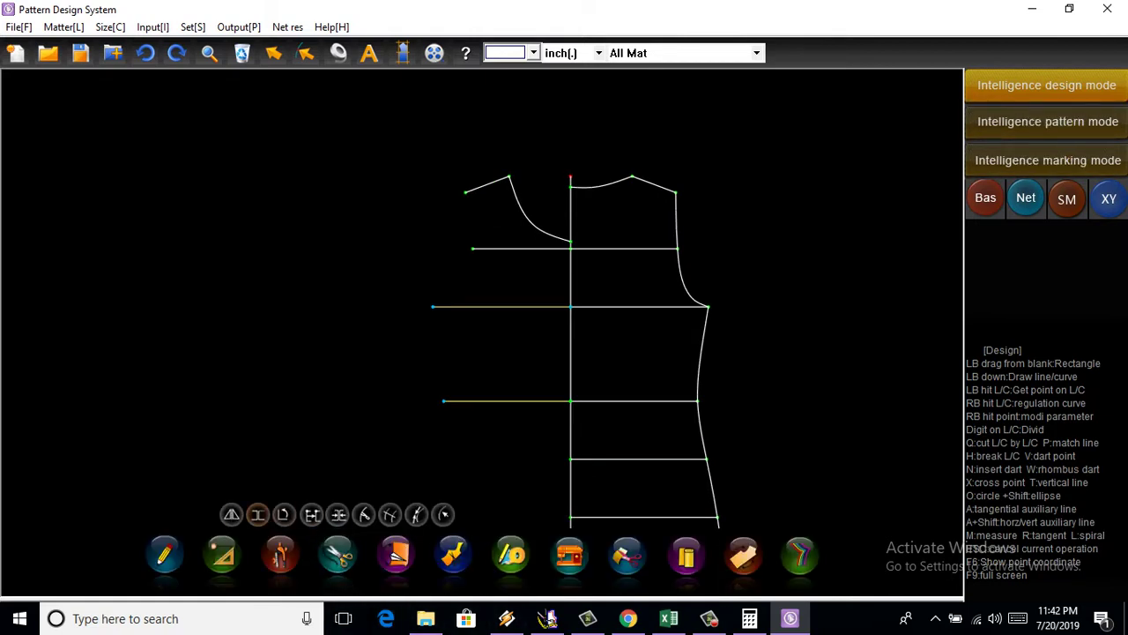
Step: Symmetry-copy the hi-hip and low-hip guide lines to the left of the centre line
left_click(231, 514)
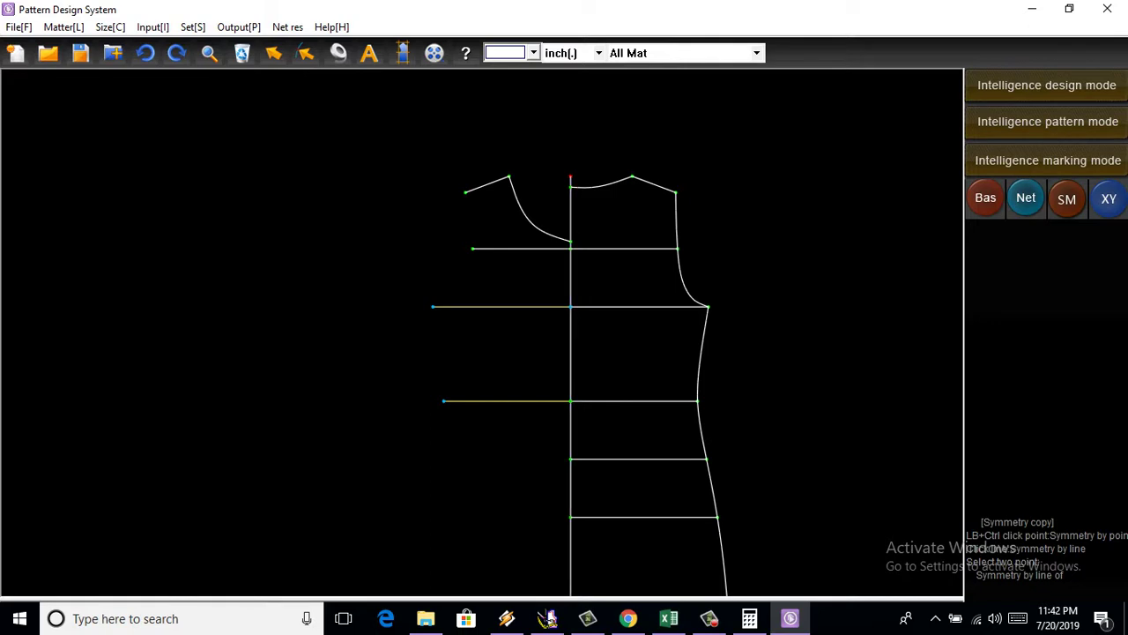
scroll(539, 333, "up", 1)
scroll(559, 196, "down", 2)
scroll(604, 440, "up", 1)
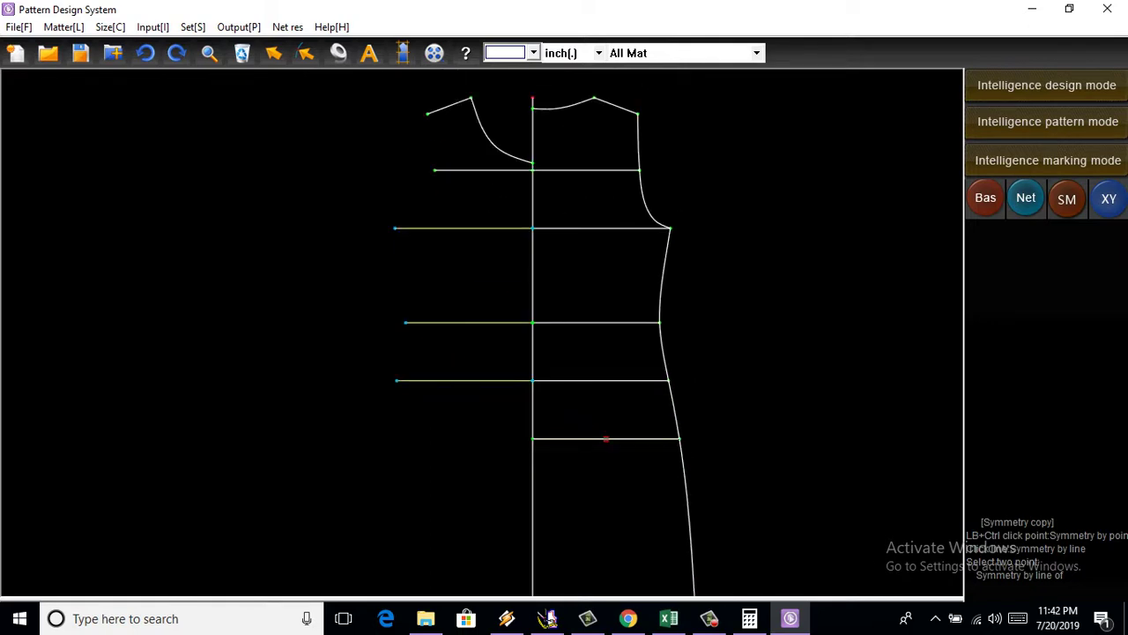
scroll(604, 441, "down", 2)
scroll(582, 300, "up", 2)
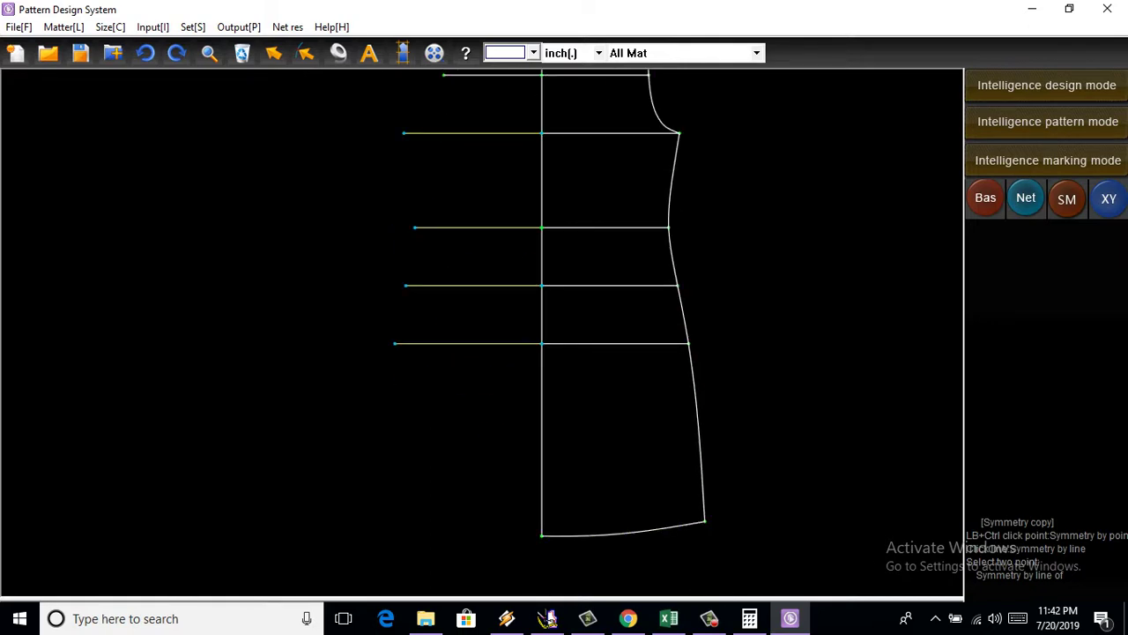
scroll(599, 414, "down", 3)
scroll(529, 432, "up", 3)
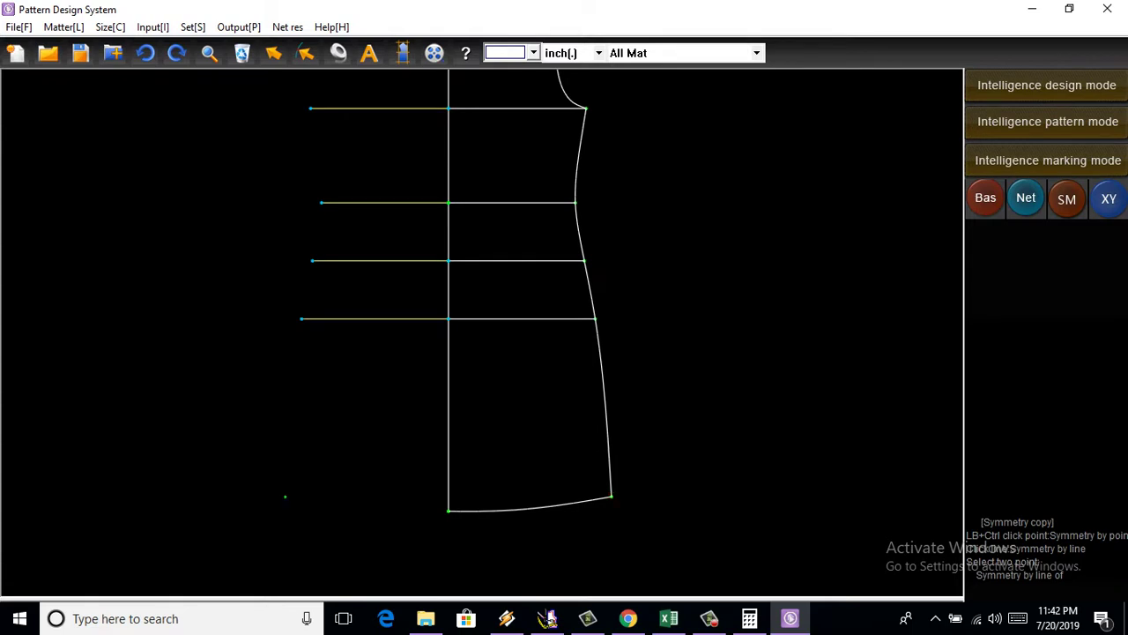
scroll(526, 364, "down", 3)
scroll(526, 364, "up", 3)
scroll(526, 363, "down", 3)
scroll(526, 364, "up", 1)
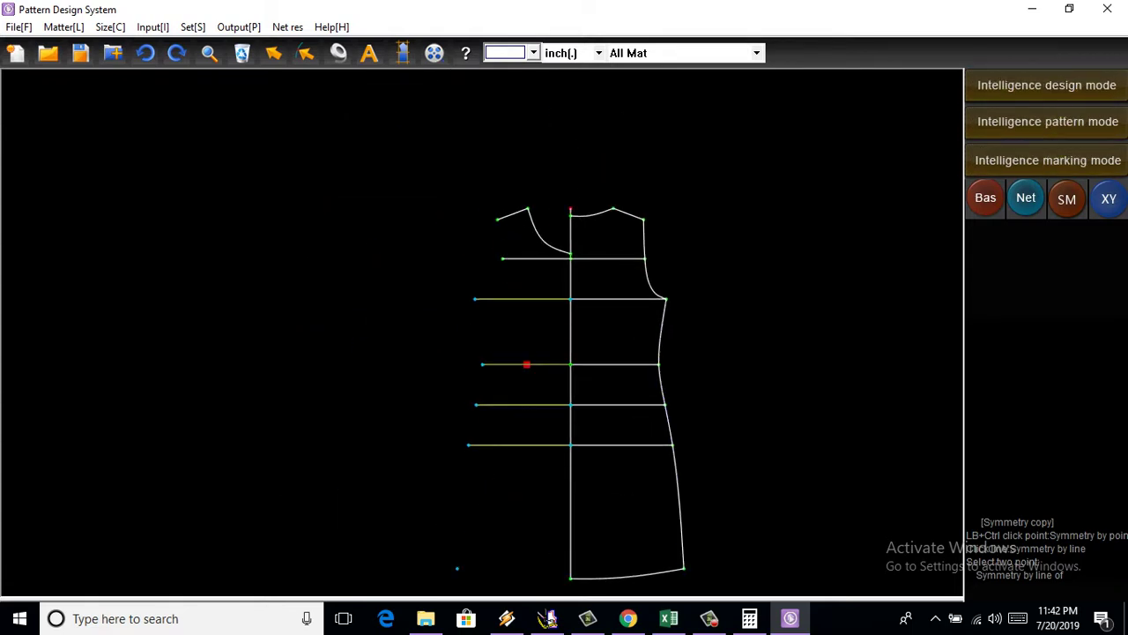
scroll(547, 581, "up", 1)
scroll(546, 582, "up", 1)
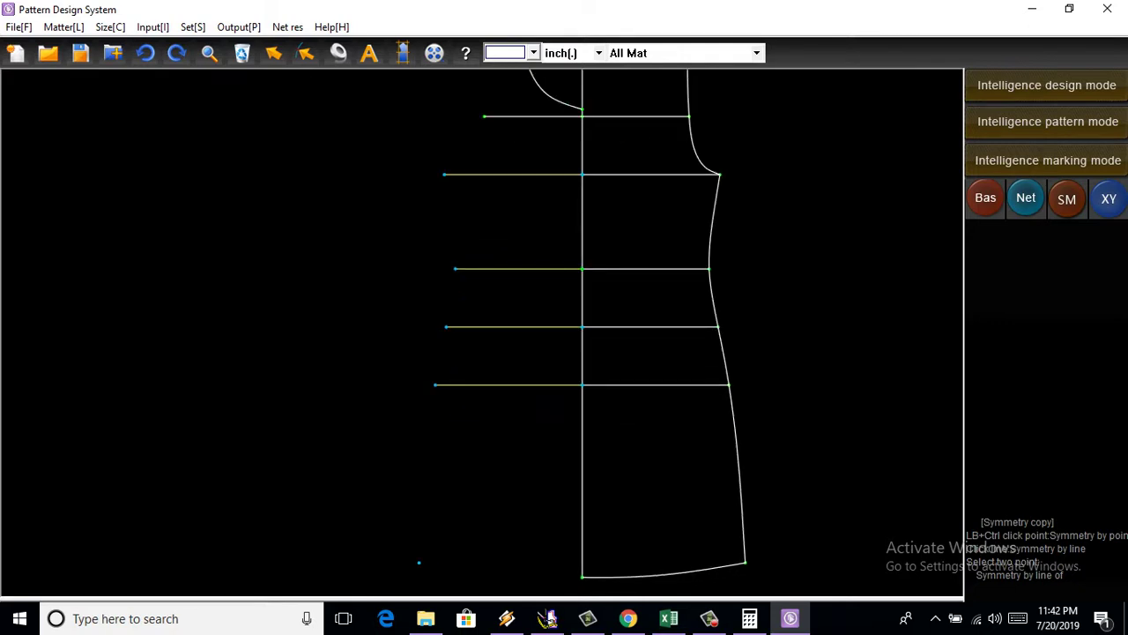
Step: Try deleting the stray point left of the hem, but cancel without deleting
key("Delete")
scroll(418, 561, "down", 2)
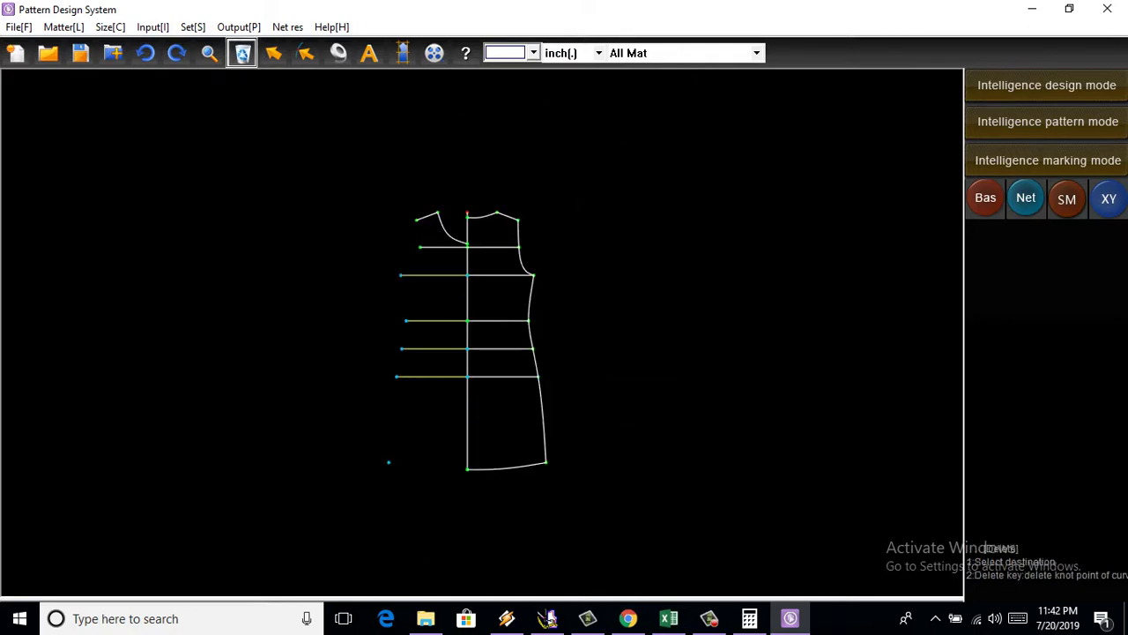
scroll(395, 483, "up", 3)
right_click(394, 484)
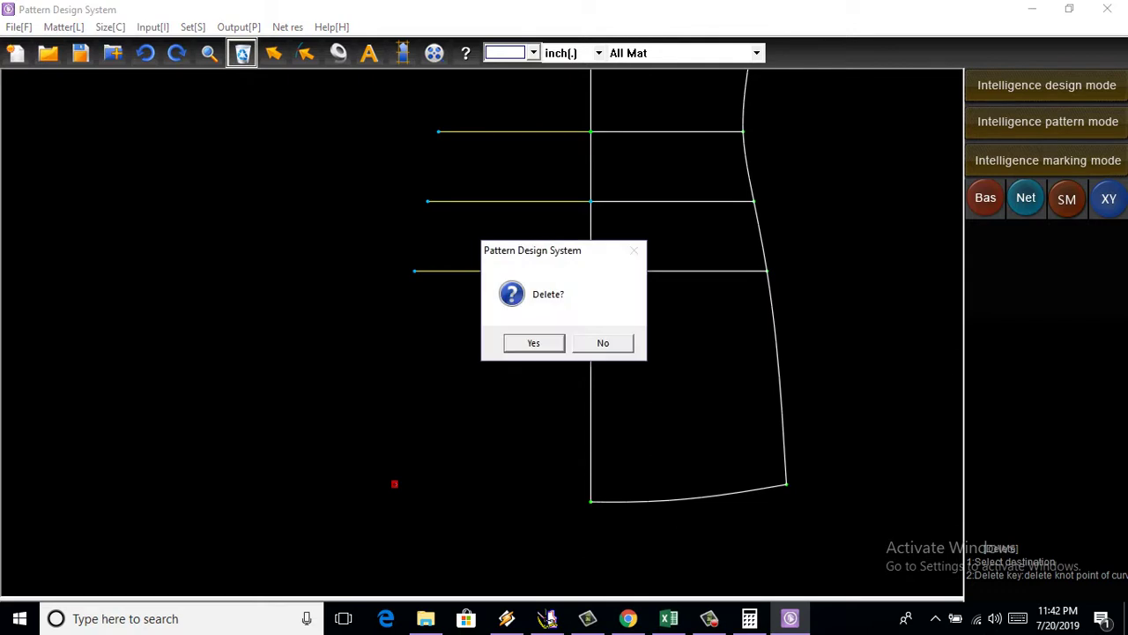
key("Escape")
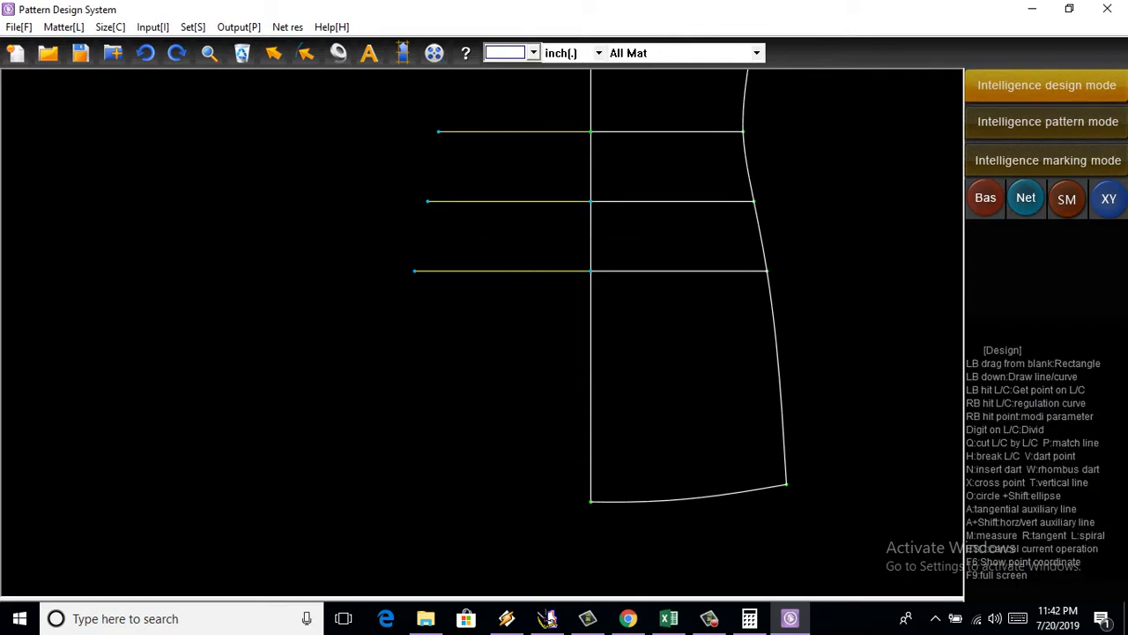
Step: Place a left hem point offset -11.25 horizontally and 1 vertically from the centre corner
right_click(786, 484)
key("Return")
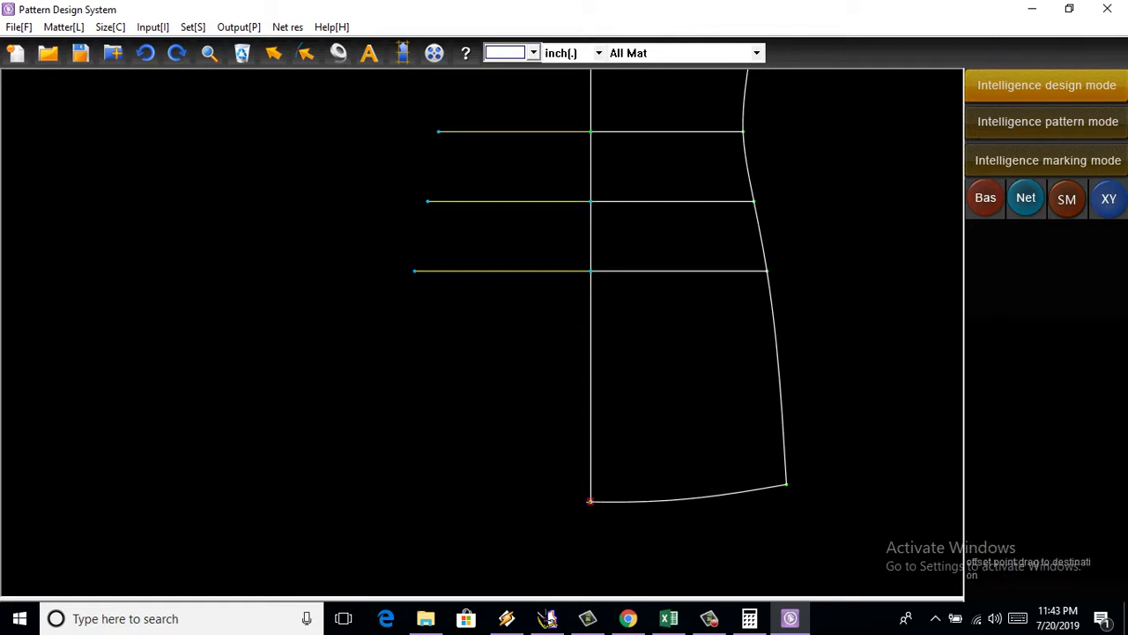
left_click_drag(372, 497, 373, 491)
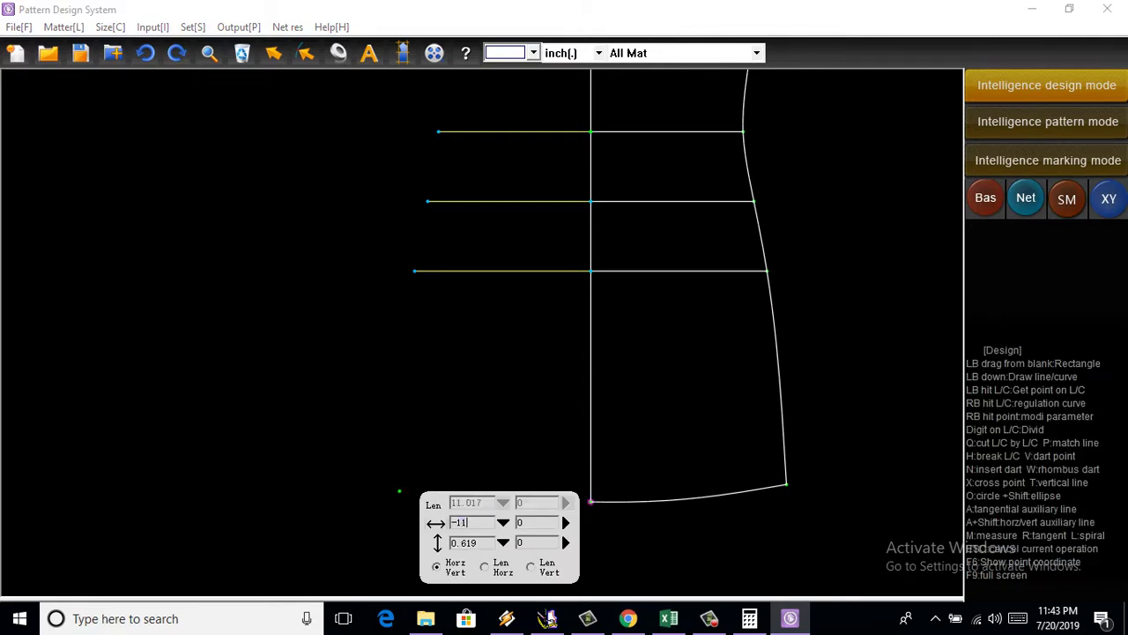
key("Down")
key("Down")
key("Return")
key("Return")
Step: Zoom around the bodice and cancel the pending distance measurement
scroll(500, 460, "down", 1)
scroll(500, 460, "down", 2)
scroll(500, 460, "down", 2)
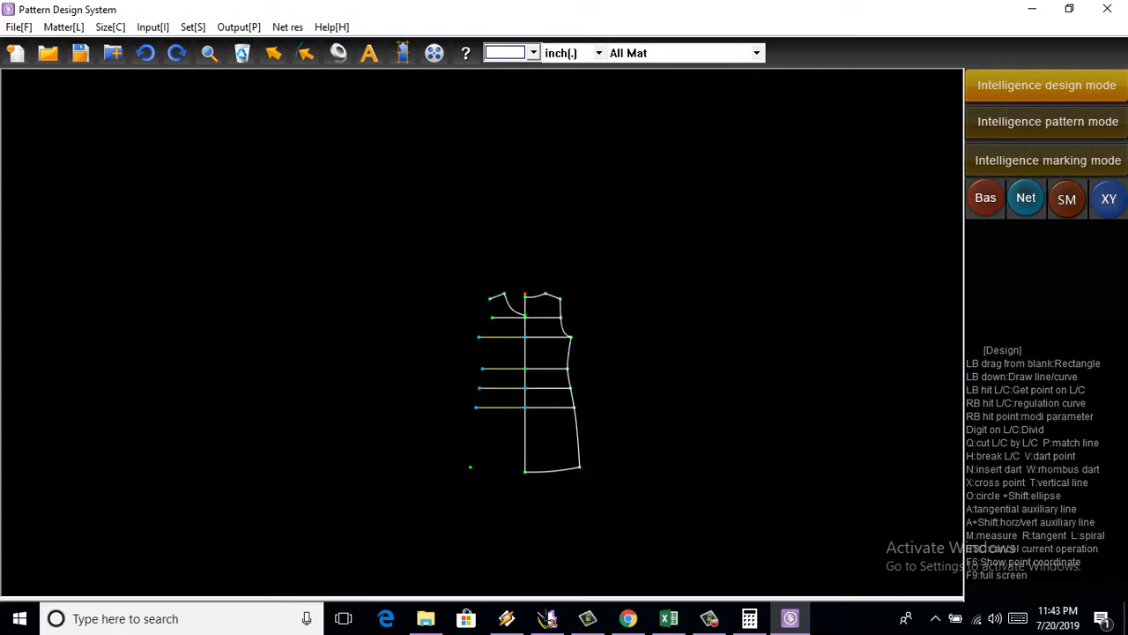
scroll(472, 463, "up", 1)
scroll(471, 464, "up", 5)
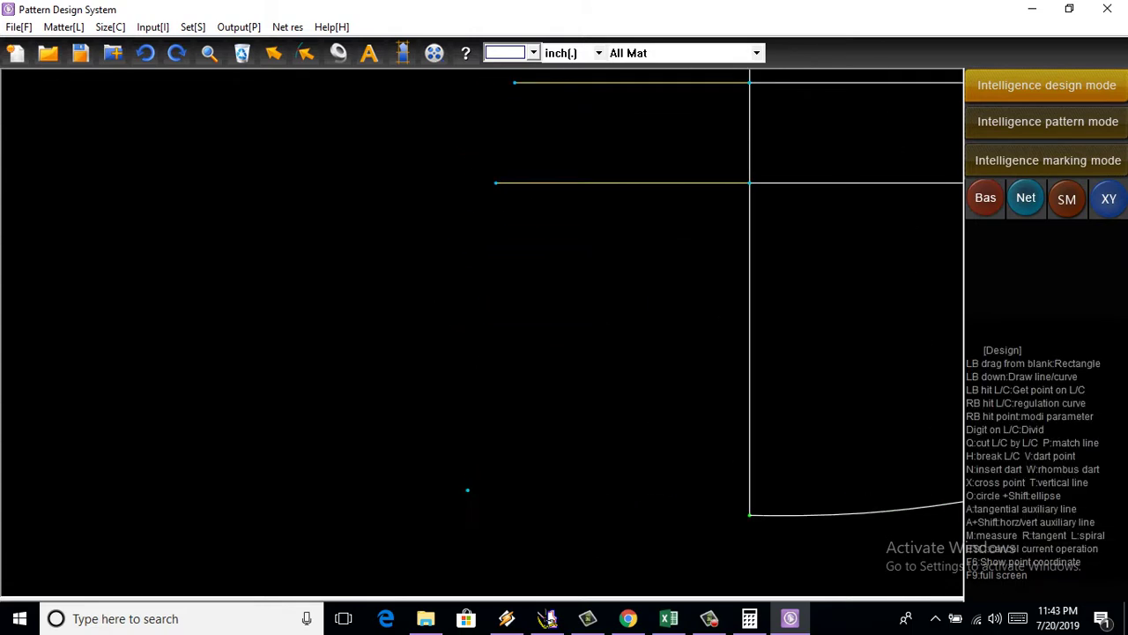
scroll(467, 490, "up", 1)
scroll(453, 471, "down", 2)
scroll(483, 352, "up", 1)
scroll(497, 317, "up", 1)
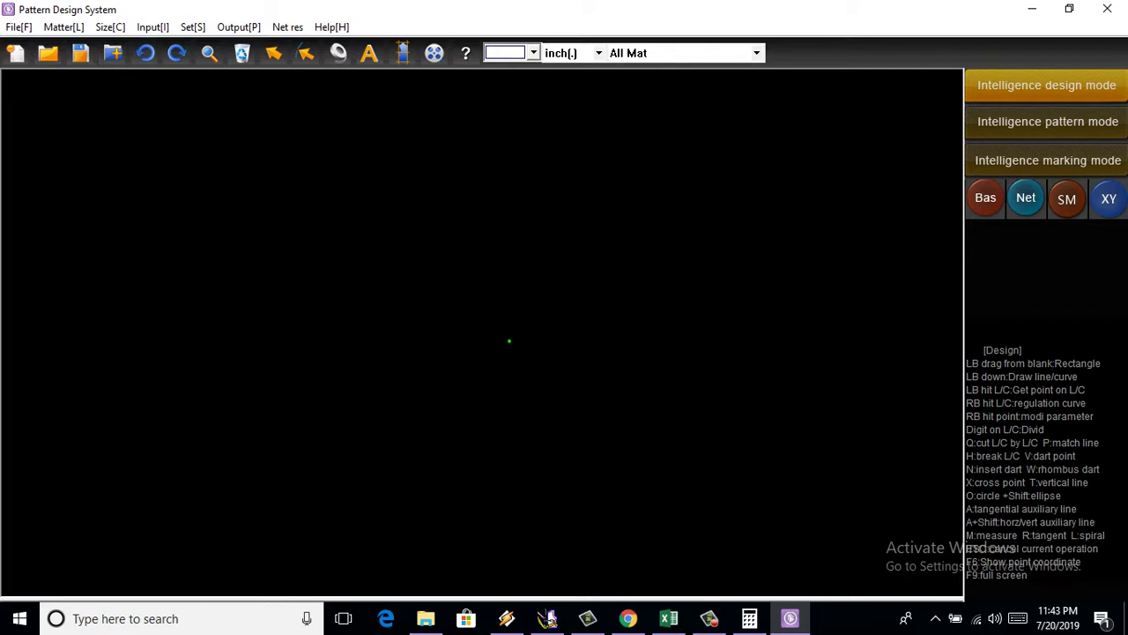
scroll(508, 340, "down", 3)
scroll(639, 338, "up", 3)
scroll(640, 338, "up", 2)
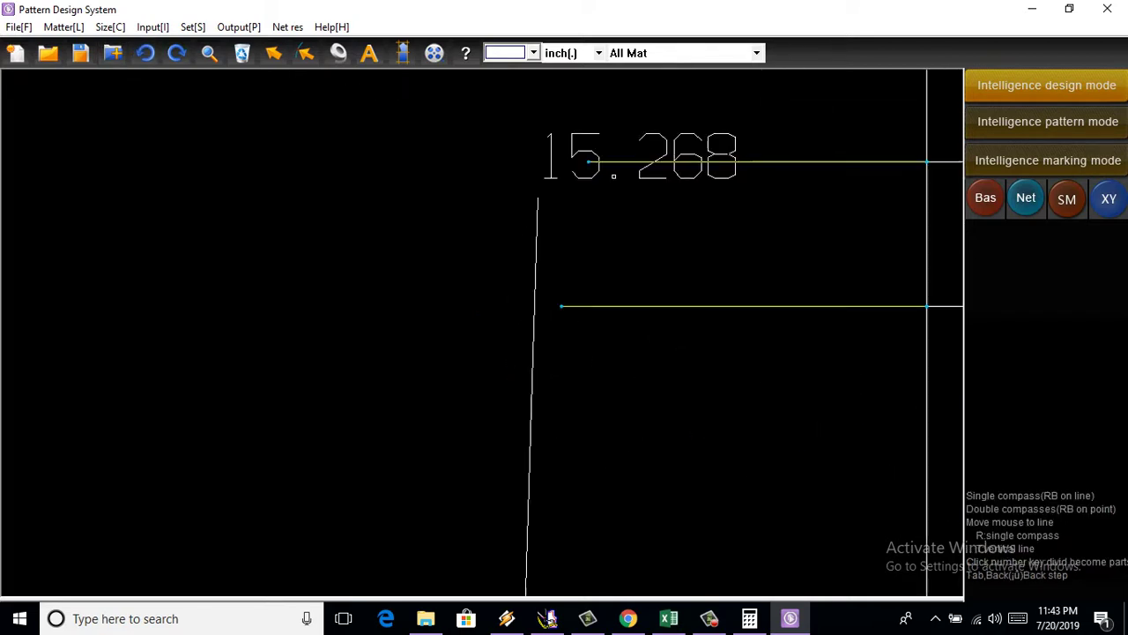
scroll(612, 196, "up", 2)
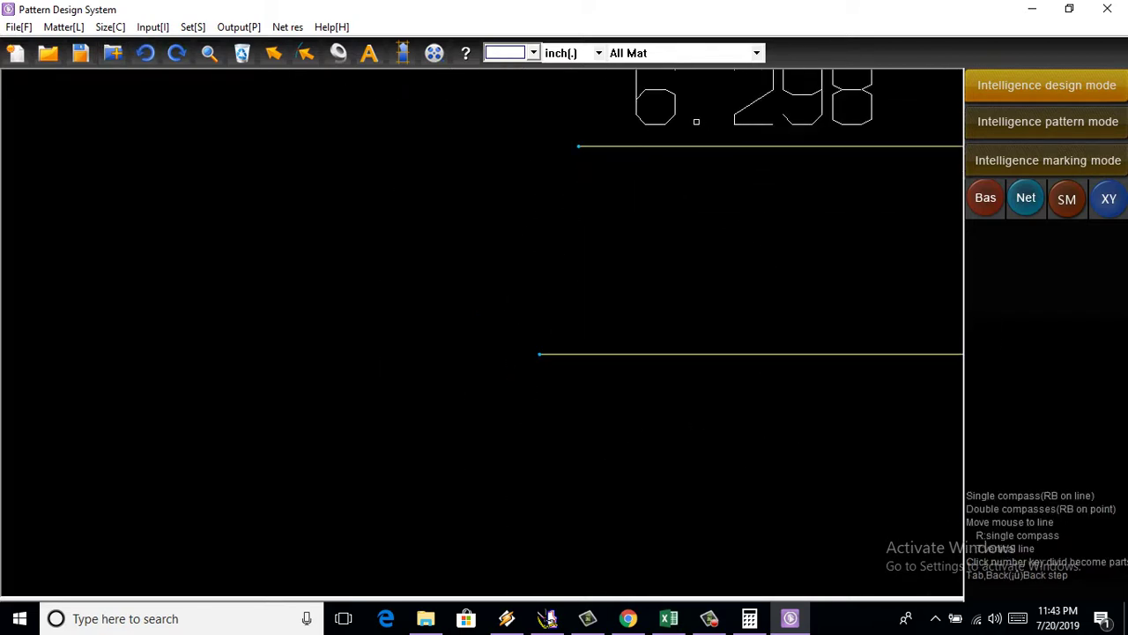
scroll(635, 203, "down", 2)
scroll(635, 202, "down", 2)
scroll(634, 203, "up", 3)
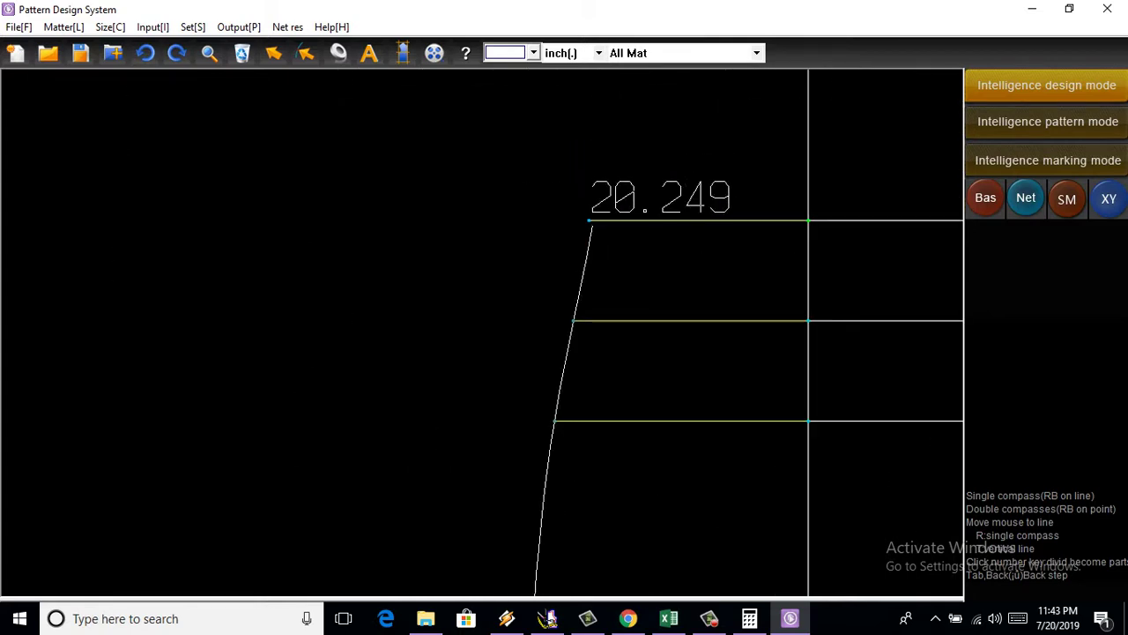
scroll(605, 285, "down", 2)
scroll(605, 284, "up", 3)
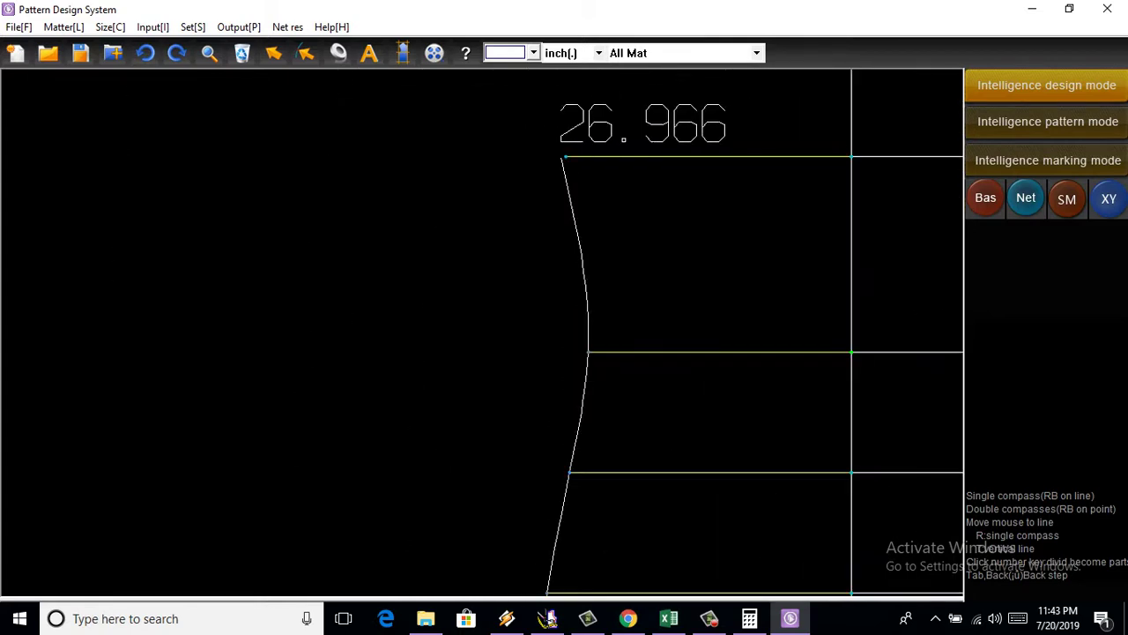
scroll(605, 285, "up", 1)
scroll(489, 362, "down", 2)
scroll(490, 361, "down", 2)
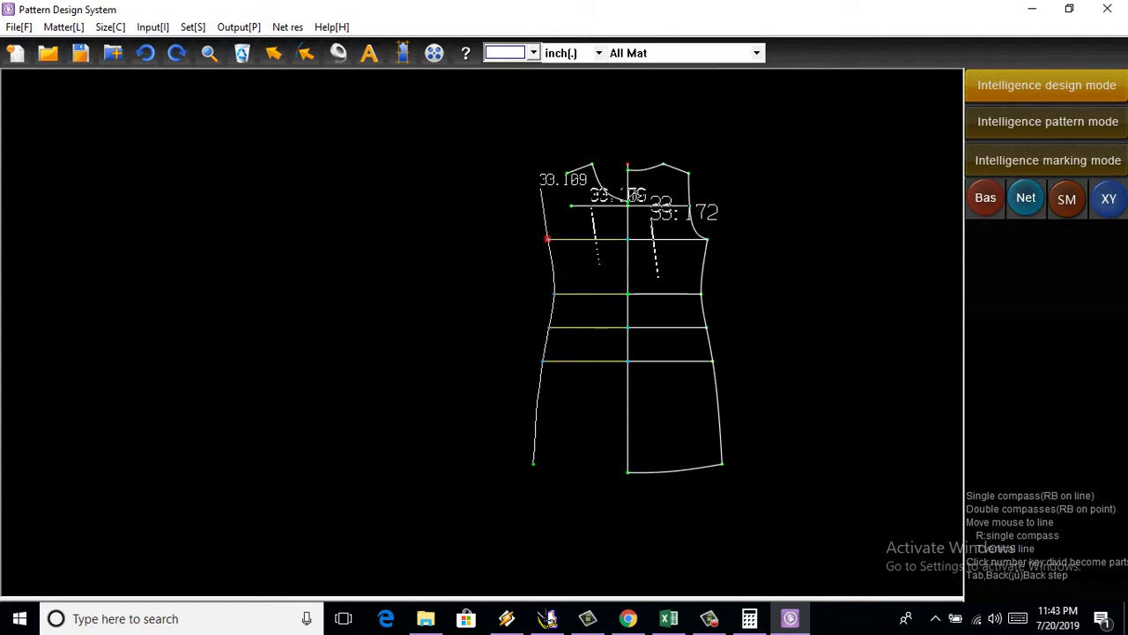
scroll(489, 361, "up", 2)
key("Escape")
scroll(532, 267, "up", 3)
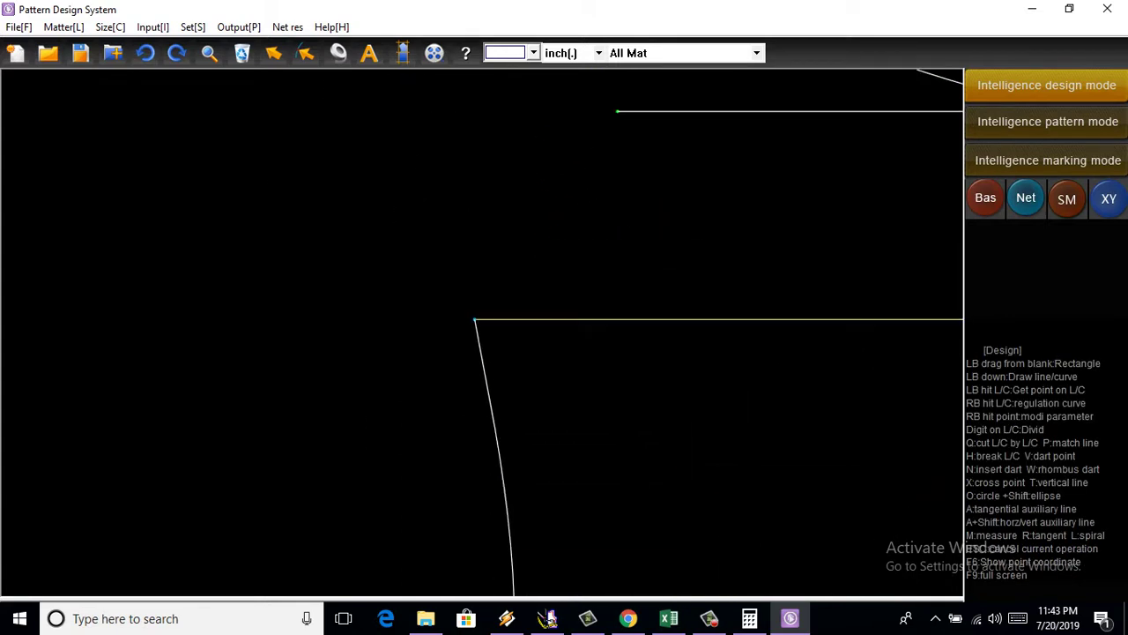
Step: Draw the left armhole compass curve from the shoulder corner to the chest line
left_click(474, 319)
scroll(670, 171, "up", 1)
scroll(642, 217, "down", 1)
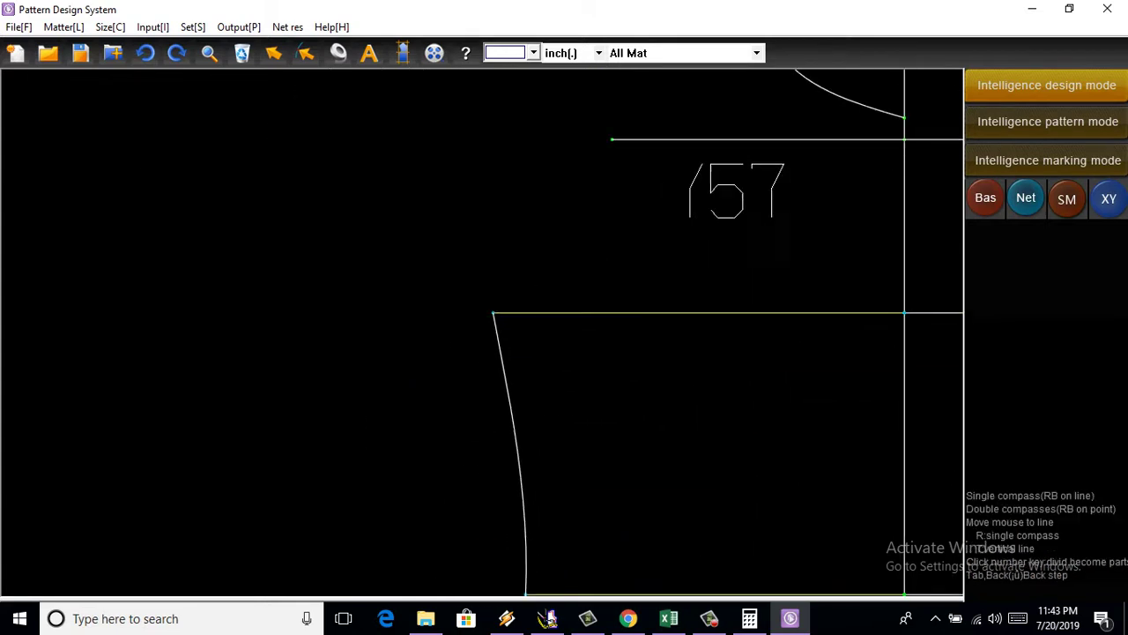
scroll(571, 247, "down", 1)
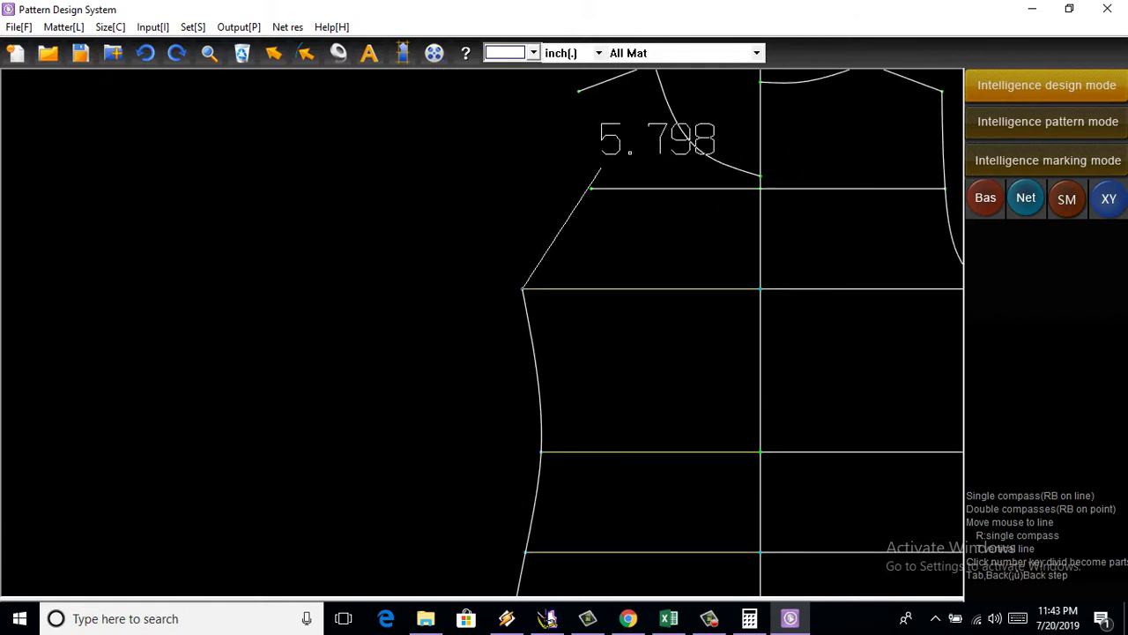
left_click(591, 188)
scroll(590, 188, "down", 1)
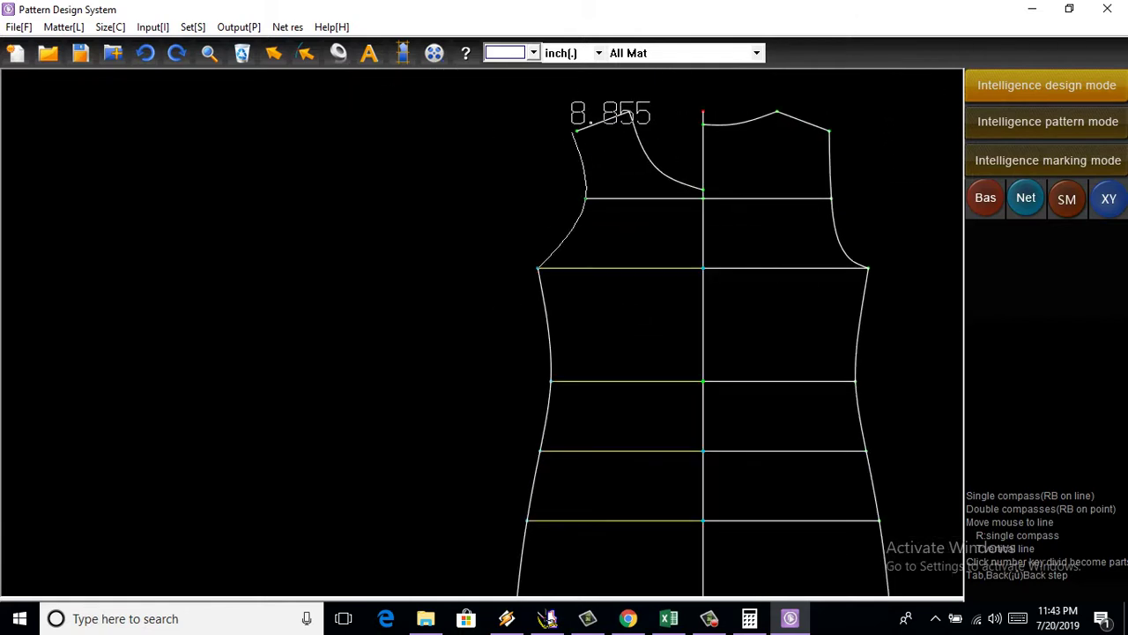
scroll(575, 130, "down", 2)
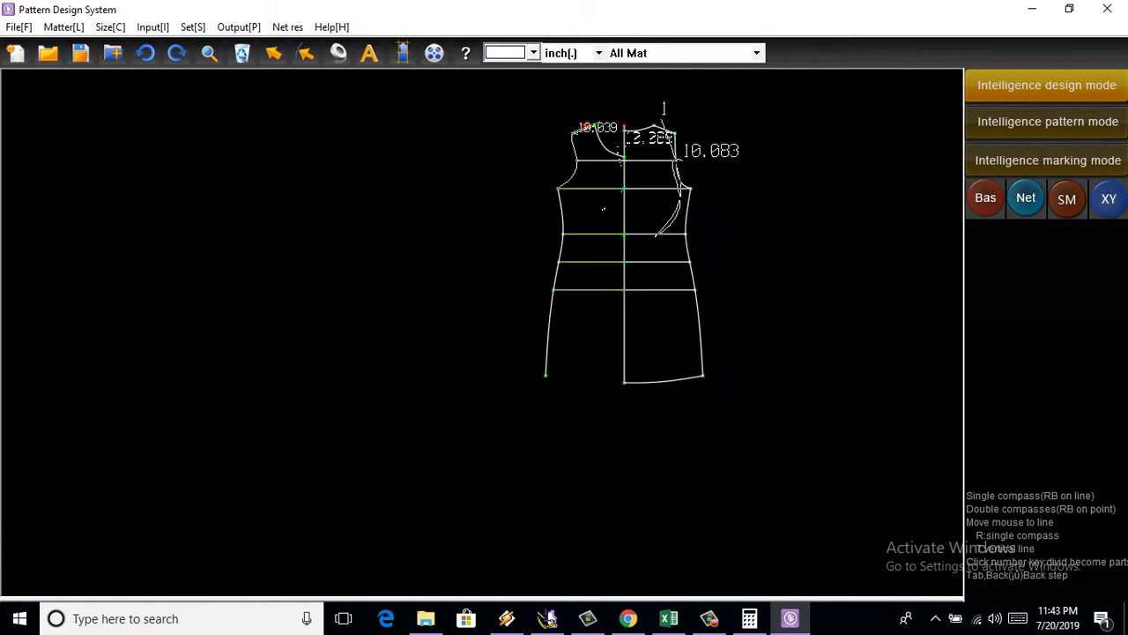
scroll(603, 209, "up", 1)
Step: End the compass curve and knot-edit the left armhole to start deepening it
key("Escape")
scroll(603, 209, "down", 2)
scroll(603, 208, "up", 1)
scroll(603, 209, "up", 2)
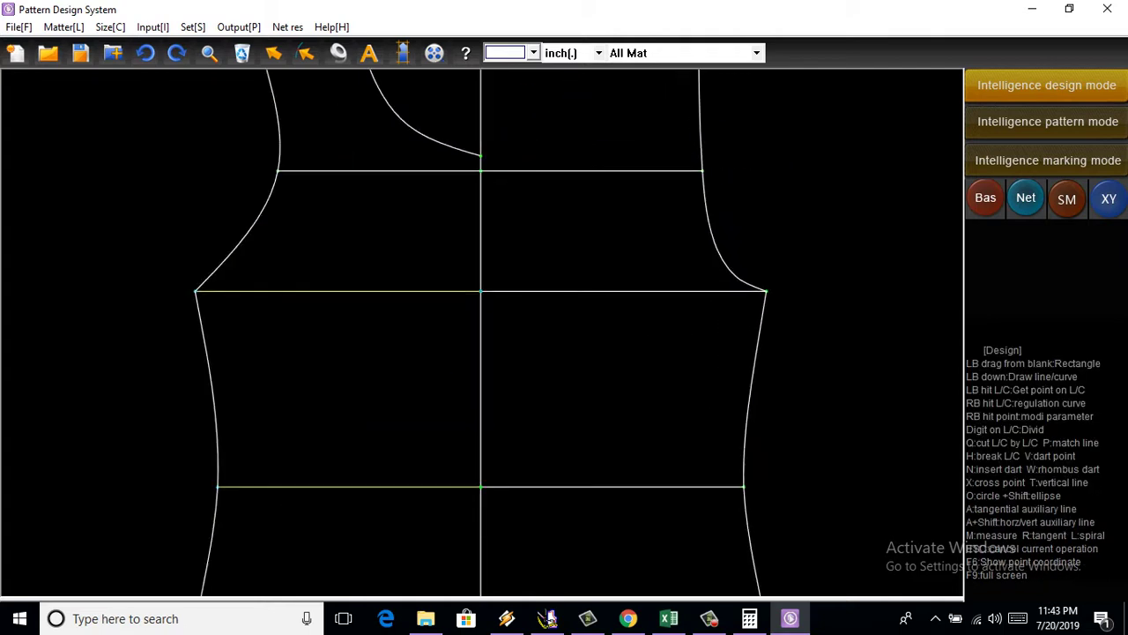
scroll(246, 245, "up", 2)
right_click(210, 238)
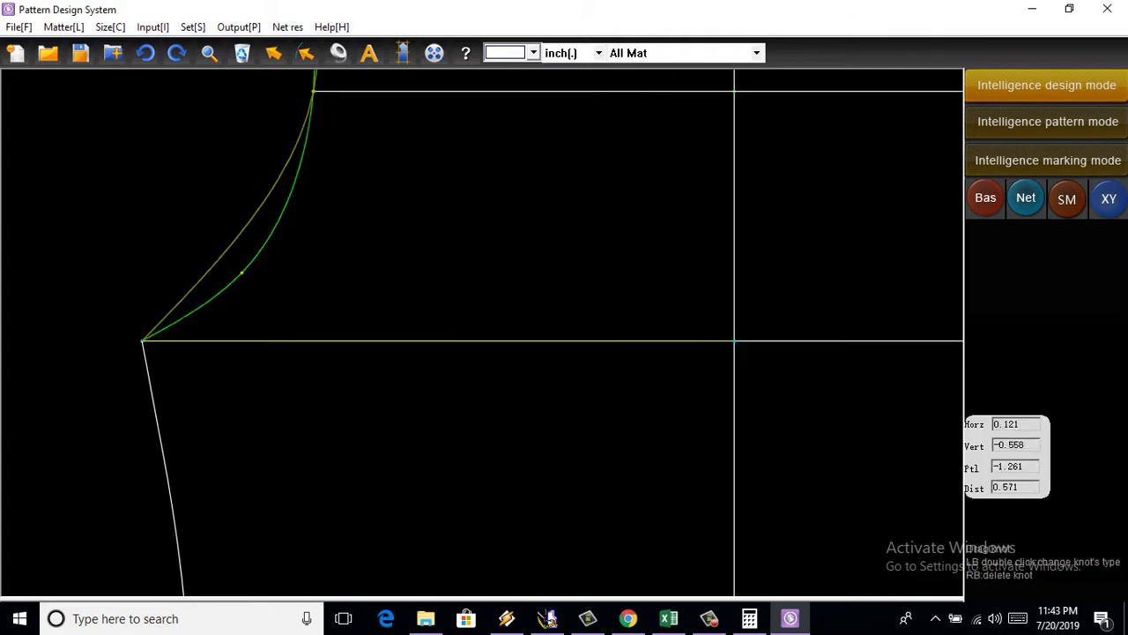
scroll(482, 332, "down", 2)
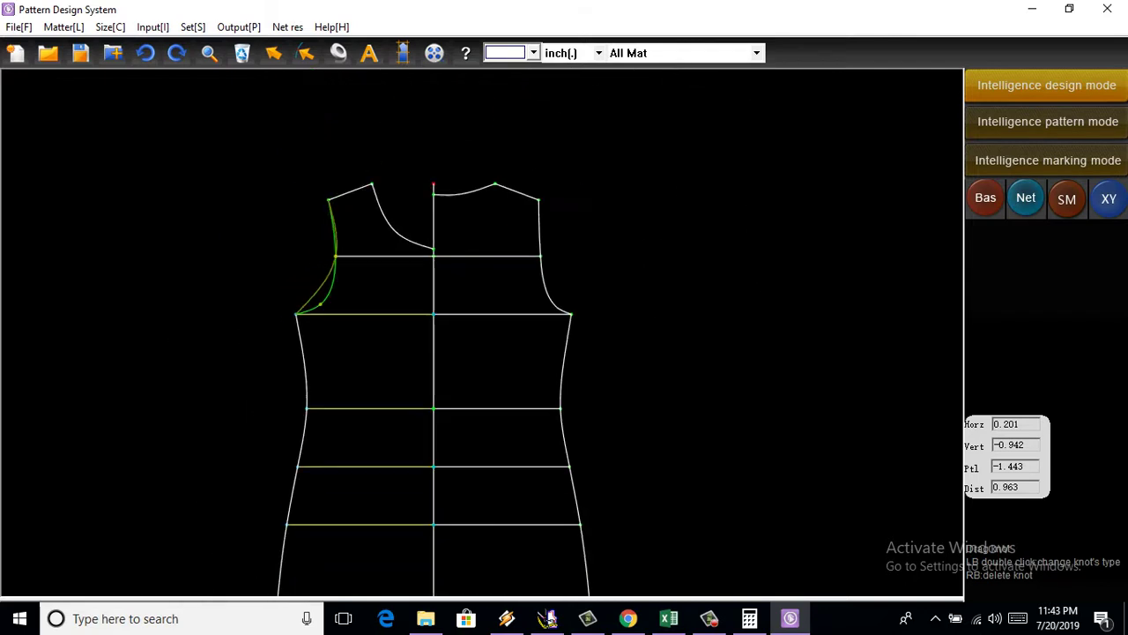
scroll(482, 333, "up", 2)
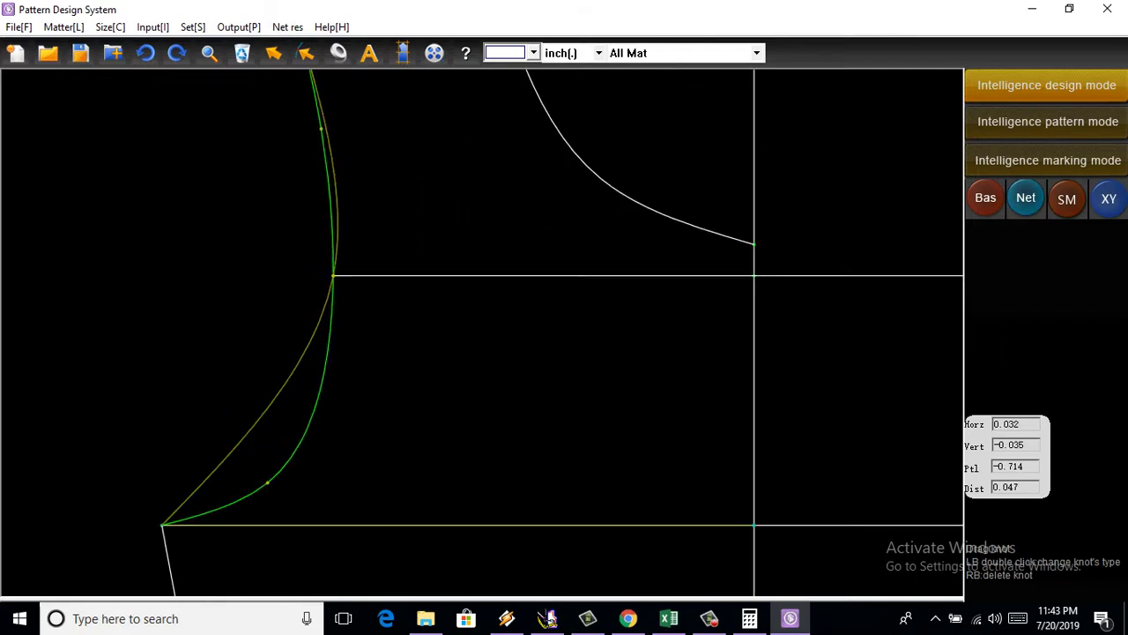
scroll(482, 332, "down", 2)
scroll(482, 332, "up", 1)
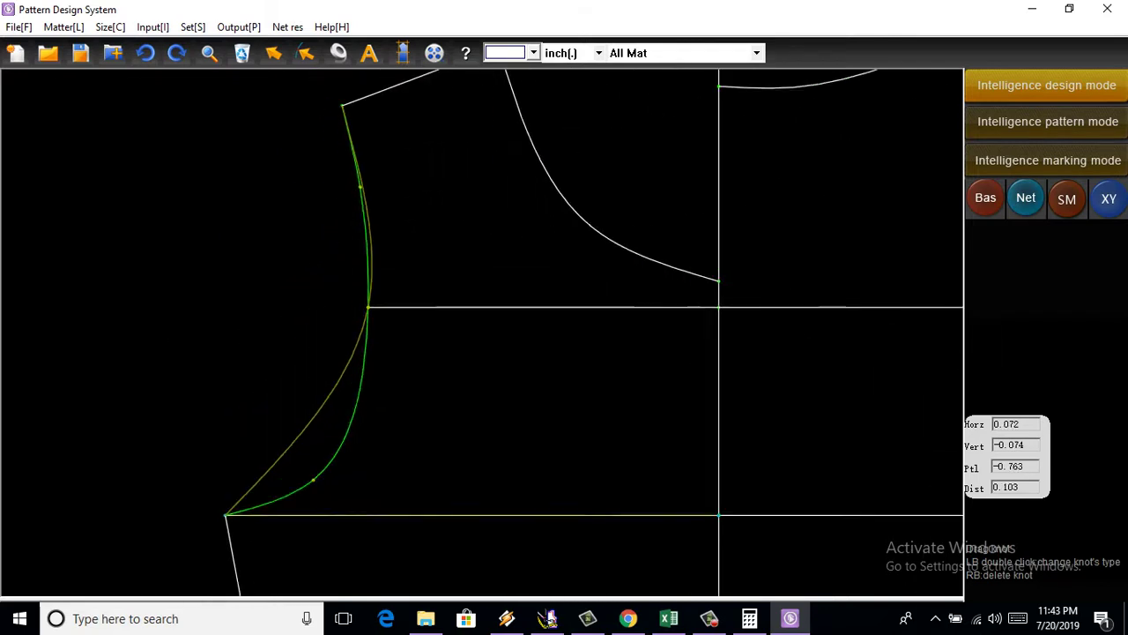
scroll(482, 333, "up", 1)
key("Escape")
Step: Reopen the left armhole knots and commit a deeper scoop matching the right armhole
scroll(482, 333, "down", 3)
scroll(516, 251, "down", 1)
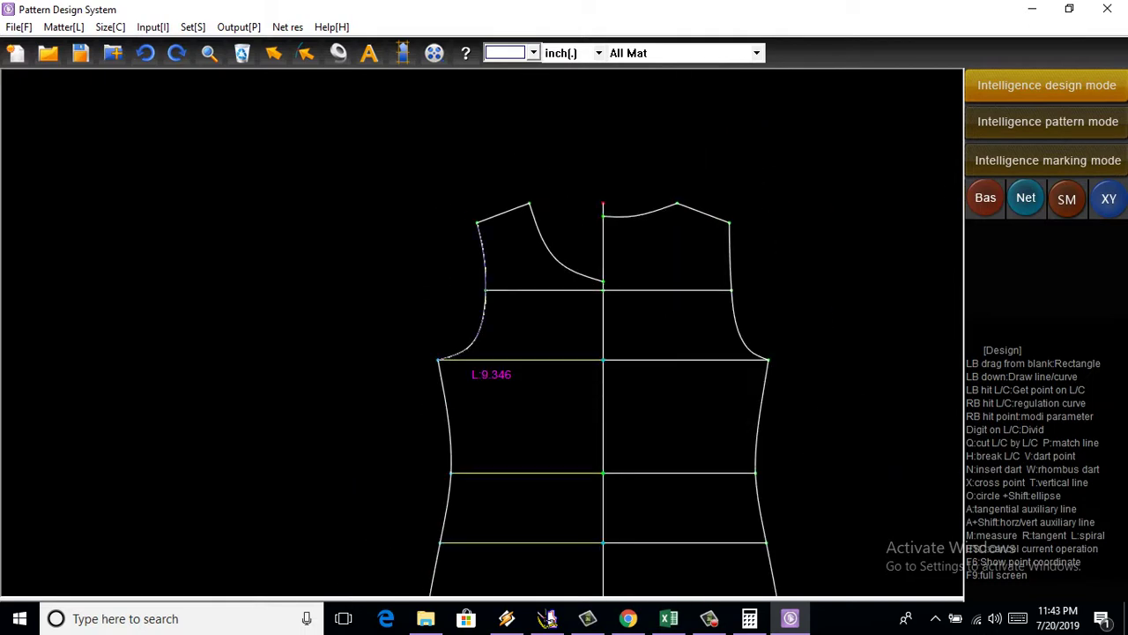
scroll(476, 351, "up", 2)
scroll(476, 351, "up", 1)
right_click(476, 351)
scroll(475, 351, "up", 1)
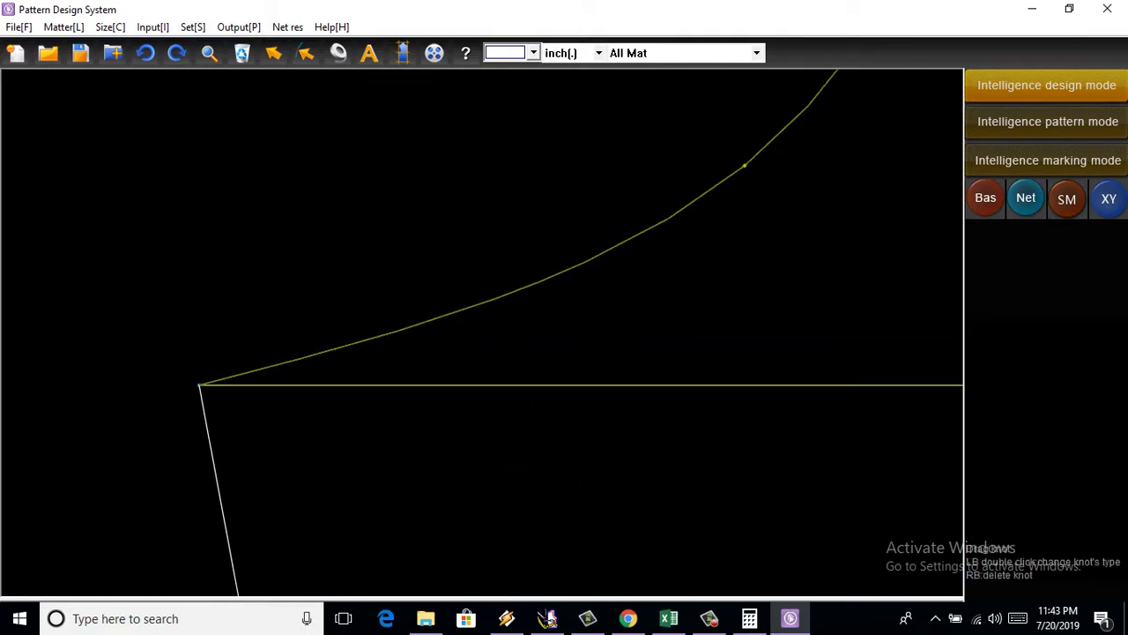
left_click(520, 290)
scroll(617, 332, "down", 3)
scroll(616, 332, "down", 1)
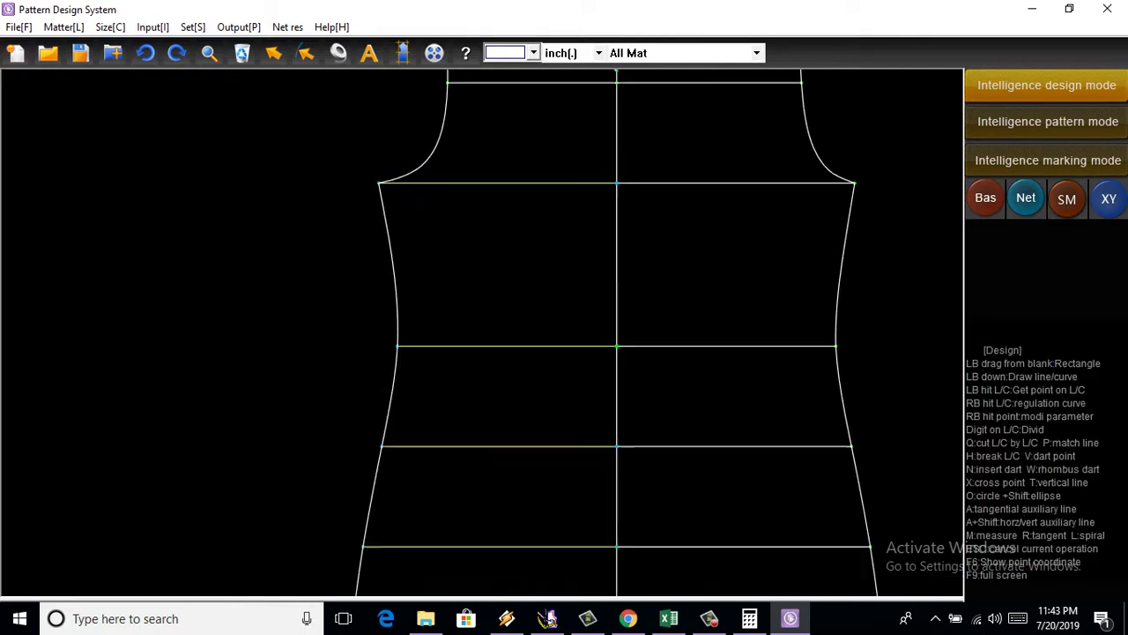
scroll(370, 220, "down", 2)
scroll(370, 220, "up", 1)
scroll(370, 221, "up", 2)
scroll(370, 220, "down", 2)
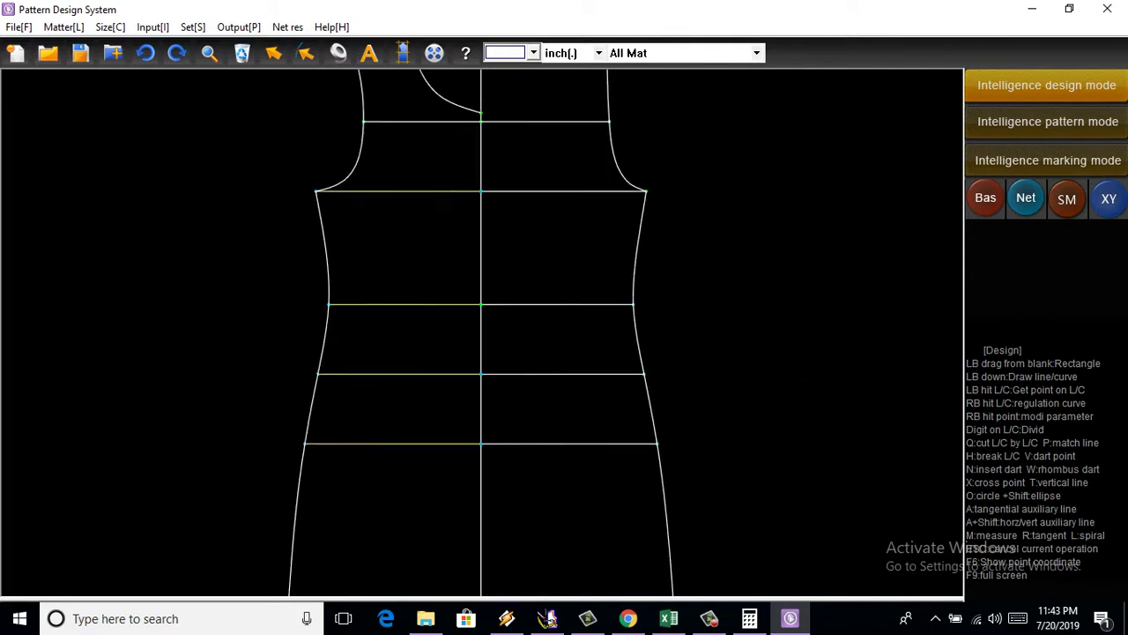
scroll(364, 403, "down", 1)
scroll(364, 403, "up", 3)
Step: Undo the sloped left hem line and check the hem corner point's parameters
scroll(483, 332, "up", 1)
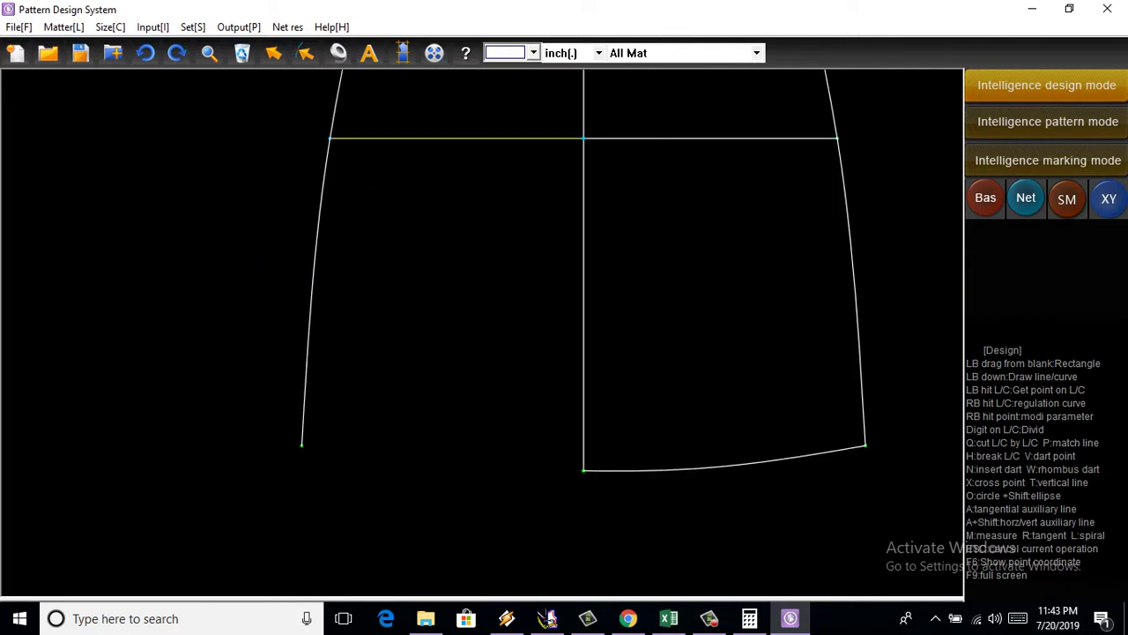
scroll(483, 333, "up", 1)
scroll(483, 332, "up", 1)
right_click(229, 411)
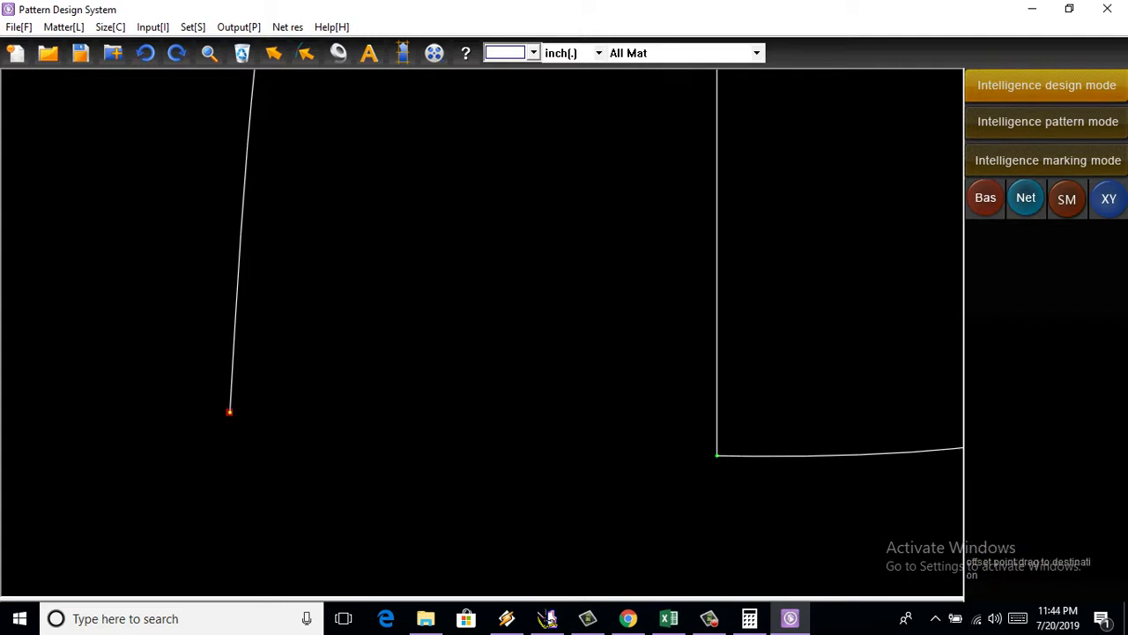
scroll(706, 402, "up", 1)
key("Escape")
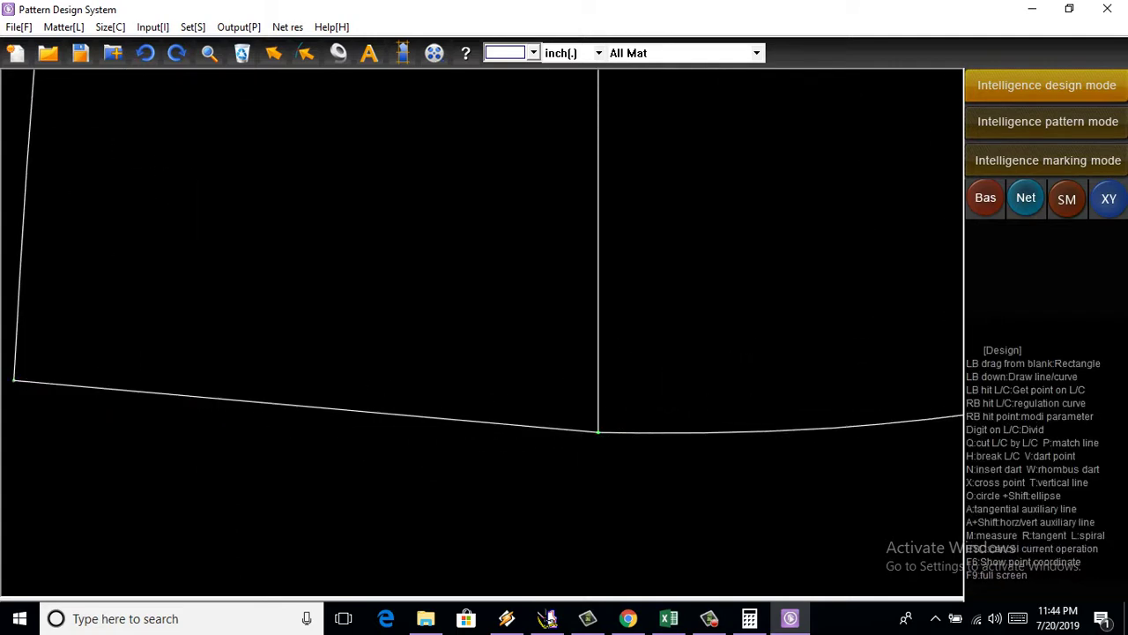
left_click(146, 53)
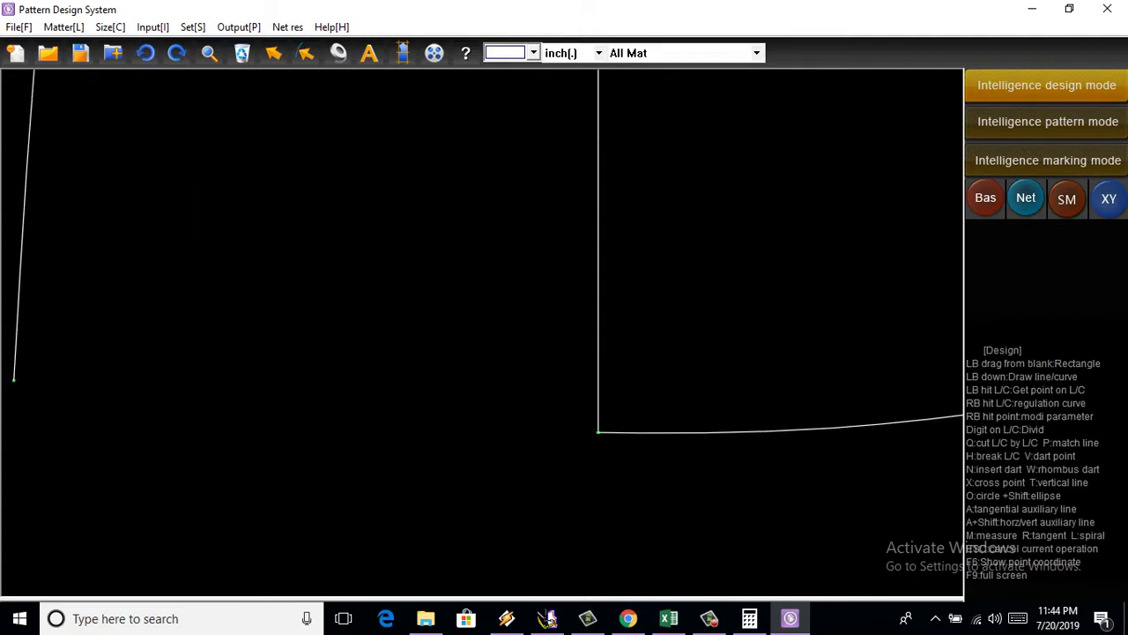
right_click(599, 432)
key("Escape")
Step: Redraw the left hem from corner to centre line and drag its knots into a curve
left_click(598, 432)
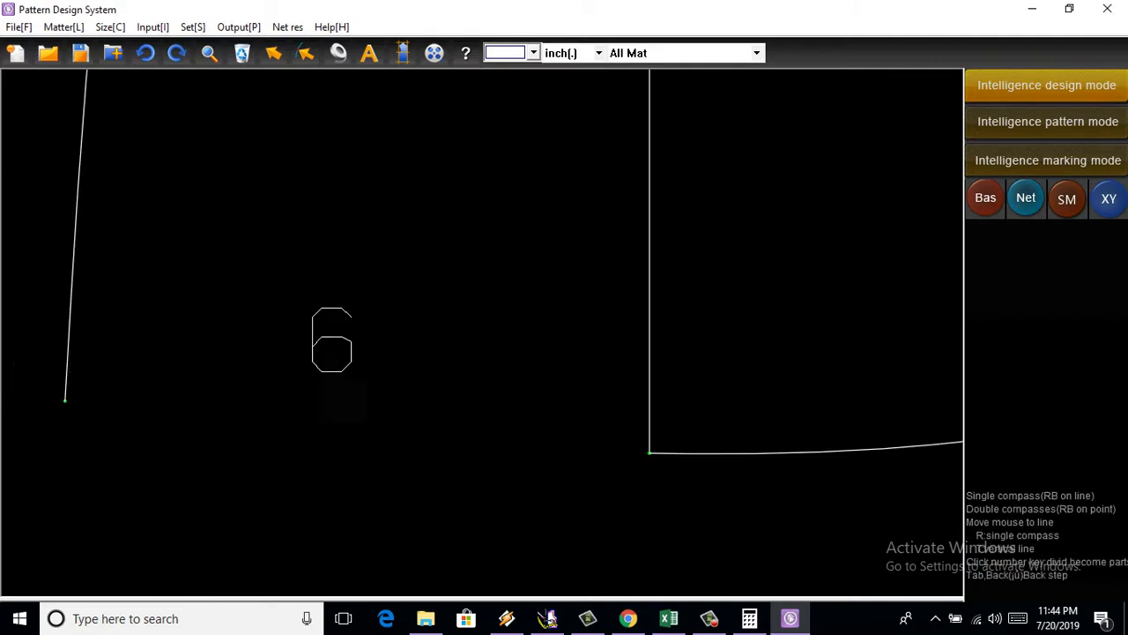
left_click(134, 330)
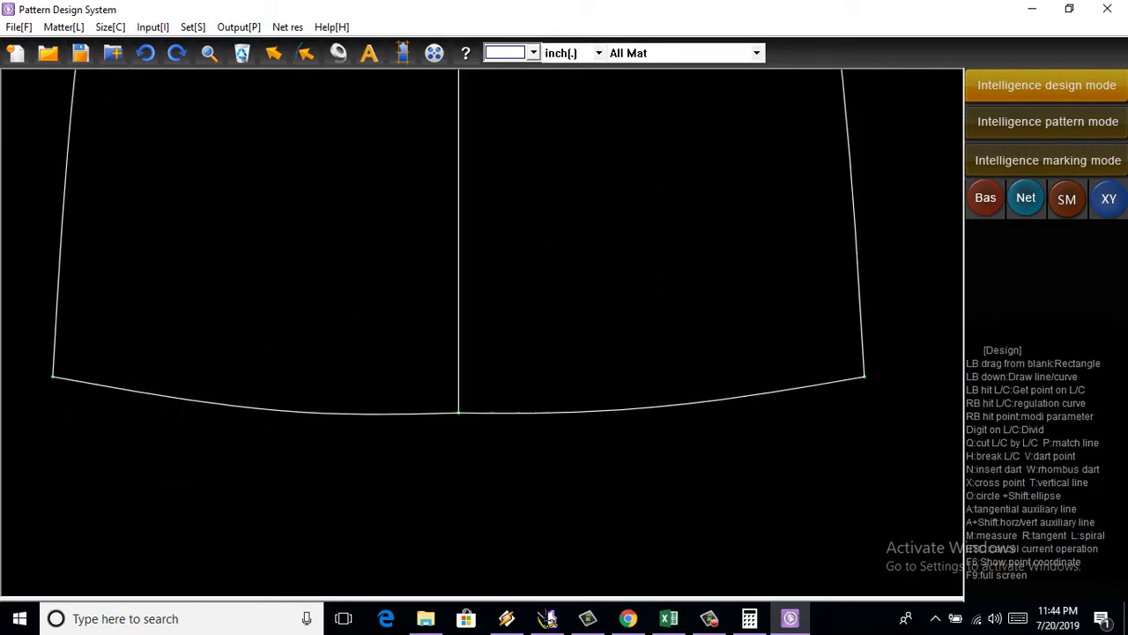
right_click(256, 409)
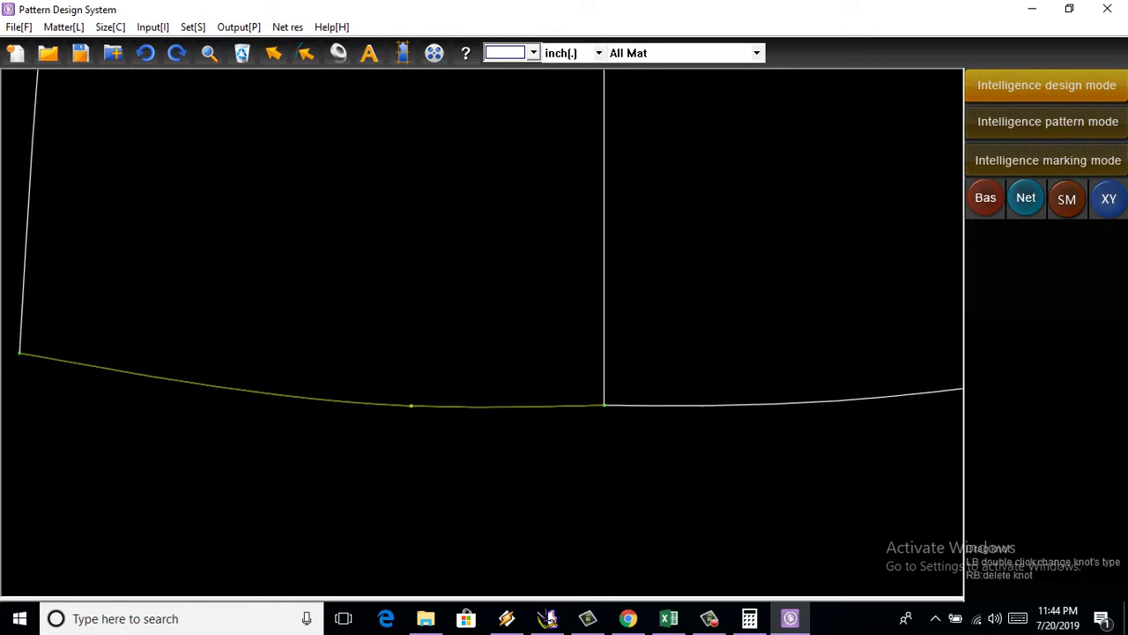
left_click_drag(426, 401, 642, 400)
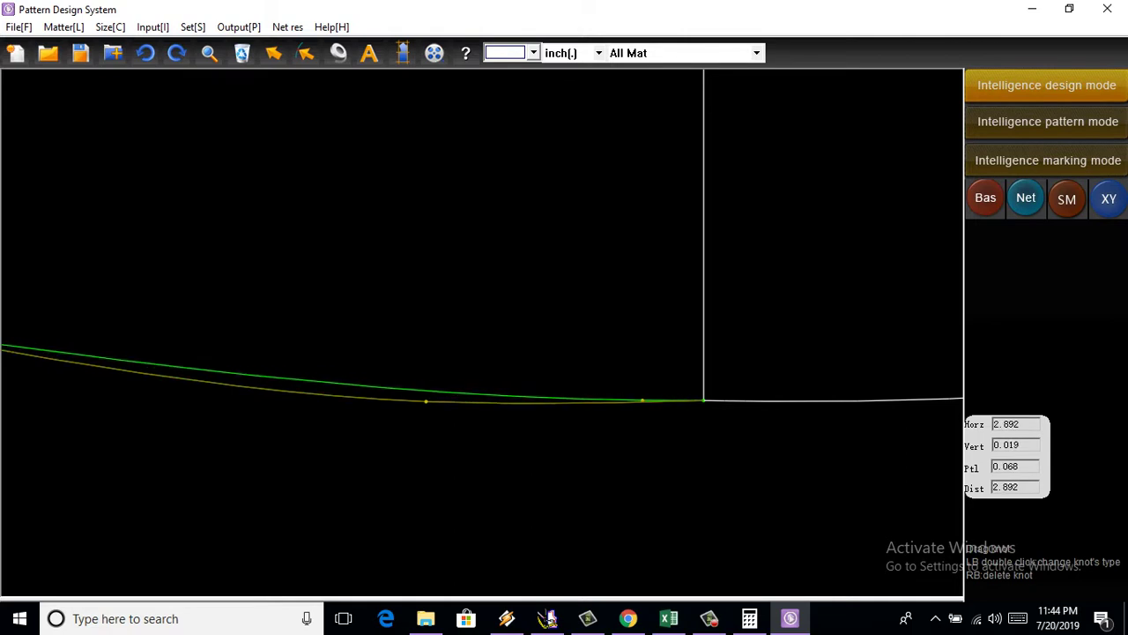
scroll(949, 523, "down", 1)
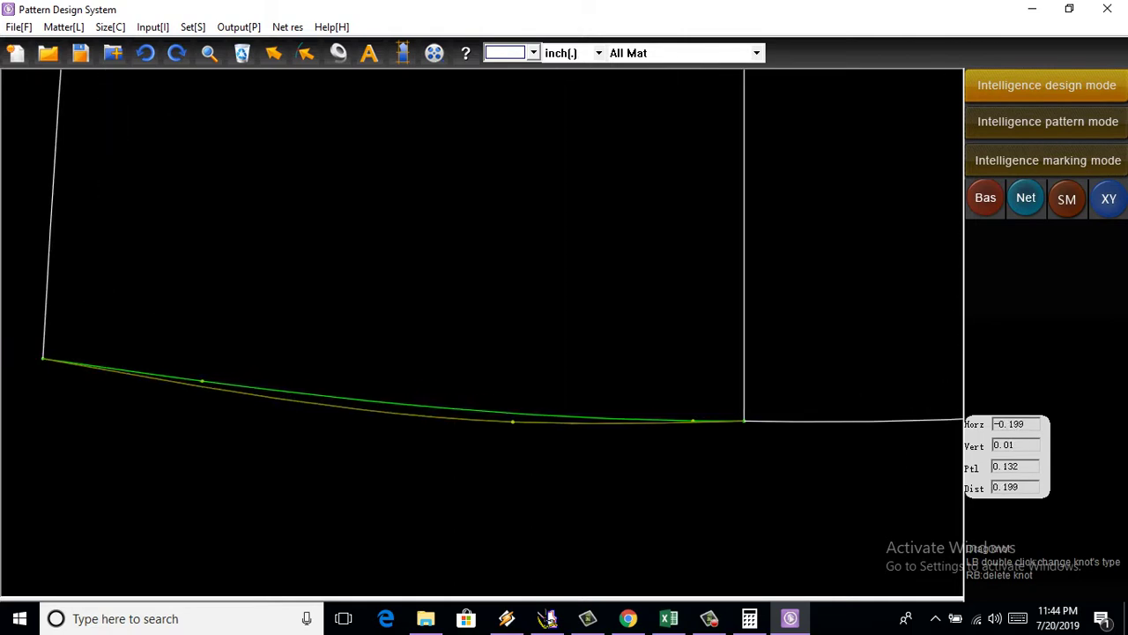
left_click_drag(202, 380, 195, 382)
Step: Open the front neck curve's knots and drag them to reshape the left side
scroll(388, 423, "down", 5)
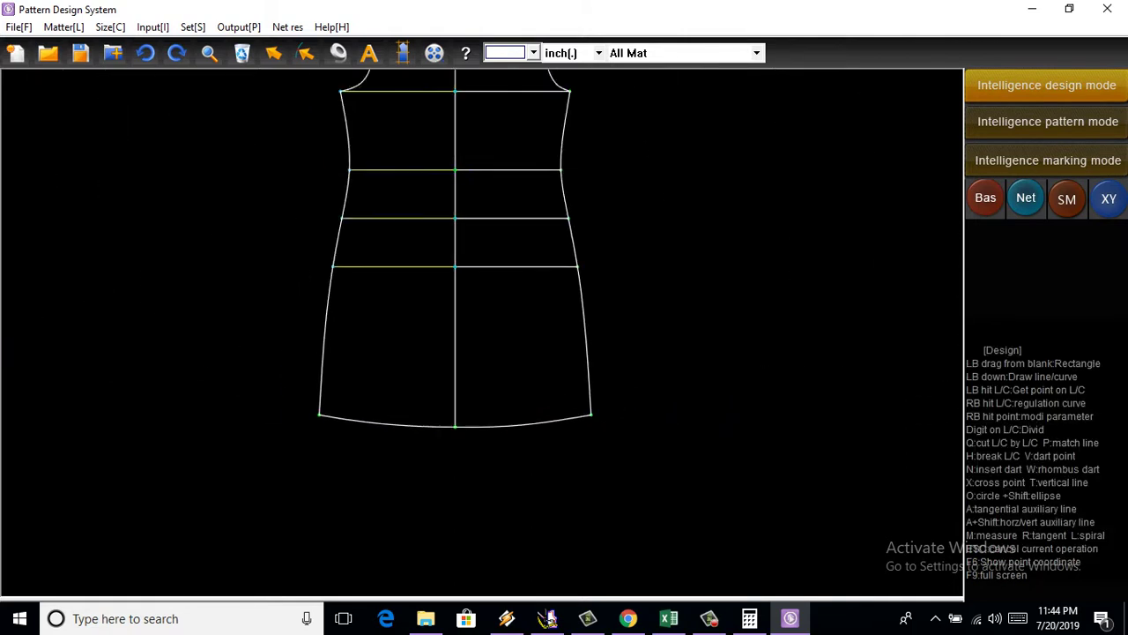
scroll(390, 361, "down", 3)
scroll(423, 287, "up", 2)
scroll(423, 286, "up", 2)
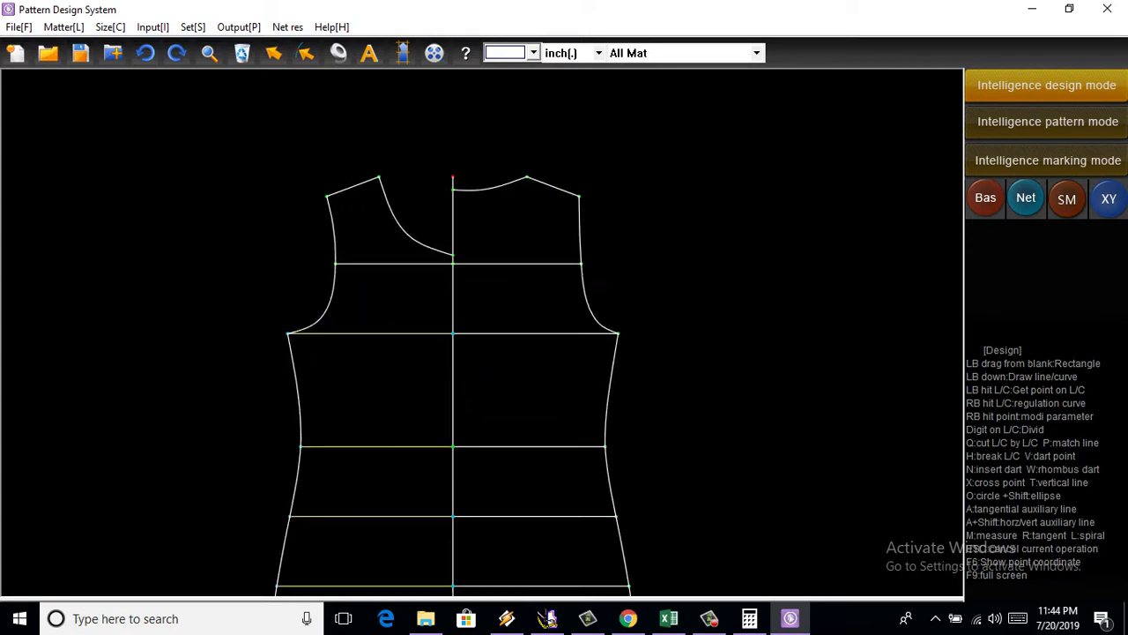
scroll(423, 287, "up", 2)
scroll(423, 287, "up", 2)
scroll(581, 331, "down", 1)
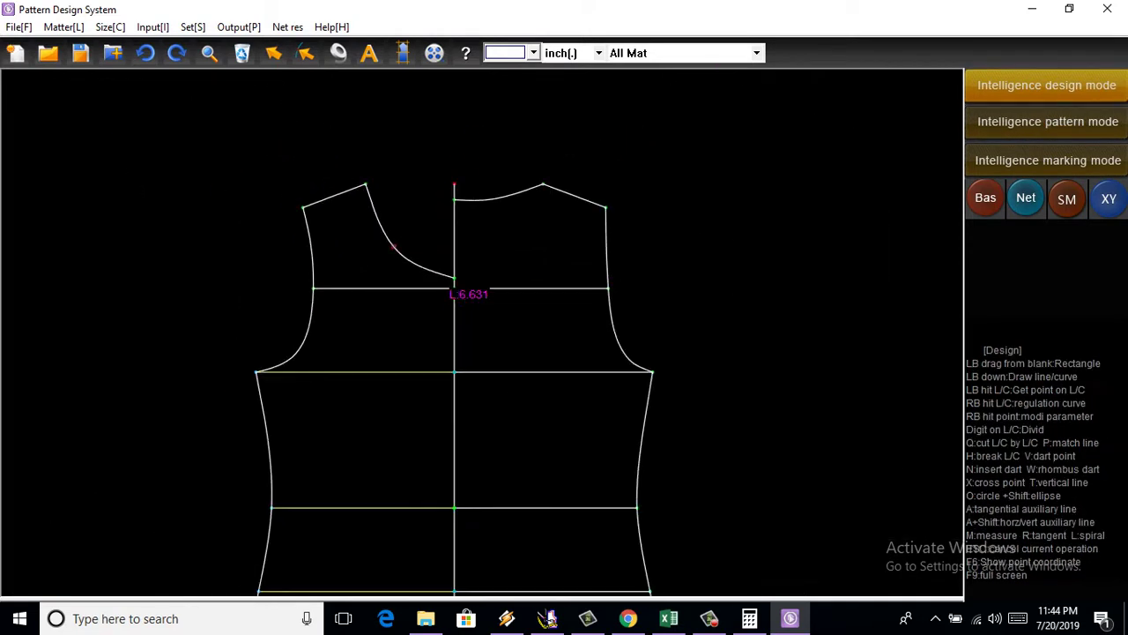
scroll(418, 136, "up", 2)
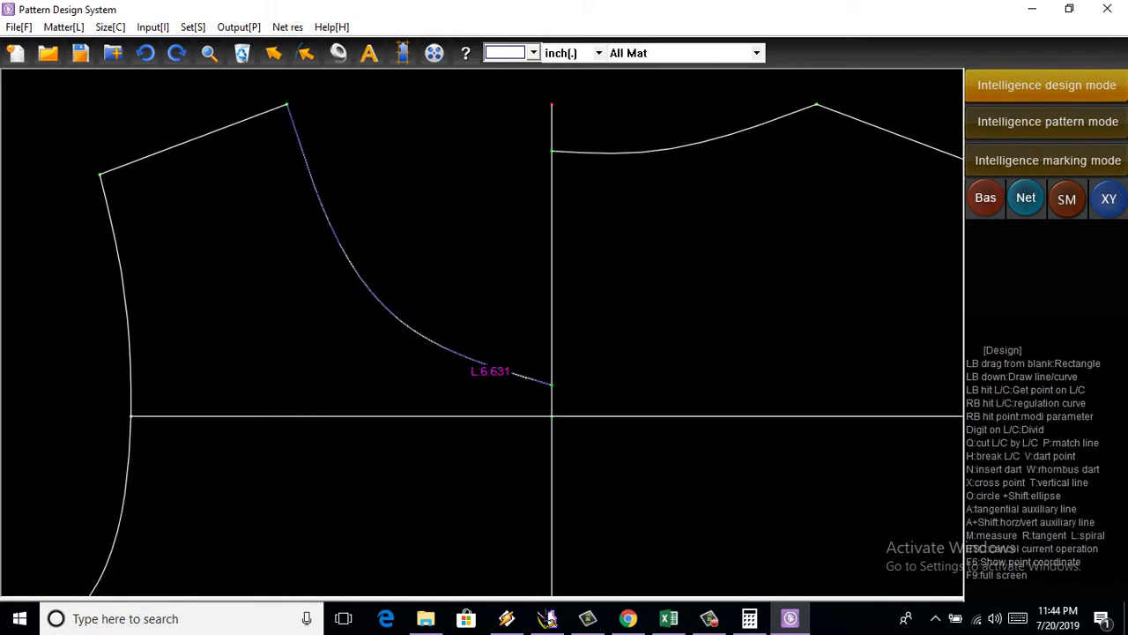
right_click(551, 384)
left_click_drag(398, 319, 519, 379)
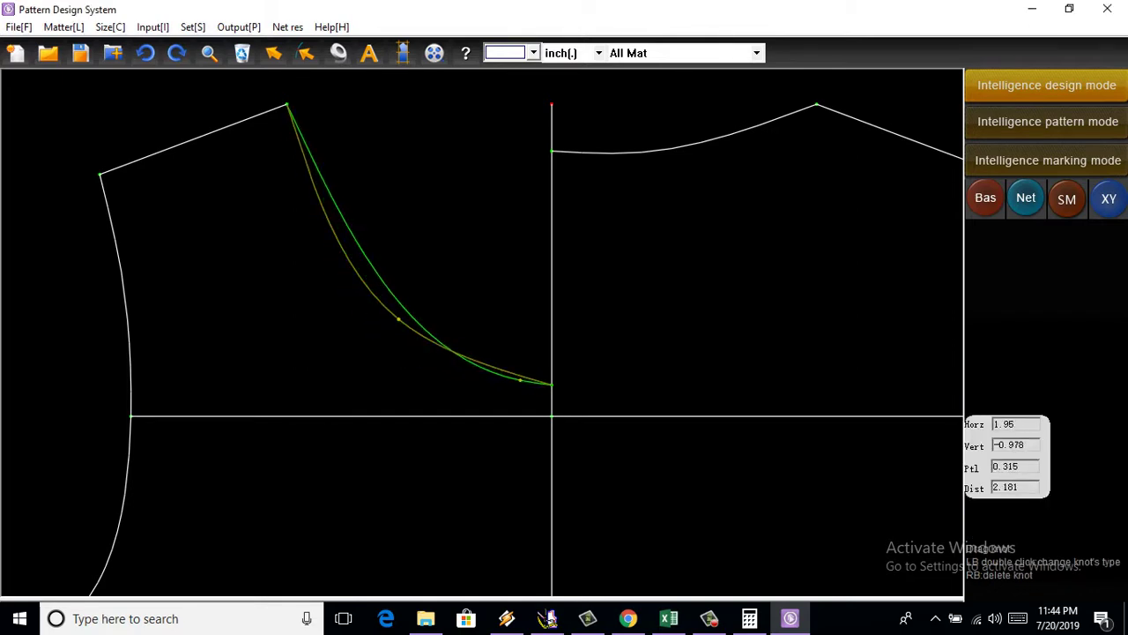
left_click_drag(520, 382, 523, 381)
Step: Lower the front neckline knots, including the one near the centre line, to smooth the scoop
scroll(329, 177, "up", 1)
scroll(329, 176, "up", 1)
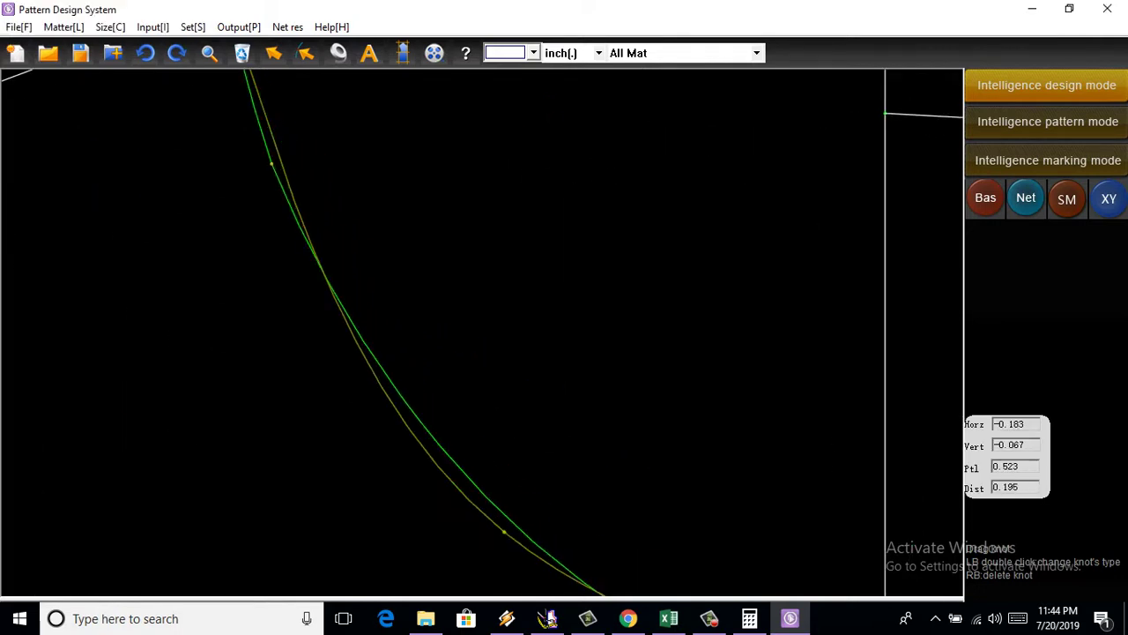
scroll(304, 202, "down", 2)
scroll(304, 202, "up", 1)
scroll(304, 202, "up", 1)
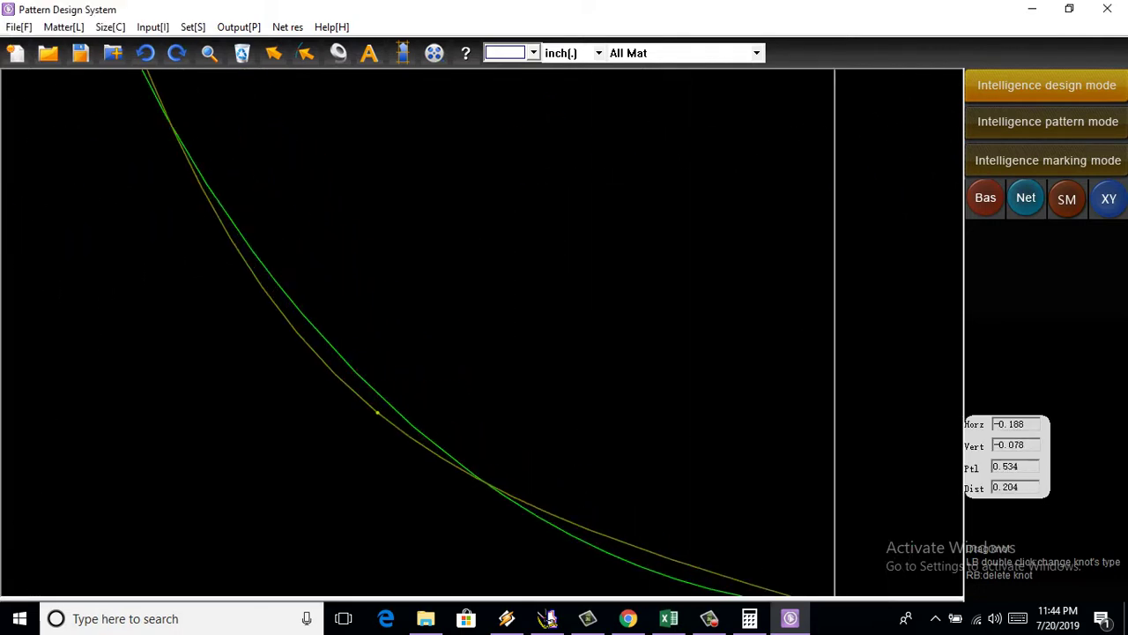
scroll(372, 285, "down", 2)
scroll(372, 286, "up", 1)
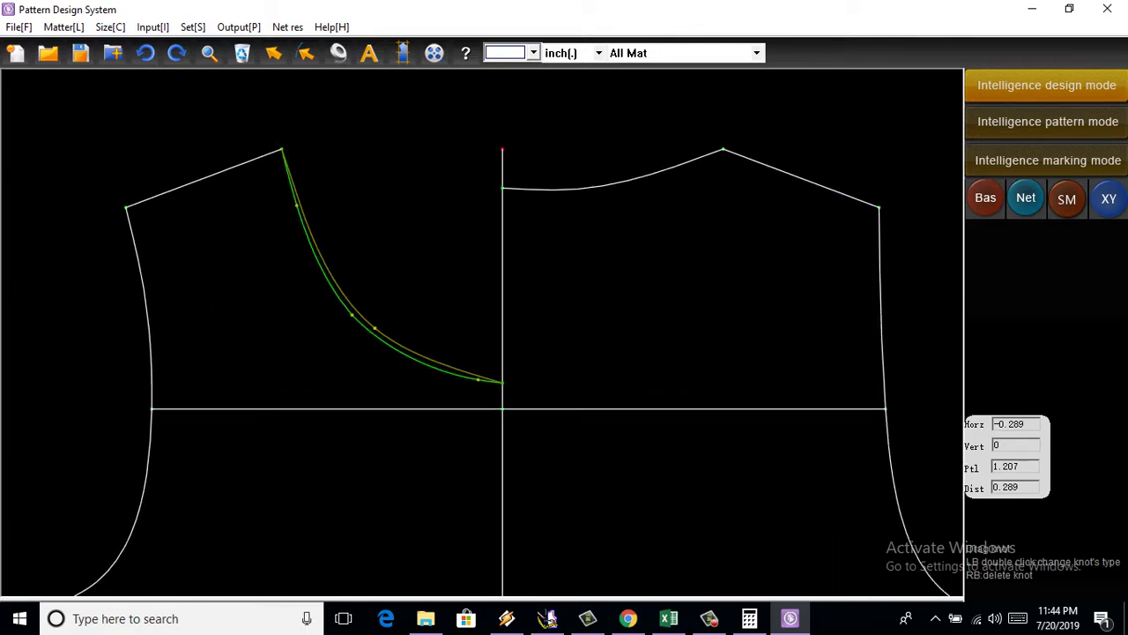
scroll(385, 341, "up", 1)
left_click_drag(327, 293, 329, 314)
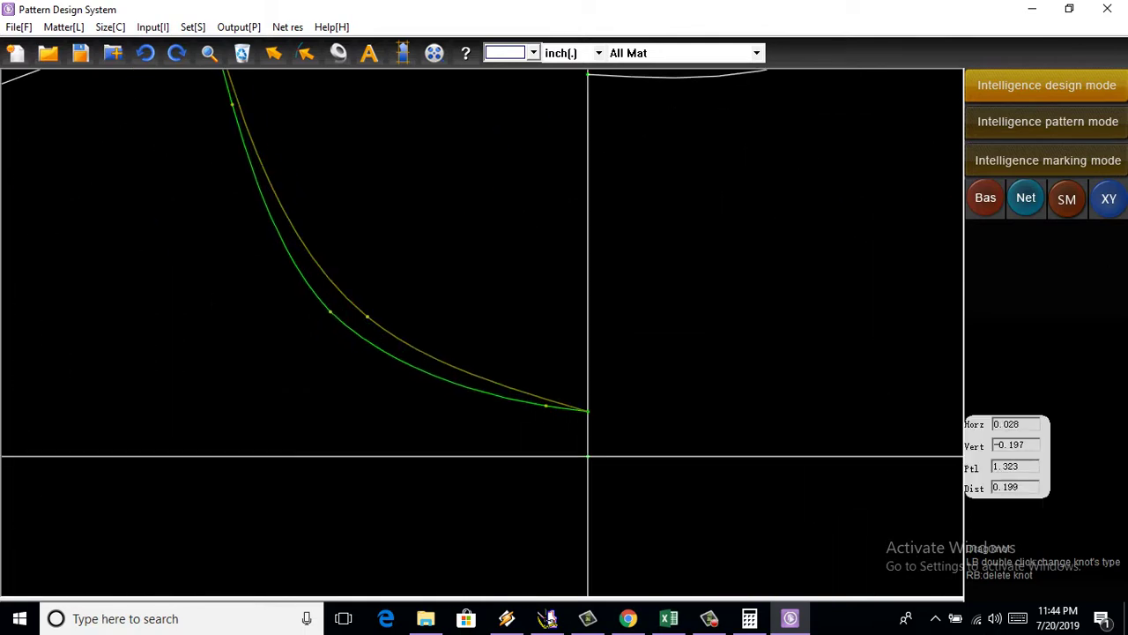
scroll(459, 283, "down", 2)
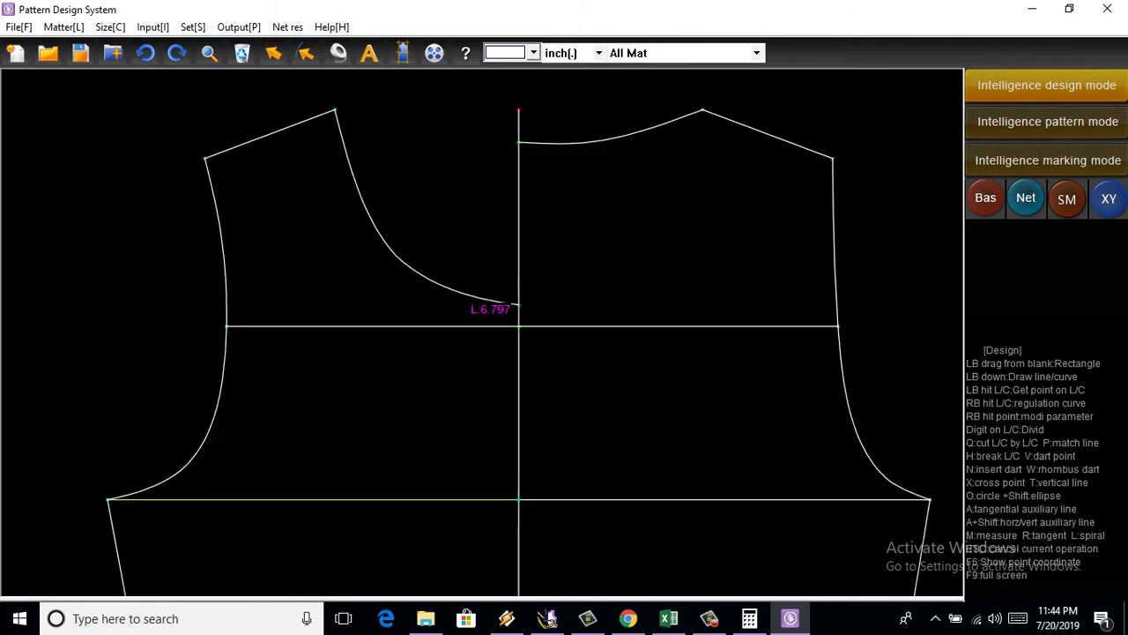
scroll(459, 284, "up", 1)
scroll(430, 282, "up", 2)
left_click_drag(452, 285, 450, 292)
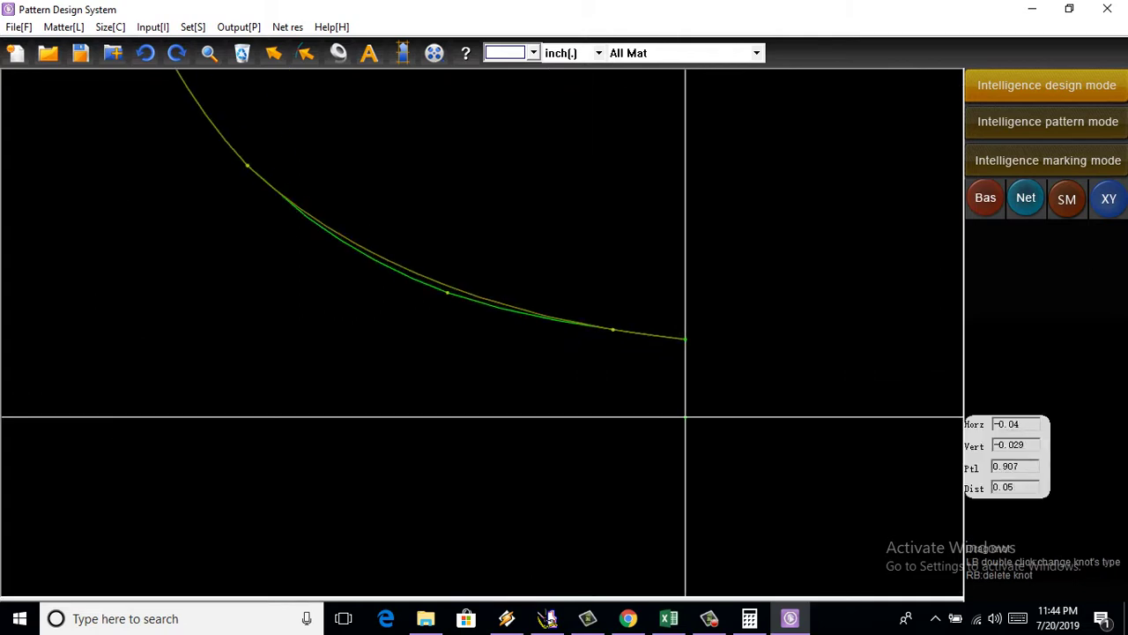
left_click_drag(612, 329, 612, 336)
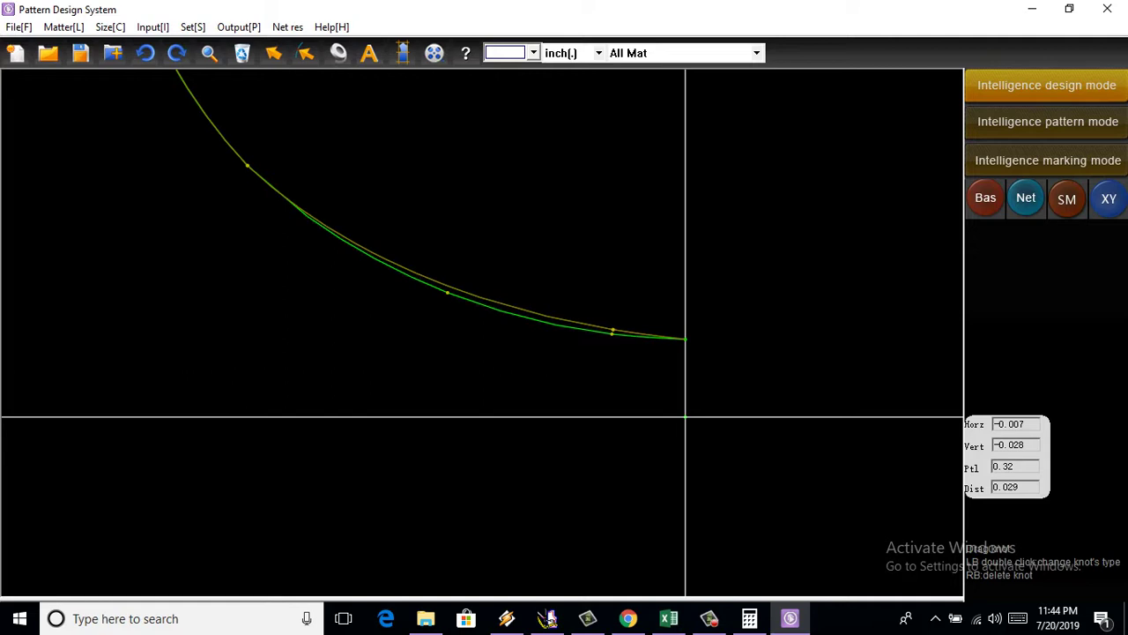
Step: Reopen the front neckline knots and nudge one to reach the smooth 6.816 curve
scroll(483, 332, "down", 3)
scroll(483, 332, "up", 3)
right_click(435, 164)
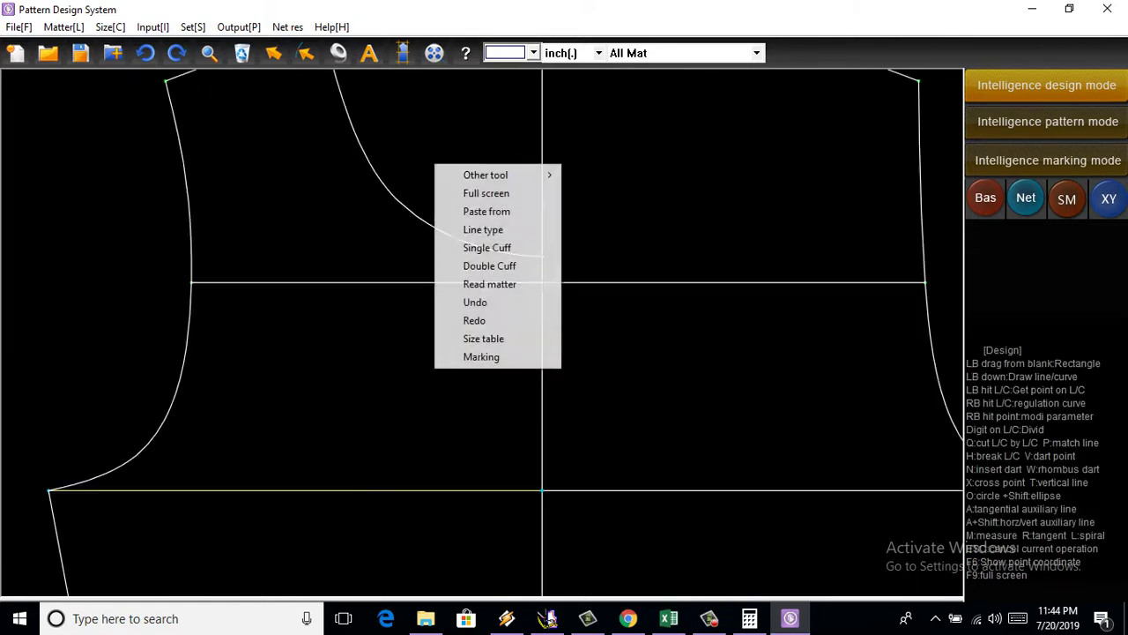
key("Escape")
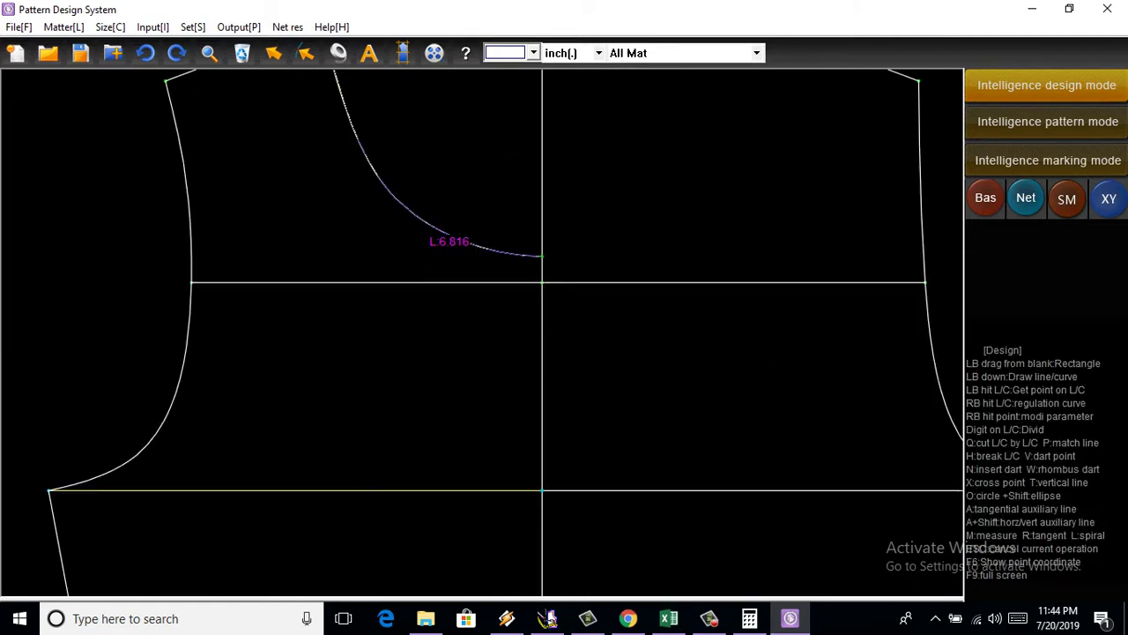
right_click(429, 225)
left_click_drag(360, 166, 360, 172)
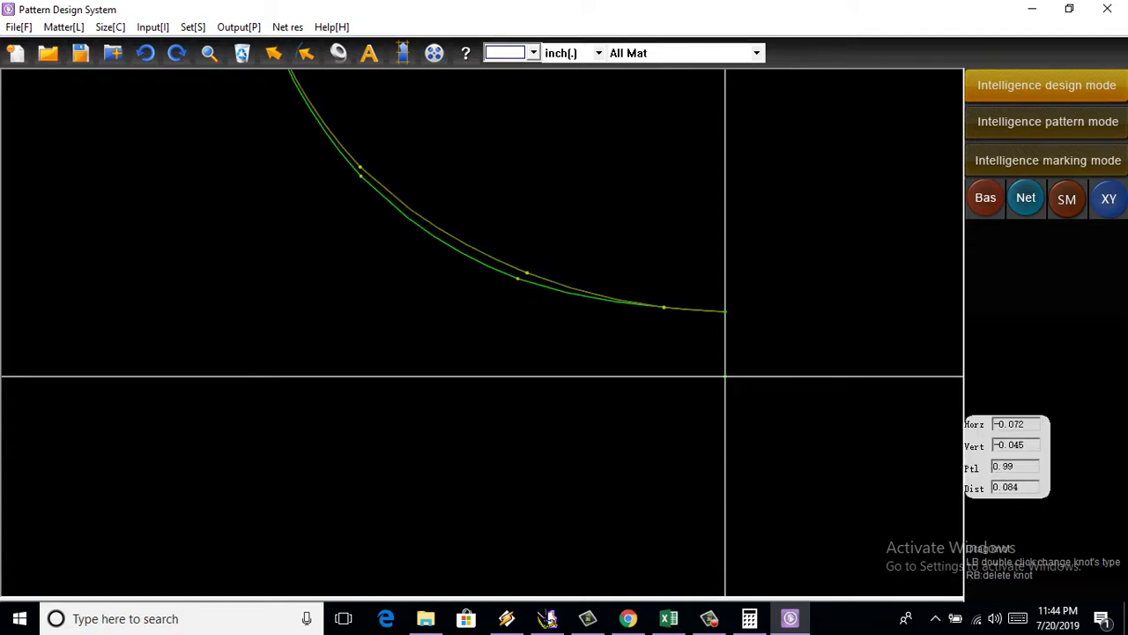
scroll(483, 332, "down", 2)
scroll(482, 333, "down", 1)
Step: Drag the back neckline knots to flatten it near the centre line
key("Escape")
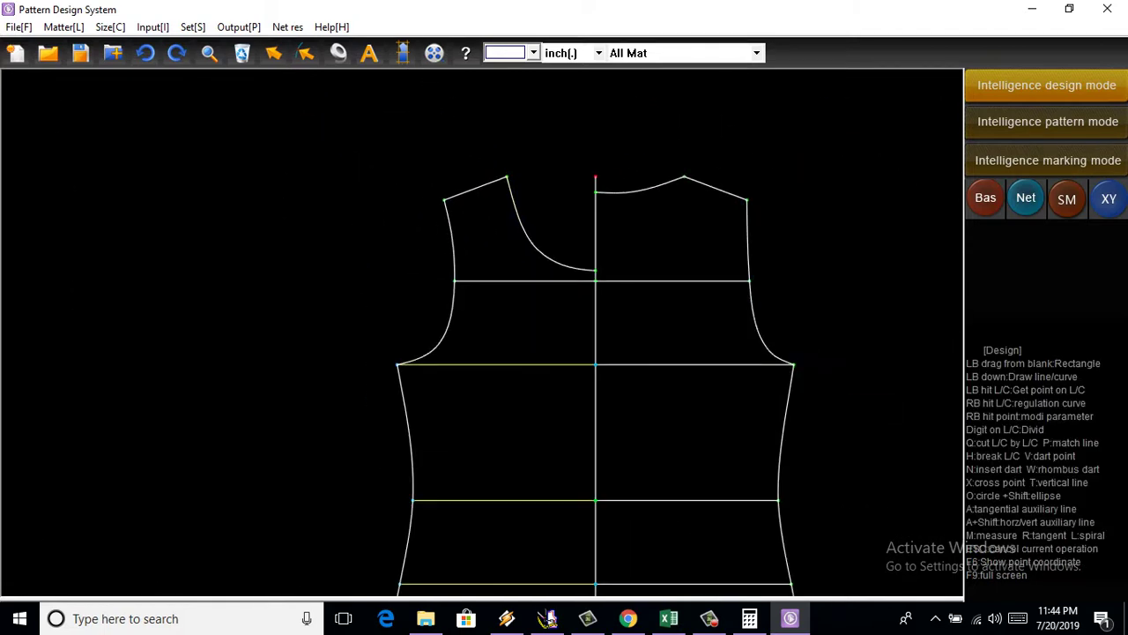
scroll(483, 332, "down", 1)
scroll(597, 181, "up", 2)
scroll(597, 181, "up", 2)
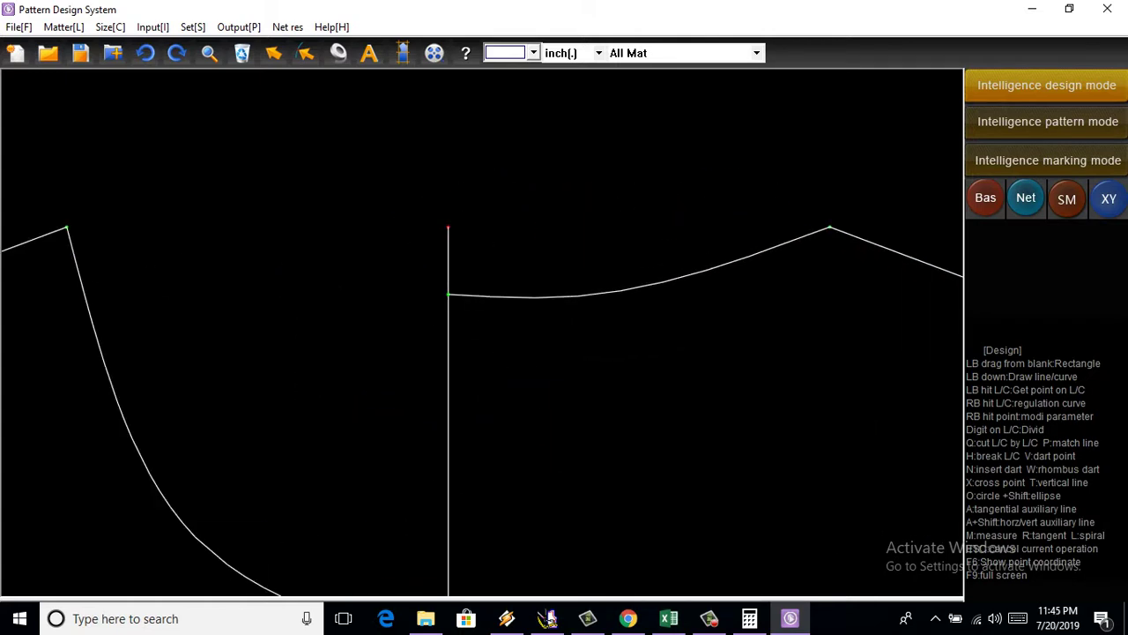
right_click(749, 258)
left_click_drag(687, 278, 861, 238)
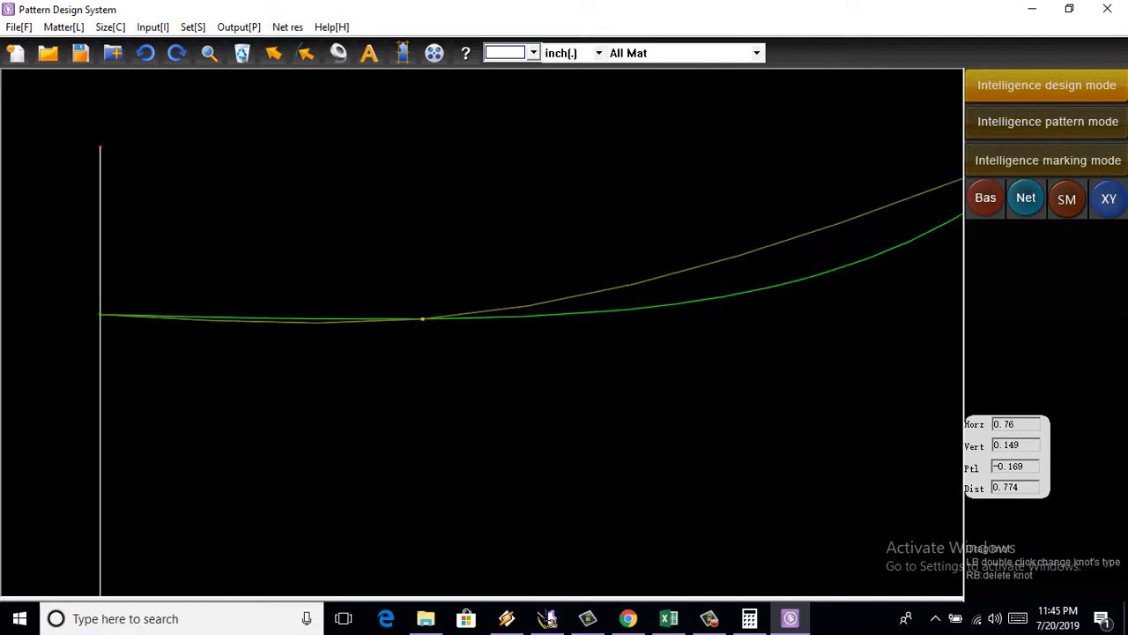
middle_click_drag(617, 352, 388, 328)
left_click_drag(368, 300, 225, 298)
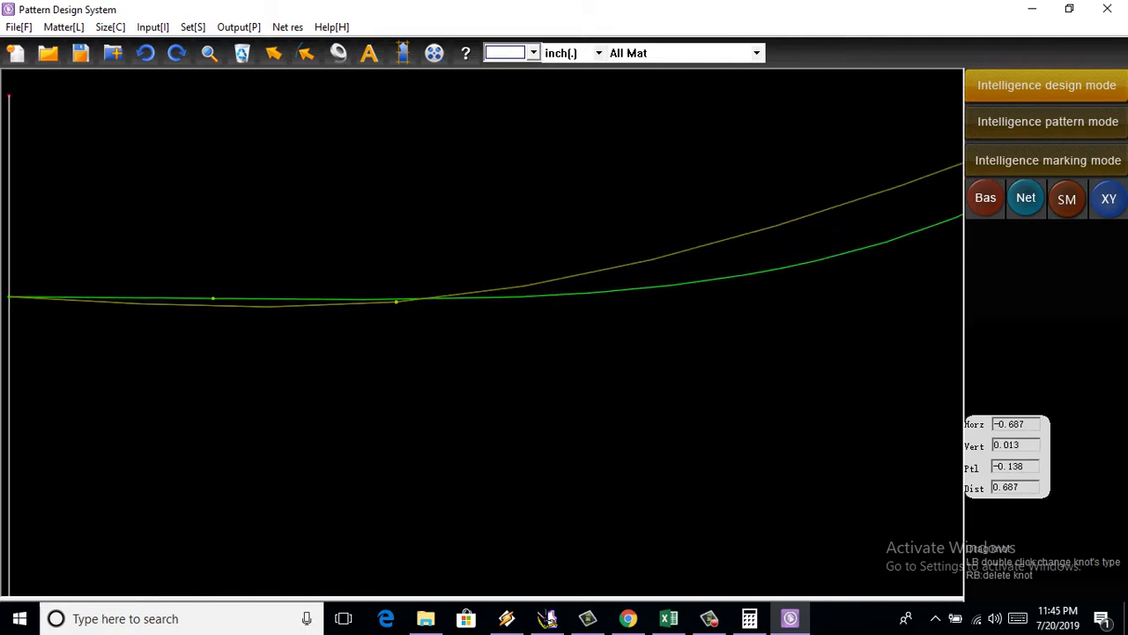
key("Escape")
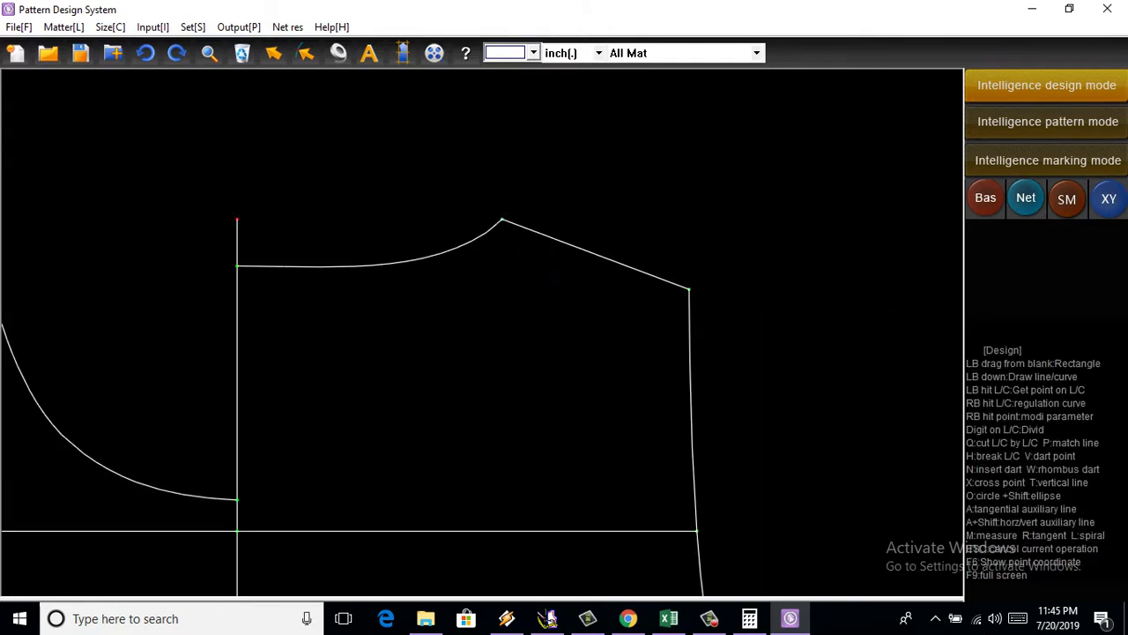
Step: Fine-tune the back neckline knot near the shoulder and commit the shape
right_click(370, 263)
scroll(362, 262, "up", 3)
left_click_drag(414, 255, 416, 256)
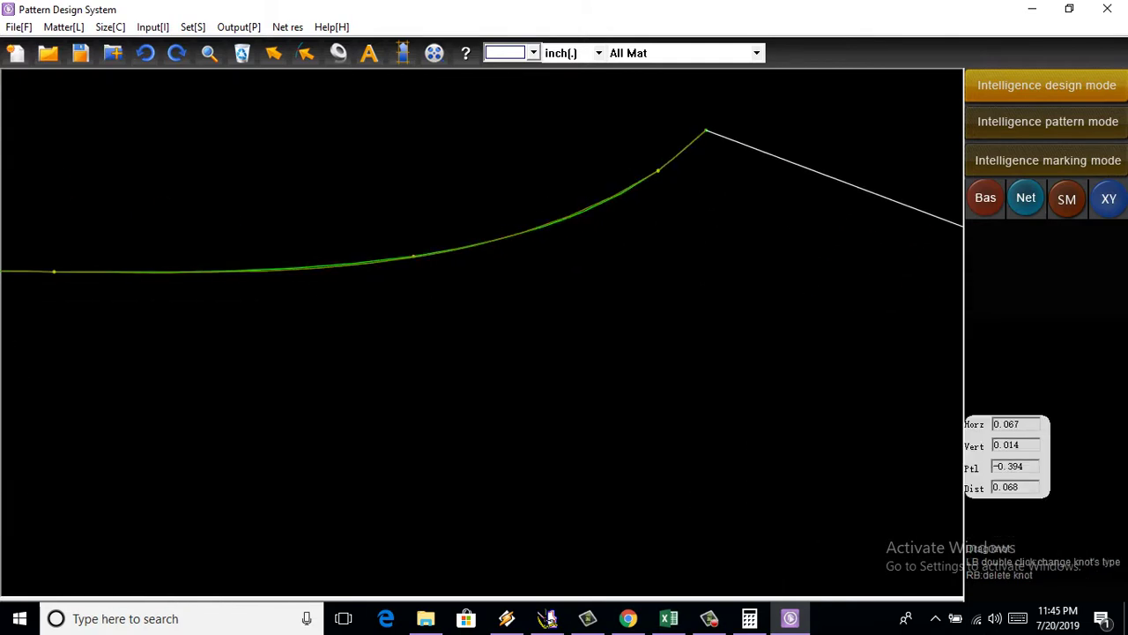
key("Escape")
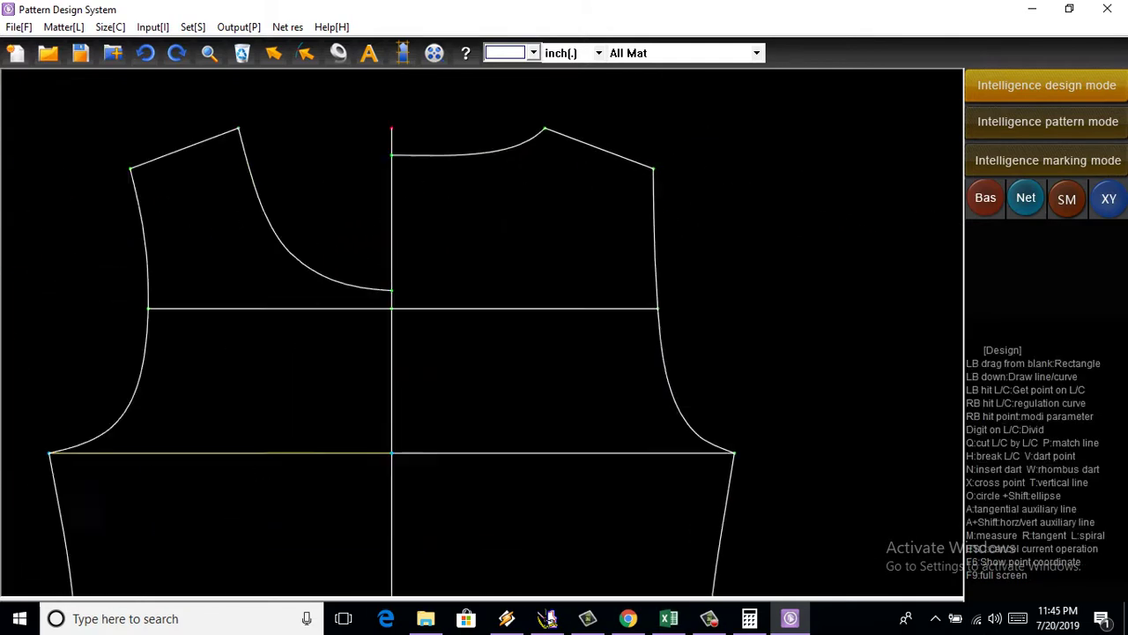
Step: Switch to the curve-length Measure tool
scroll(679, 233, "up", 2)
scroll(678, 234, "down", 2)
scroll(679, 233, "up", 2)
scroll(678, 233, "down", 2)
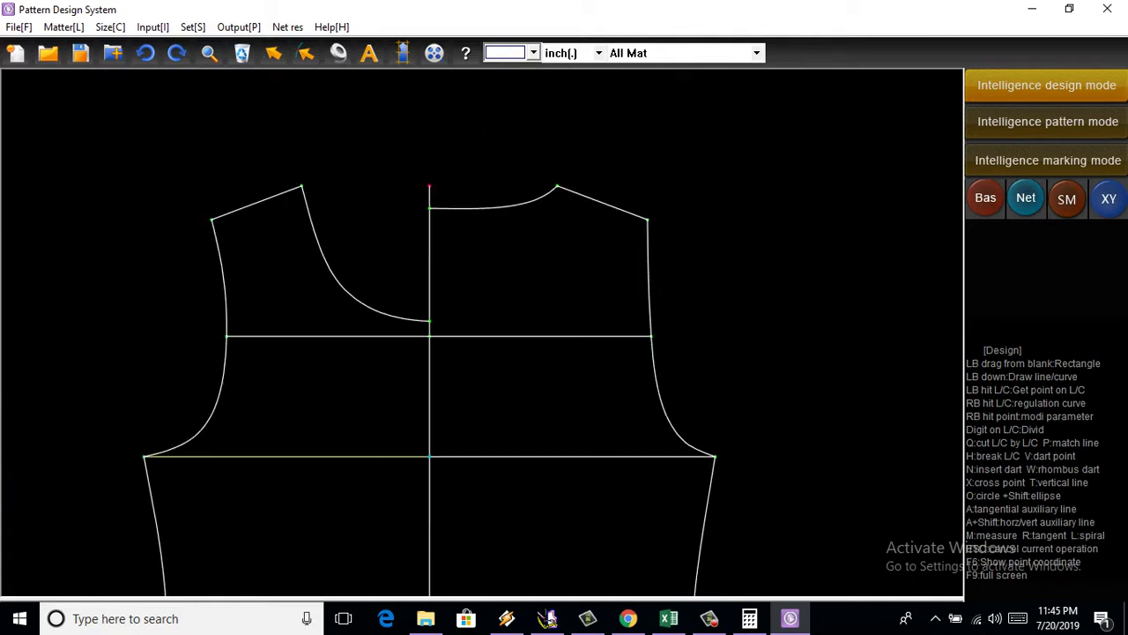
scroll(335, 368, "up", 1)
scroll(335, 367, "up", 1)
scroll(335, 368, "up", 1)
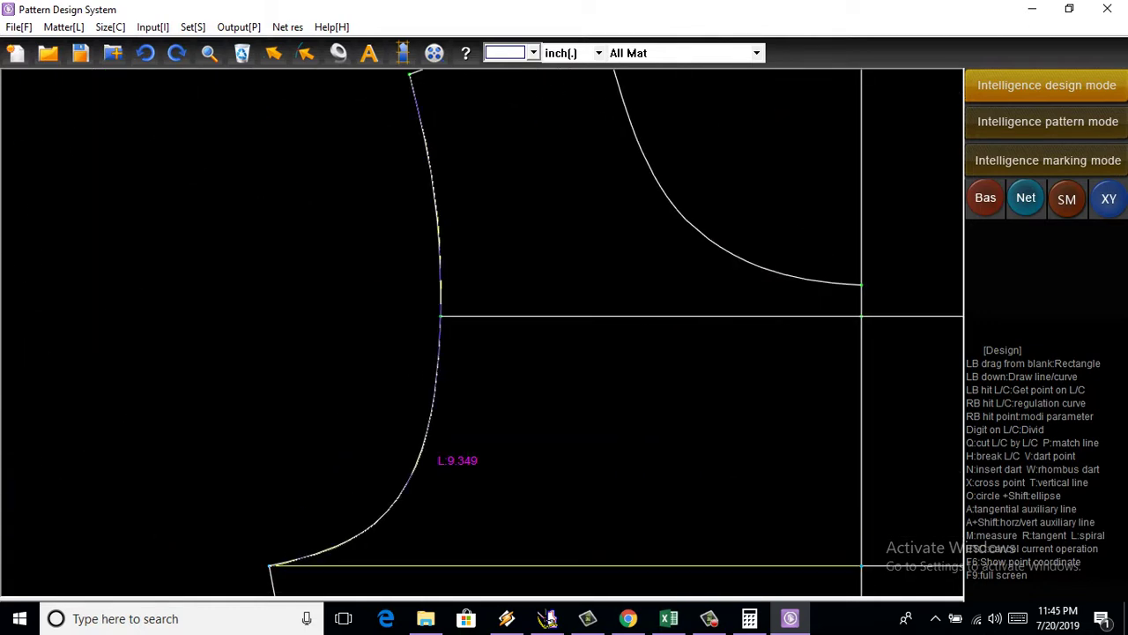
left_click(338, 53)
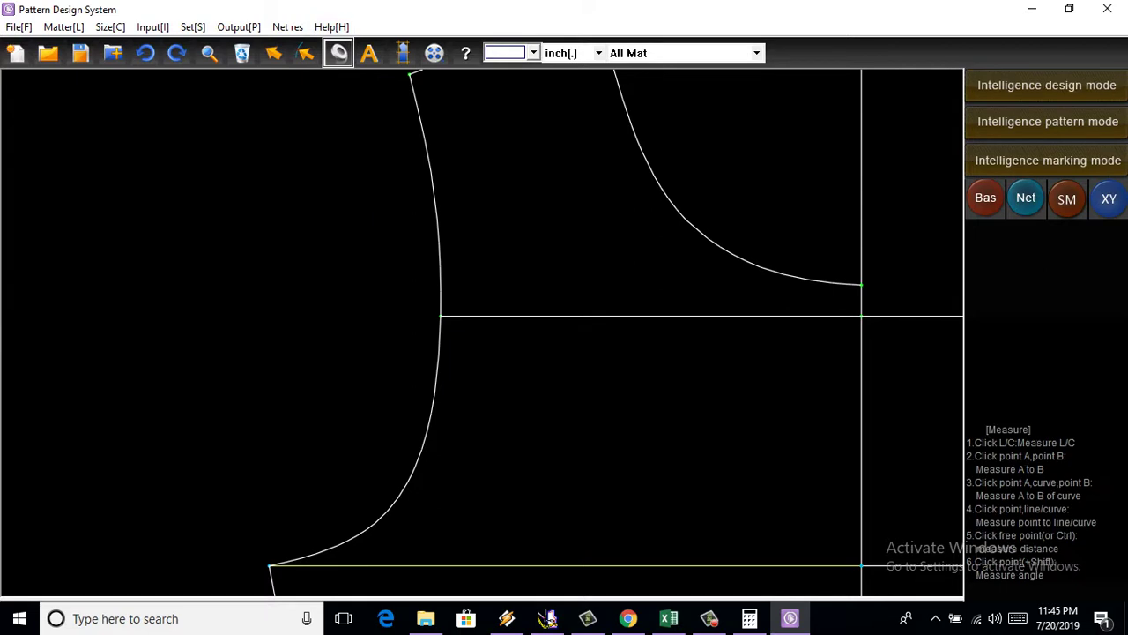
Step: Measure both armholes (9.349 and 8.774, total 18.123) and bring up the Excel spec sheet
scroll(264, 308, "down", 2)
scroll(265, 308, "down", 2)
scroll(264, 308, "down", 1)
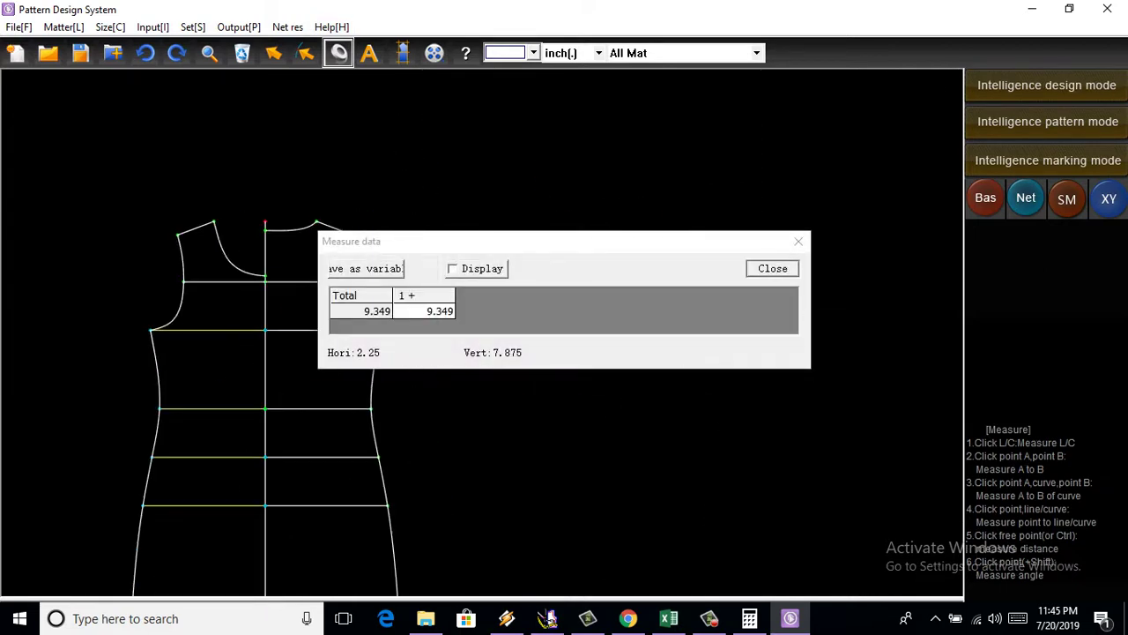
scroll(264, 308, "down", 1)
scroll(264, 317, "up", 1)
scroll(265, 318, "up", 3)
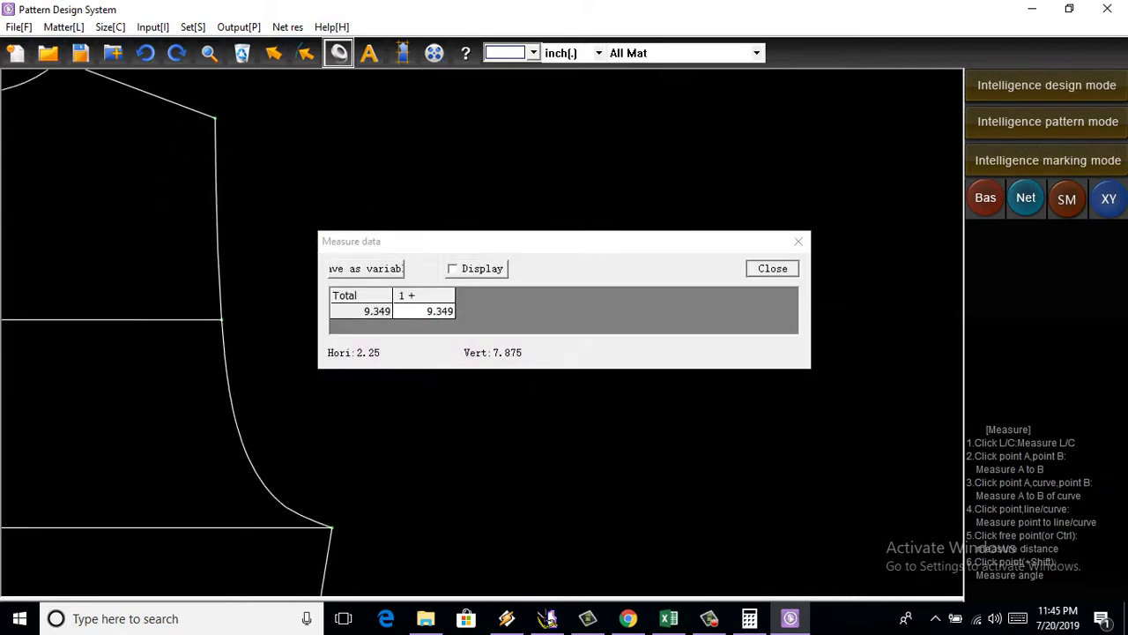
left_click(217, 194)
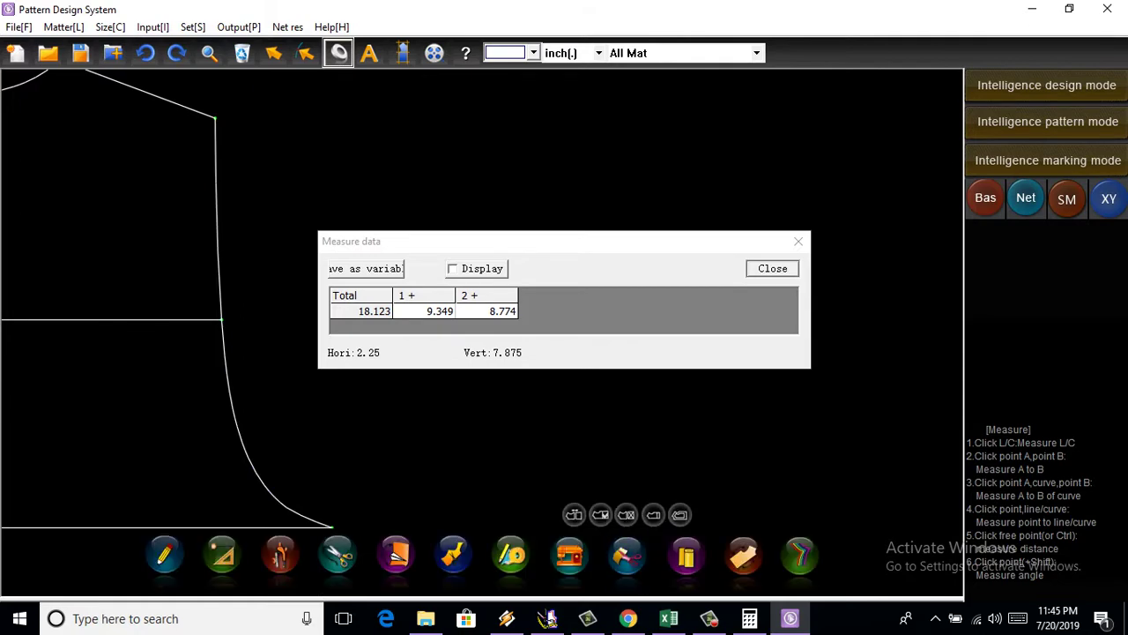
left_click(668, 618)
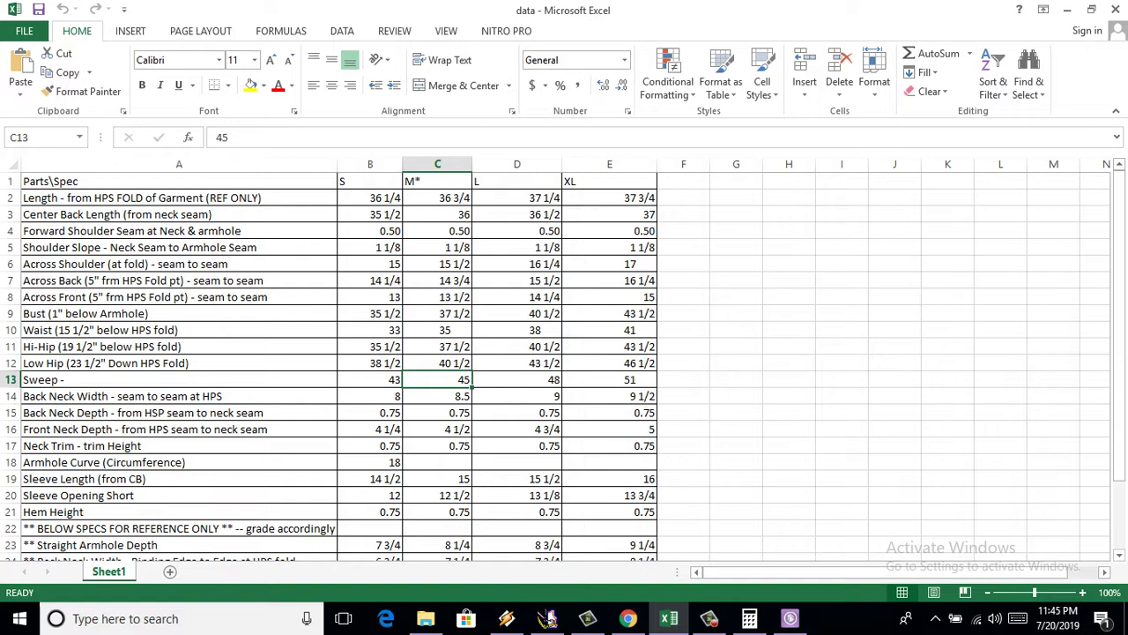
Step: Read the size S Armhole Curve spec of 18 in Excel, then return to Pattern Design System
key("Down")
key("Down")
key("Down")
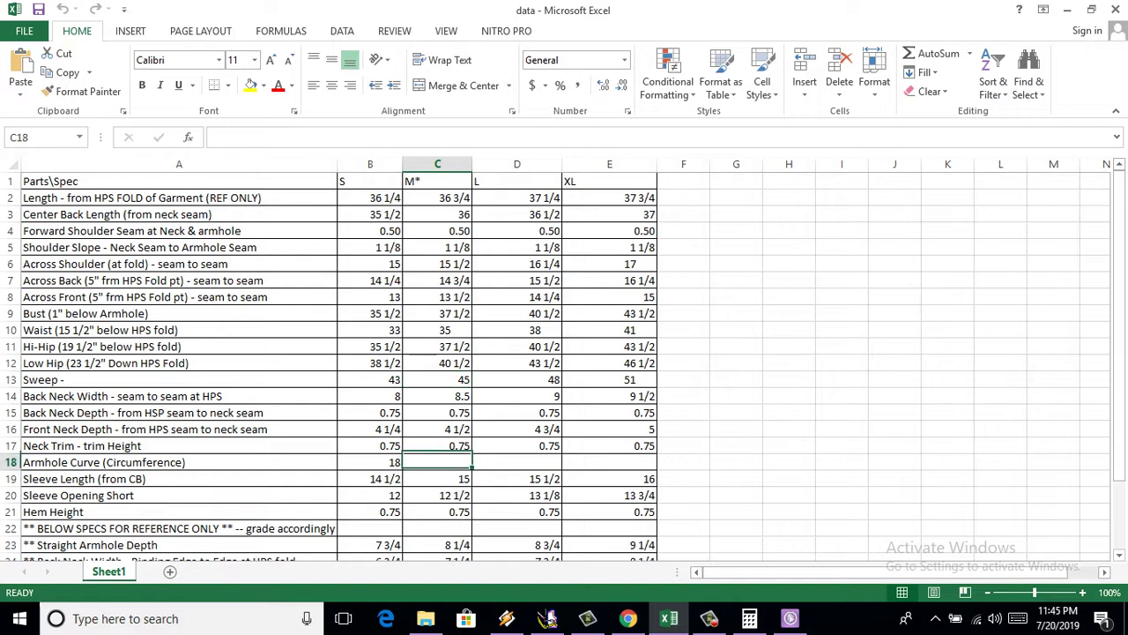
key("Down")
key("Left")
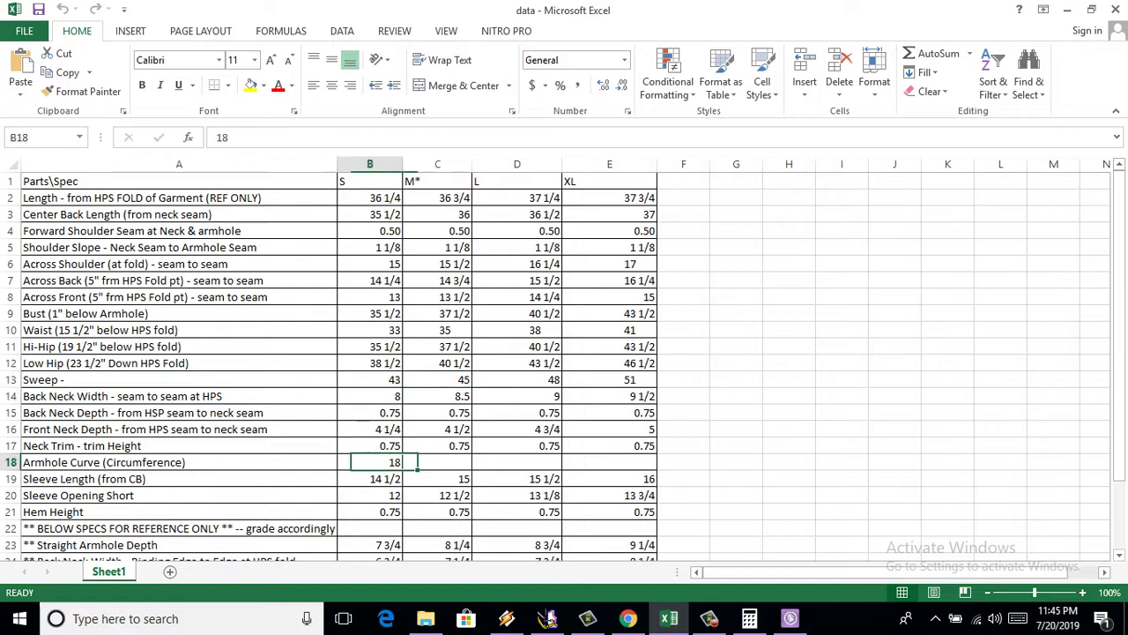
key("Right")
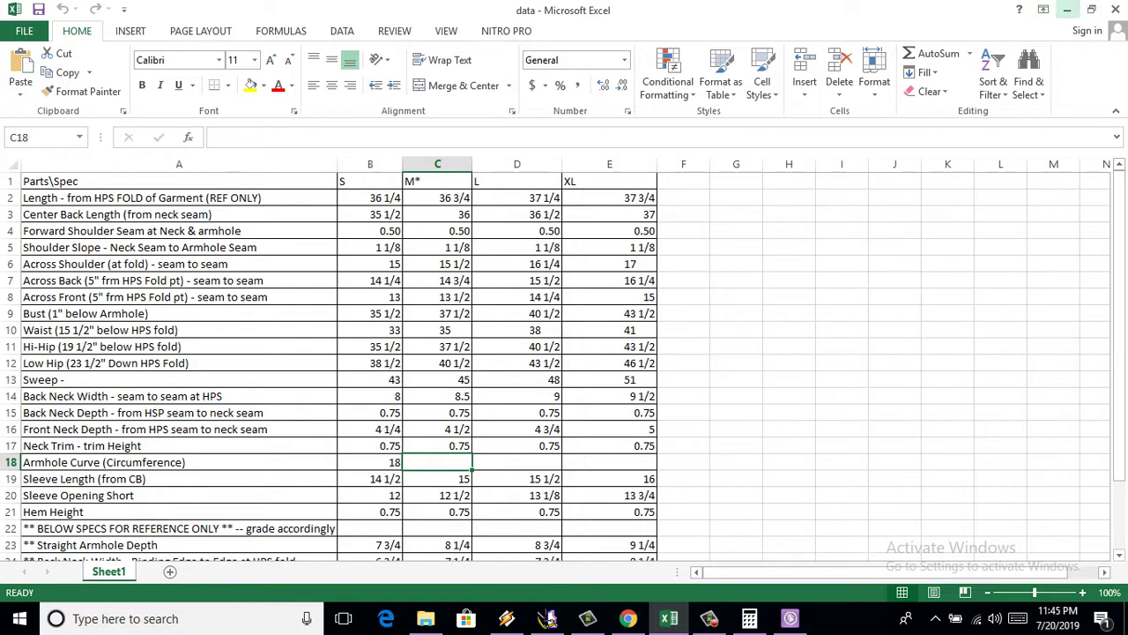
key("alt+Tab")
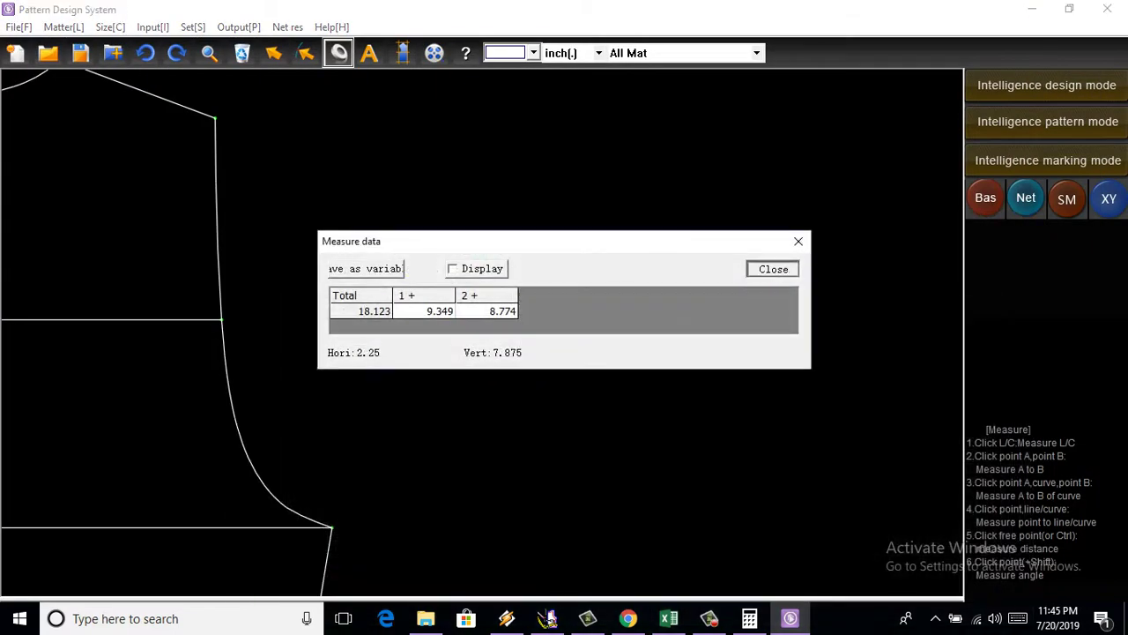
Step: Close the Measure data results and pick Transform copy in Intelligence pattern mode
key("Escape")
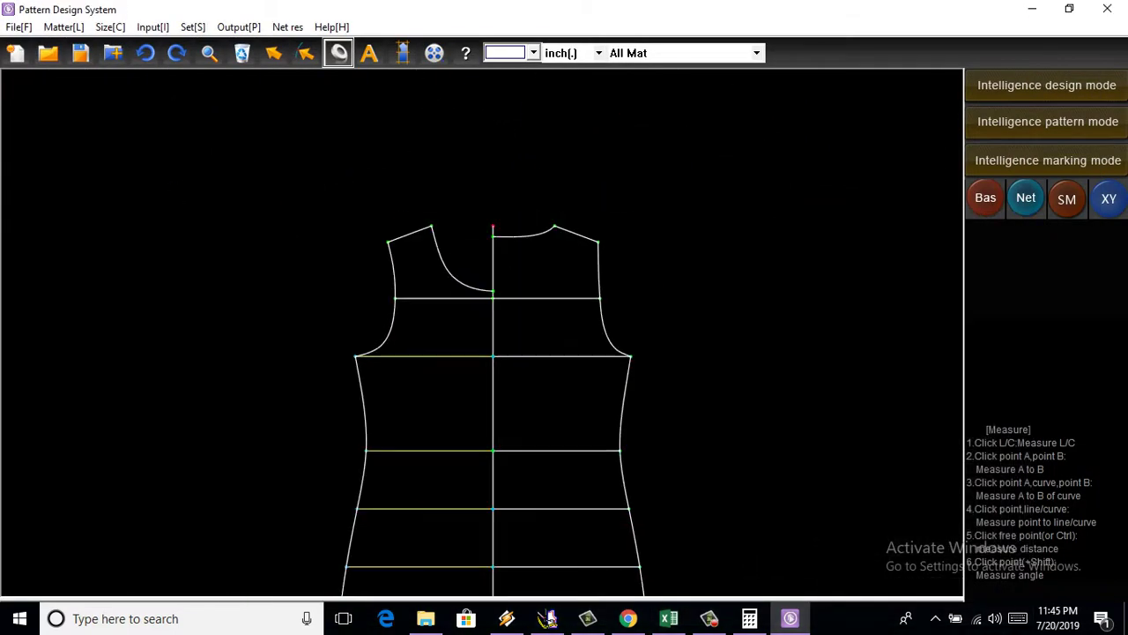
left_click(1048, 121)
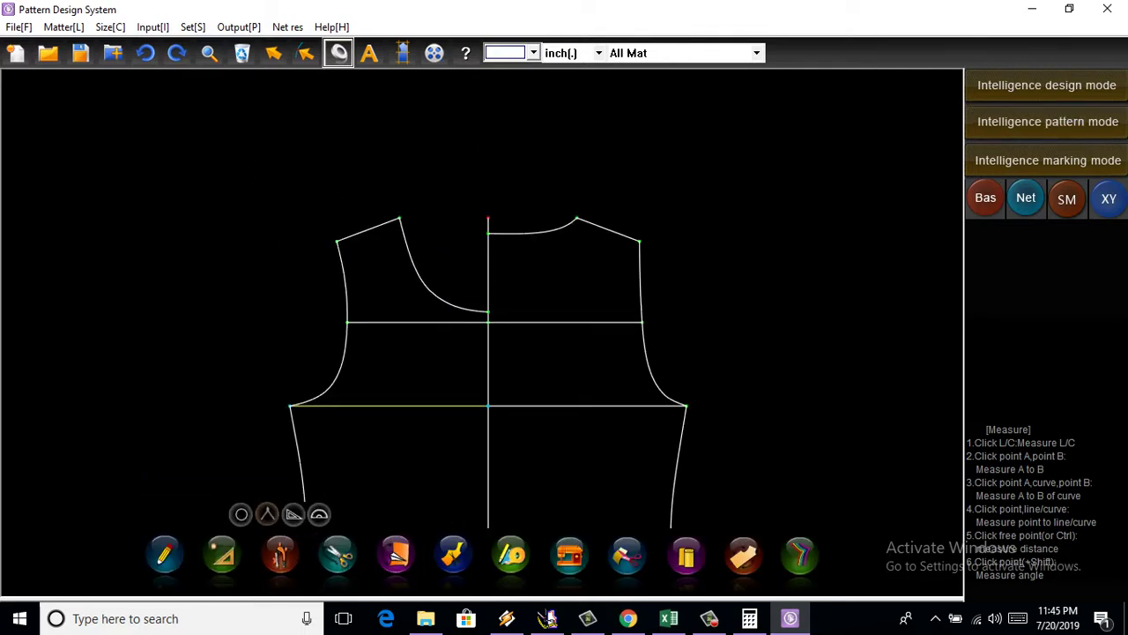
left_click(258, 514)
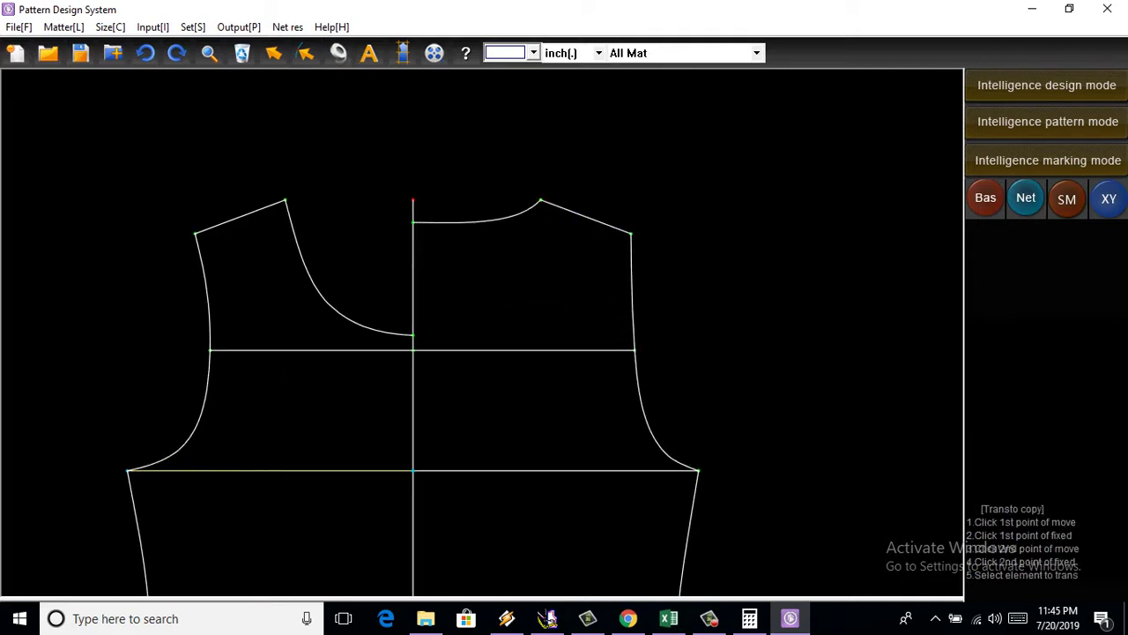
Step: Copy and rotate both armhole curves onto the shoulder points, then return to design mode
scroll(533, 194, "up", 3)
scroll(667, 267, "down", 2)
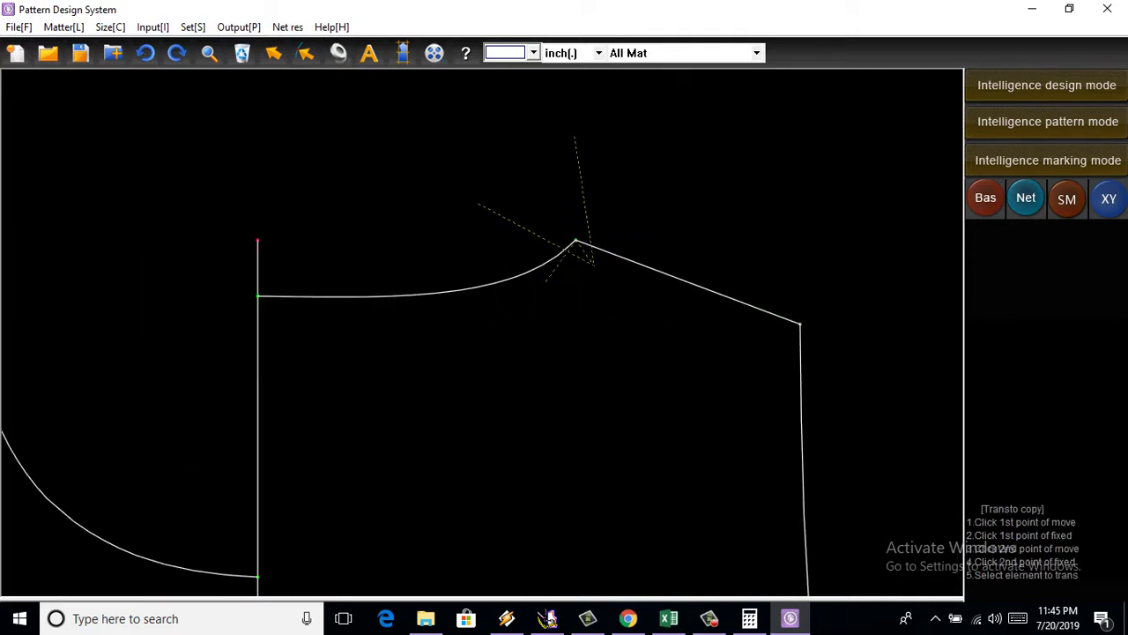
scroll(667, 267, "down", 1)
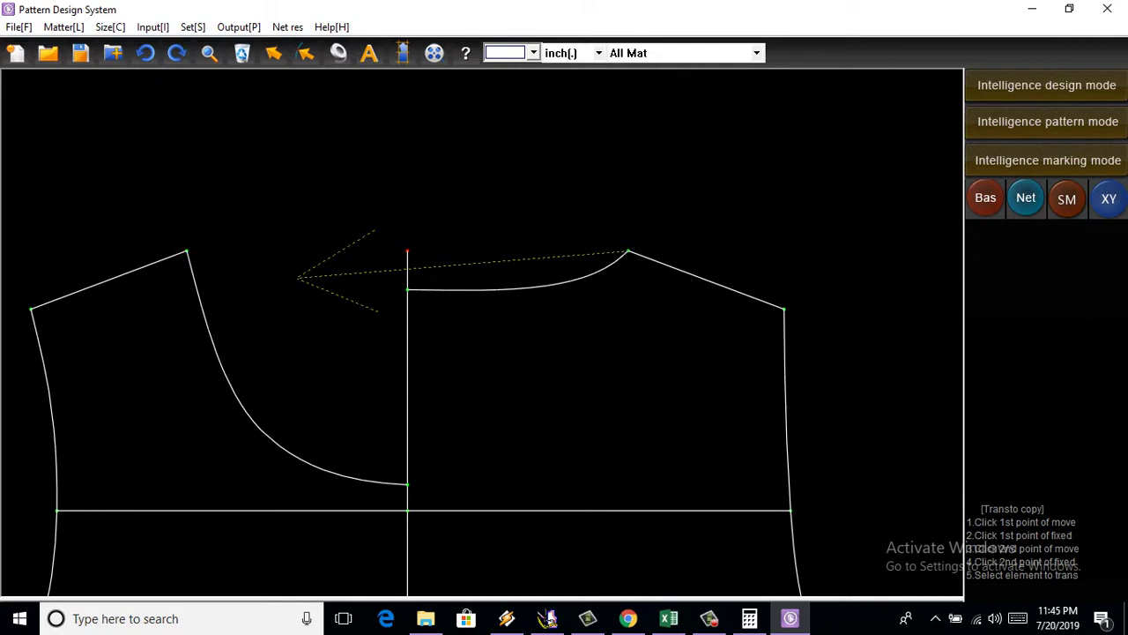
scroll(299, 278, "down", 1)
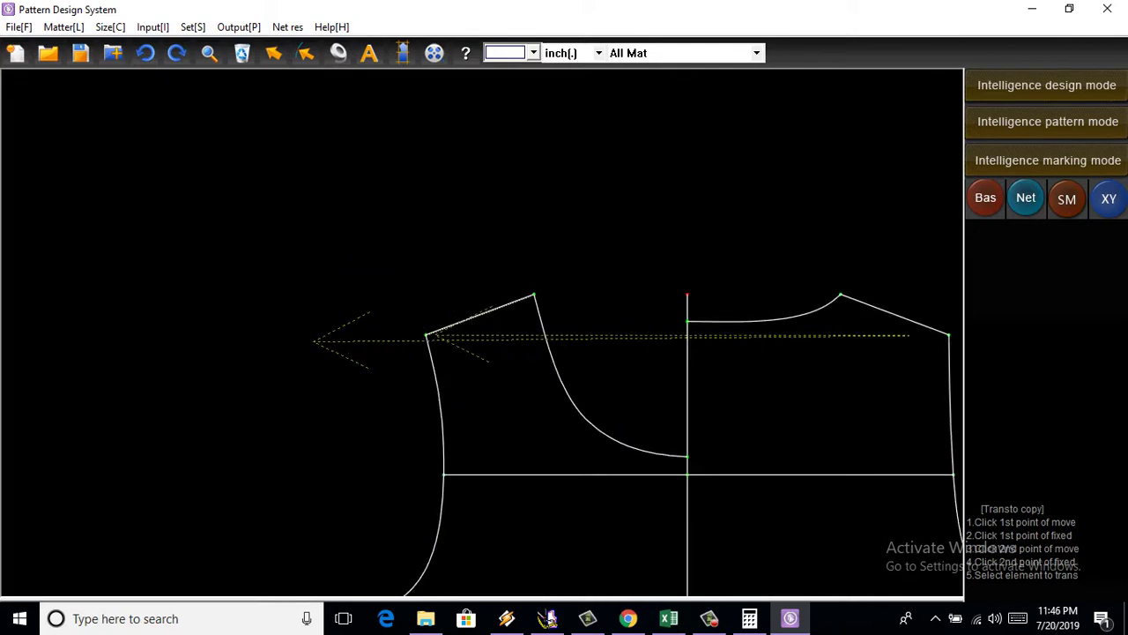
scroll(314, 341, "down", 2)
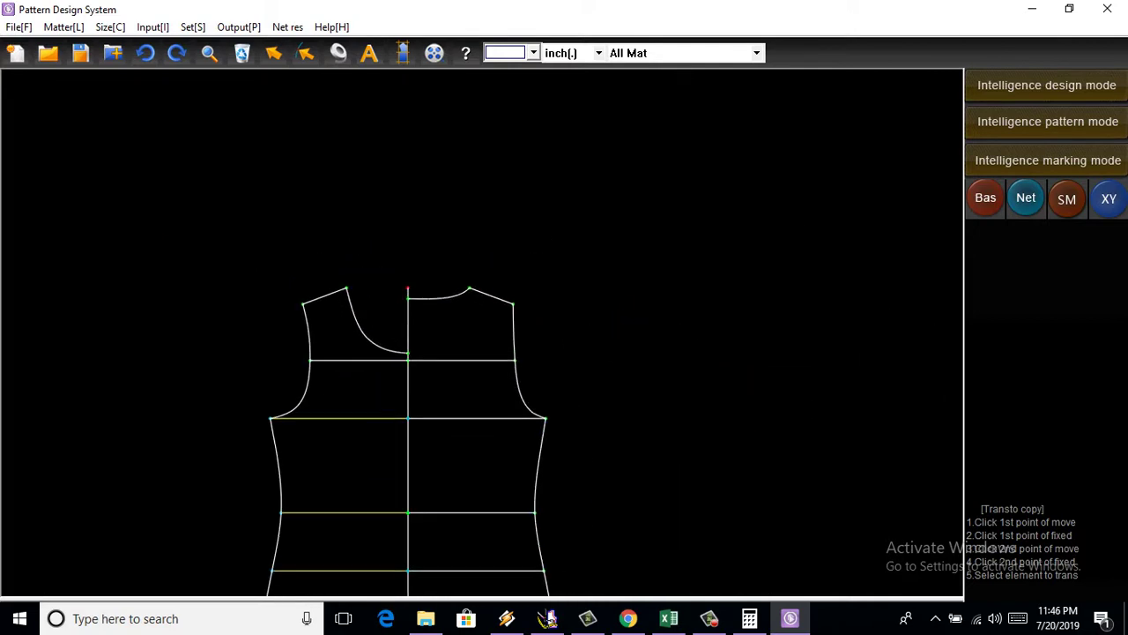
scroll(434, 301, "up", 1)
scroll(434, 300, "up", 1)
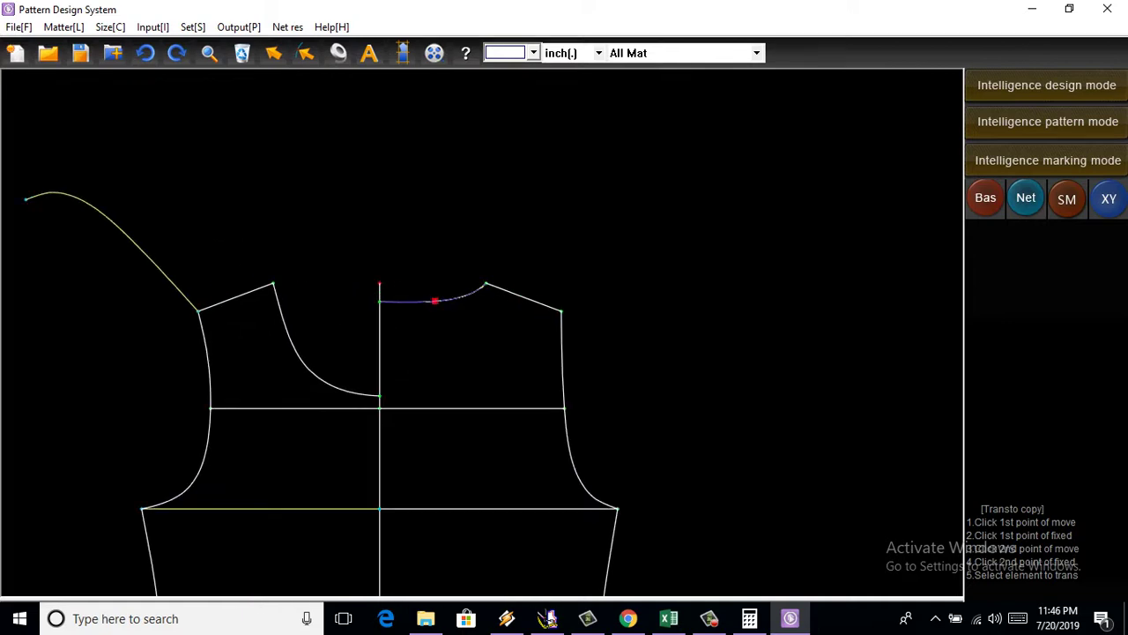
scroll(213, 315, "up", 1)
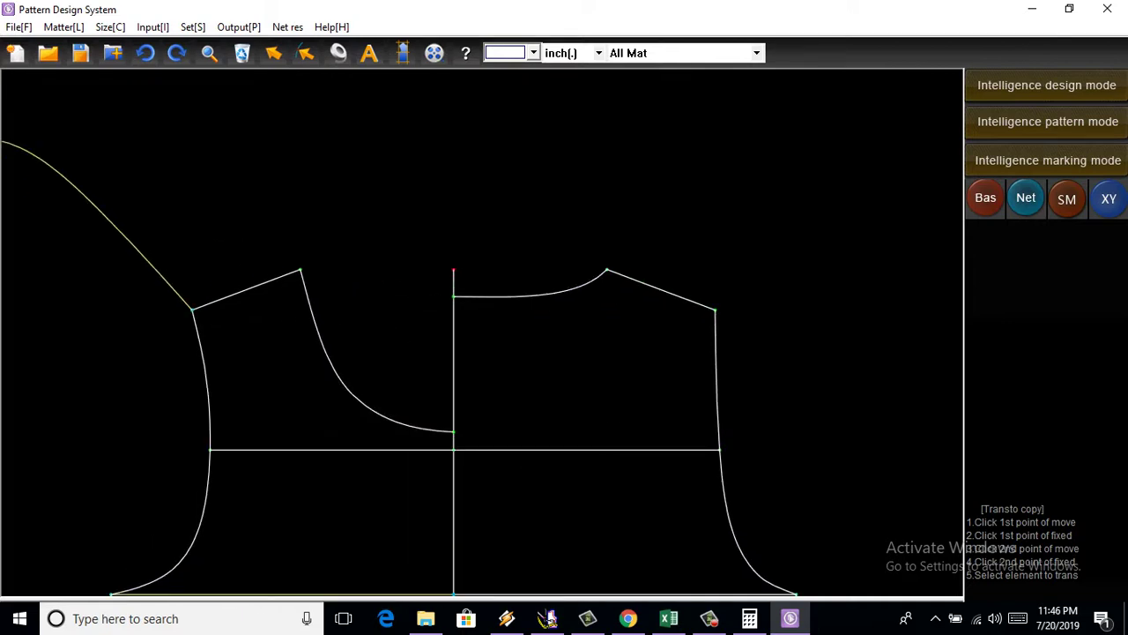
scroll(571, 317, "down", 1)
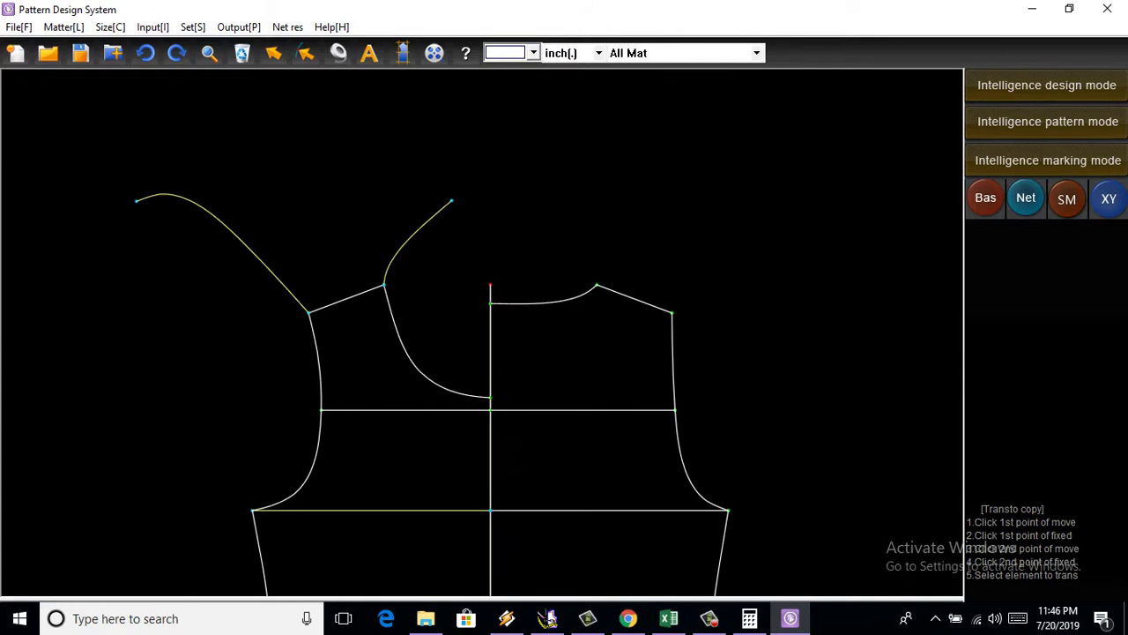
scroll(476, 308, "down", 2)
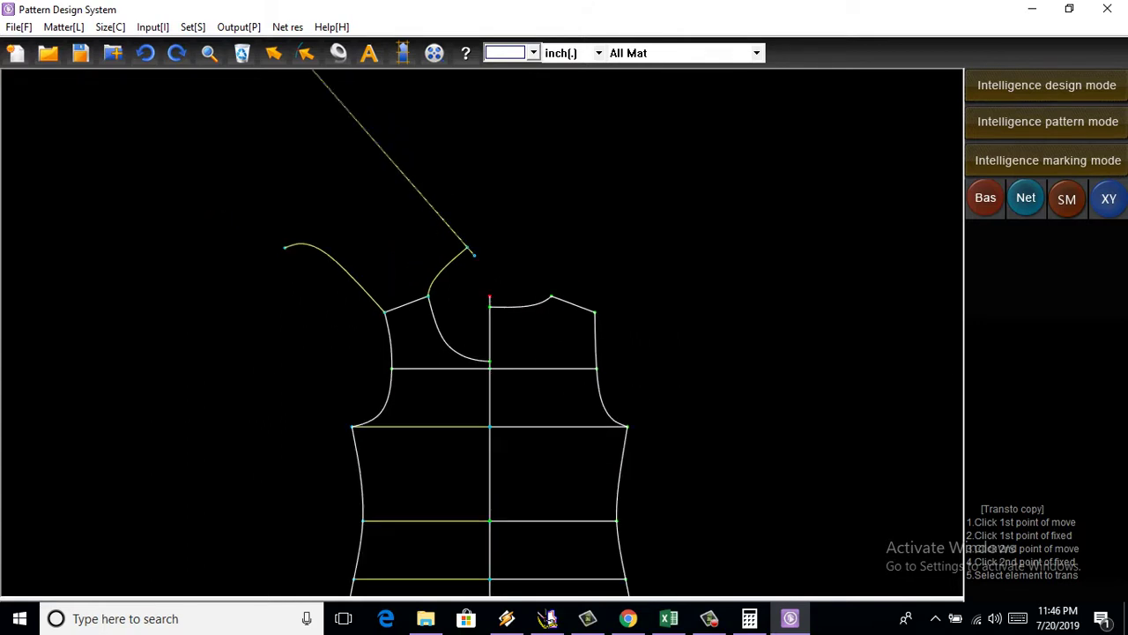
scroll(238, 308, "down", 1)
scroll(378, 315, "up", 3)
scroll(408, 302, "up", 1)
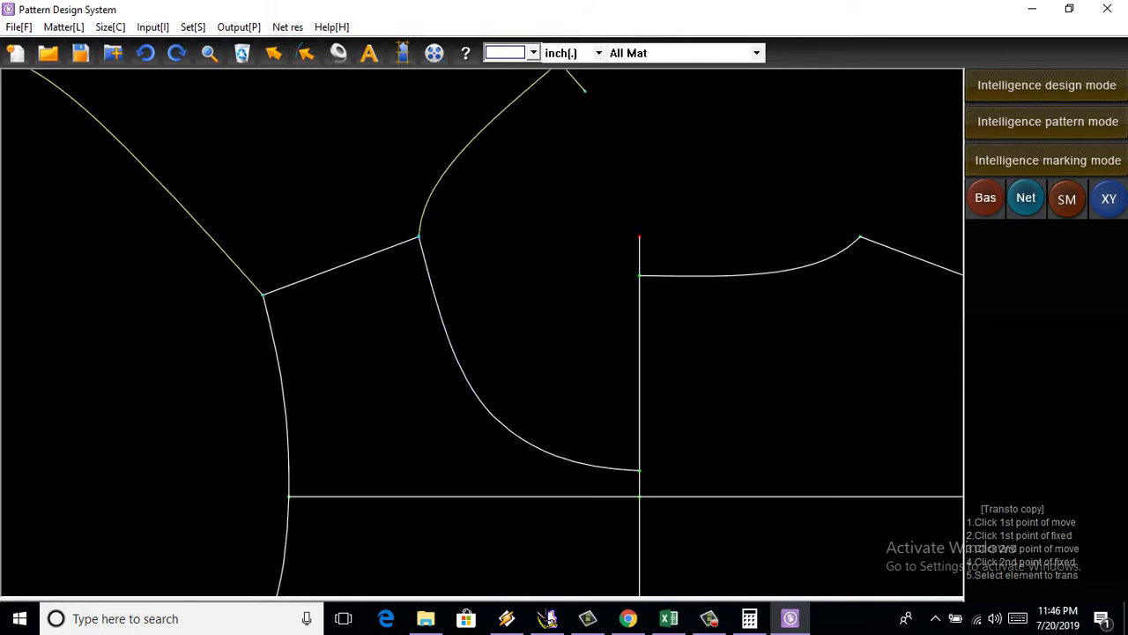
scroll(444, 277, "up", 1)
scroll(394, 299, "down", 4)
scroll(366, 300, "up", 1)
scroll(366, 306, "up", 1)
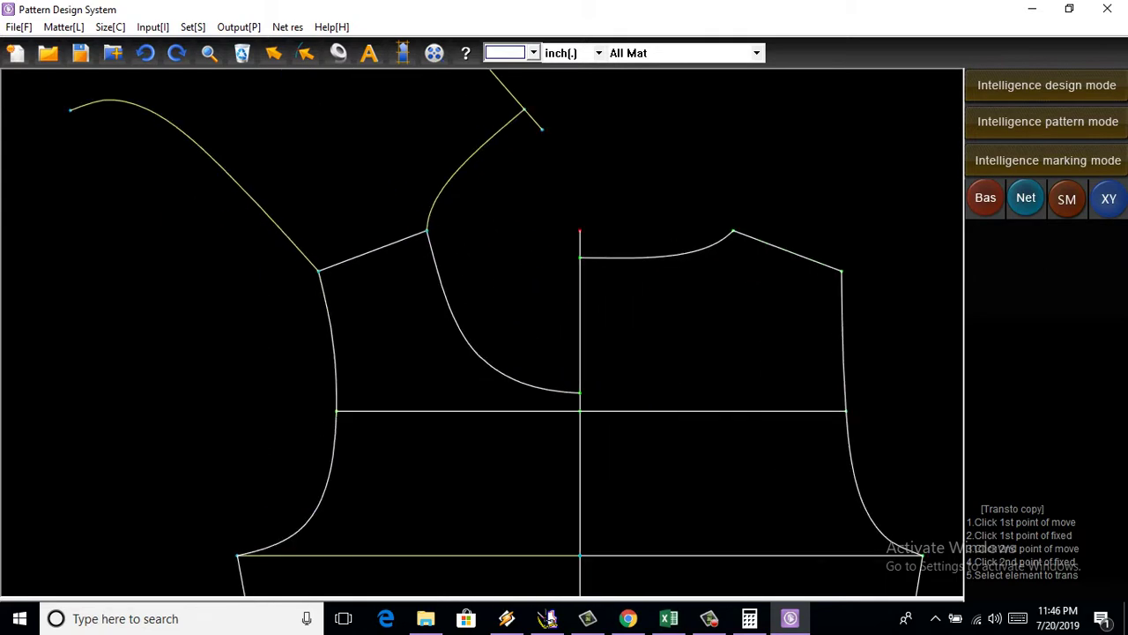
scroll(361, 270, "up", 1)
scroll(322, 270, "up", 1)
scroll(315, 300, "down", 3)
scroll(298, 298, "up", 2)
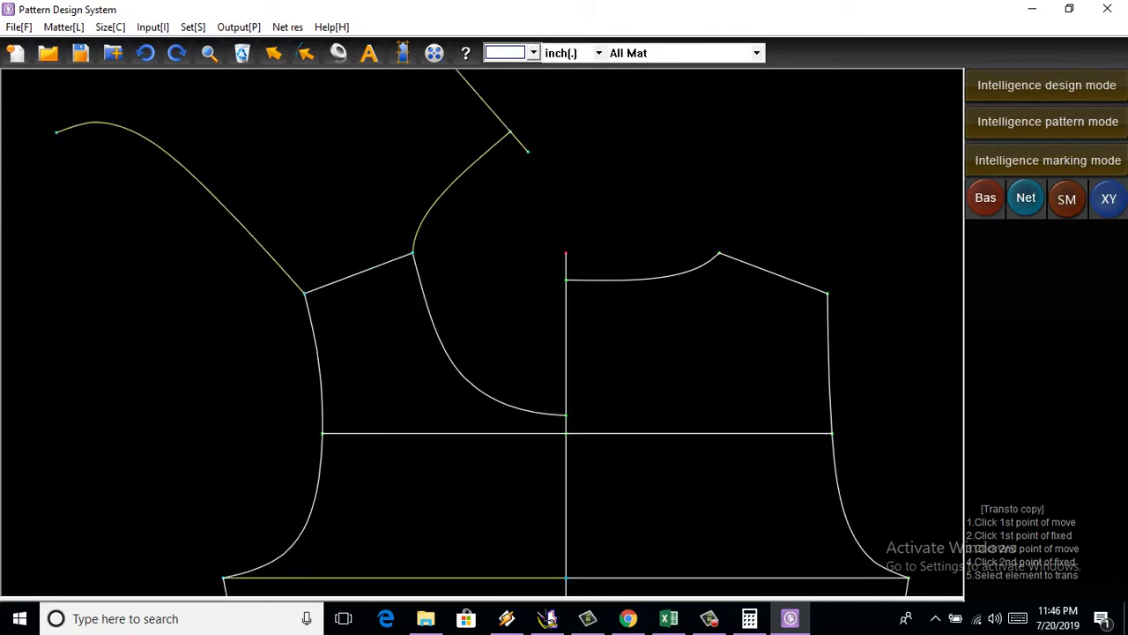
left_click(1046, 85)
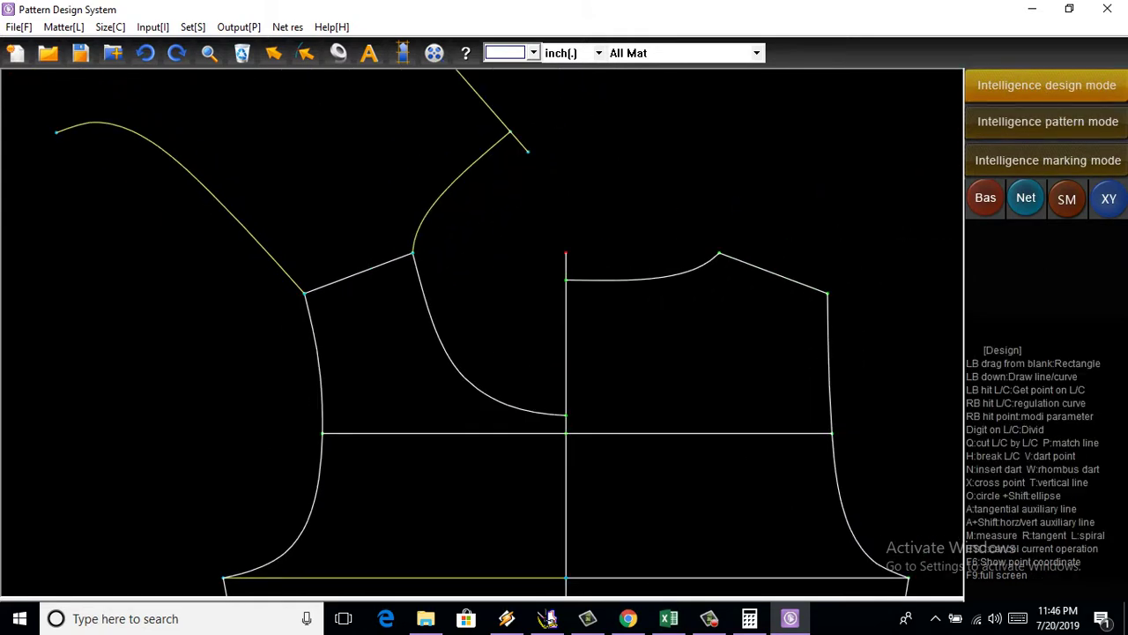
Step: Edit the left armhole curve's knots, pulling one knot up to reshape it
scroll(662, 346, "down", 4)
scroll(779, 412, "up", 2)
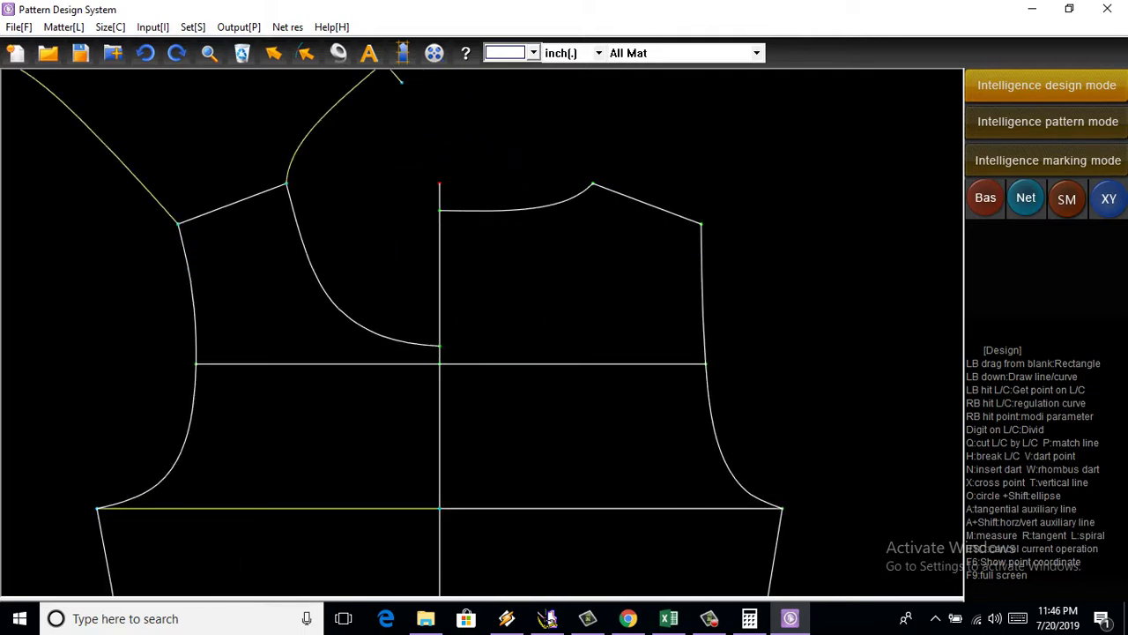
scroll(182, 262, "up", 3)
right_click(196, 290)
scroll(183, 224, "up", 2)
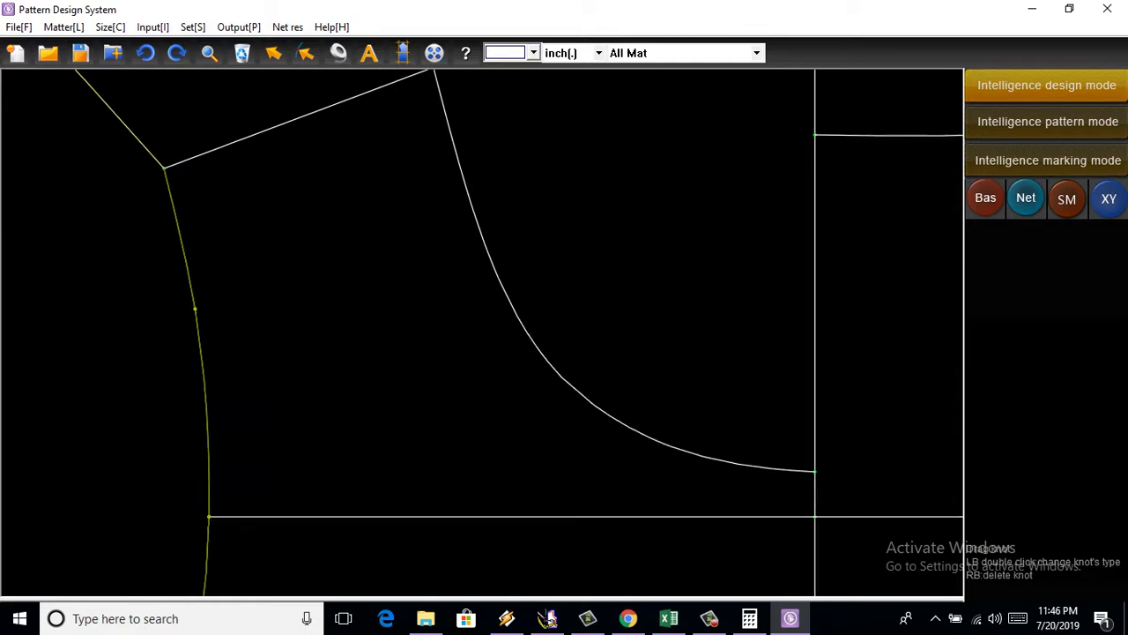
scroll(184, 223, "up", 1)
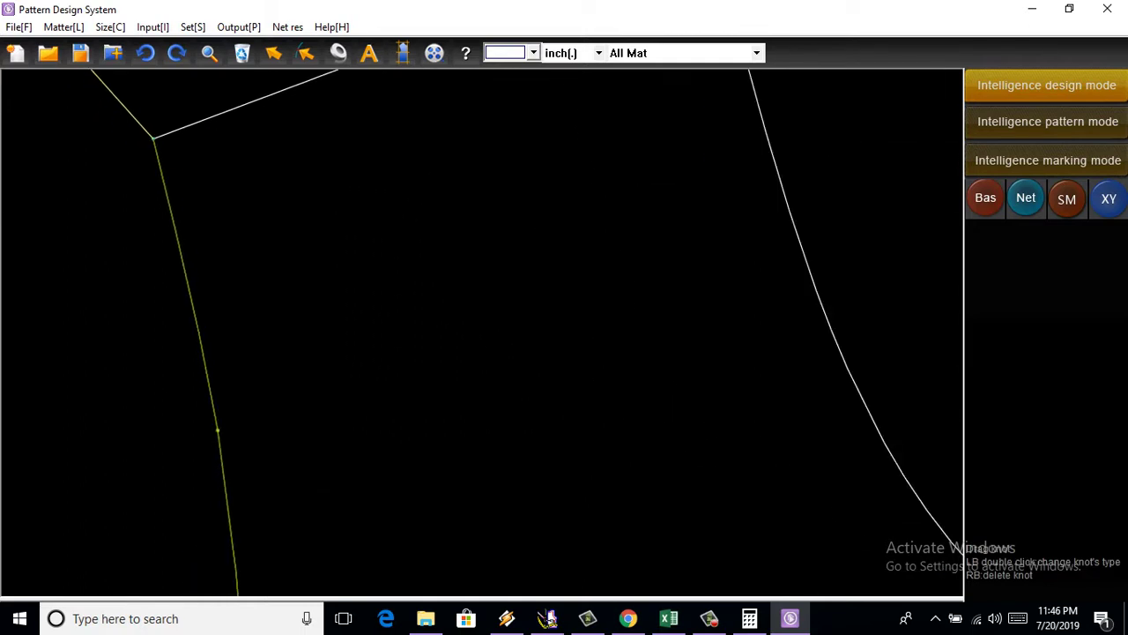
left_click_drag(217, 430, 172, 185)
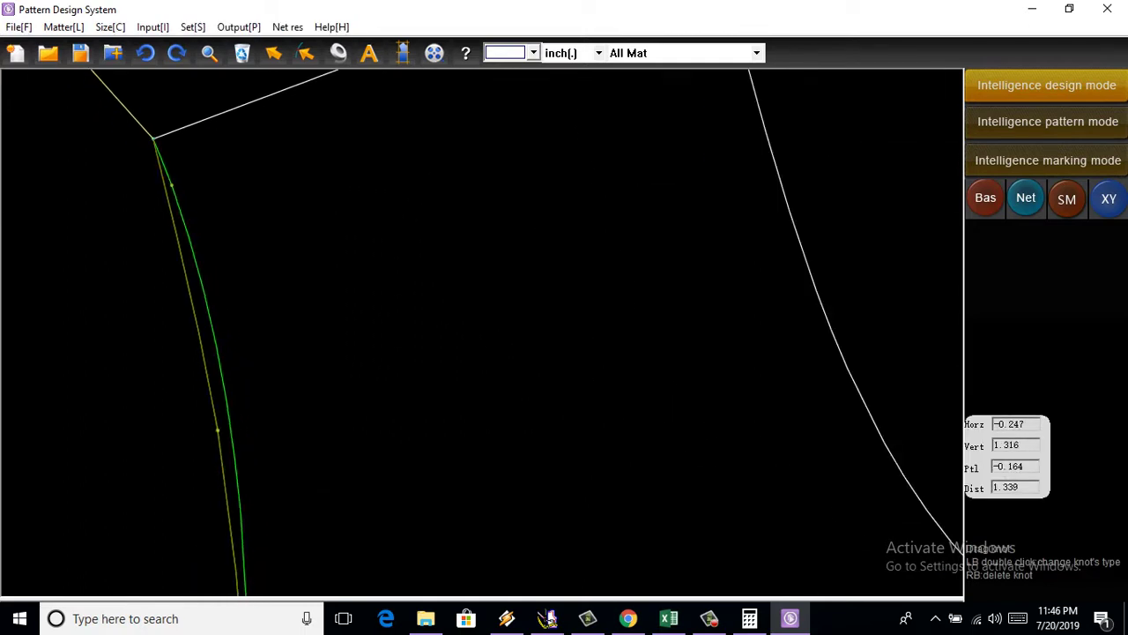
scroll(282, 450, "down", 2)
scroll(282, 449, "down", 1)
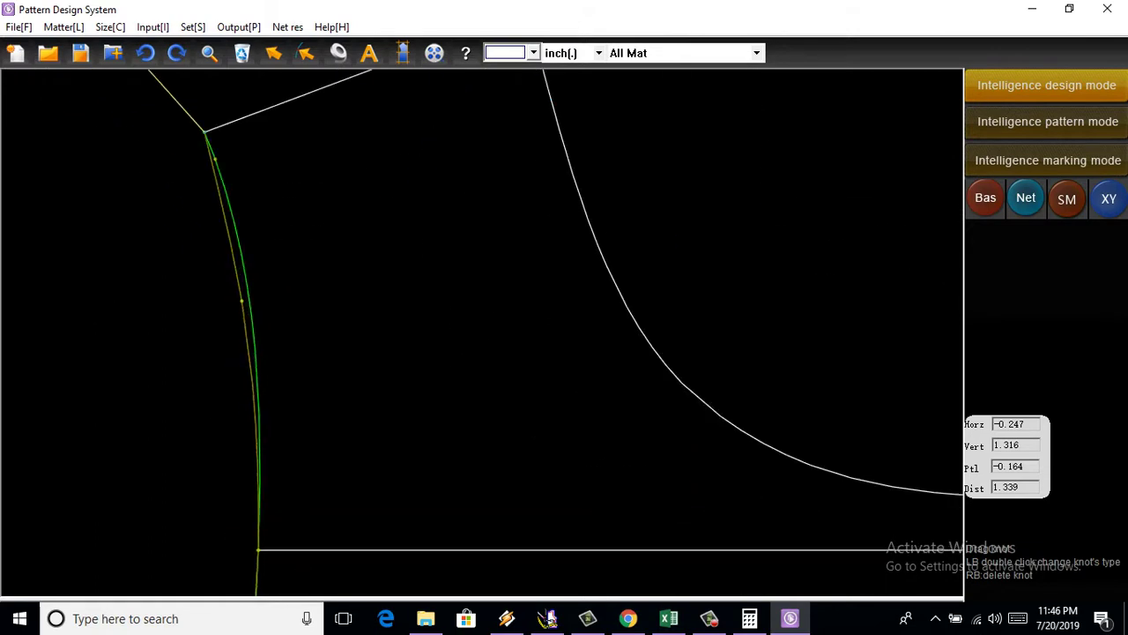
scroll(282, 449, "down", 1)
scroll(263, 526, "up", 2)
key("Escape")
Step: Reopen the left armhole curve's knots for a second check without changes
scroll(263, 527, "down", 2)
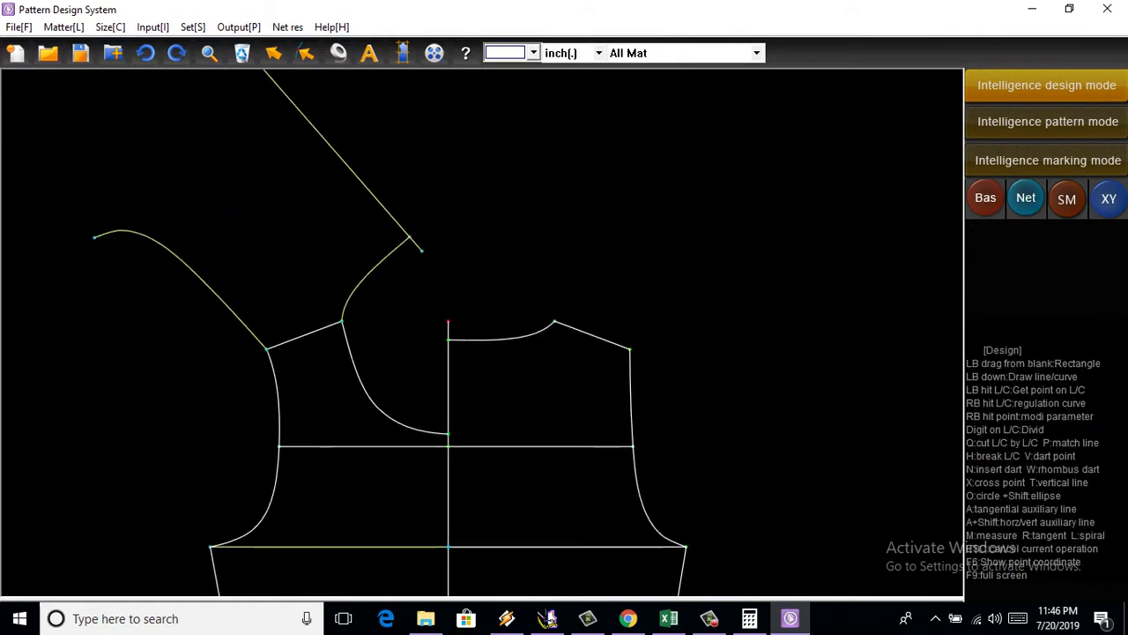
scroll(237, 510, "up", 1)
scroll(273, 361, "up", 3)
right_click(266, 361)
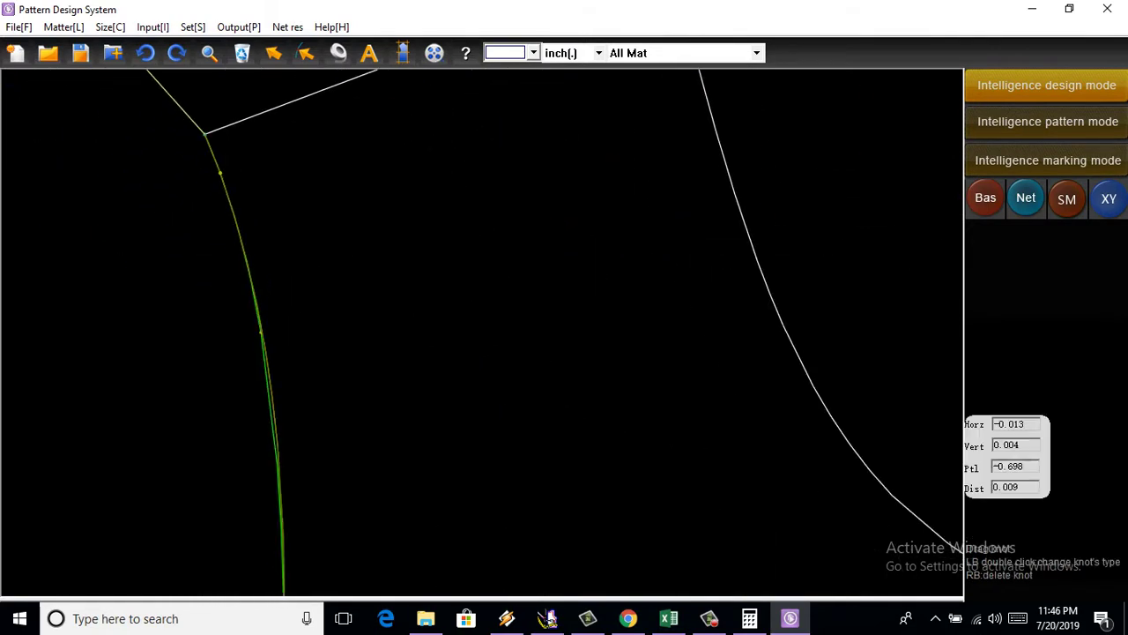
key("Escape")
Step: Nudge a left armhole knot to smooth the curve to a length of 9.358
scroll(482, 332, "down", 2)
scroll(482, 332, "down", 1)
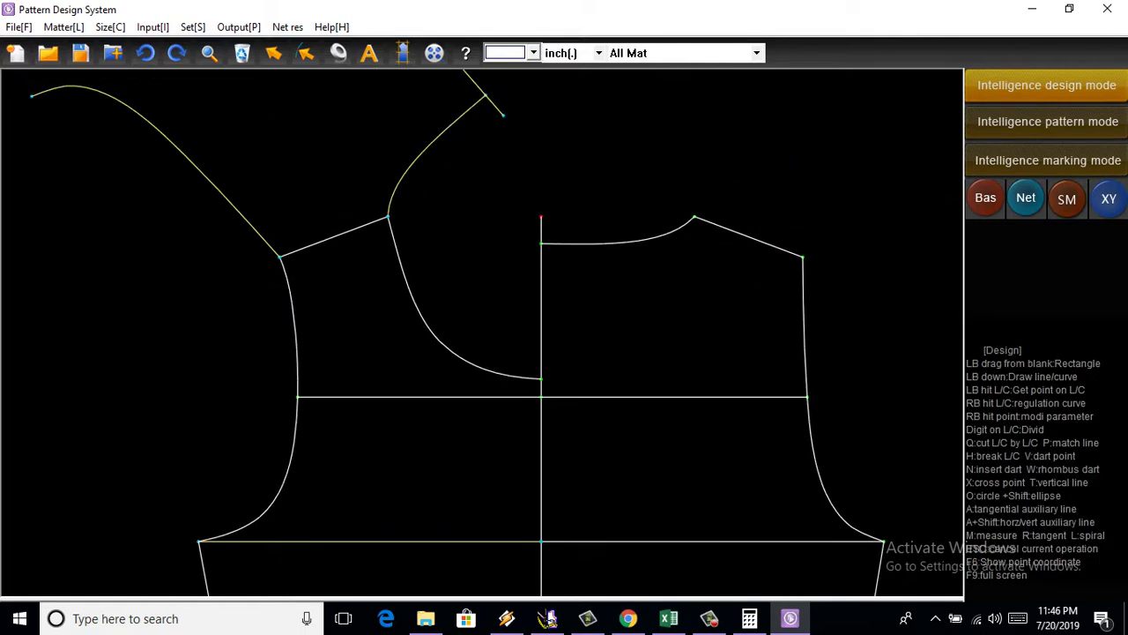
scroll(482, 332, "up", 1)
scroll(482, 332, "down", 1)
scroll(287, 382, "up", 2)
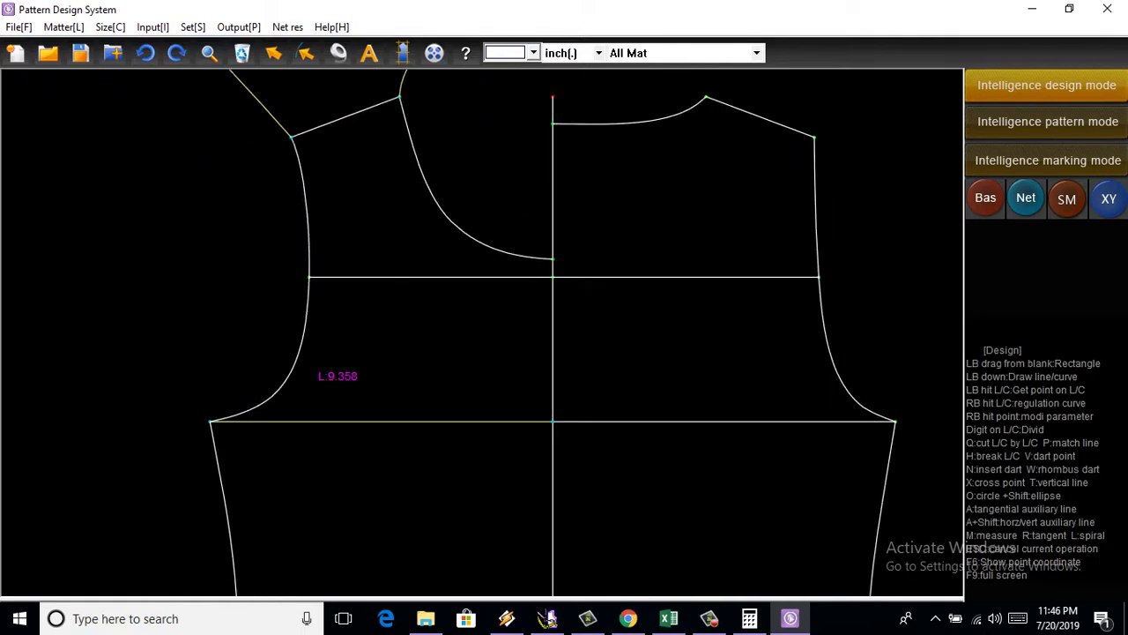
scroll(291, 344, "up", 2)
scroll(287, 265, "down", 2)
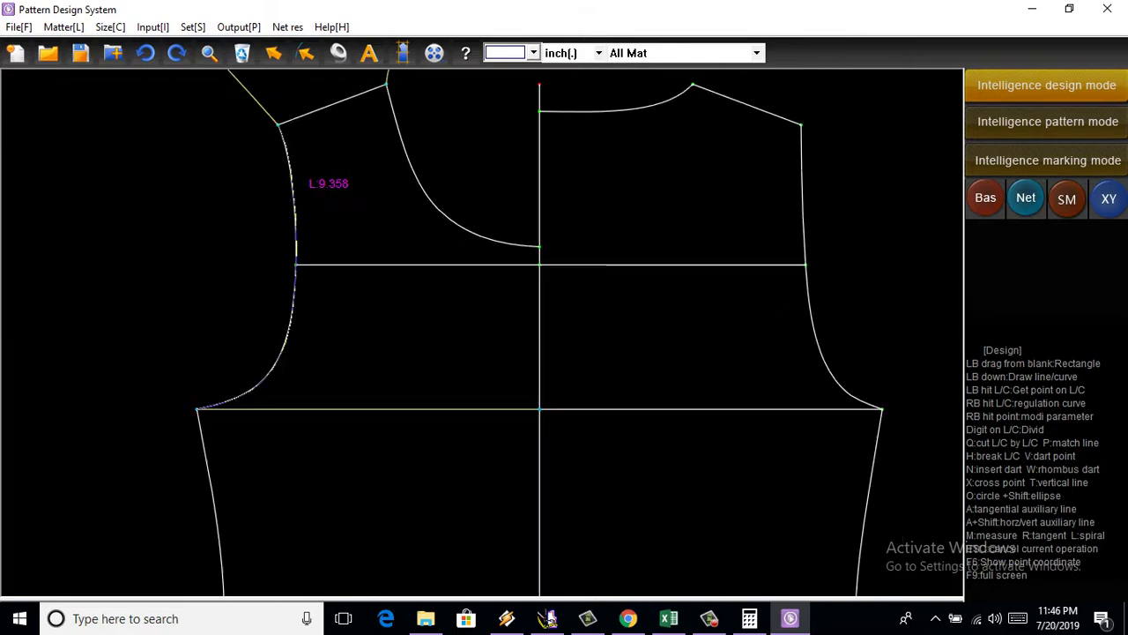
scroll(282, 188, "up", 2)
scroll(318, 264, "up", 1)
right_click(315, 278)
scroll(316, 277, "up", 1)
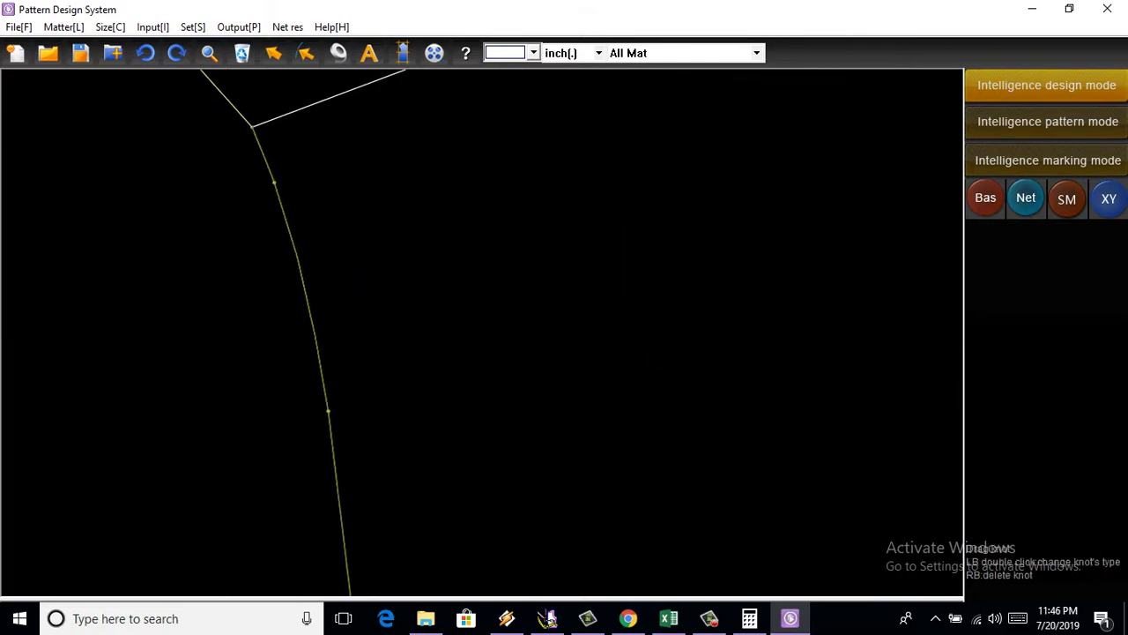
left_click_drag(273, 182, 270, 176)
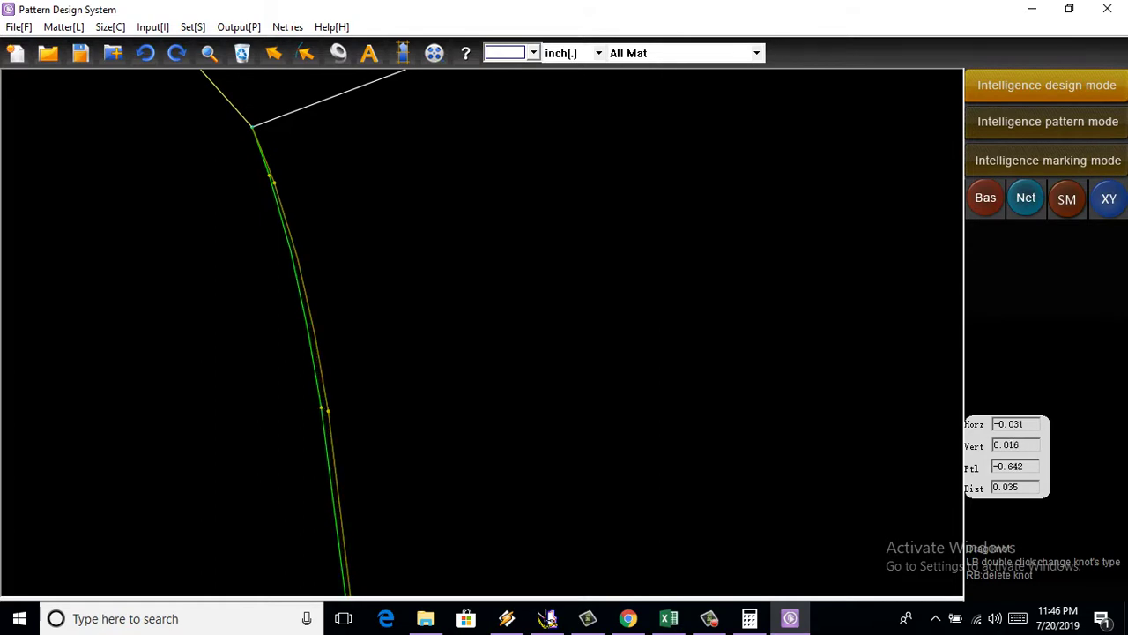
scroll(367, 284, "down", 3)
scroll(529, 335, "down", 2)
scroll(528, 335, "up", 1)
Step: Edit the front side-seam curve and add a knot partway up the seam
scroll(529, 335, "up", 1)
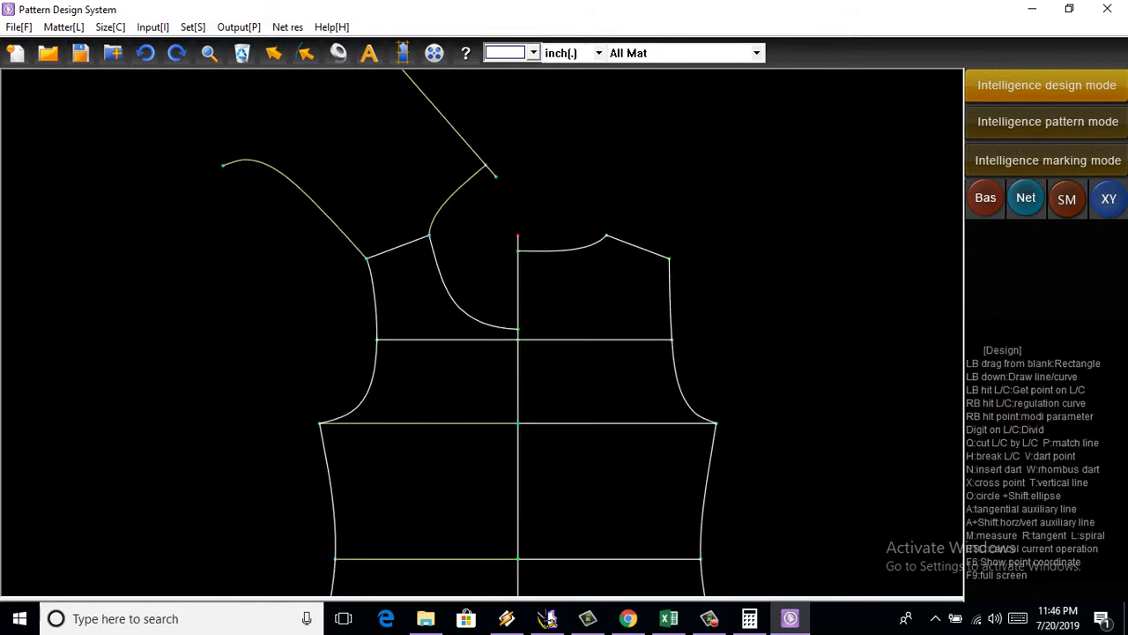
scroll(528, 335, "up", 1)
scroll(507, 335, "up", 1)
scroll(507, 335, "up", 1)
scroll(507, 334, "down", 2)
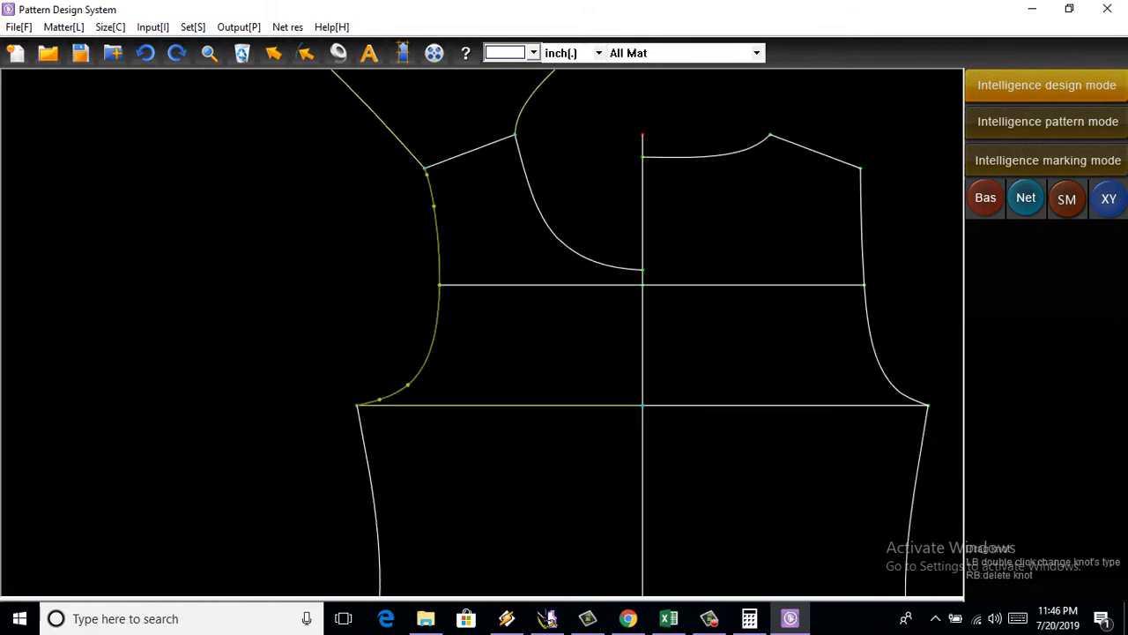
scroll(506, 334, "down", 1)
scroll(564, 265, "up", 3)
scroll(564, 264, "down", 1)
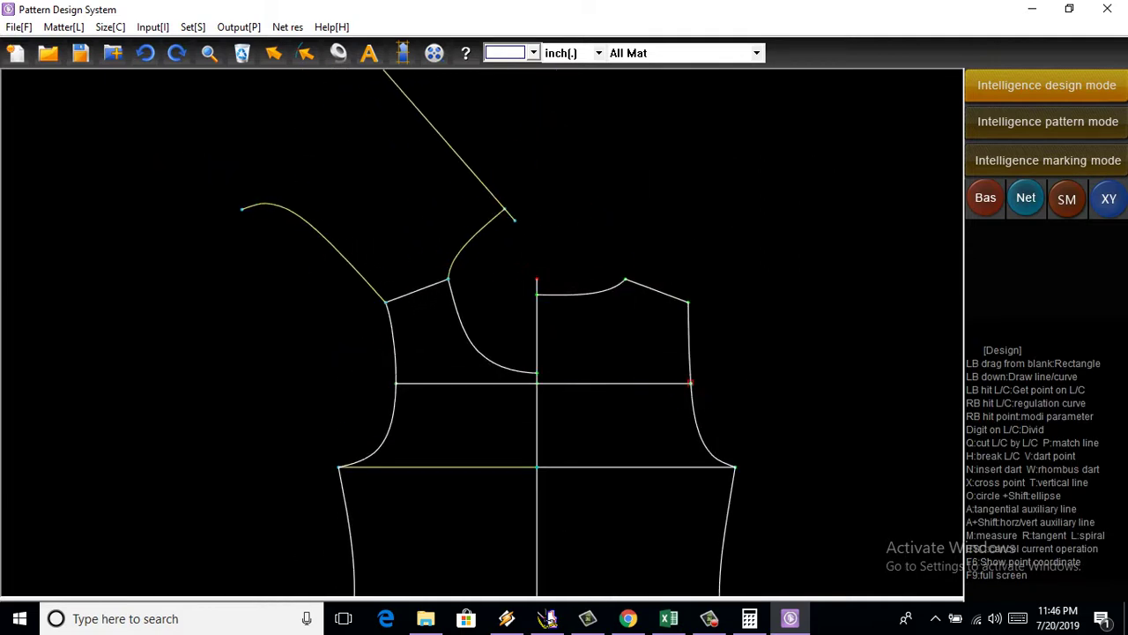
right_click(692, 405)
scroll(701, 370, "up", 2)
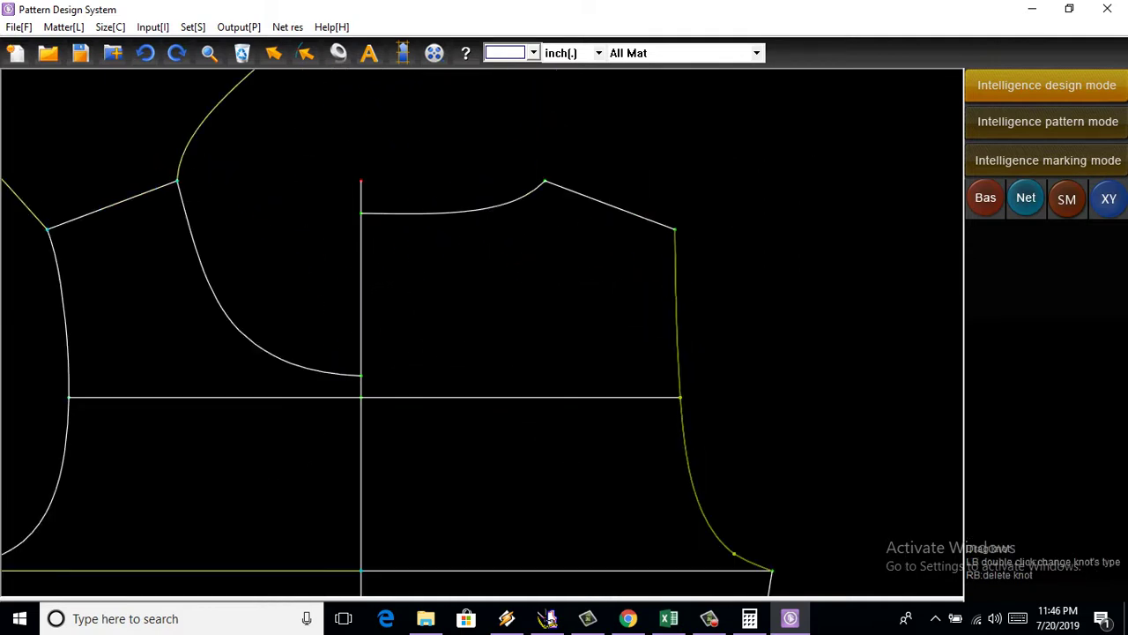
scroll(688, 390, "up", 1)
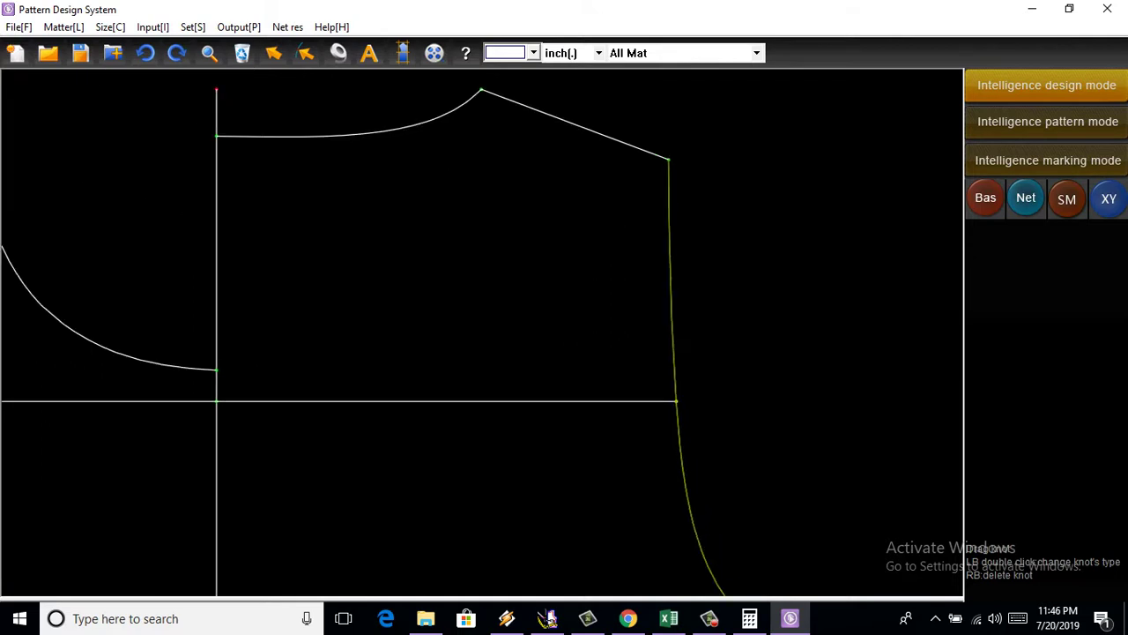
scroll(617, 141, "up", 1)
scroll(617, 142, "down", 1)
scroll(617, 142, "up", 1)
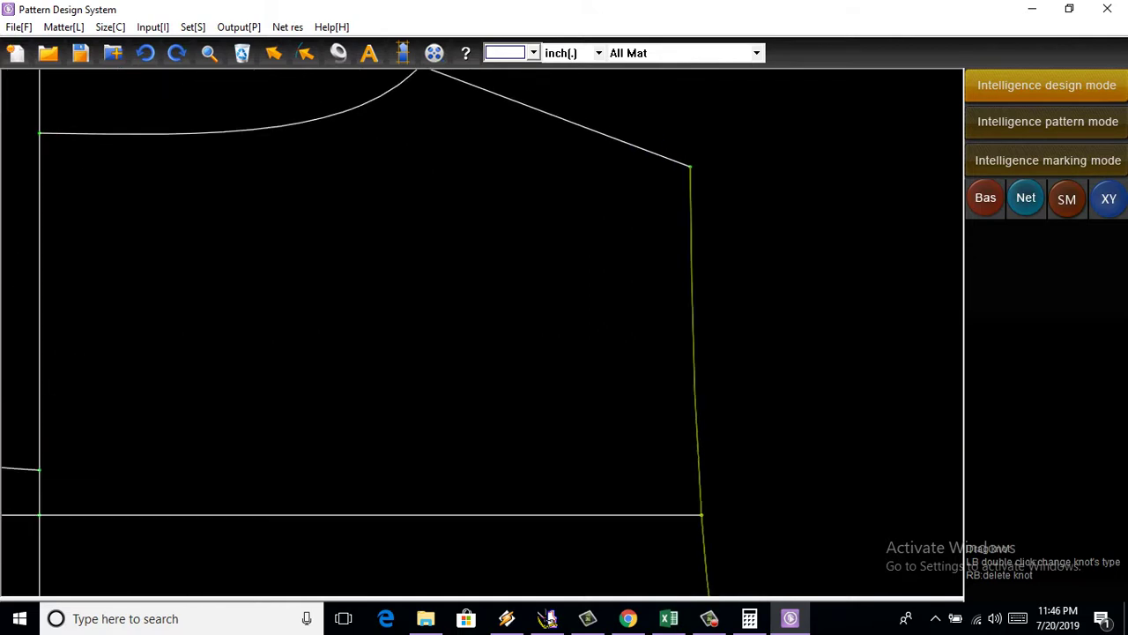
left_click_drag(690, 264, 689, 264)
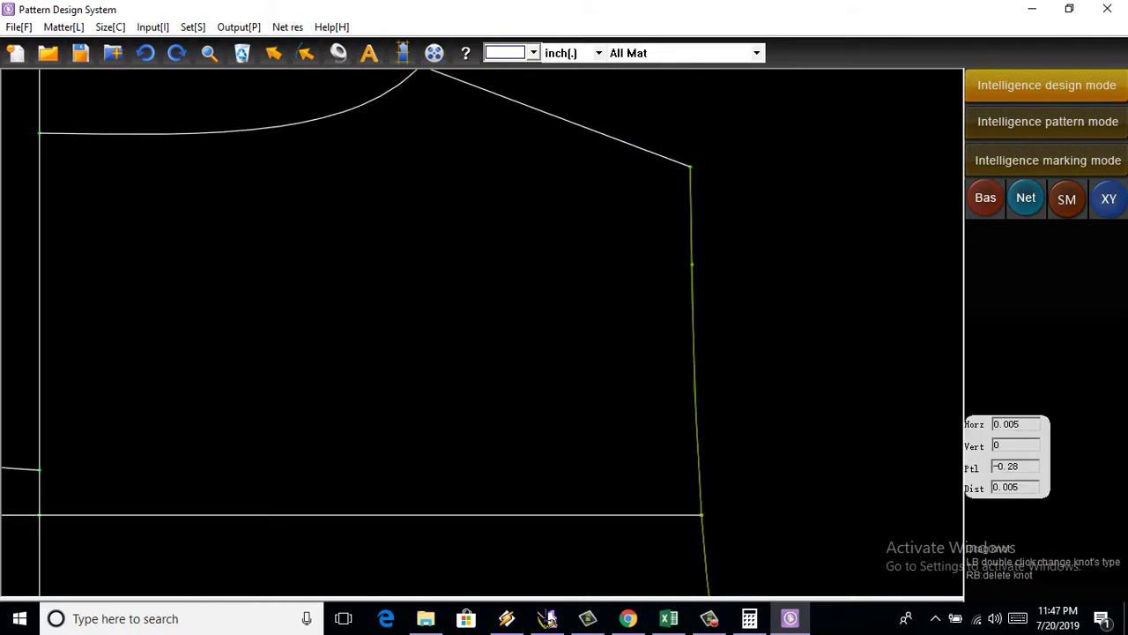
scroll(689, 264, "down", 2)
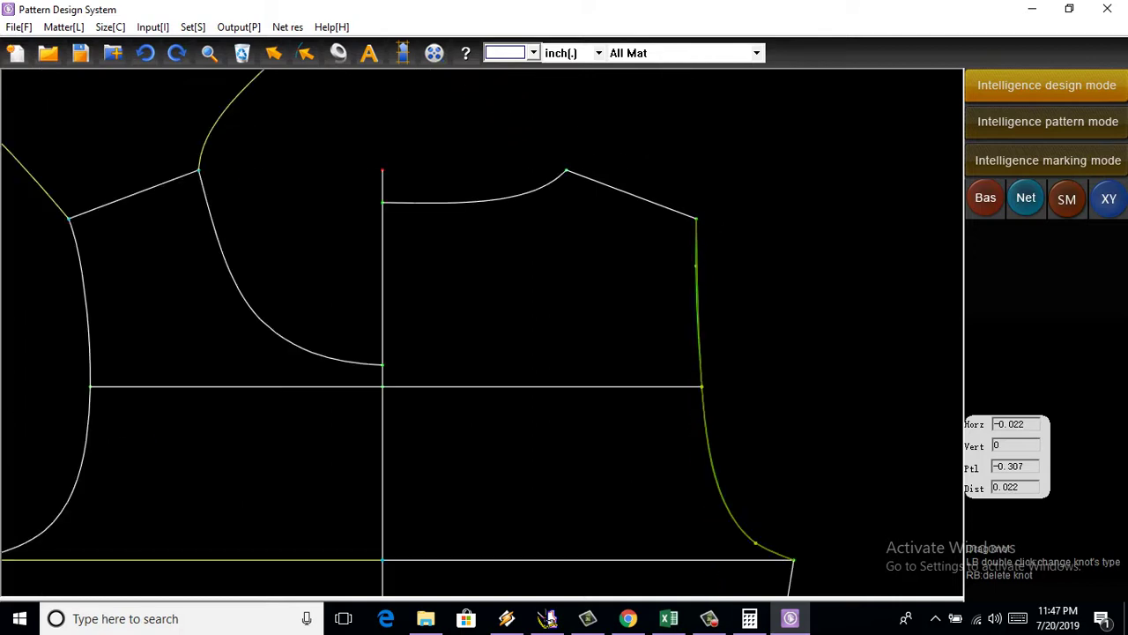
scroll(740, 514, "up", 1)
scroll(703, 405, "down", 1)
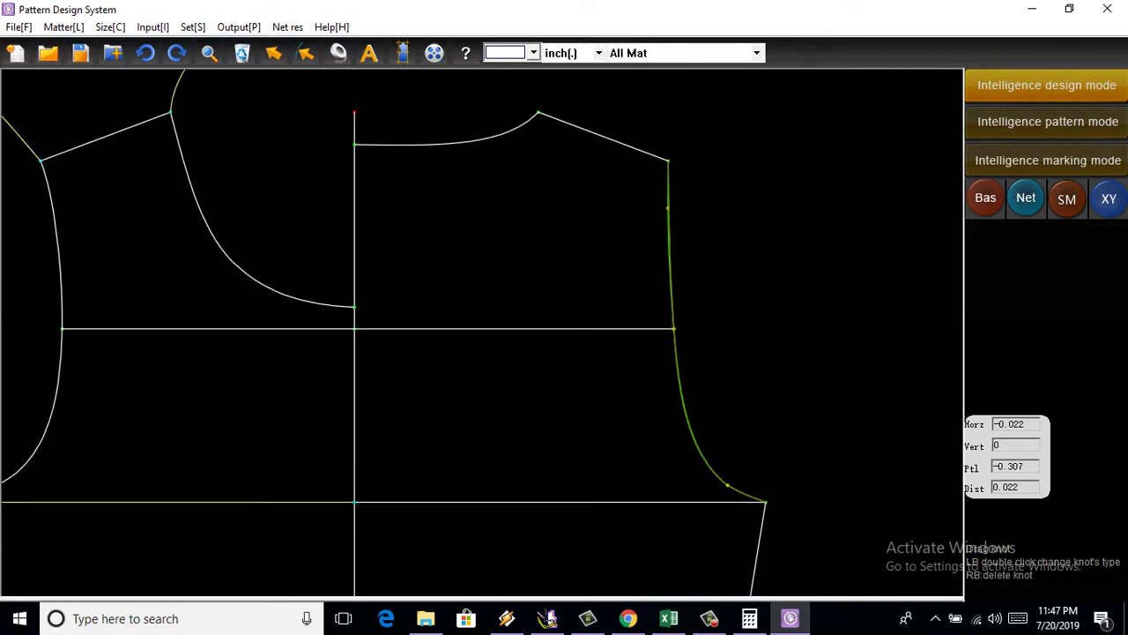
scroll(719, 307, "up", 1)
scroll(555, 317, "down", 2)
scroll(590, 339, "up", 1)
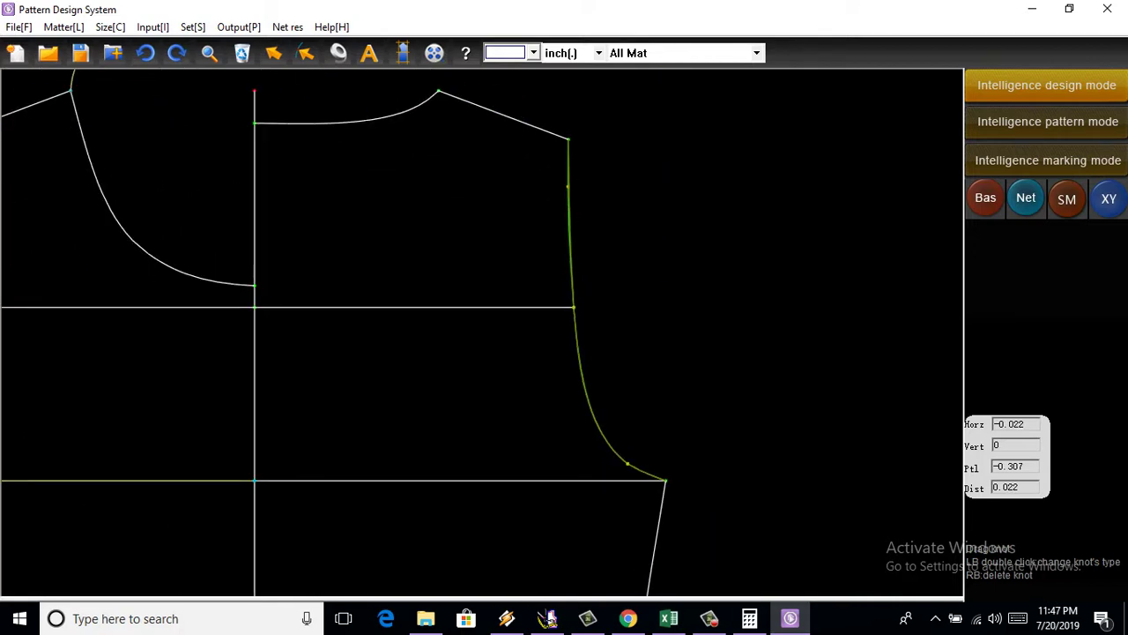
scroll(623, 459, "up", 1)
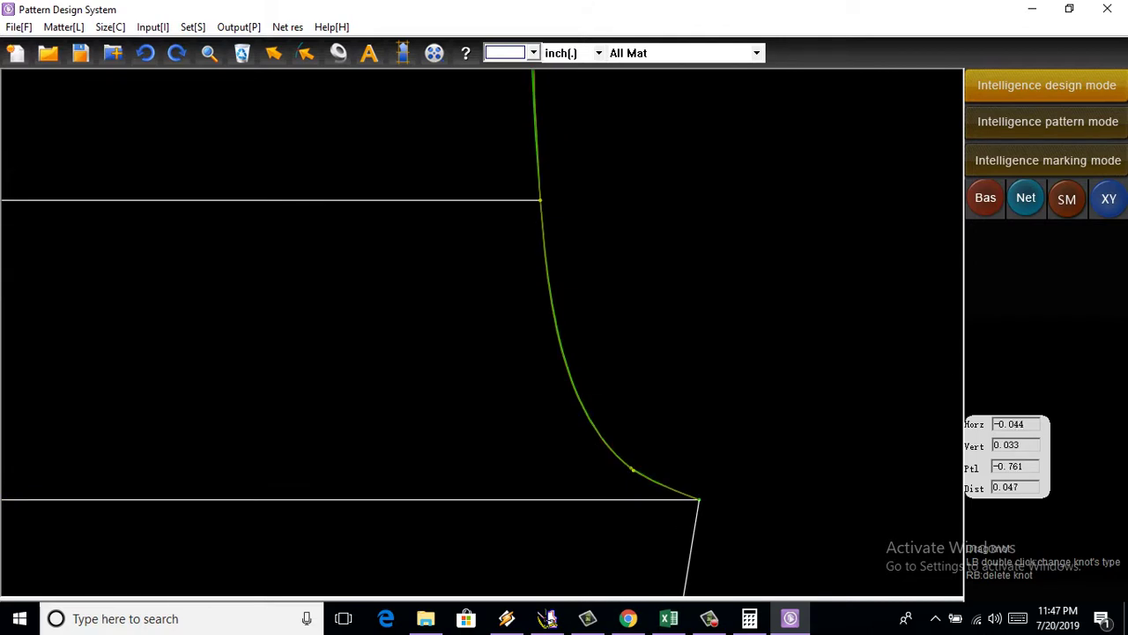
Step: Adjust the lower front armhole knots and add another knot to smooth the curve
left_click_drag(632, 469, 628, 467)
scroll(555, 353, "down", 1)
scroll(555, 352, "up", 1)
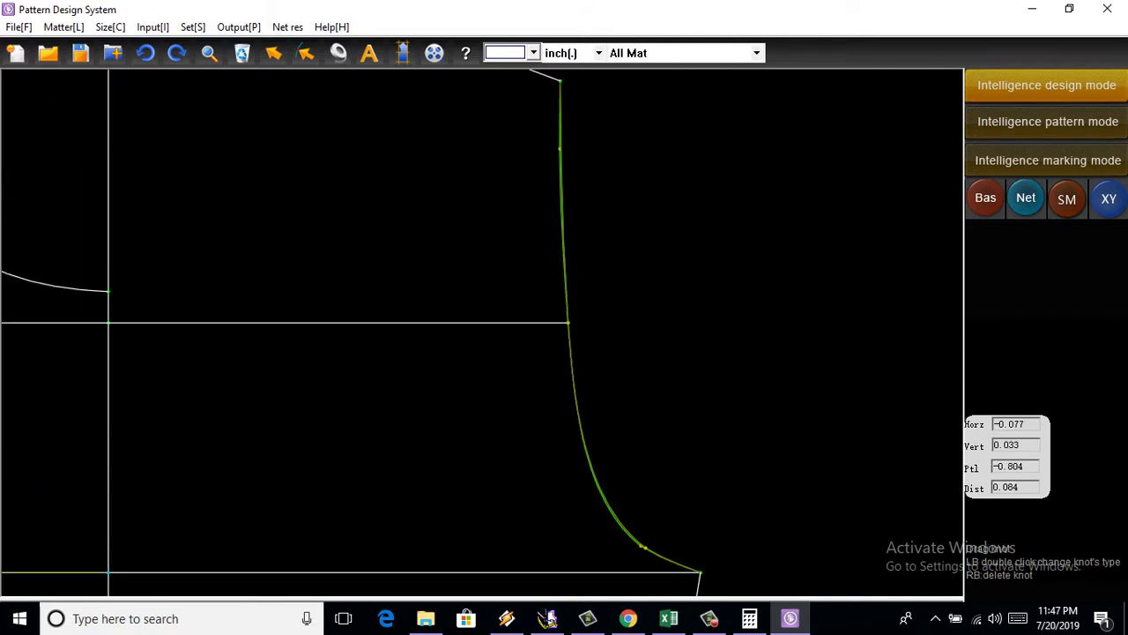
scroll(555, 335, "up", 1)
scroll(555, 317, "up", 1)
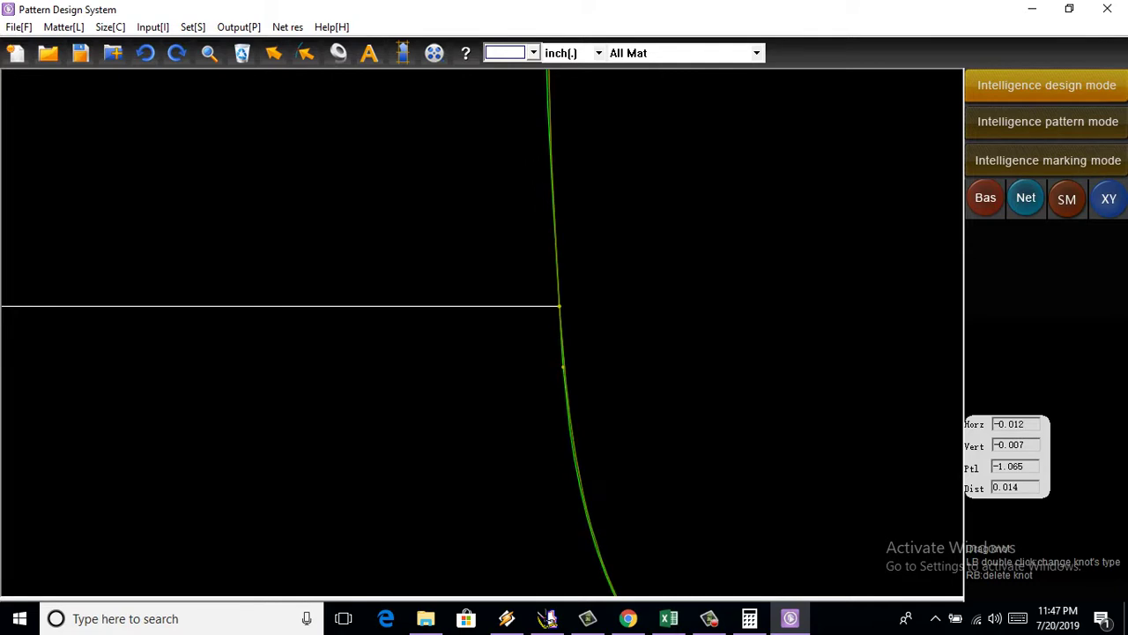
left_click_drag(565, 388, 563, 368)
scroll(555, 353, "down", 1)
scroll(555, 396, "up", 1)
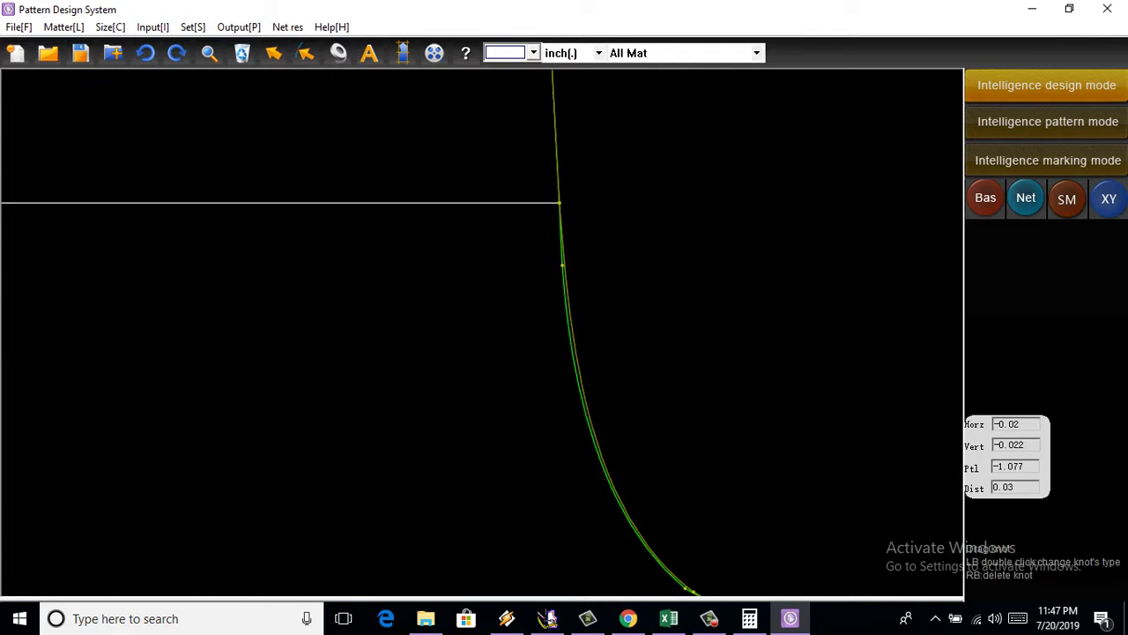
left_click(600, 472)
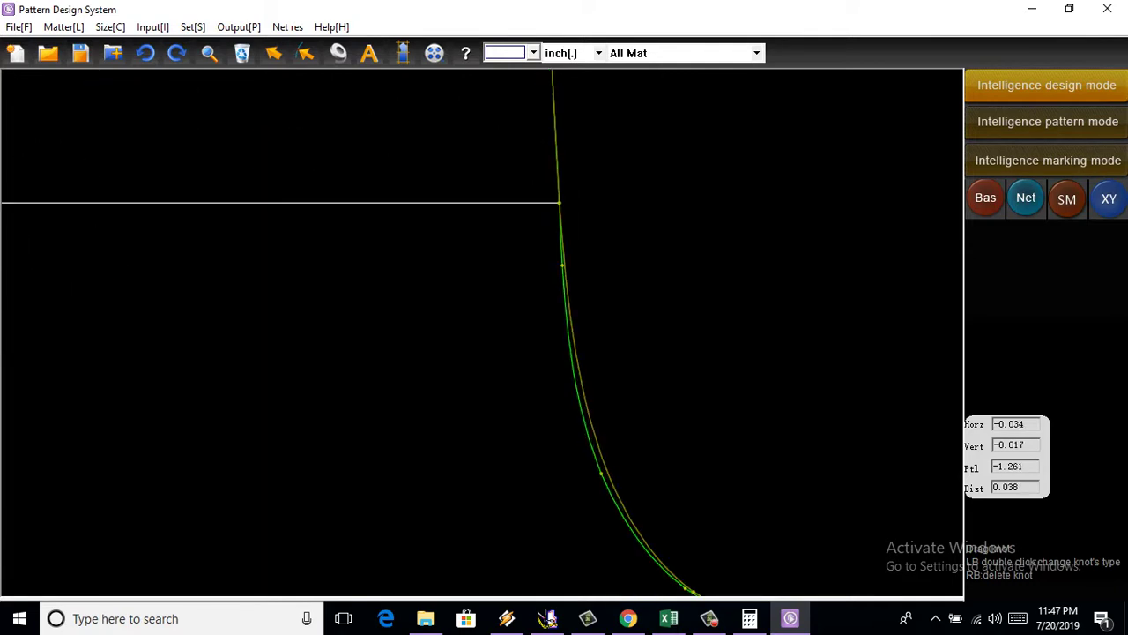
scroll(572, 353, "down", 1)
scroll(573, 353, "down", 1)
scroll(572, 352, "up", 2)
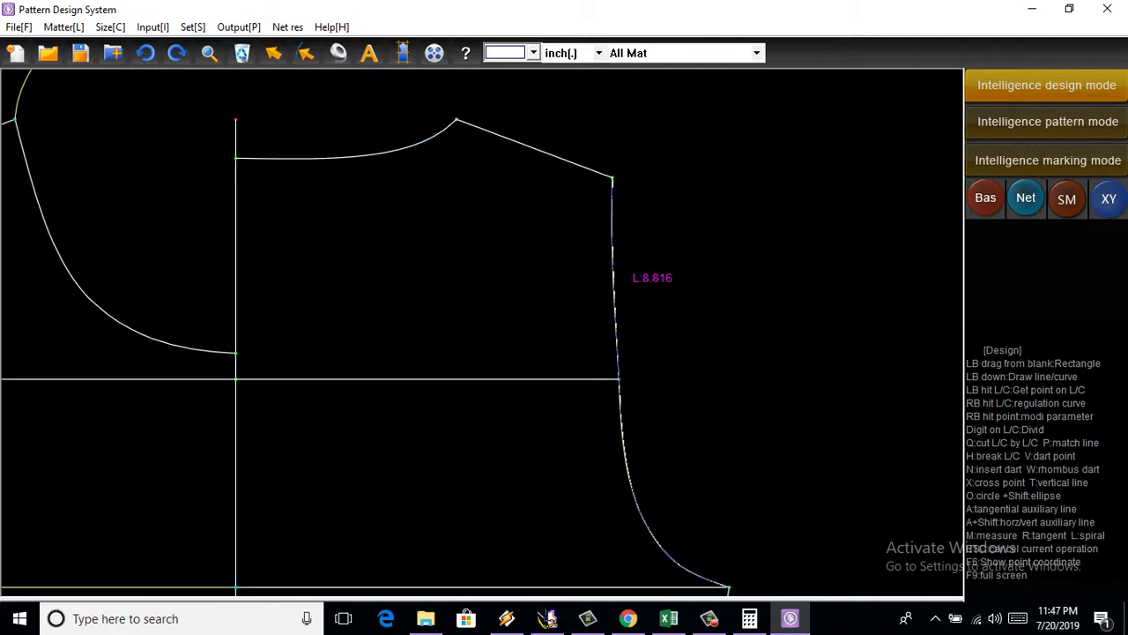
Step: Nudge the upper knot of the front side-seam line slightly
left_click(614, 245)
scroll(614, 245, "up", 1)
left_click_drag(607, 228, 608, 227)
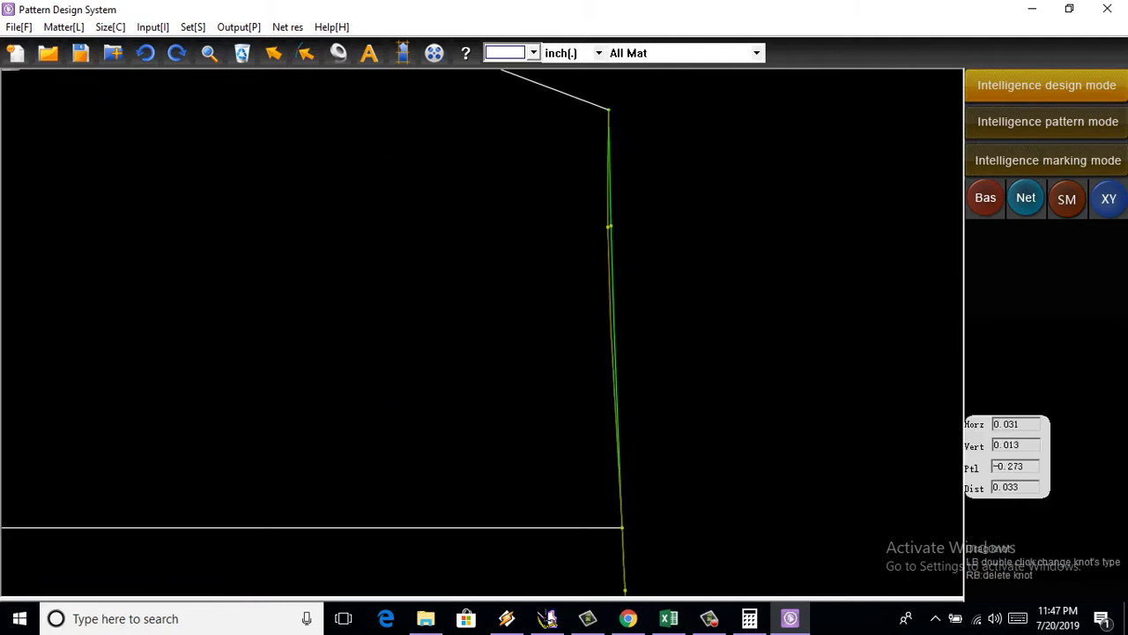
scroll(573, 309, "down", 1)
scroll(573, 309, "down", 1)
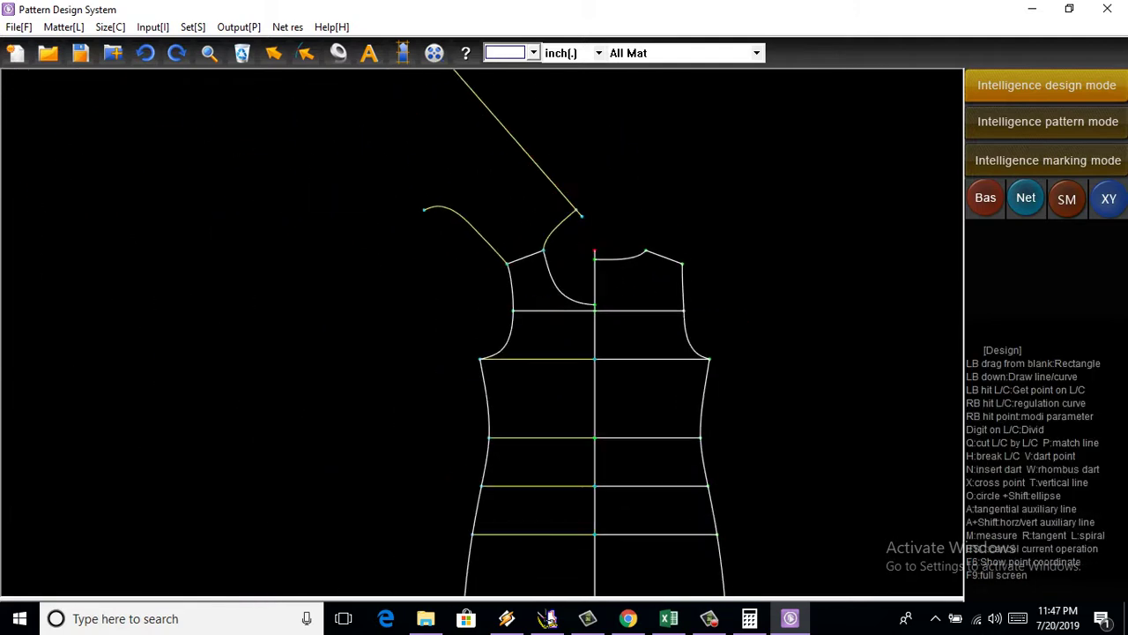
scroll(573, 308, "up", 1)
scroll(572, 309, "up", 1)
scroll(529, 277, "up", 1)
scroll(529, 277, "down", 1)
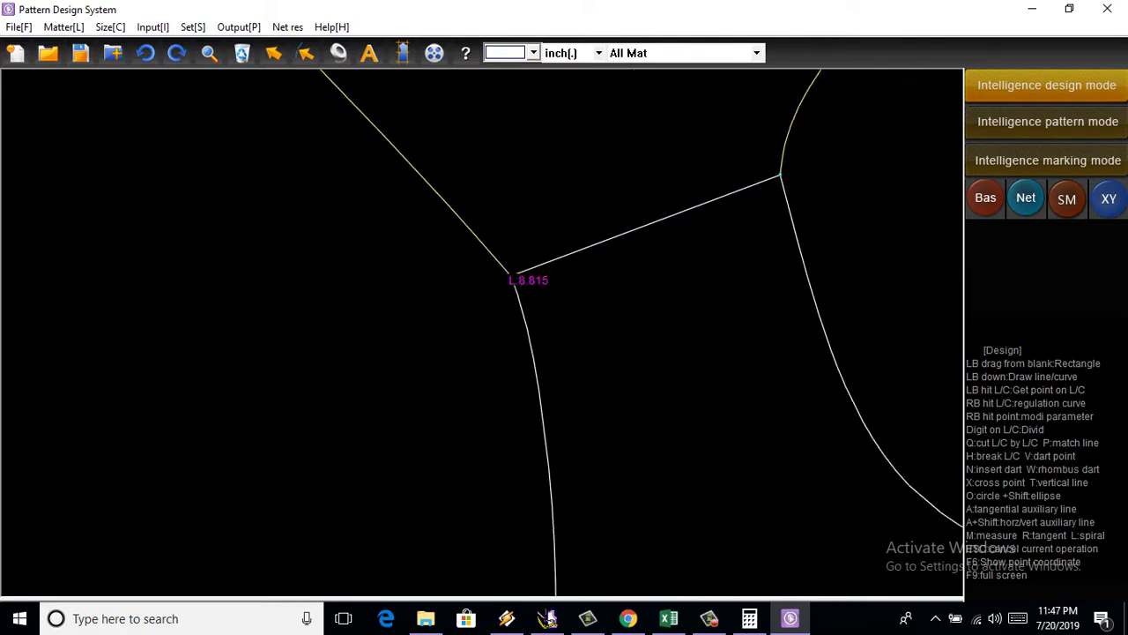
scroll(528, 277, "down", 1)
scroll(705, 326, "up", 1)
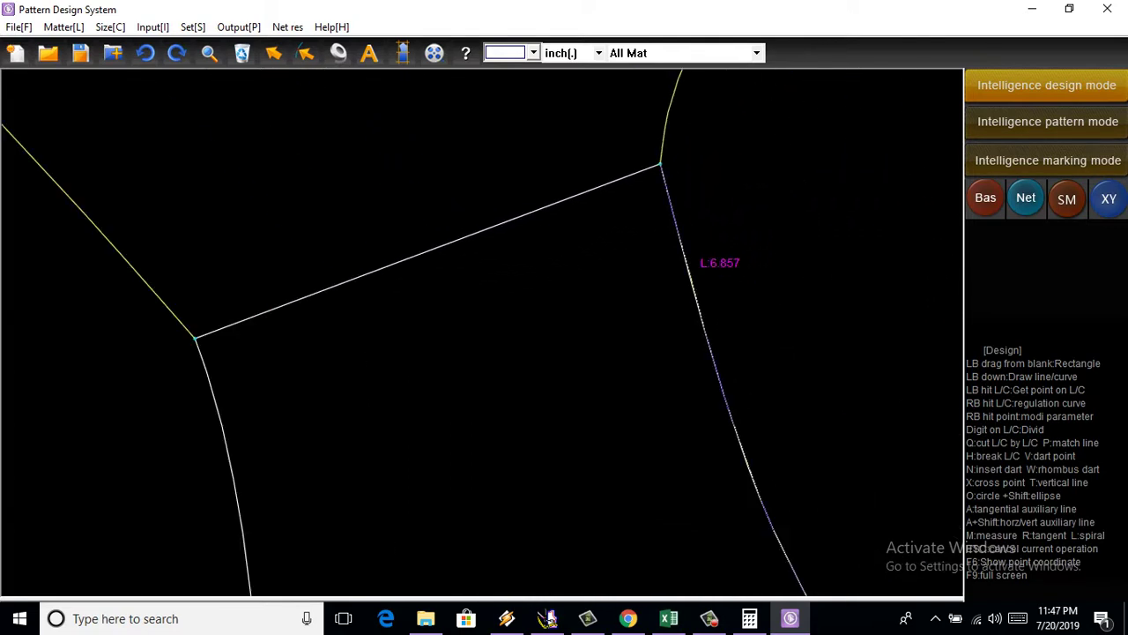
Step: Pull the back armhole curve into a smoother arc toward the chest line
left_click(723, 378)
scroll(723, 379, "up", 2)
left_click_drag(696, 300, 671, 240)
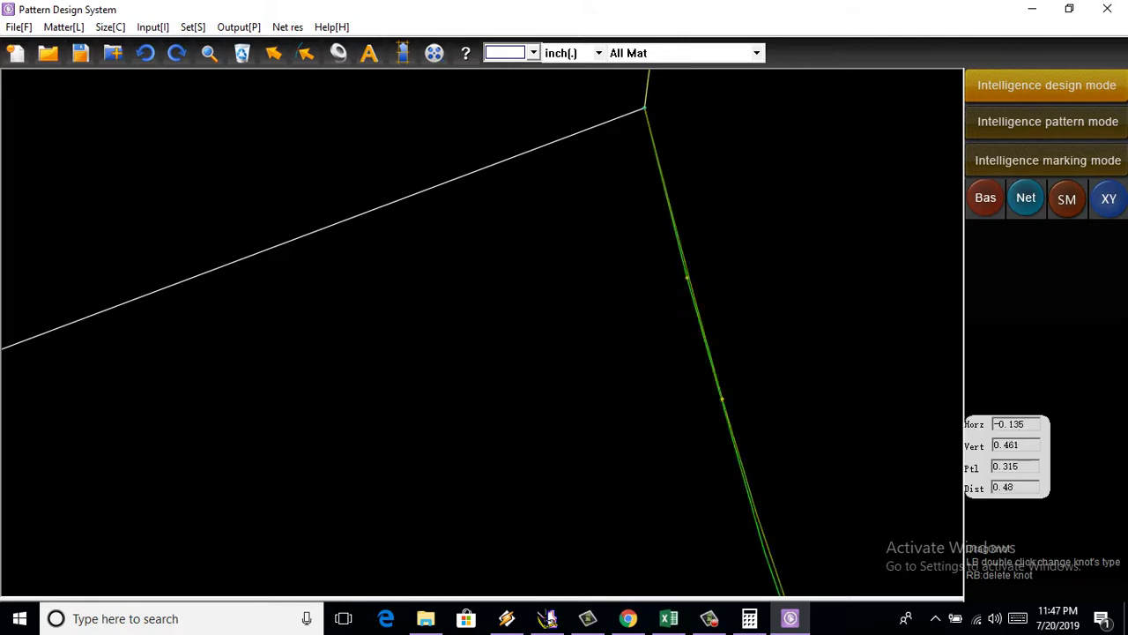
scroll(727, 286, "down", 2)
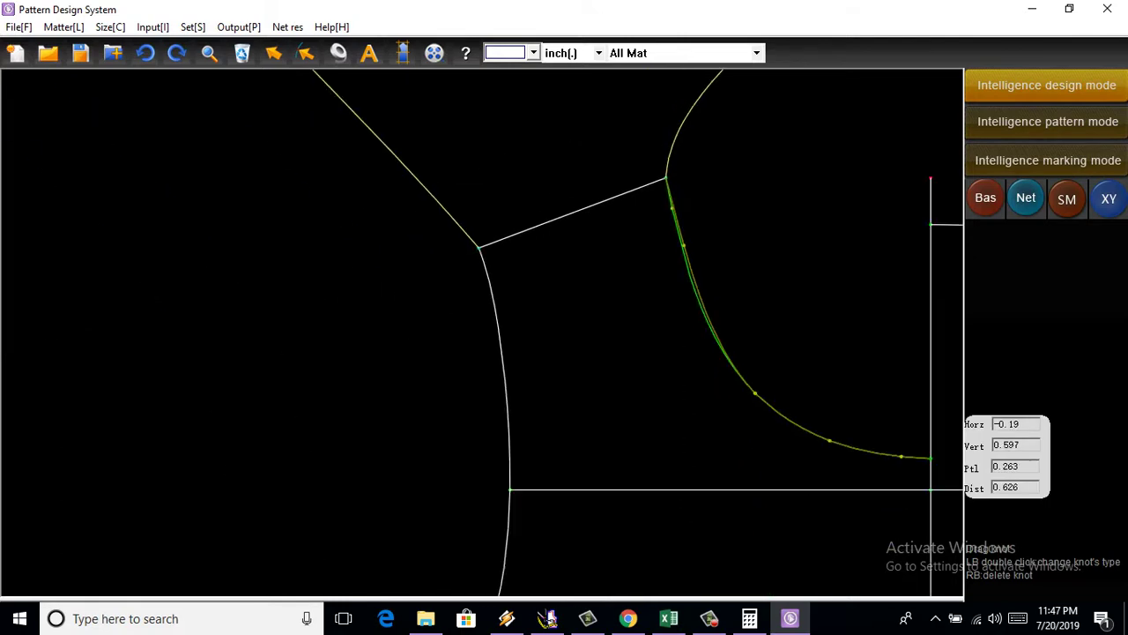
scroll(727, 286, "up", 1)
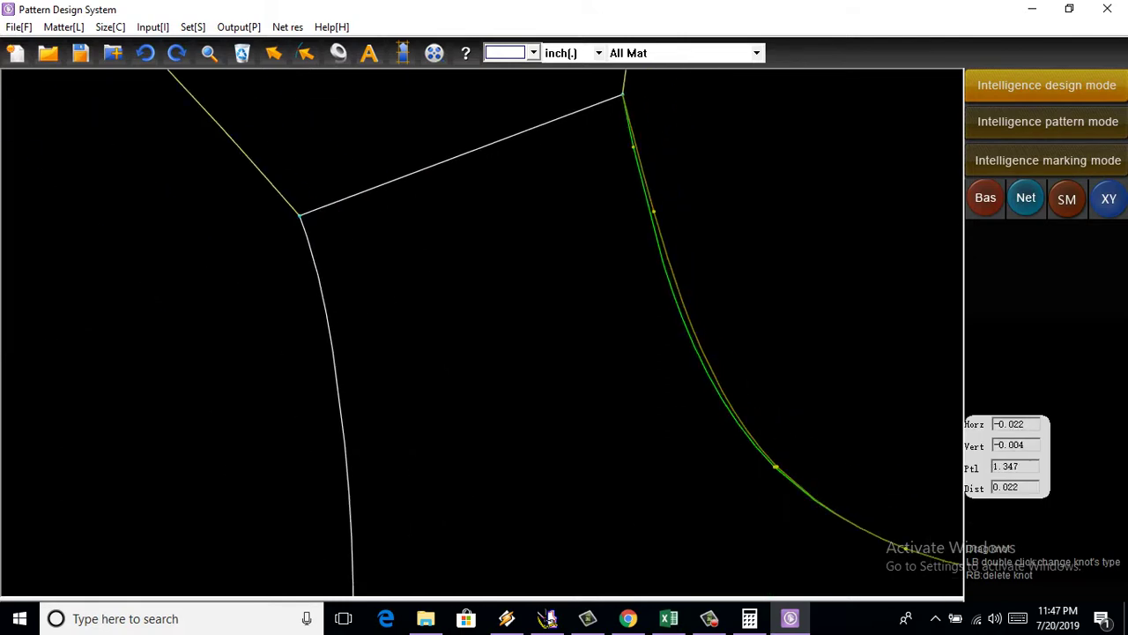
scroll(688, 282, "down", 1)
key("Escape")
scroll(687, 282, "down", 1)
scroll(617, 229, "up", 1)
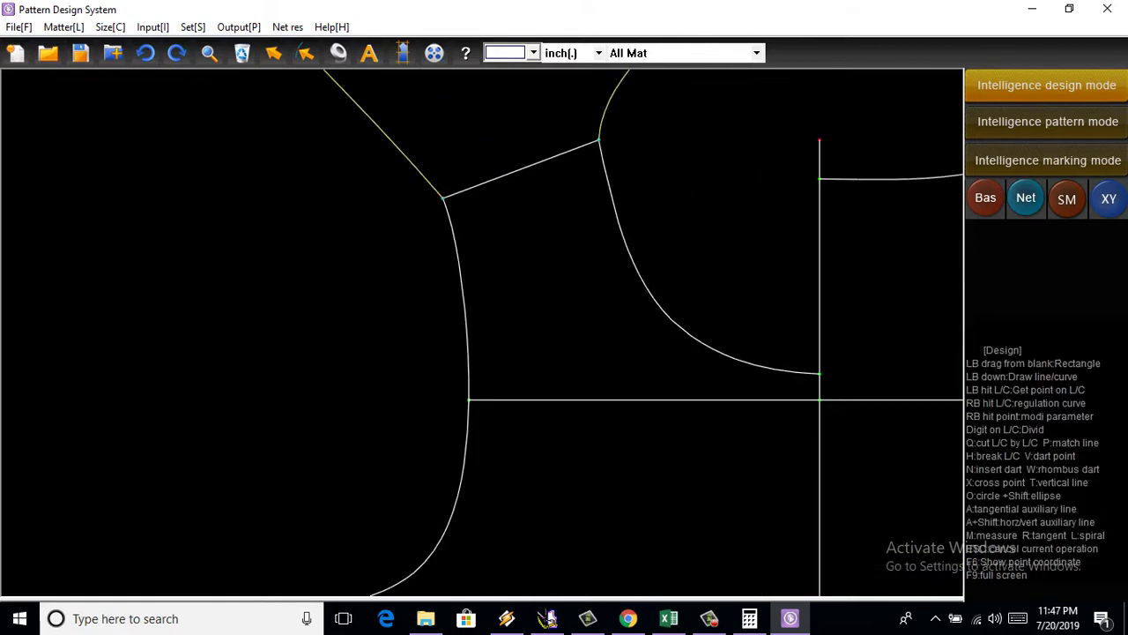
scroll(677, 346, "down", 1)
scroll(677, 346, "down", 1)
scroll(677, 346, "down", 1)
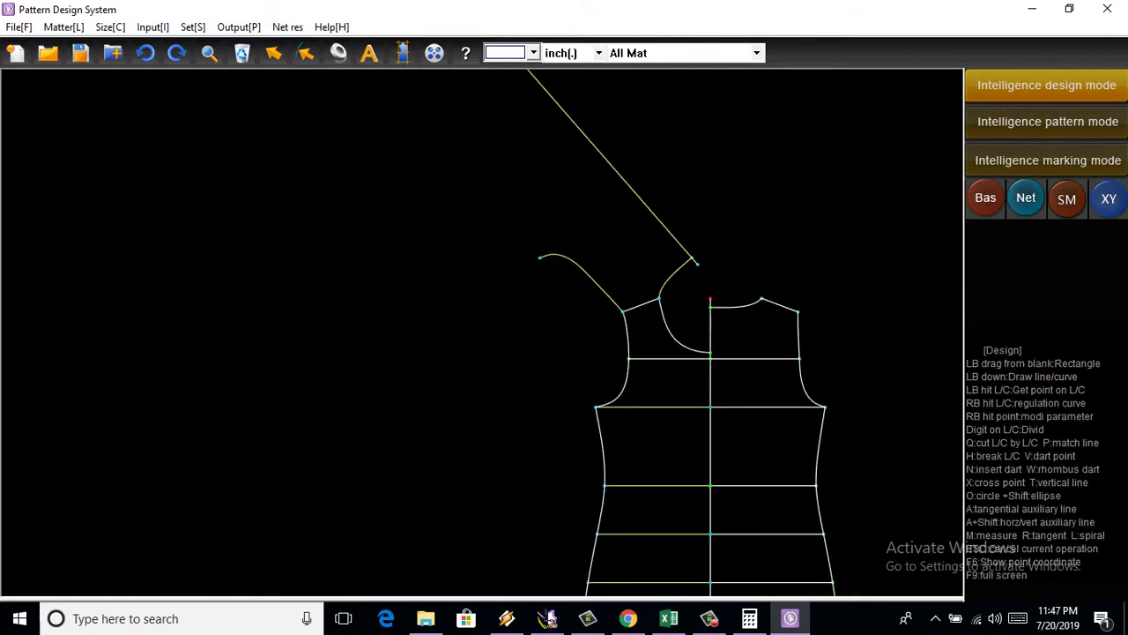
Step: Delete the long diagonal guide line from the pattern
left_click(242, 53)
left_click(600, 155)
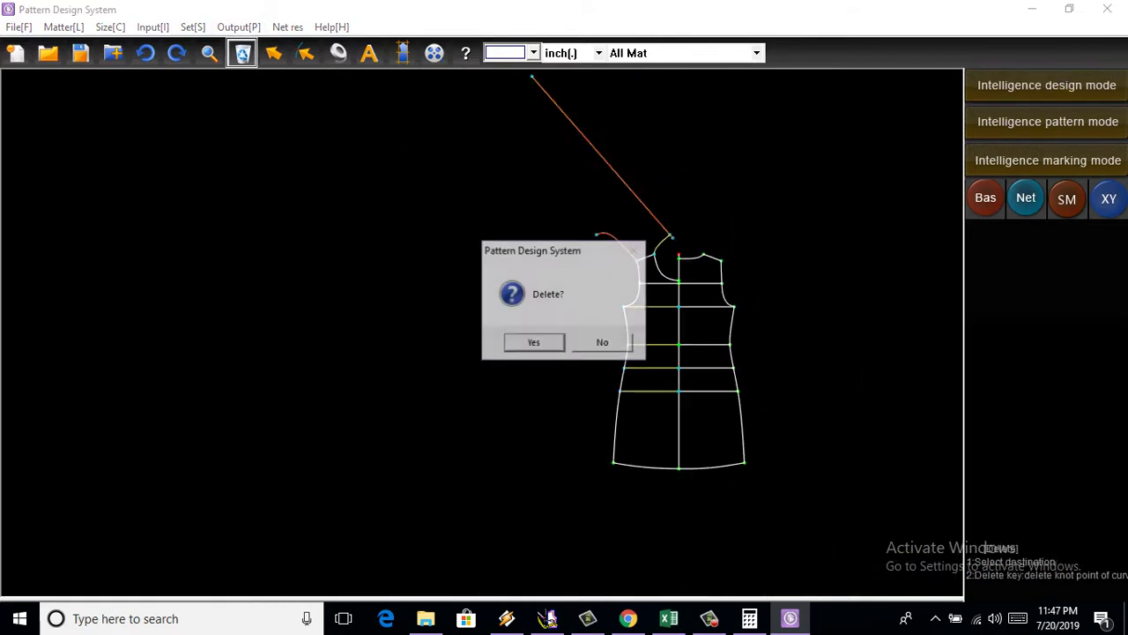
left_click(533, 343)
Step: Delete the curve rising above the back shoulder and the stray point above the bodice
scroll(573, 252, "up", 2)
left_click(762, 372)
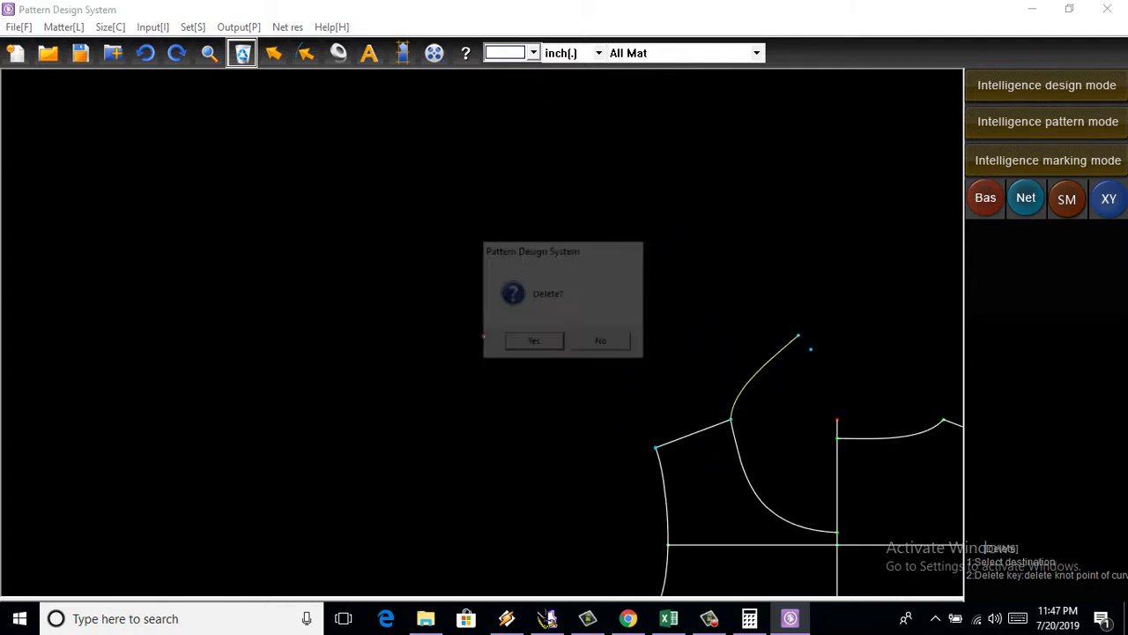
key("Escape")
scroll(865, 357, "up", 2)
left_click_drag(541, 322, 784, 411)
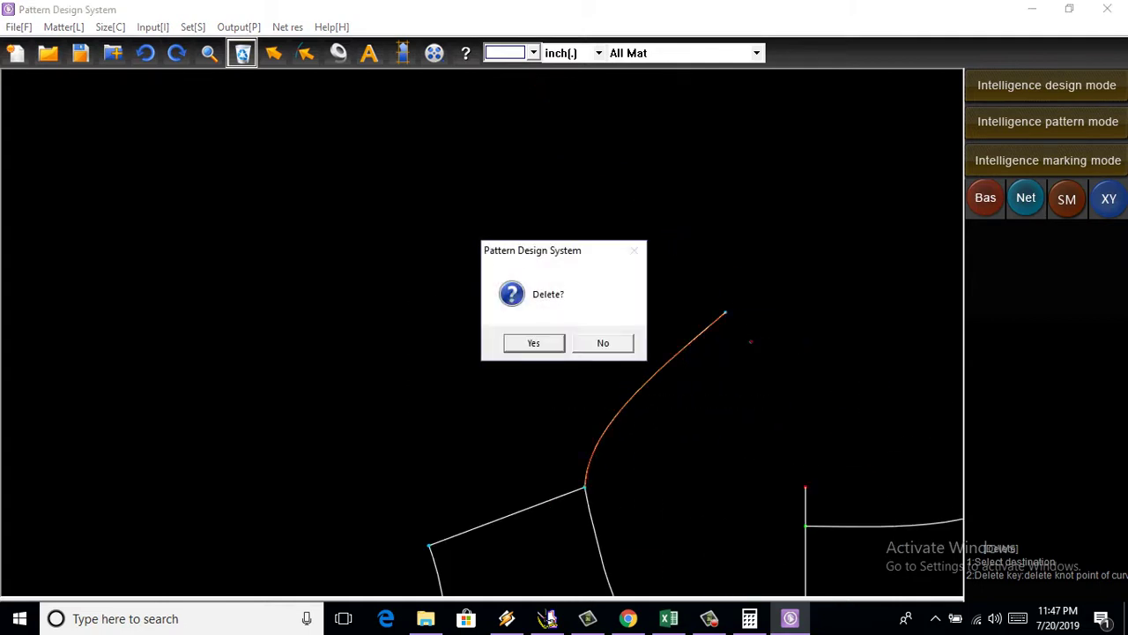
key("Return")
scroll(668, 385, "down", 3)
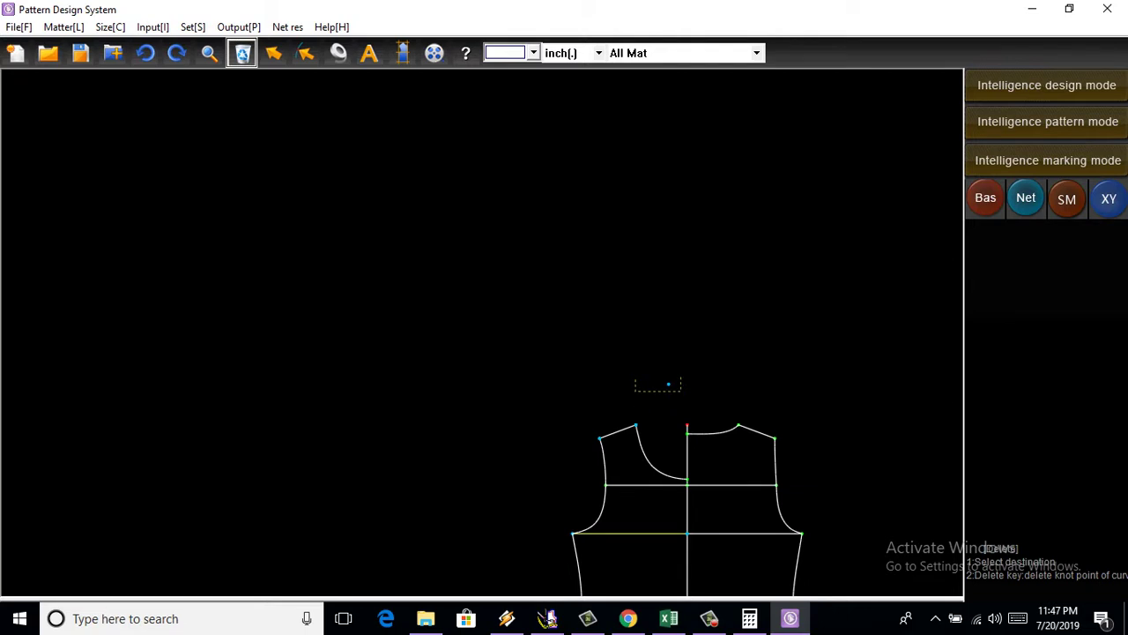
left_click_drag(634, 379, 681, 391)
key("Return")
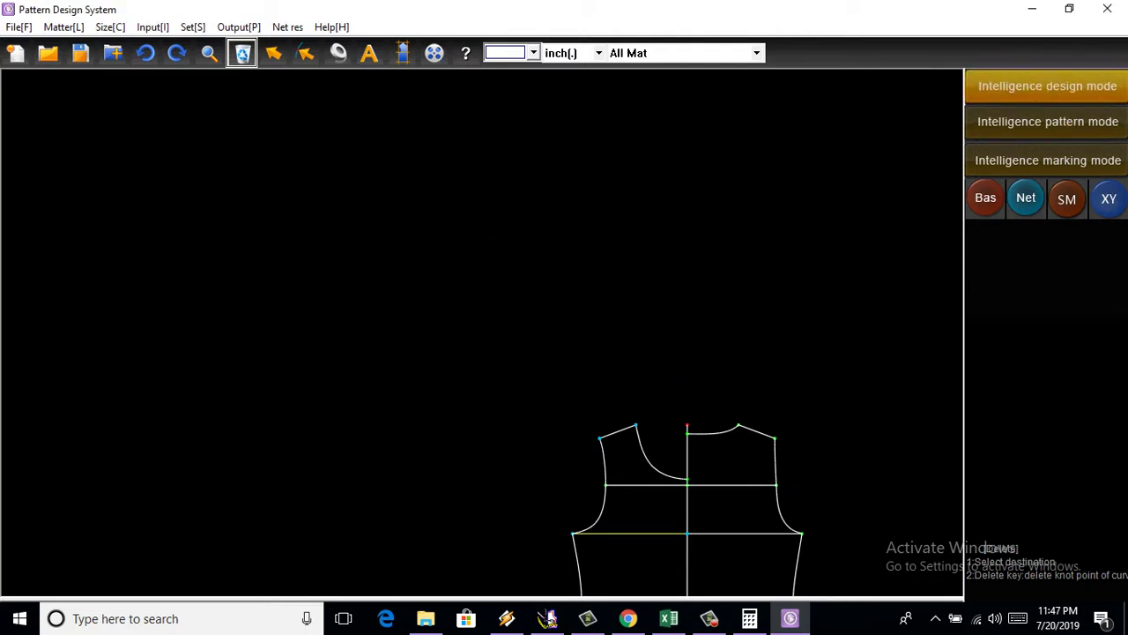
key("Escape")
Step: Delete the remaining unwanted element and return to Intelligence design mode
scroll(441, 93, "down", 4)
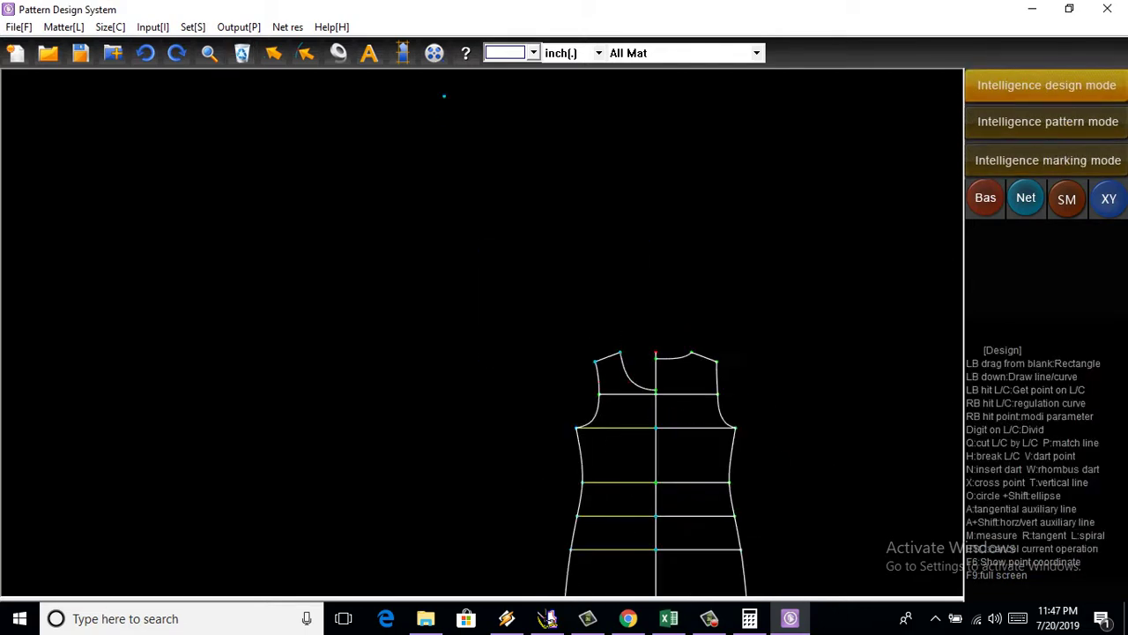
key("Delete")
key("Delete")
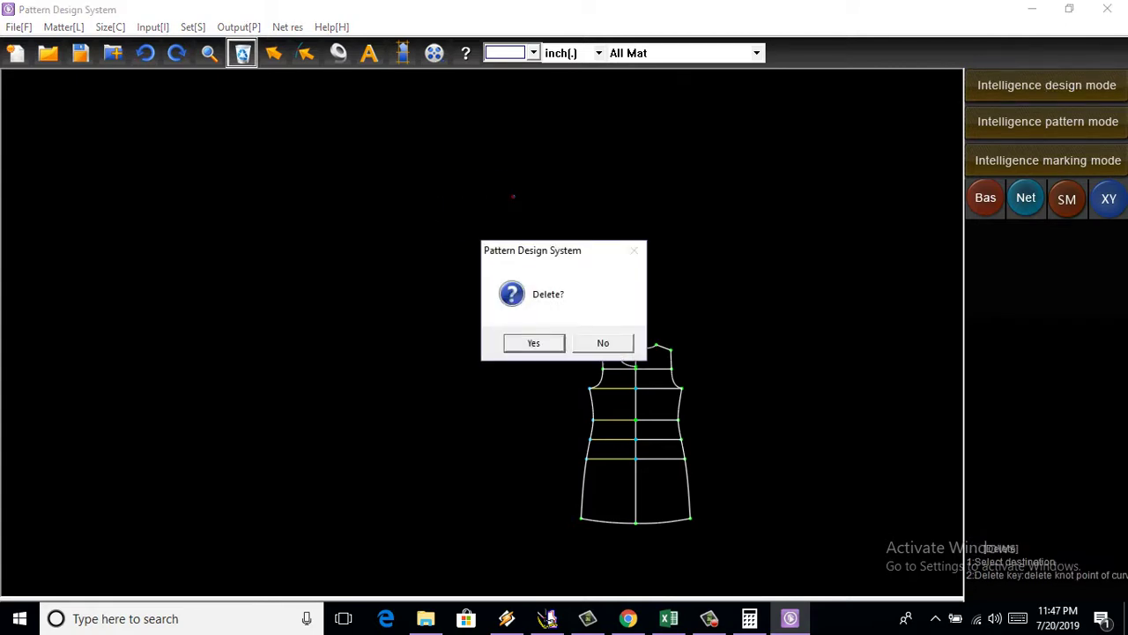
key("Return")
scroll(587, 358, "up", 3)
scroll(587, 359, "up", 3)
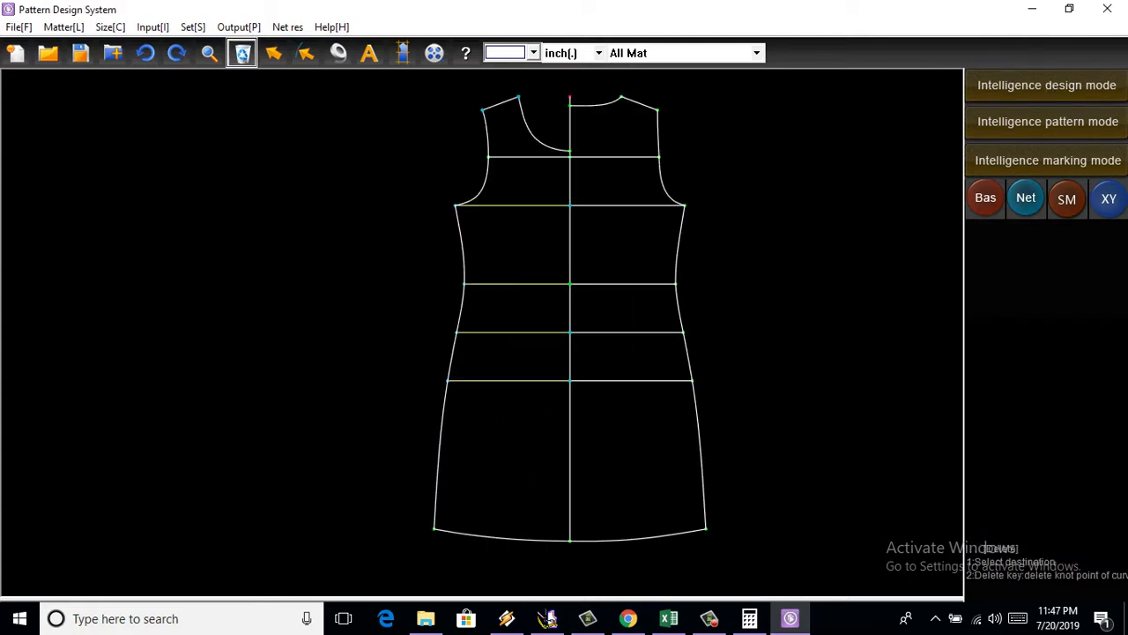
scroll(587, 359, "down", 1)
scroll(587, 359, "up", 1)
scroll(581, 362, "up", 2)
scroll(582, 362, "down", 2)
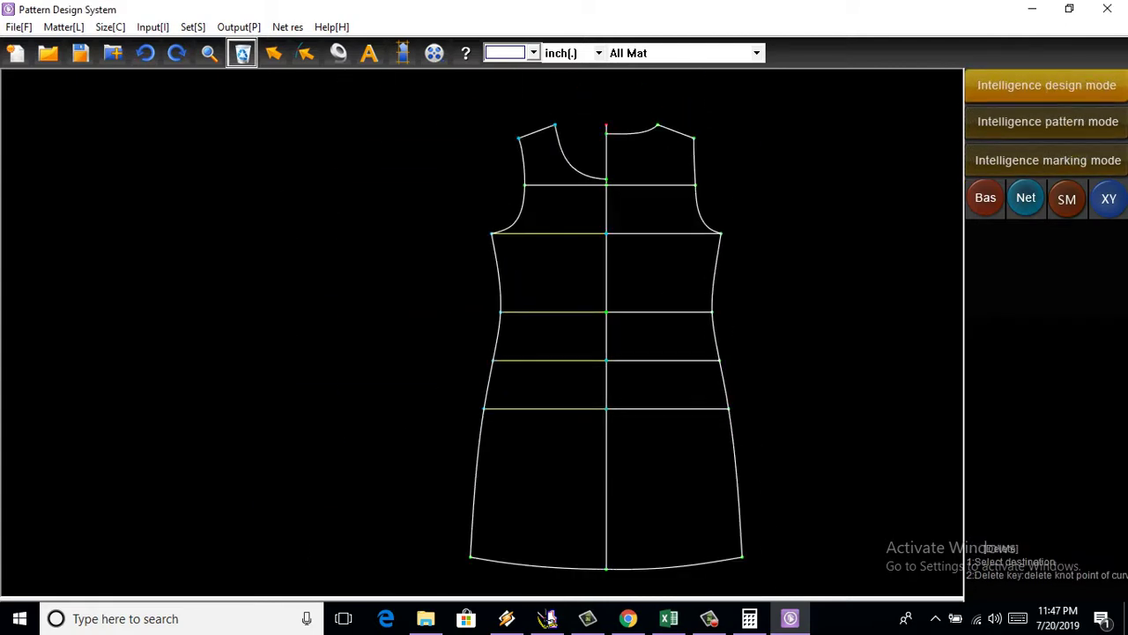
left_click(1047, 85)
scroll(586, 364, "up", 1)
scroll(621, 312, "up", 1)
Step: Change the horizontal guide lines on both dress halves to the dashed line type
scroll(620, 312, "down", 2)
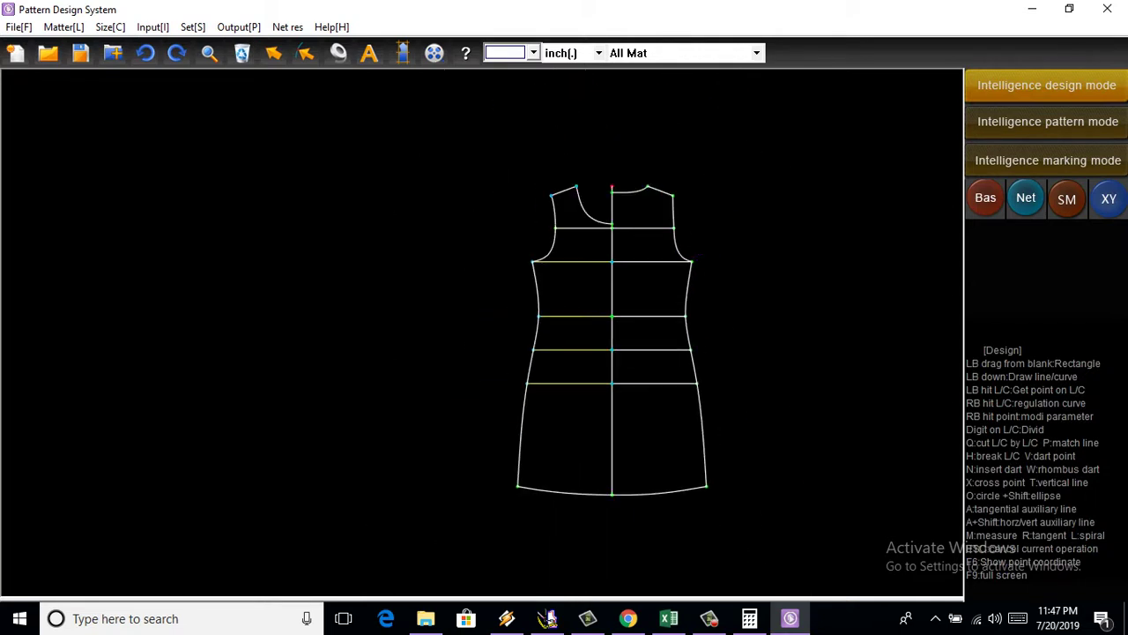
left_click_drag(653, 212, 653, 301)
left_click_drag(653, 212, 653, 408)
scroll(626, 380, "up", 1)
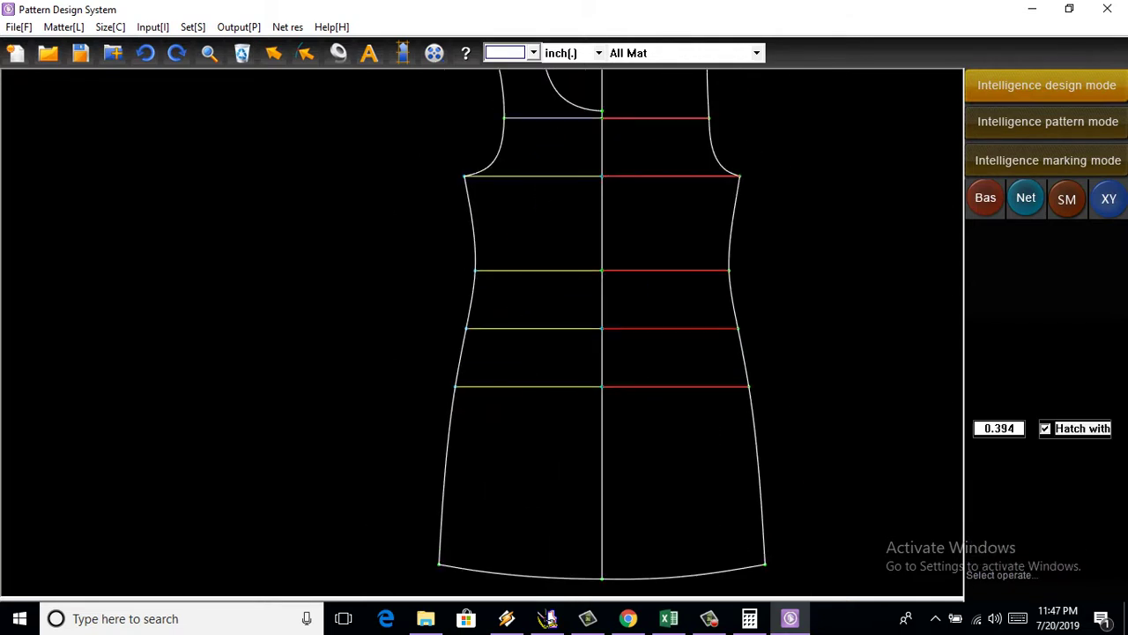
left_click_drag(533, 106, 533, 415)
right_click(531, 414)
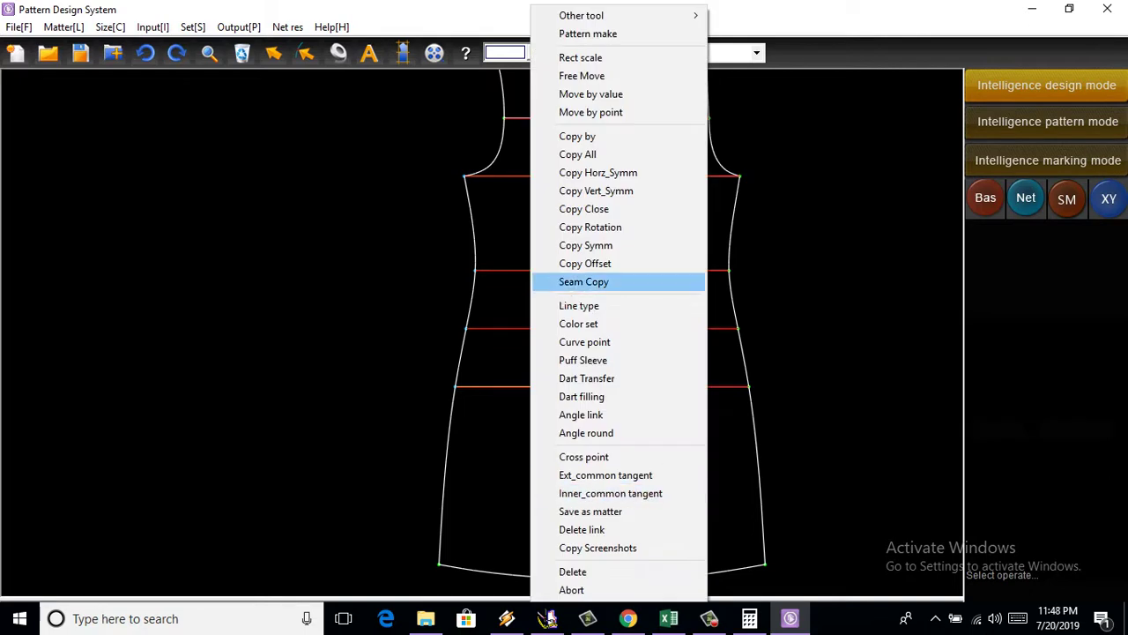
left_click(573, 305)
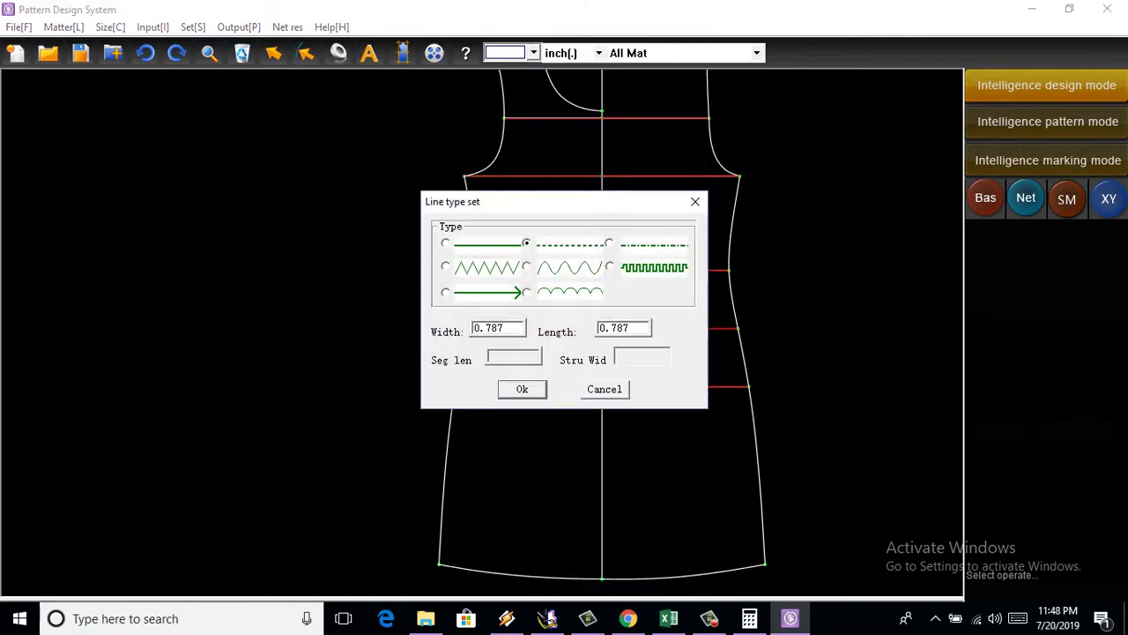
key("Return")
Step: Toggle to pattern mode and back to design mode, then review the dashed guide lines
left_click(1047, 121)
left_click(1047, 84)
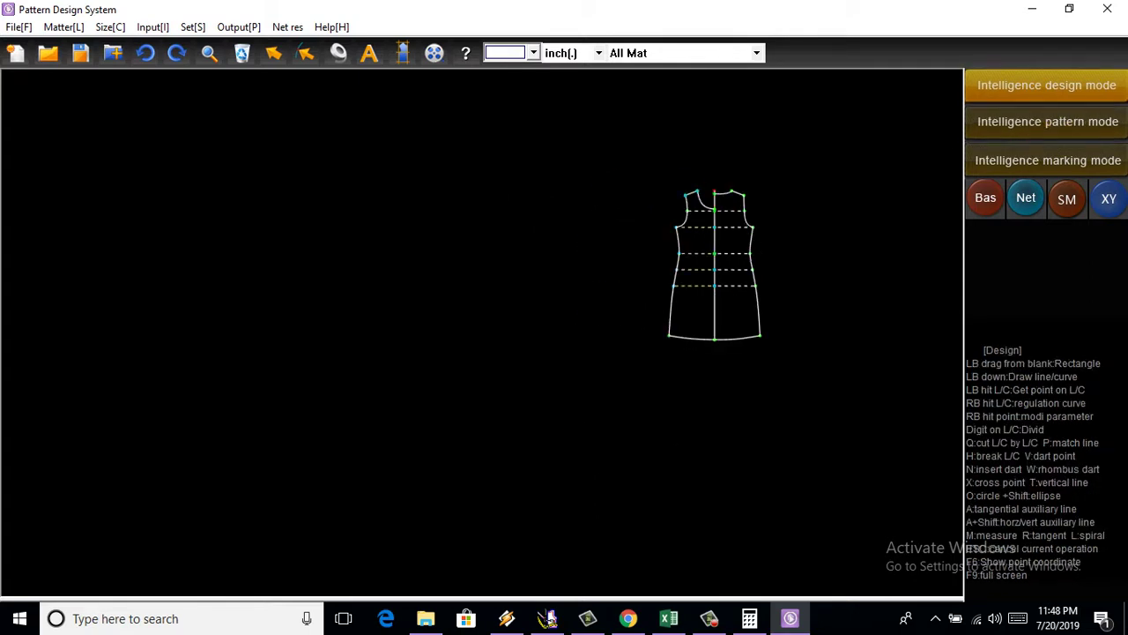
scroll(617, 379, "up", 1)
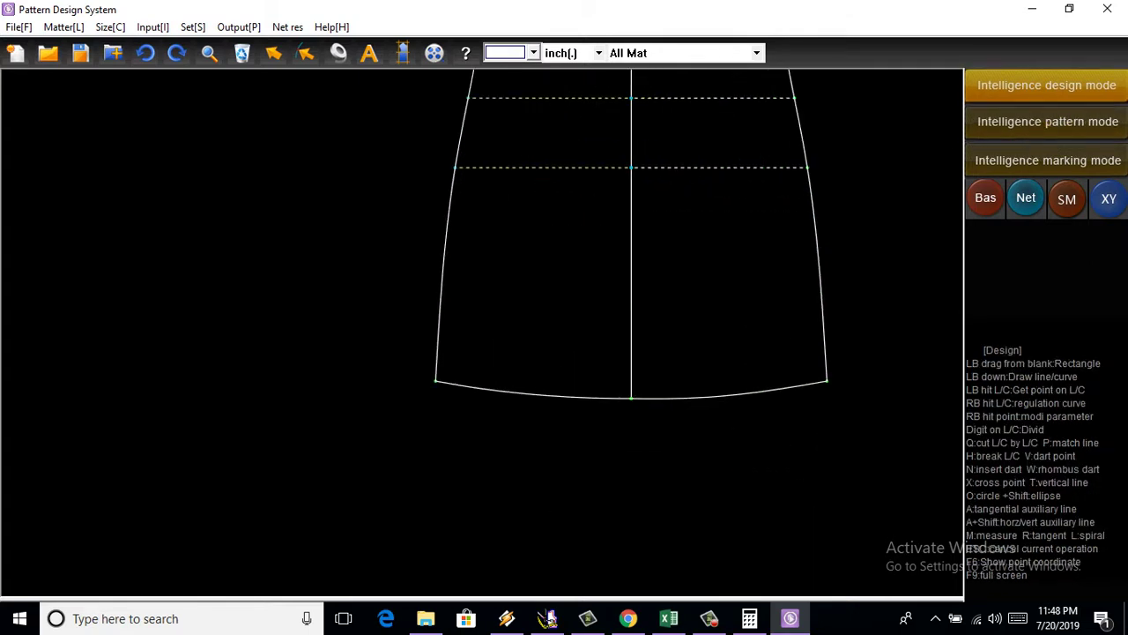
scroll(755, 226, "down", 3)
scroll(635, 141, "up", 1)
scroll(635, 141, "up", 2)
scroll(552, 294, "up", 1)
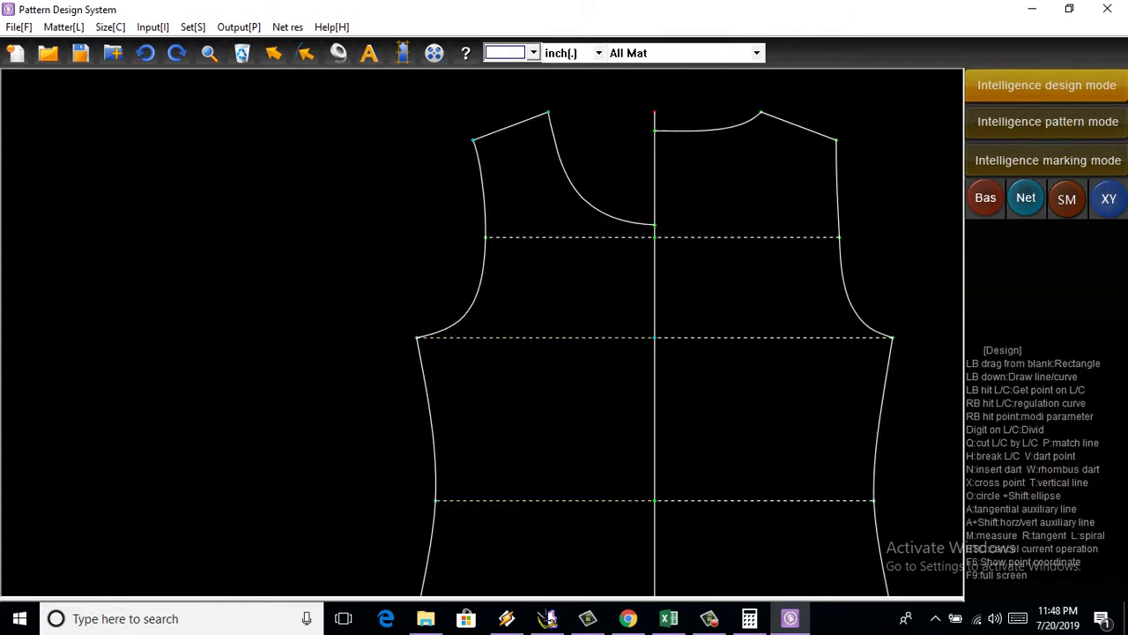
scroll(818, 106, "up", 3)
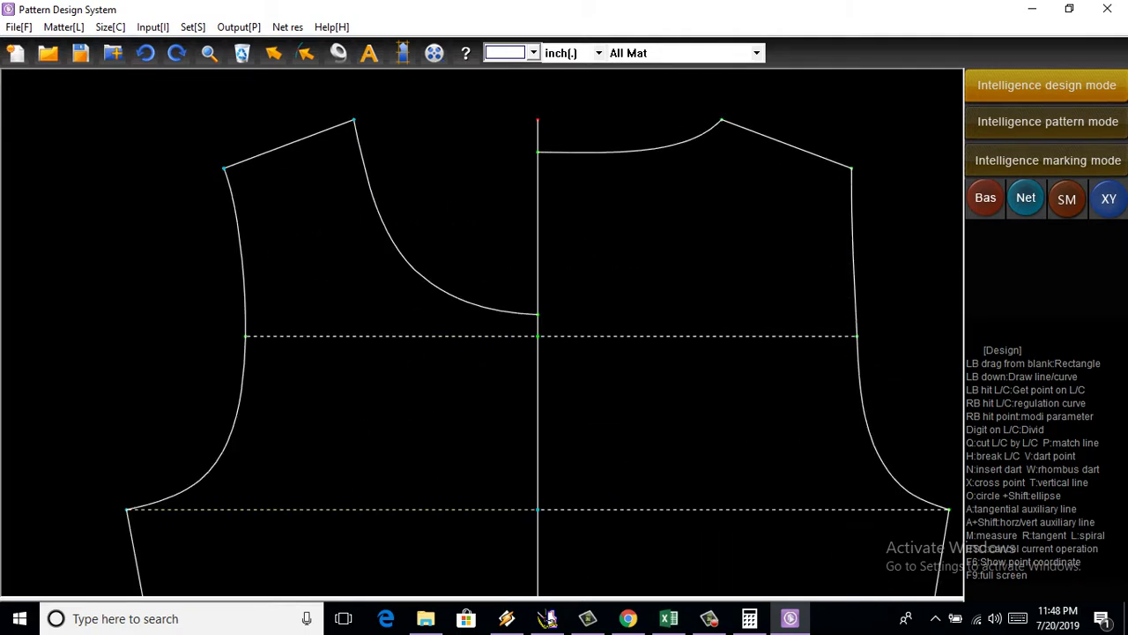
scroll(818, 106, "down", 5)
scroll(431, 149, "down", 4)
scroll(431, 291, "up", 1)
scroll(431, 291, "up", 1)
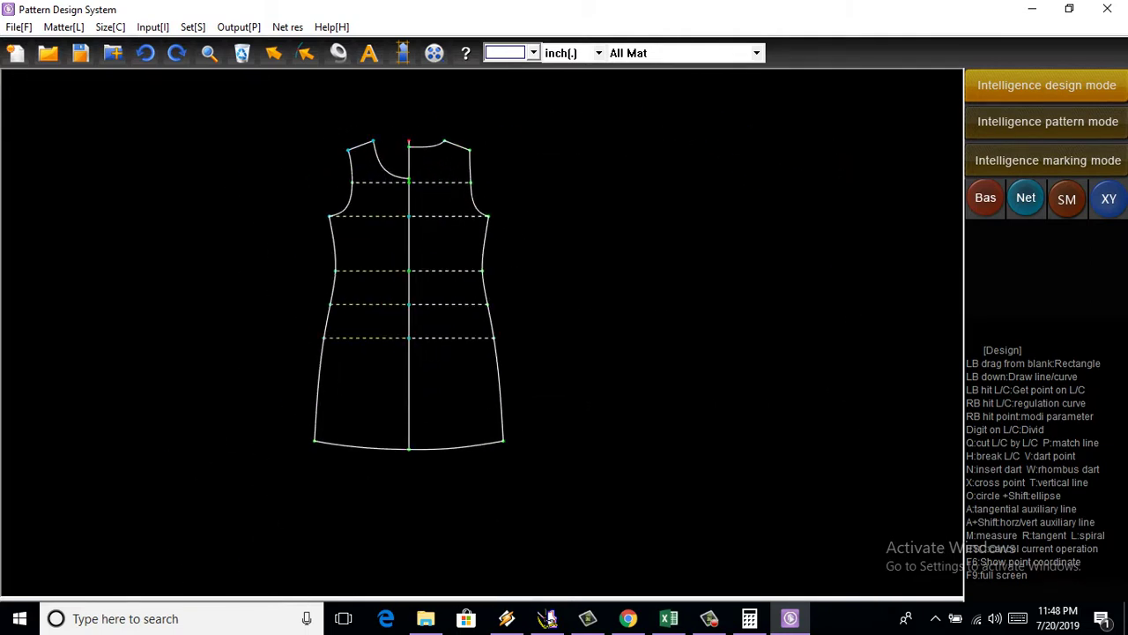
scroll(431, 291, "up", 2)
scroll(335, 481, "up", 1)
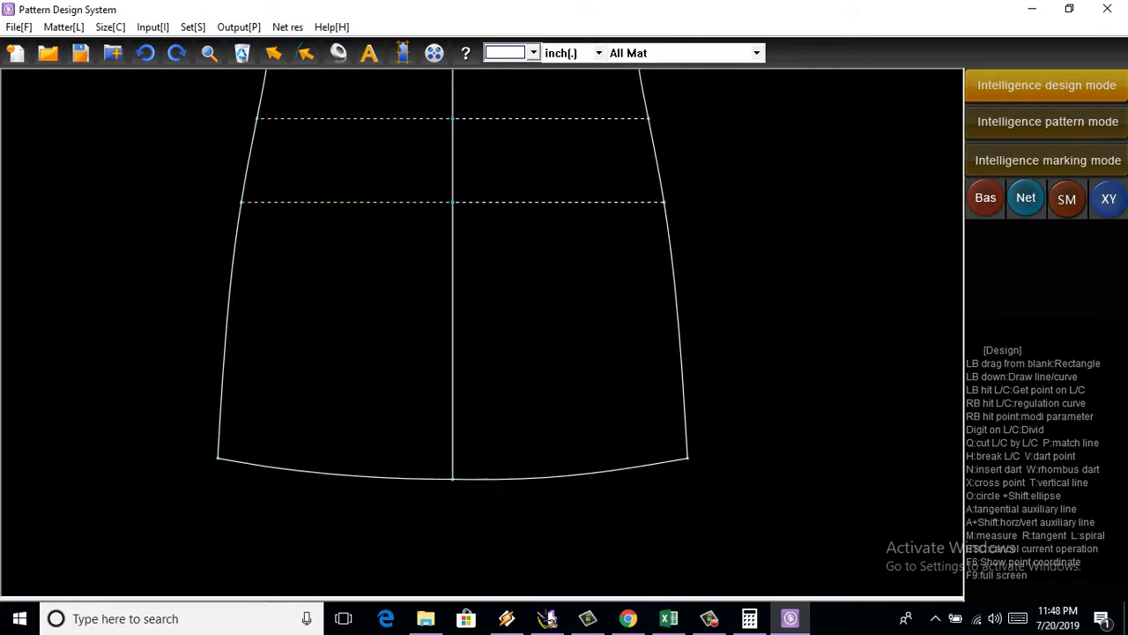
scroll(459, 480, "up", 1)
scroll(426, 459, "down", 1)
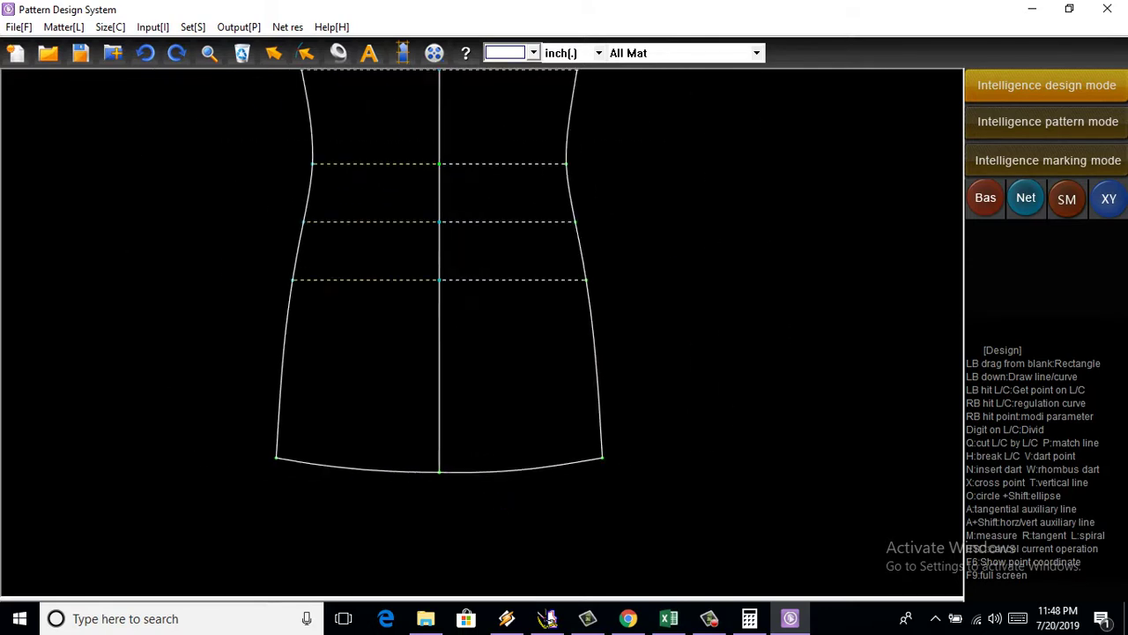
scroll(425, 459, "down", 1)
scroll(433, 473, "down", 1)
scroll(444, 337, "up", 2)
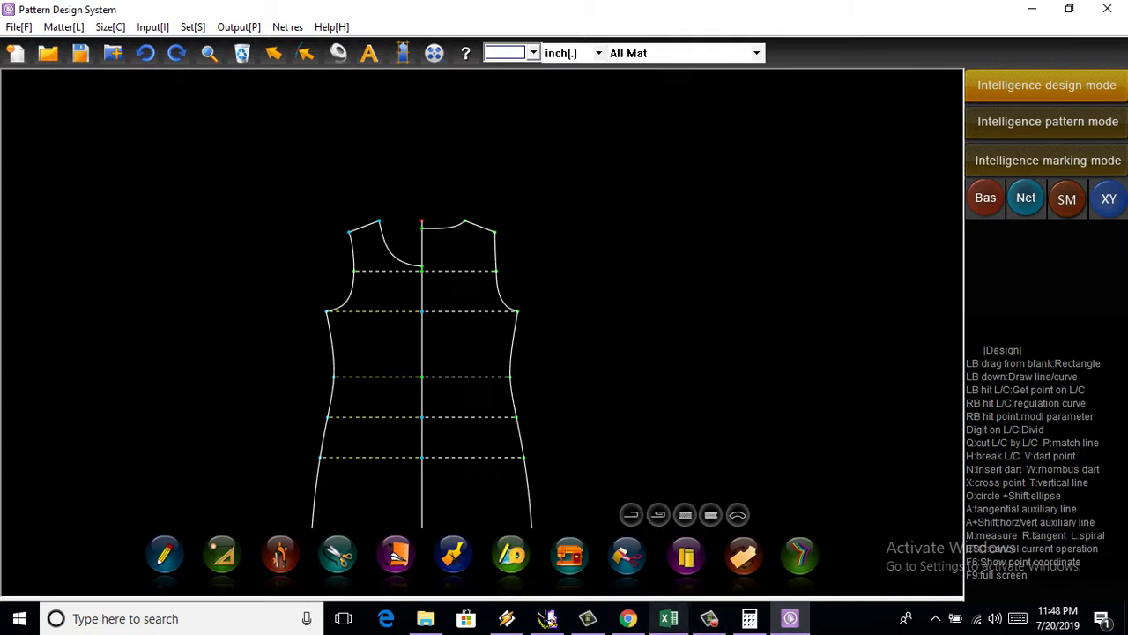
mouse_move(668, 617)
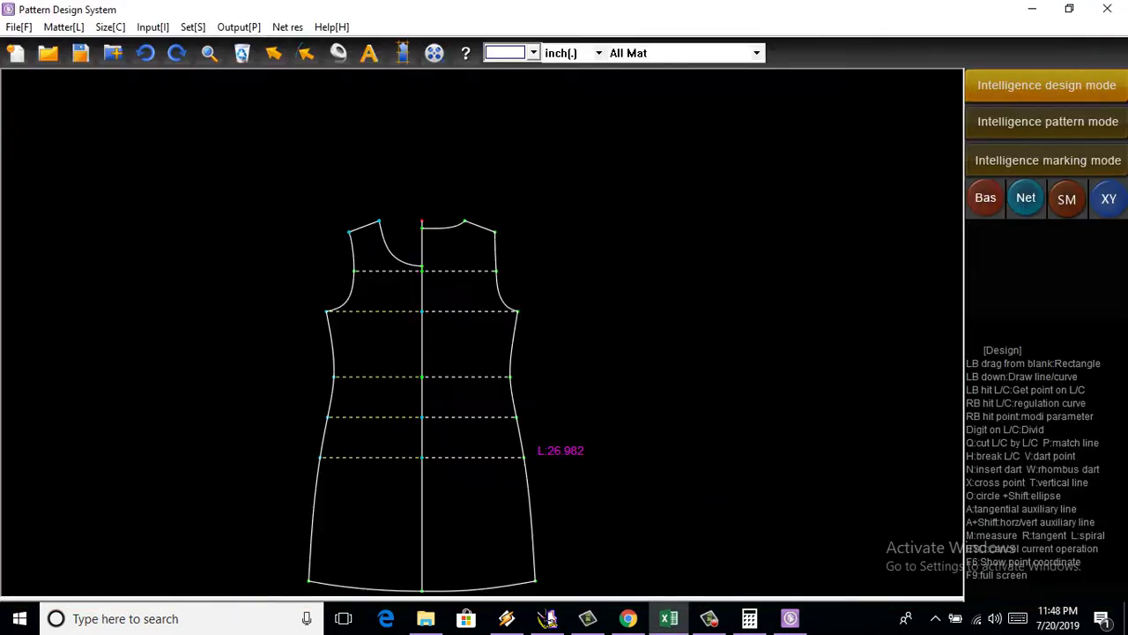
Step: Bring the 'data' Excel sheet of S, M, L, XL dress measurements to the front
left_click(668, 546)
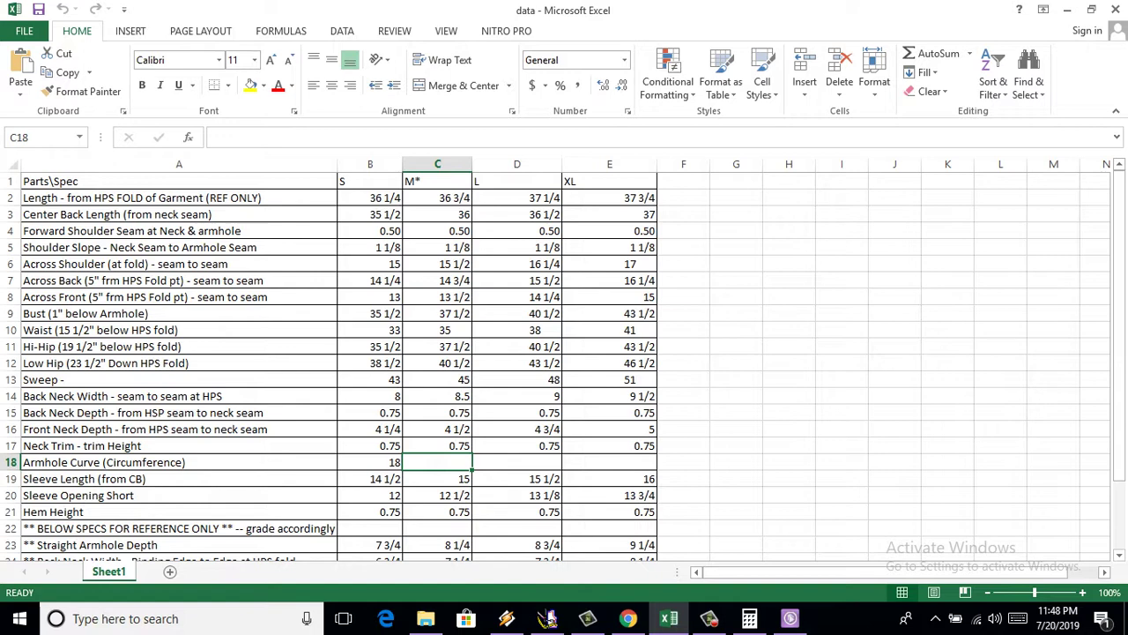
mouse_move(789, 618)
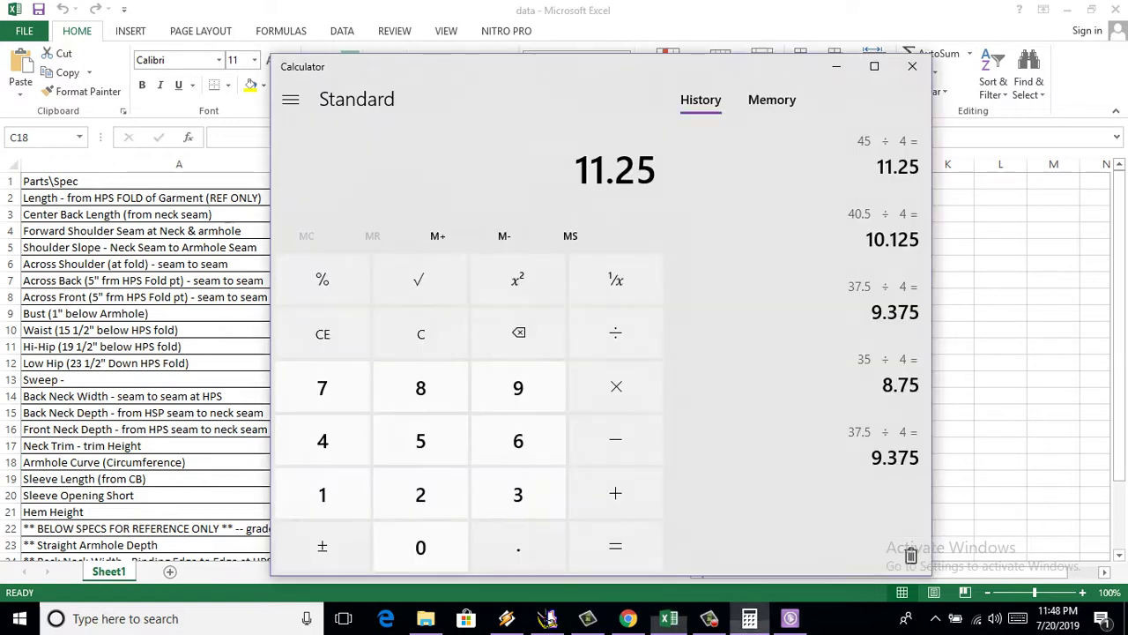
Step: In Calculator, clear the previous result and begin 15 minus, then check the spreadsheet
left_click(749, 617)
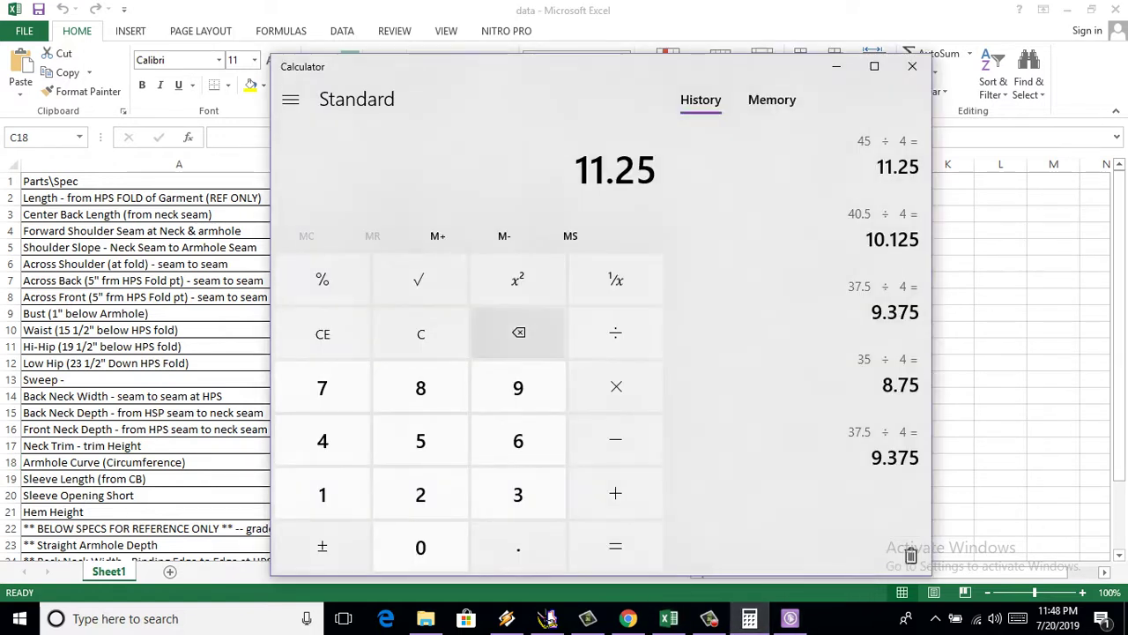
left_click(420, 333)
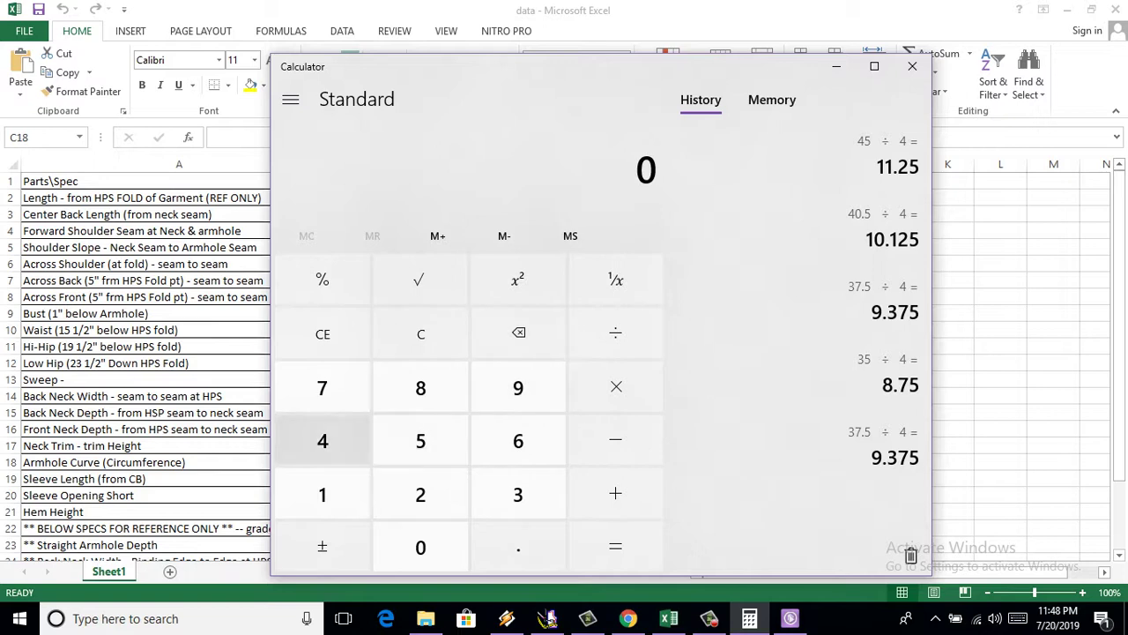
left_click(323, 493)
left_click(420, 441)
left_click(615, 440)
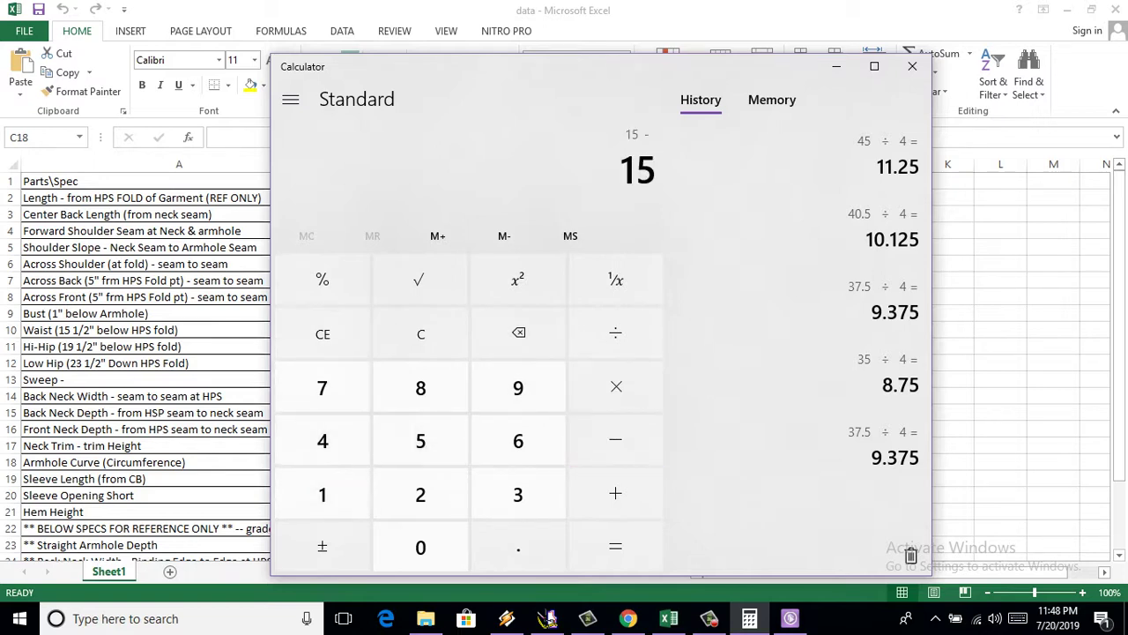
key("alt+Tab")
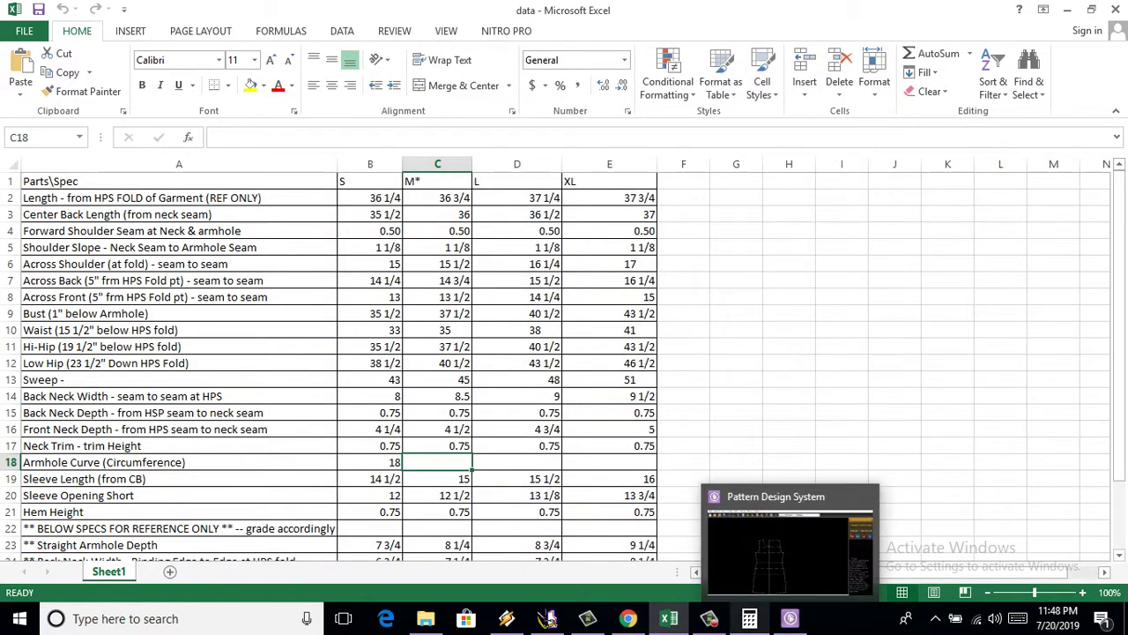
Step: Finish 15 − 7.75 = 7.25, minimize Calculator and return to the dress pattern
left_click(749, 618)
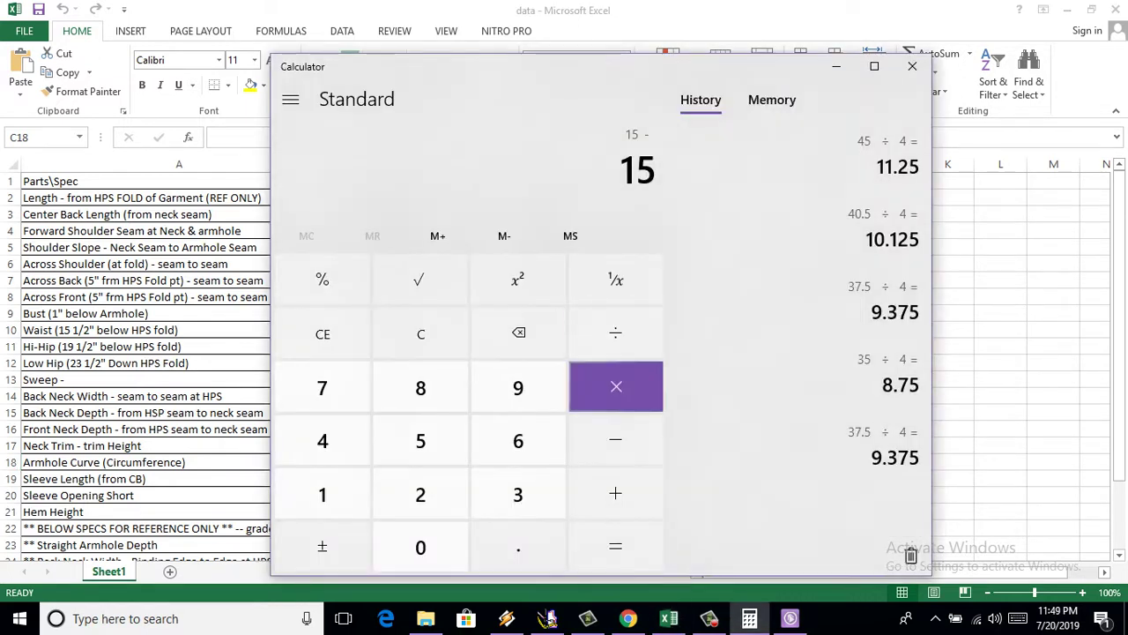
left_click(321, 388)
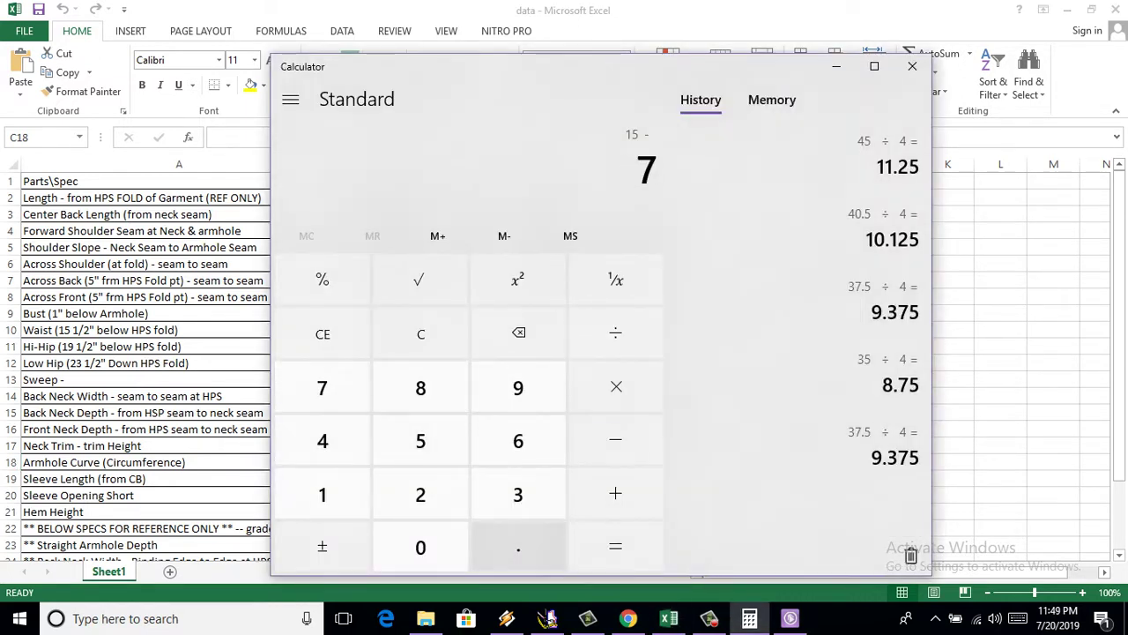
left_click(519, 546)
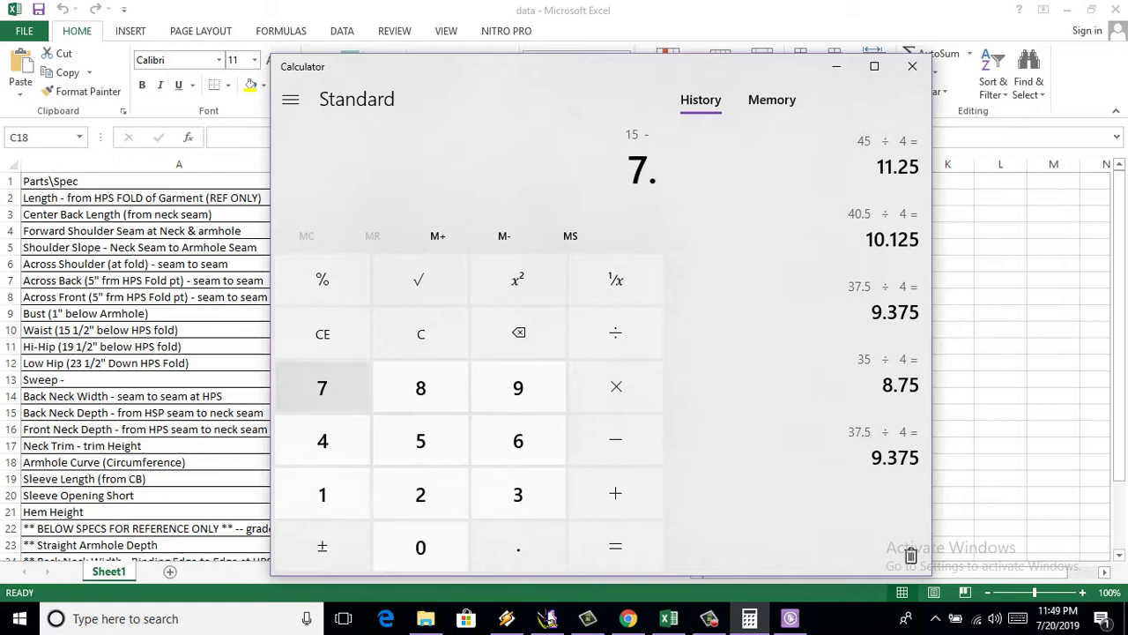
left_click(321, 388)
left_click(420, 440)
left_click(615, 547)
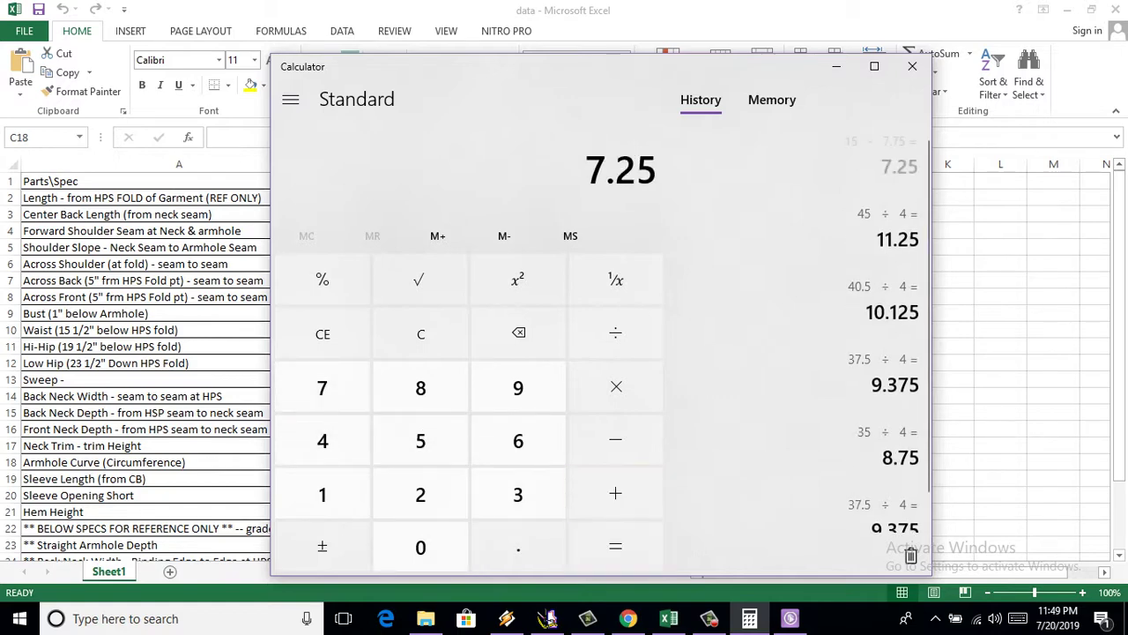
left_click(837, 66)
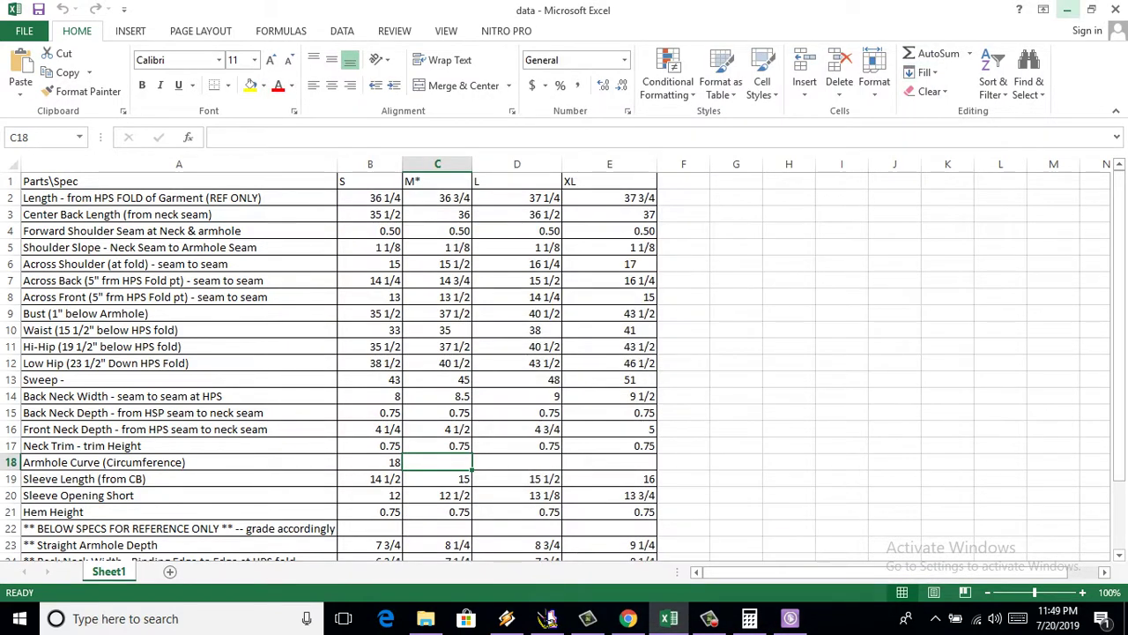
key("alt+Tab")
scroll(529, 352, "up", 3)
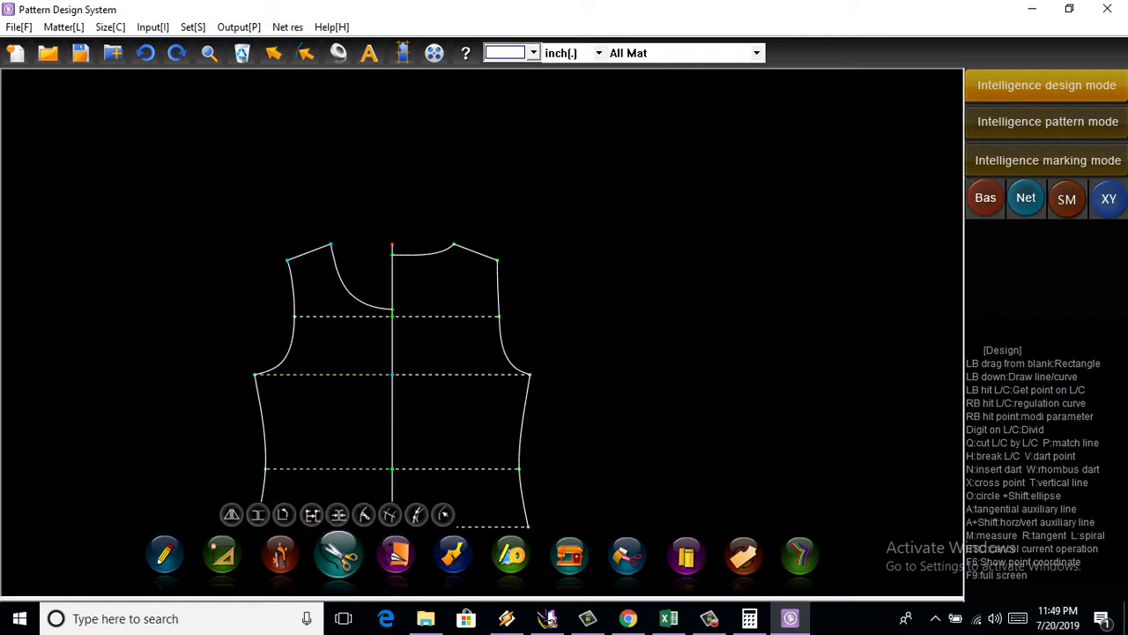
scroll(458, 251, "up", 3)
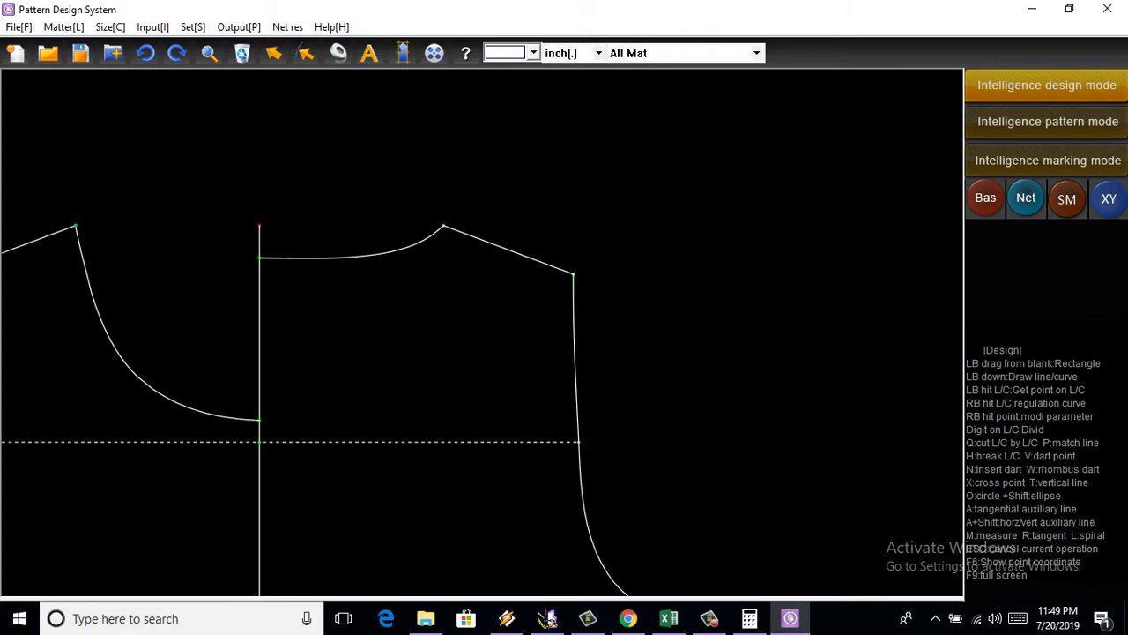
scroll(458, 309, "down", 3)
scroll(405, 366, "up", 3)
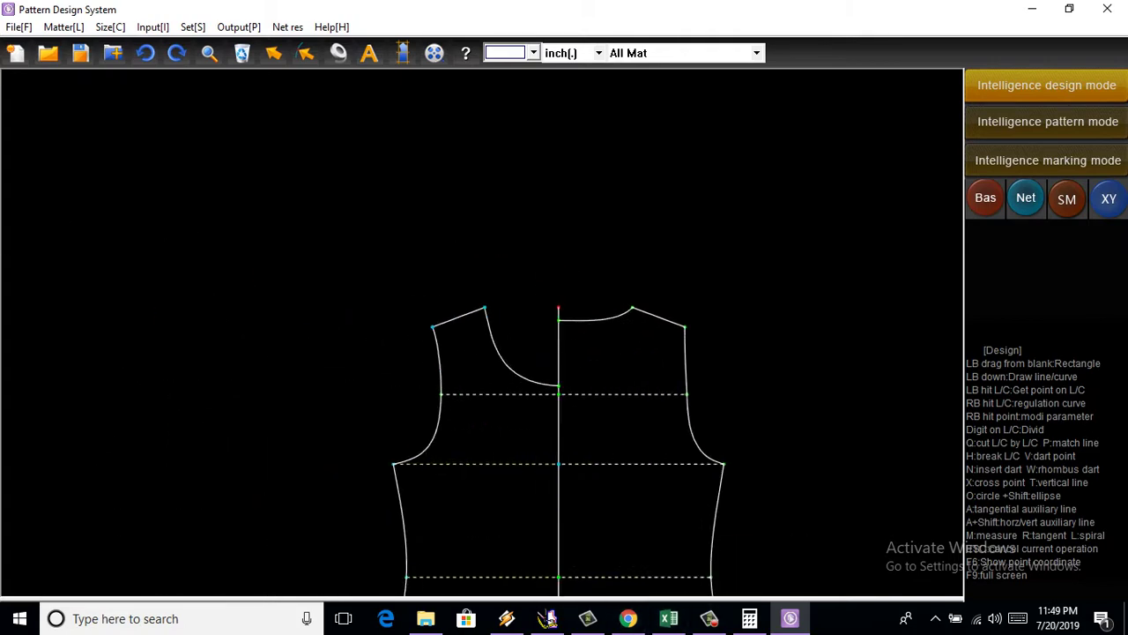
left_click(668, 618)
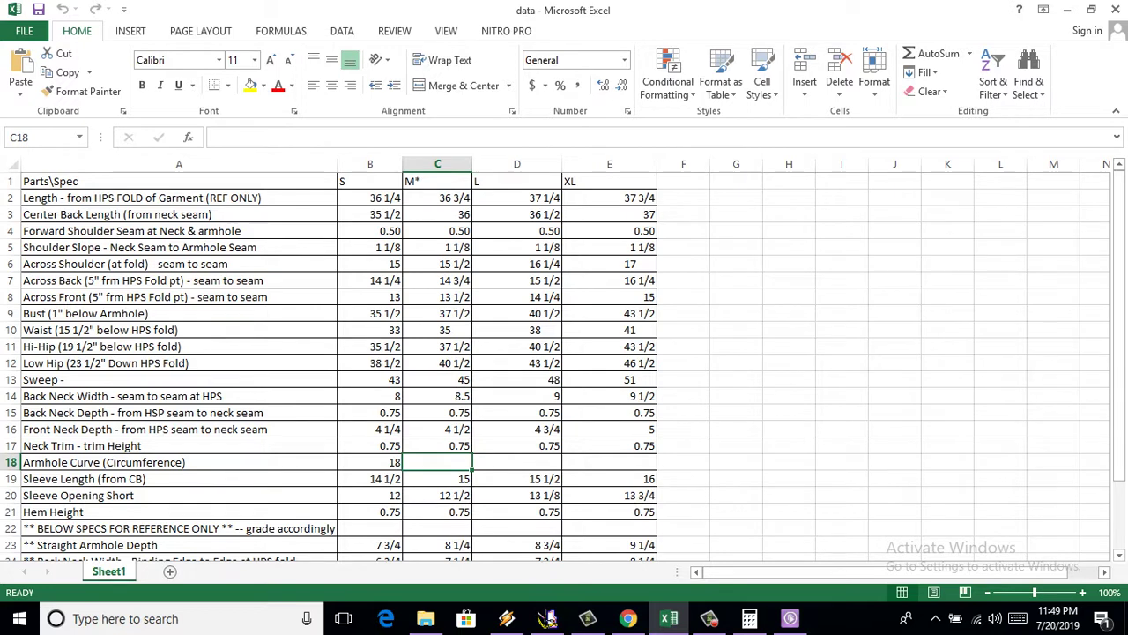
left_click(790, 618)
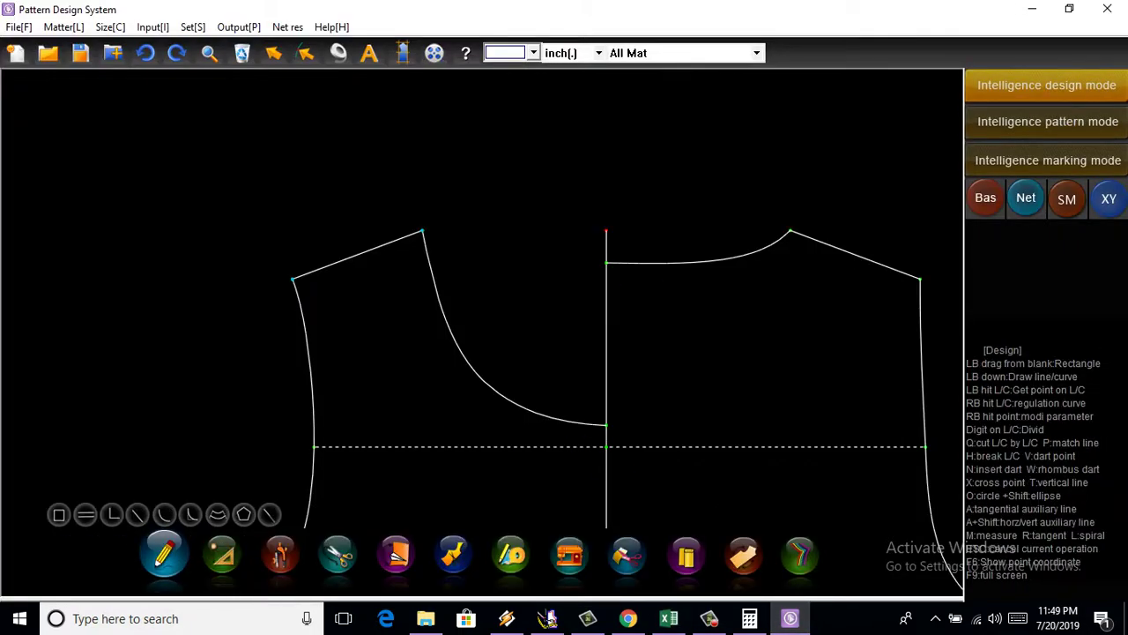
Step: Offset the left bodice's shoulder line by 0.5, bounded by the armhole and side seam
left_click(85, 514)
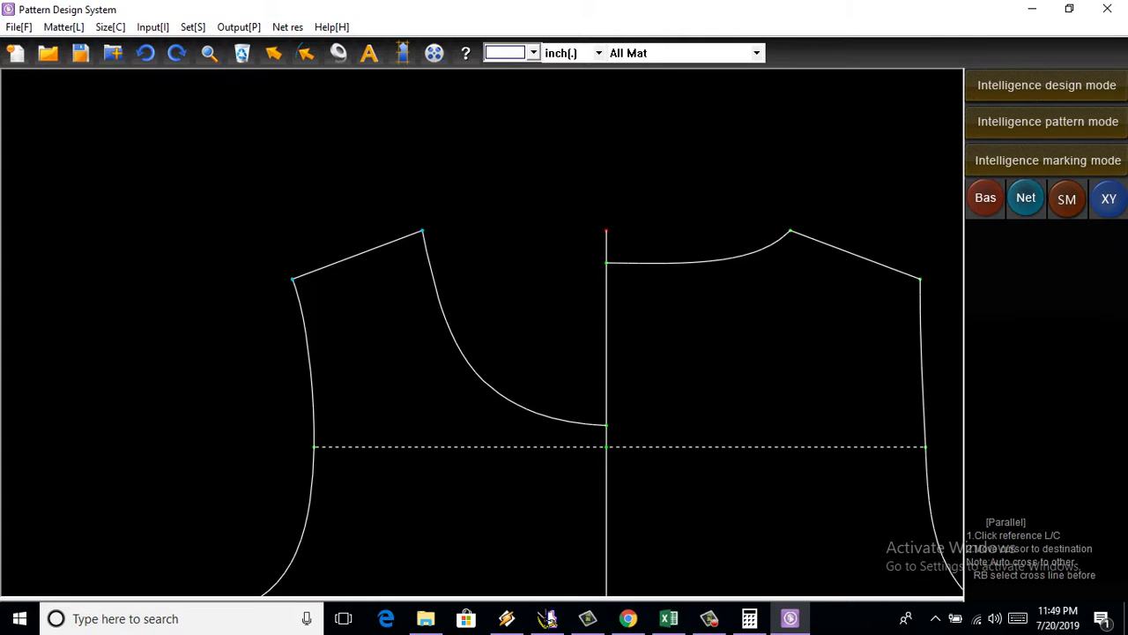
left_click(441, 308)
left_click(302, 312)
scroll(315, 269, "up", 2)
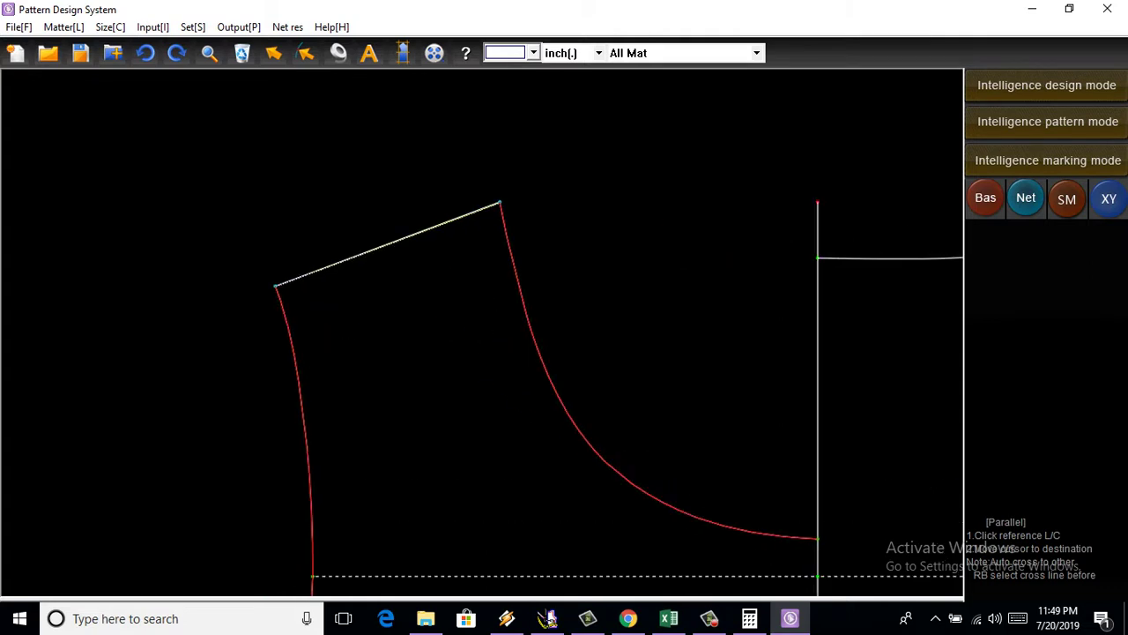
left_click(324, 268)
type("0.5")
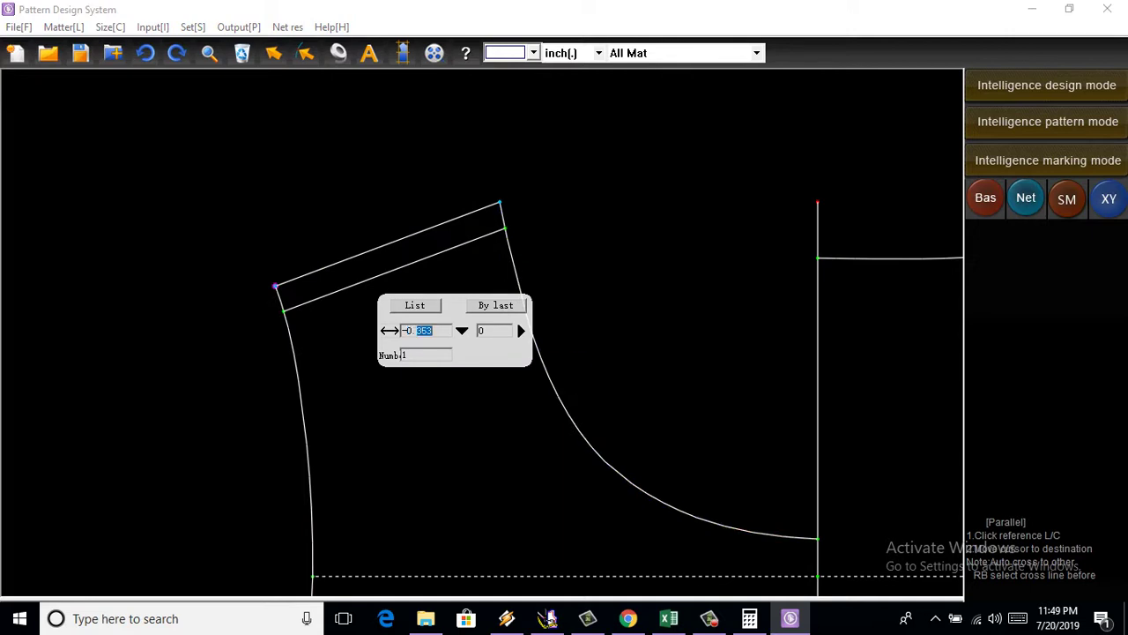
key("Return")
Step: Switch to Intelligence pattern mode and pick the Transto copy tool
scroll(564, 353, "down", 2)
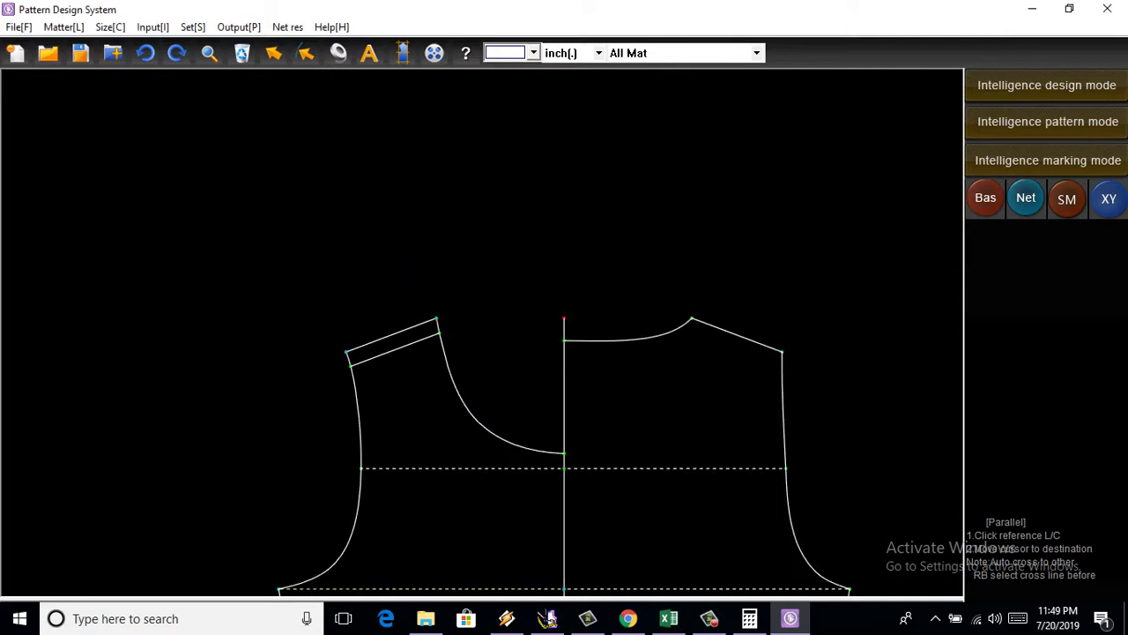
left_click(1047, 122)
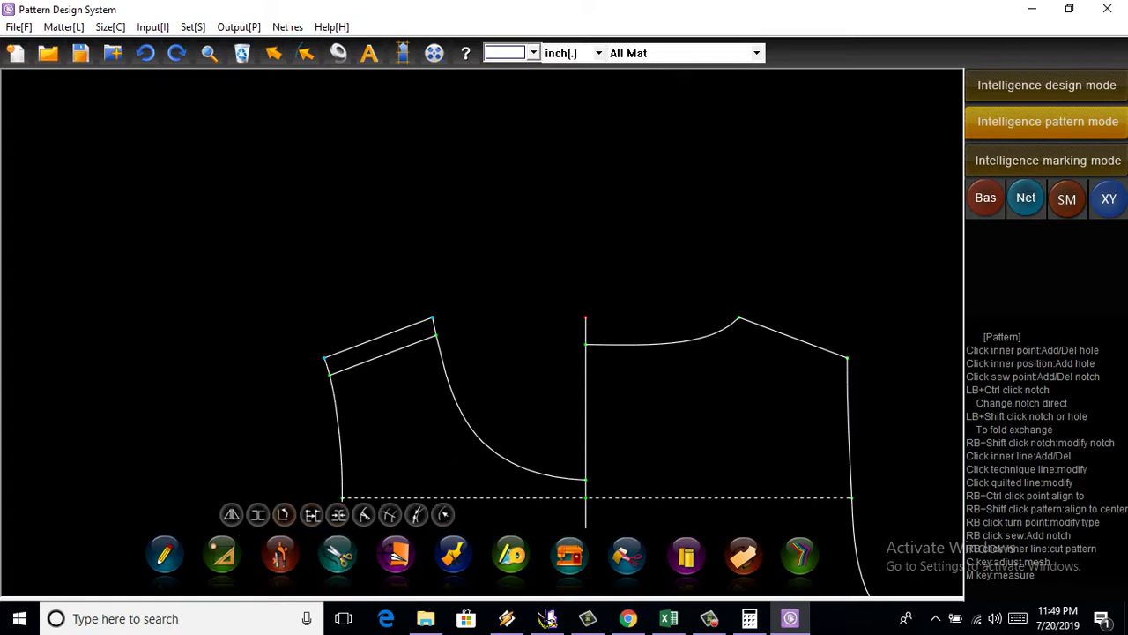
left_click(257, 514)
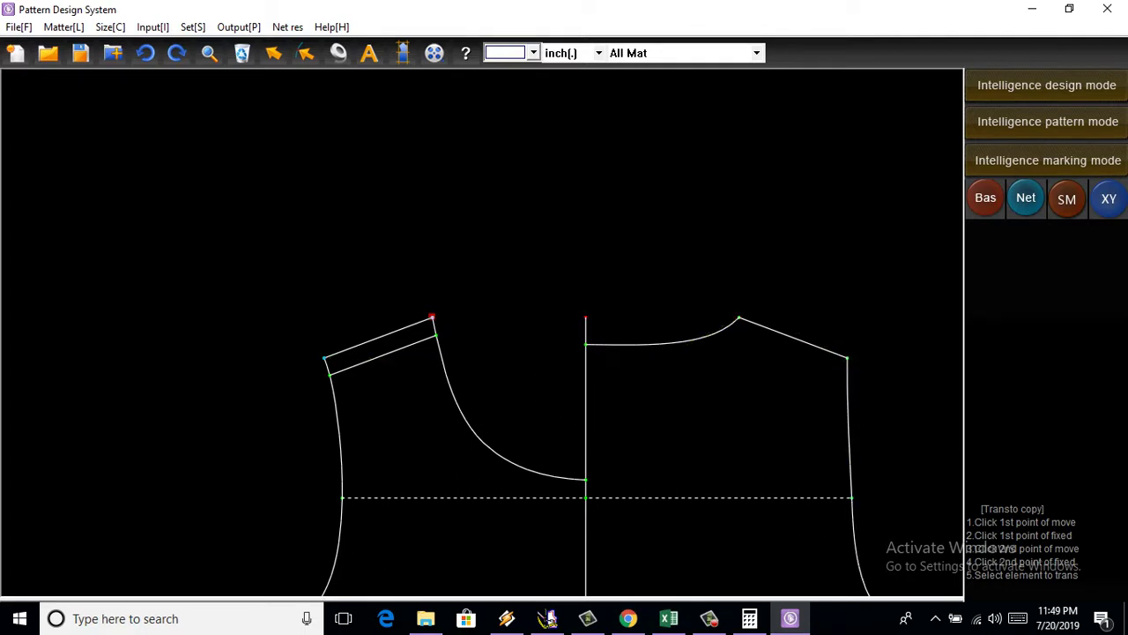
Step: Copy the left armhole curve and shoulder strip onto the right bodice's shoulder point
left_click(498, 450)
left_click(341, 467)
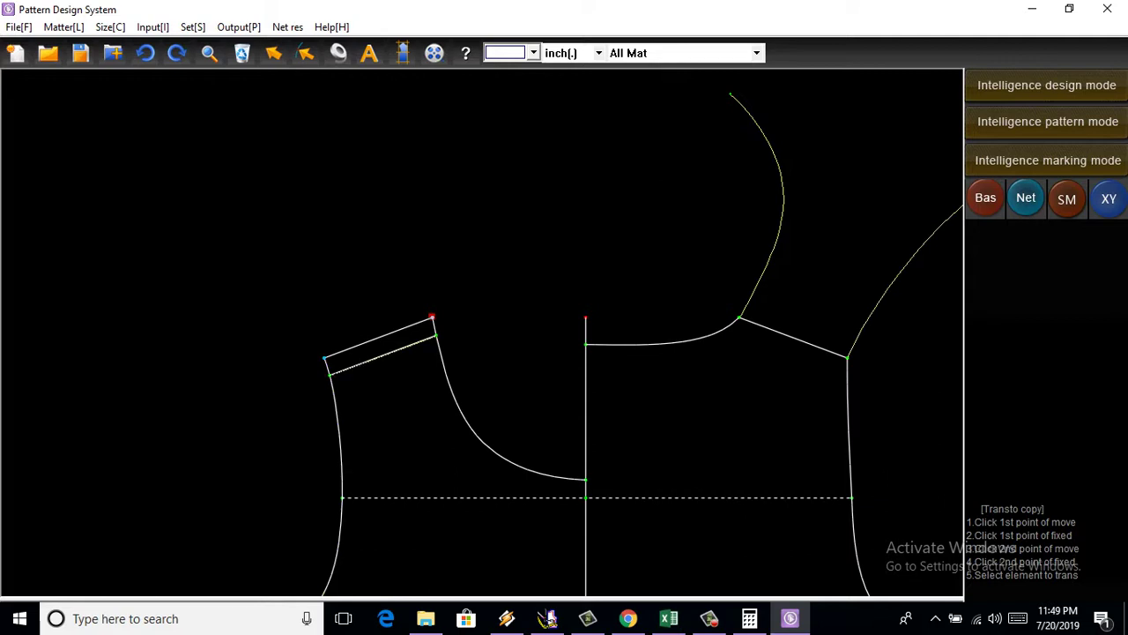
scroll(544, 352, "up", 4)
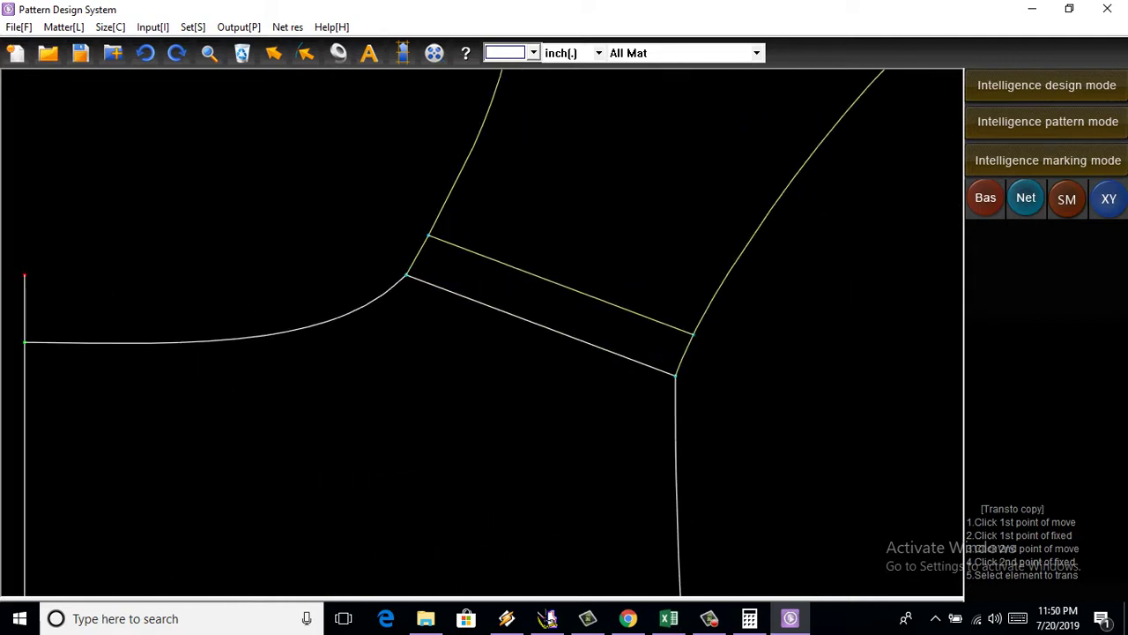
scroll(404, 255, "up", 3)
scroll(404, 255, "down", 3)
scroll(379, 251, "up", 1)
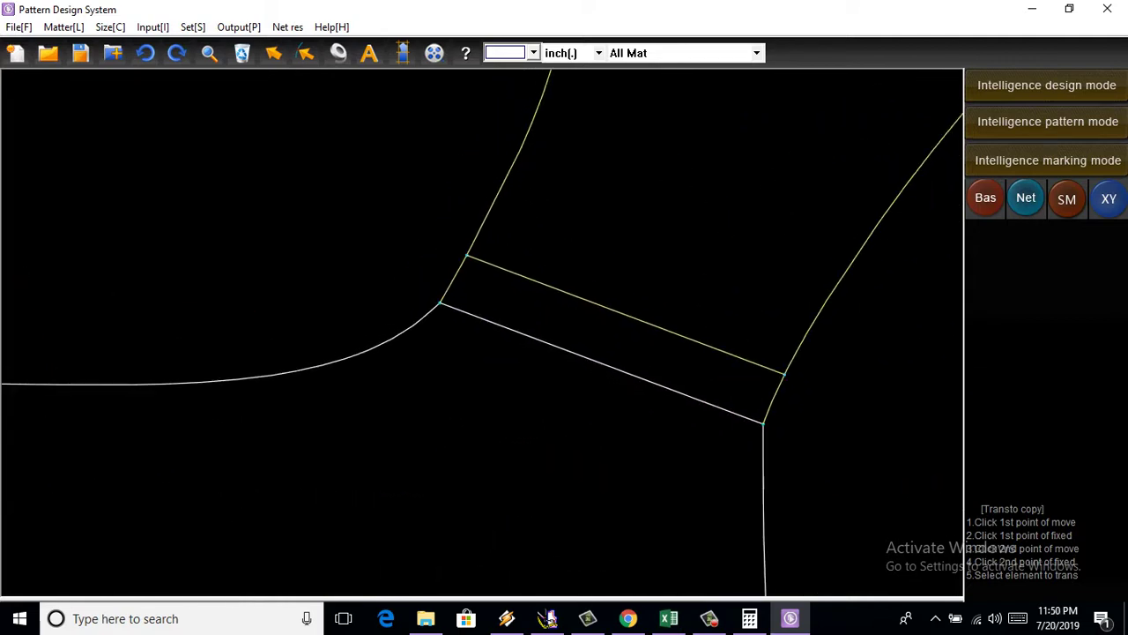
scroll(365, 250, "up", 1)
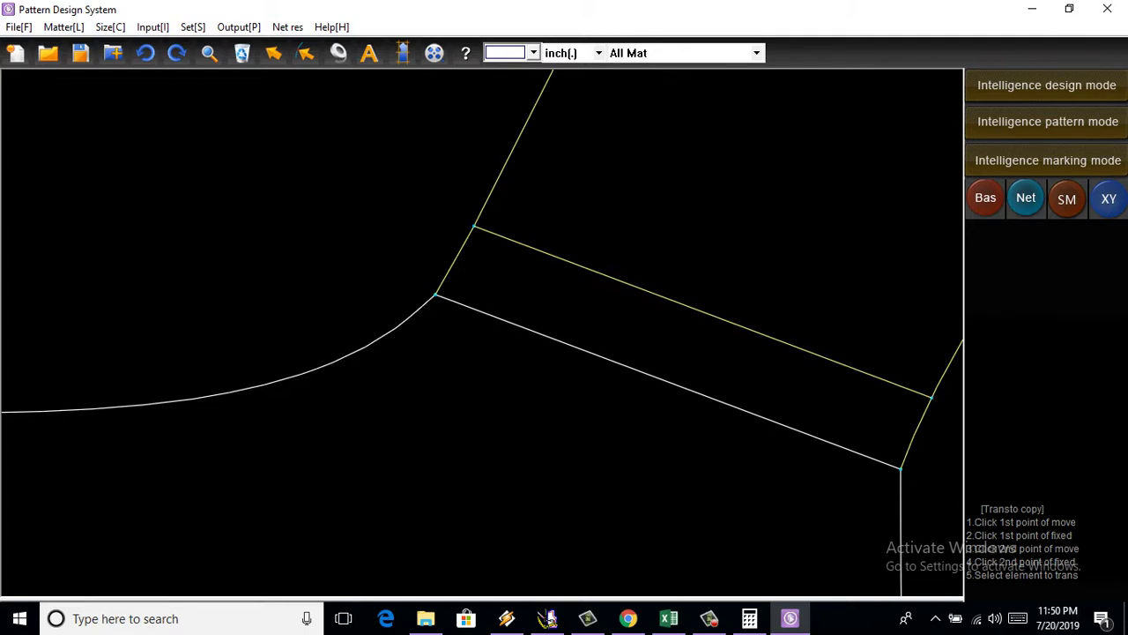
scroll(487, 335, "down", 2)
scroll(487, 335, "down", 1)
key("Escape")
scroll(486, 335, "up", 2)
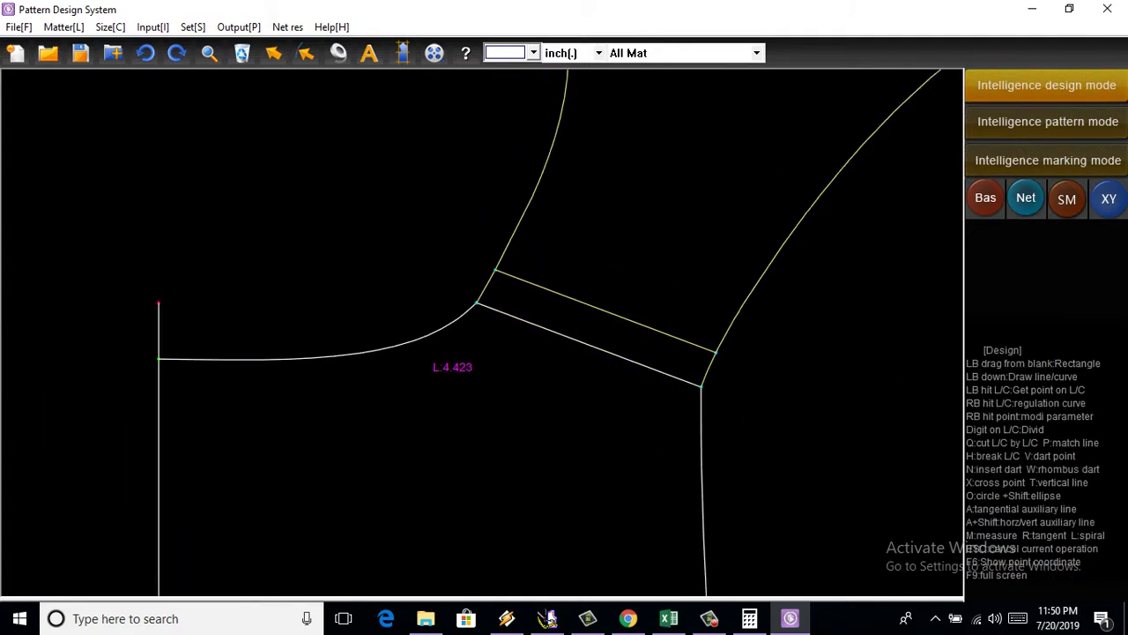
scroll(405, 345, "up", 1)
scroll(452, 320, "up", 2)
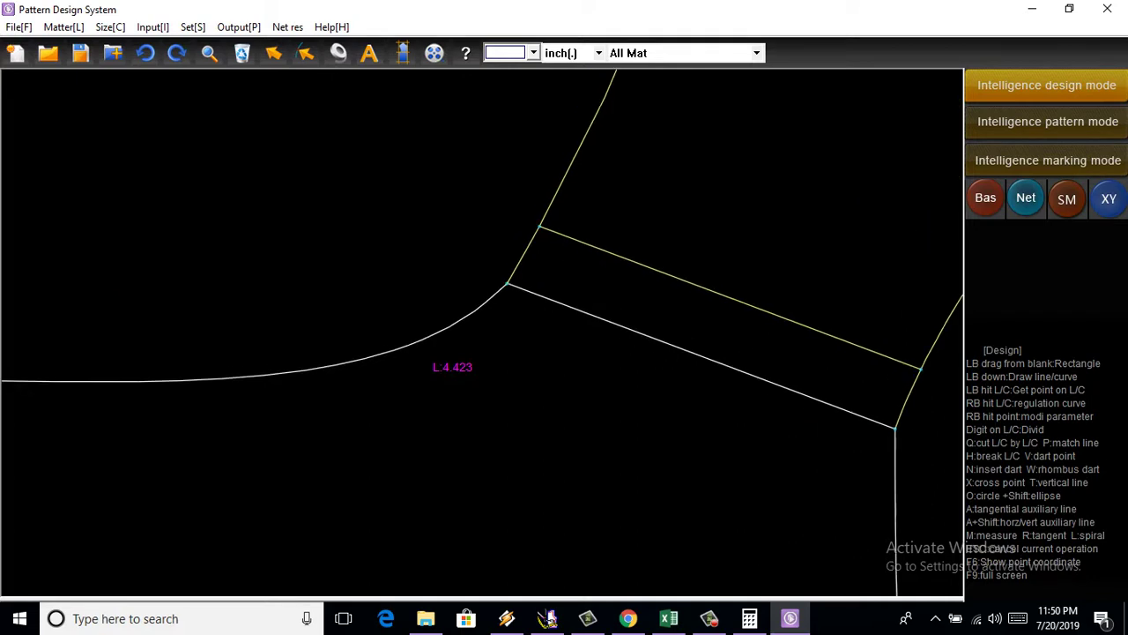
scroll(566, 356, "down", 7)
scroll(838, 414, "down", 2)
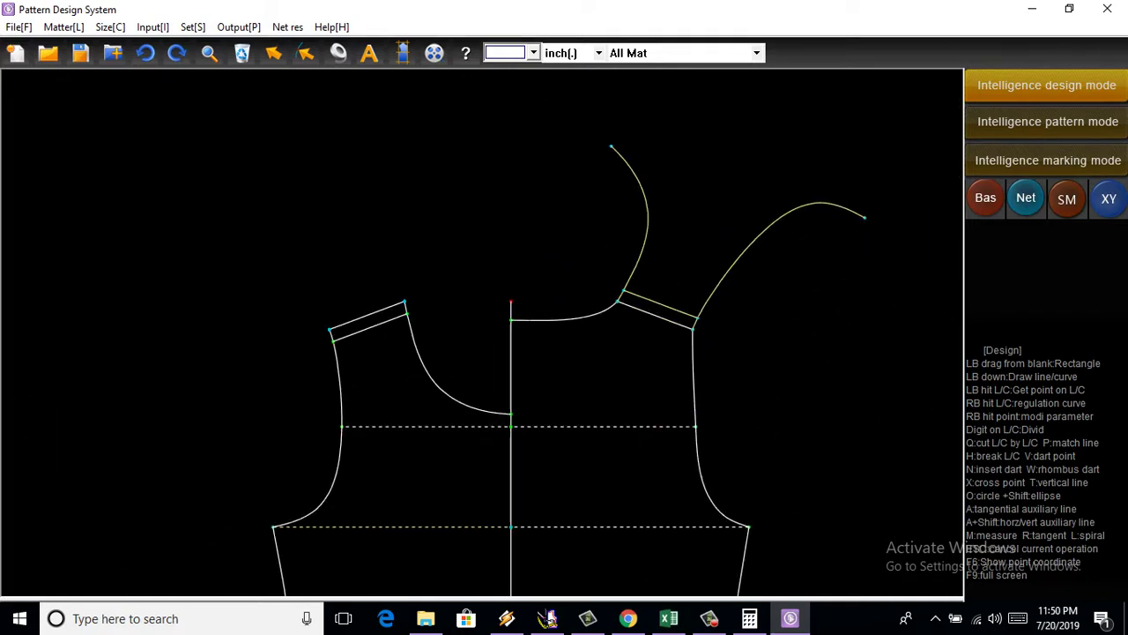
scroll(383, 332, "up", 6)
Step: Move the left armhole curve's end knot to the strip corner and add a control knot
right_click(465, 295)
scroll(464, 295, "up", 4)
scroll(464, 295, "up", 2)
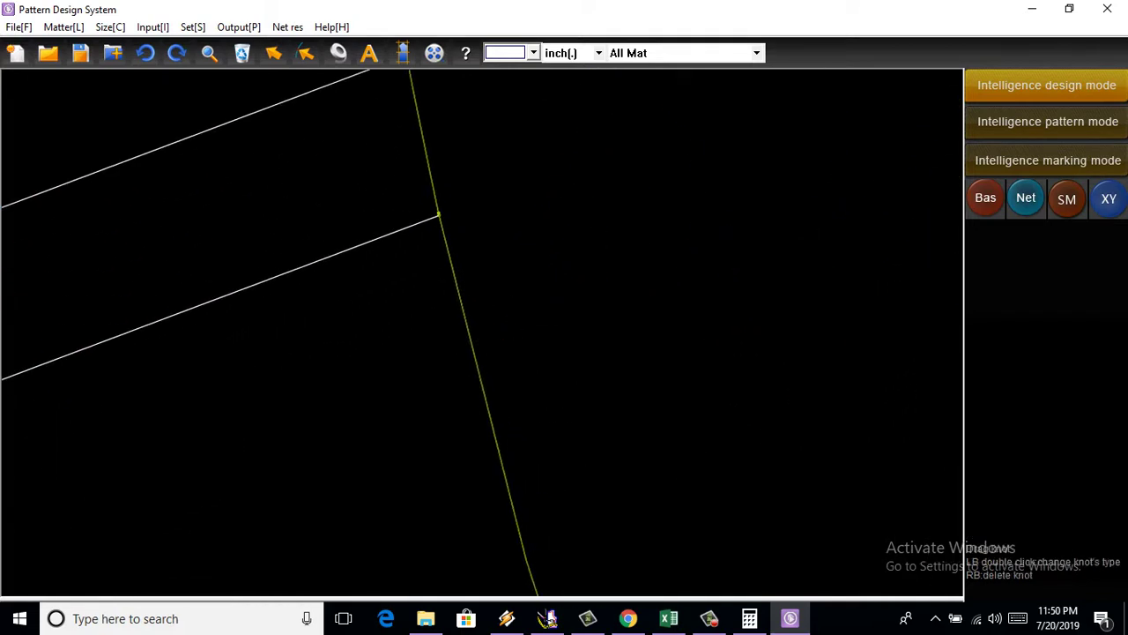
mouse_move(438, 214)
left_mouse_down()
mouse_move(411, 259)
mouse_move(423, 218)
left_mouse_up()
scroll(412, 259, "down", 1)
left_click(450, 340)
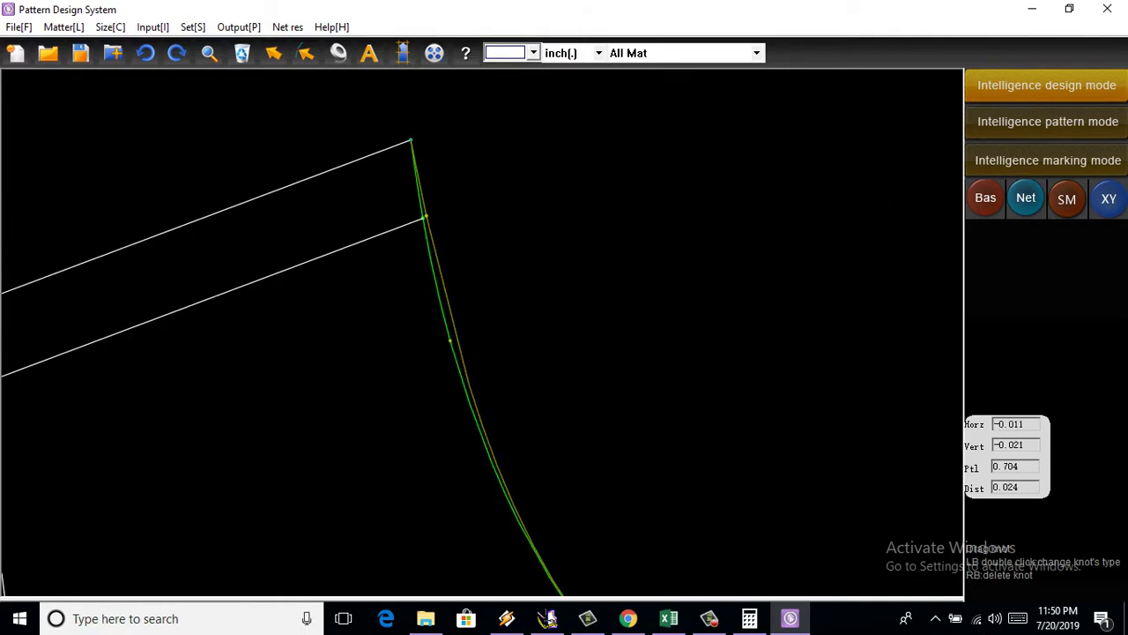
scroll(482, 332, "down", 2)
scroll(482, 332, "down", 1)
scroll(529, 353, "up", 1)
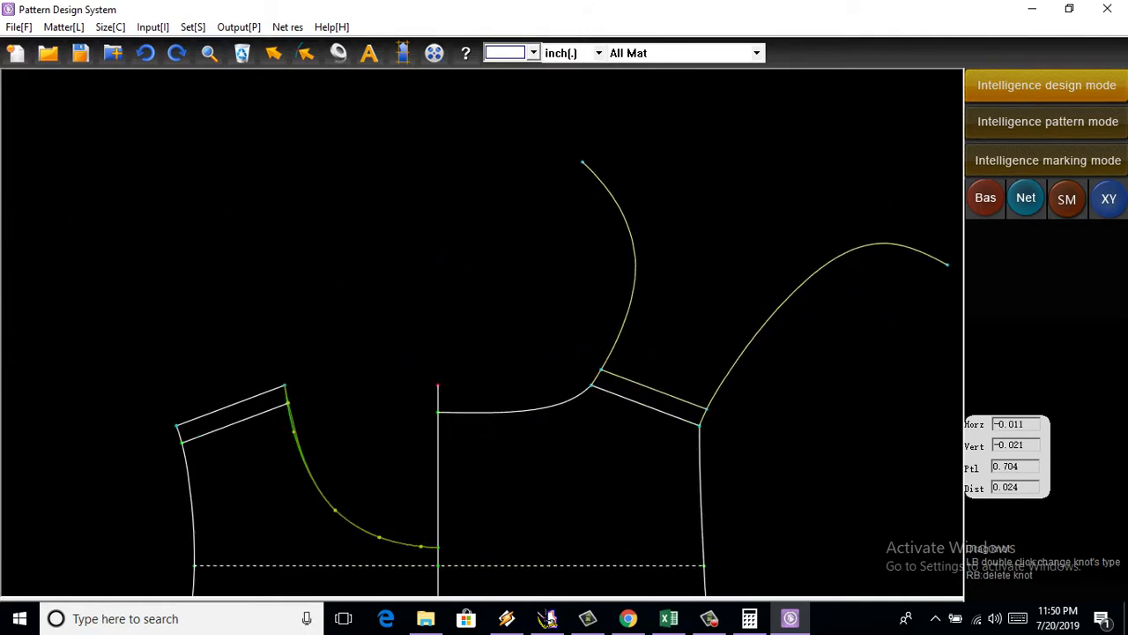
scroll(528, 352, "up", 2)
scroll(482, 332, "down", 2)
scroll(482, 333, "down", 1)
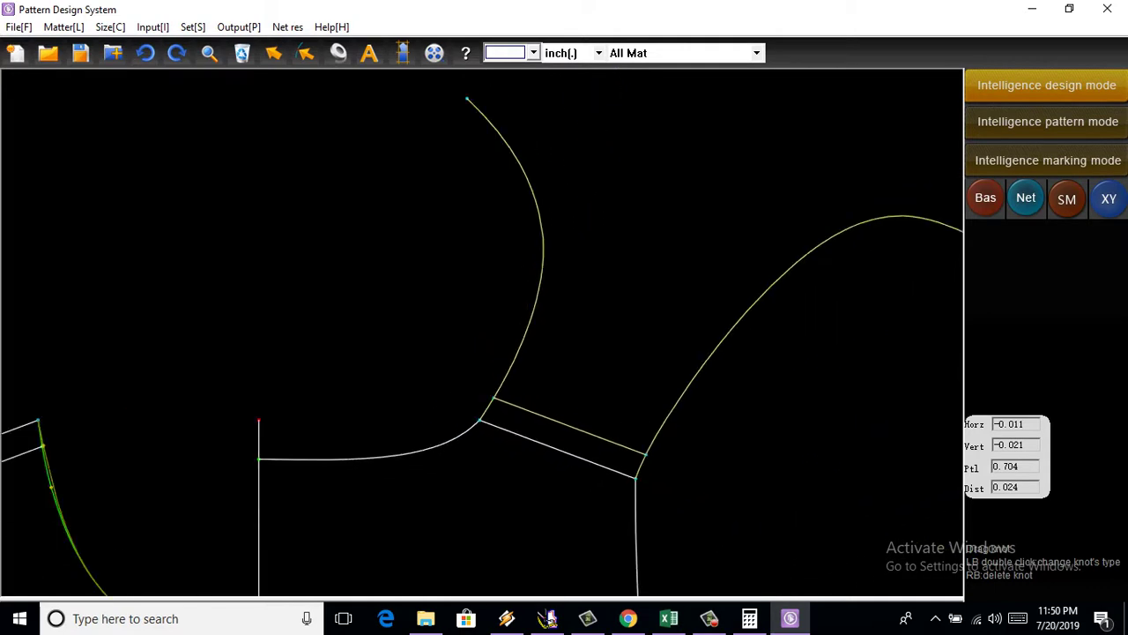
scroll(482, 332, "down", 1)
scroll(482, 333, "up", 2)
scroll(482, 333, "up", 1)
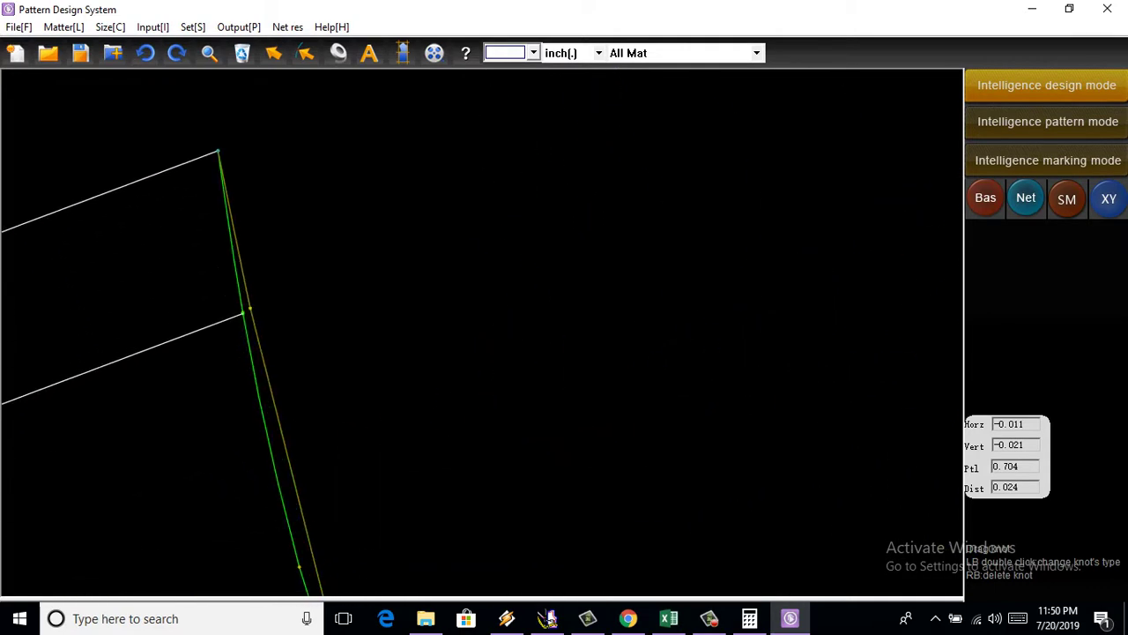
key("Escape")
scroll(482, 332, "down", 2)
scroll(482, 333, "up", 1)
scroll(482, 332, "down", 1)
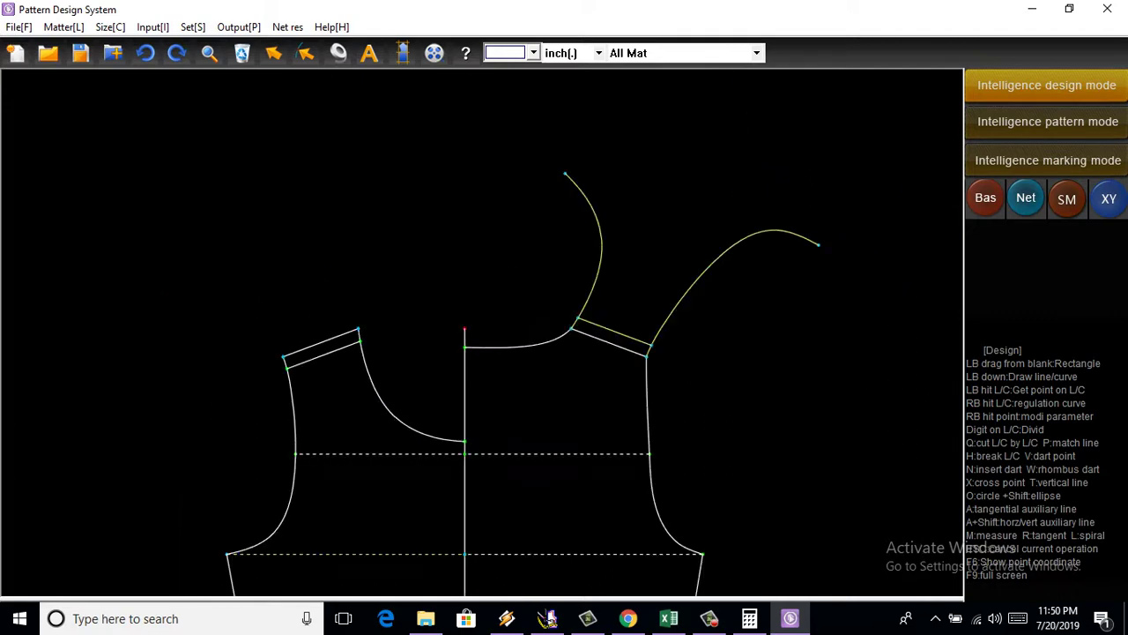
scroll(482, 332, "up", 1)
scroll(482, 332, "up", 2)
scroll(396, 440, "down", 5)
scroll(396, 440, "down", 1)
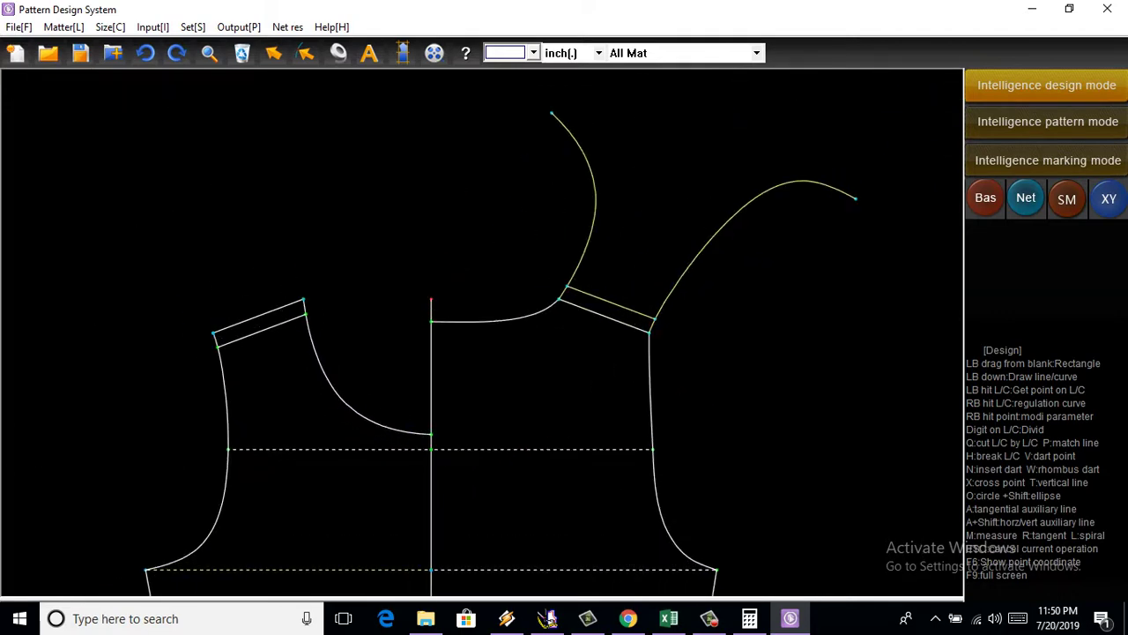
scroll(329, 418, "up", 2)
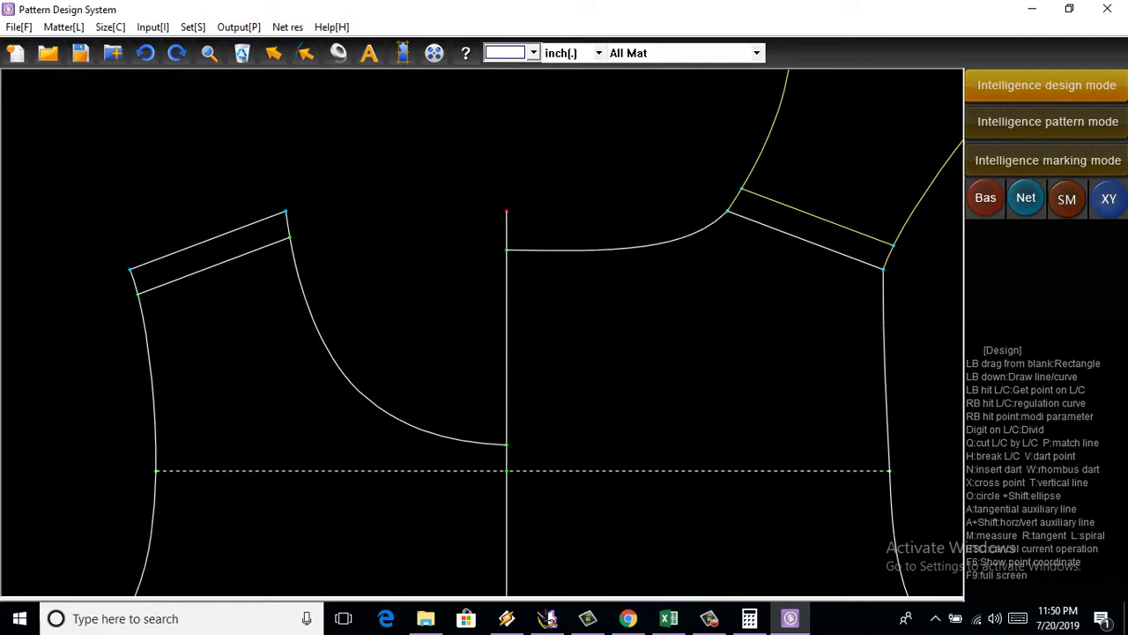
scroll(529, 370, "down", 3)
scroll(529, 370, "up", 1)
scroll(529, 370, "up", 1)
scroll(440, 352, "down", 1)
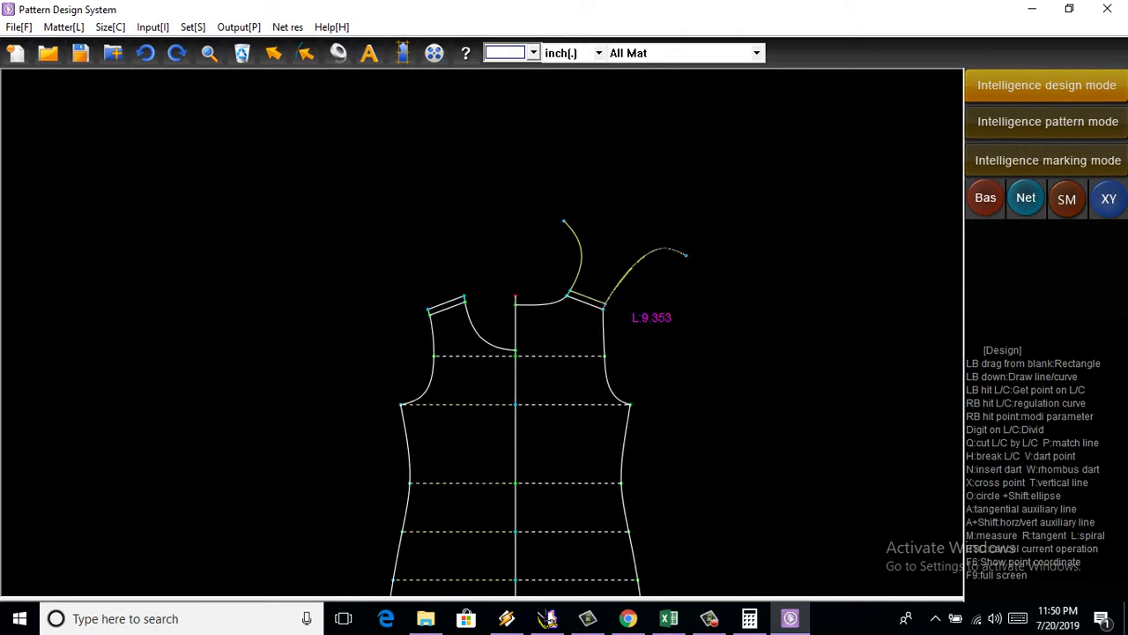
scroll(441, 353, "up", 1)
scroll(527, 334, "up", 3)
scroll(526, 334, "down", 5)
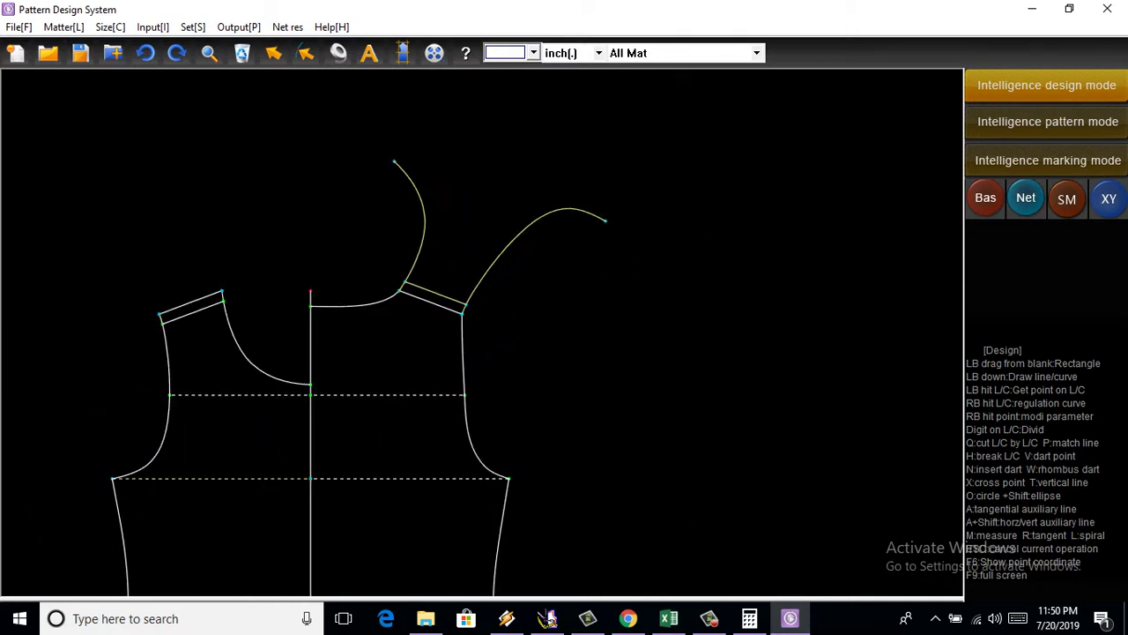
scroll(526, 335, "up", 3)
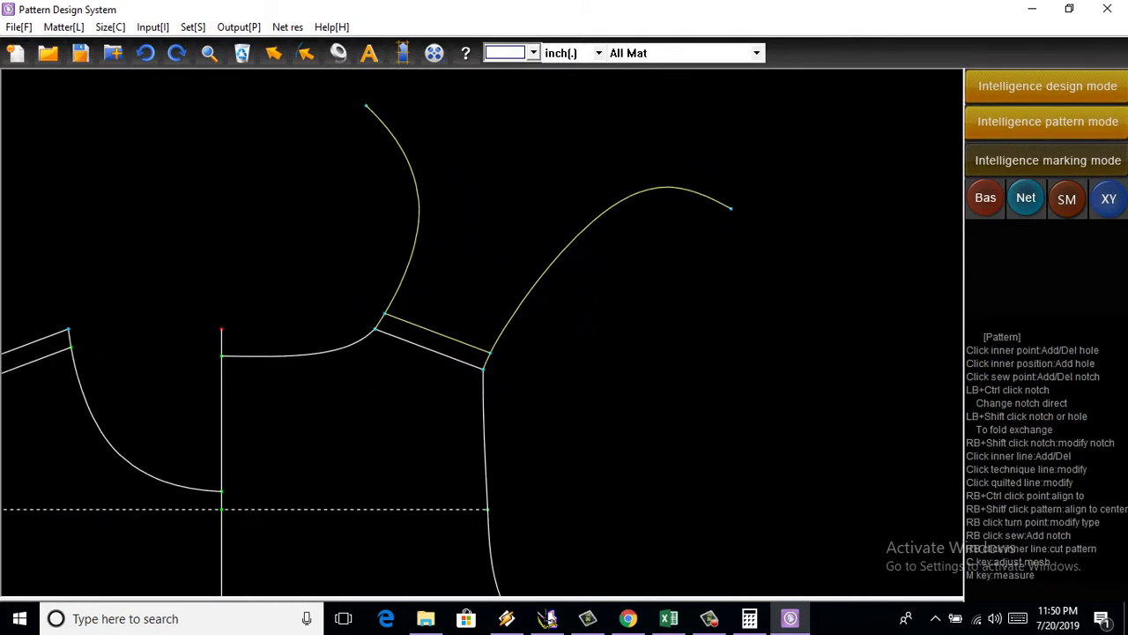
scroll(418, 315, "up", 4)
Step: Set the right shoulder strip's lower line to the dashed line type
left_click_drag(374, 428, 404, 374)
right_click(404, 374)
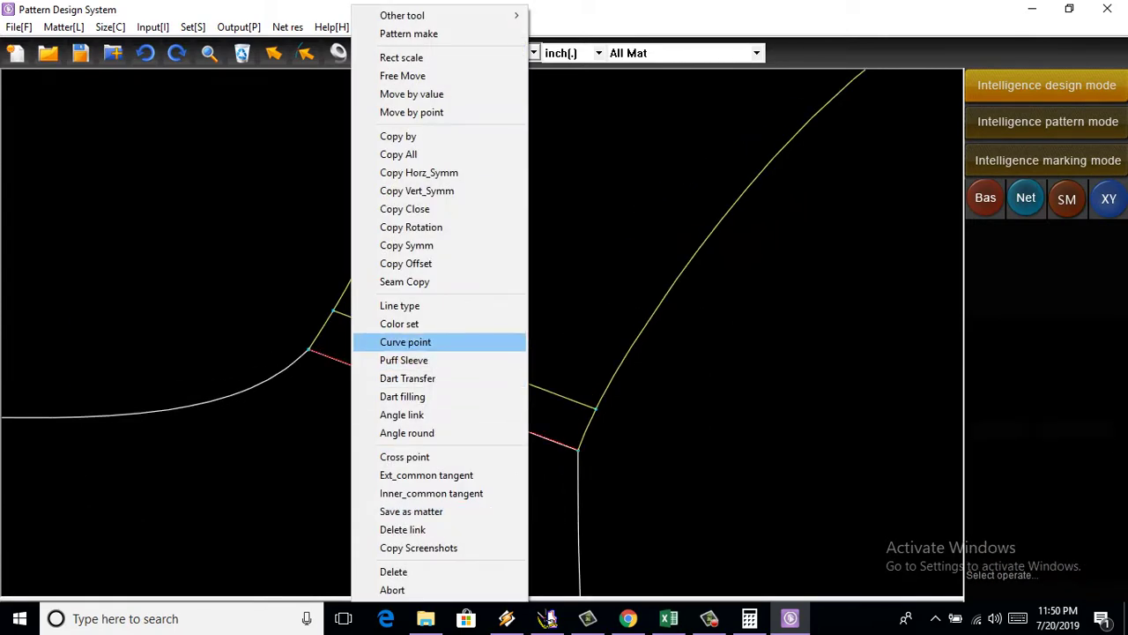
left_click(401, 305)
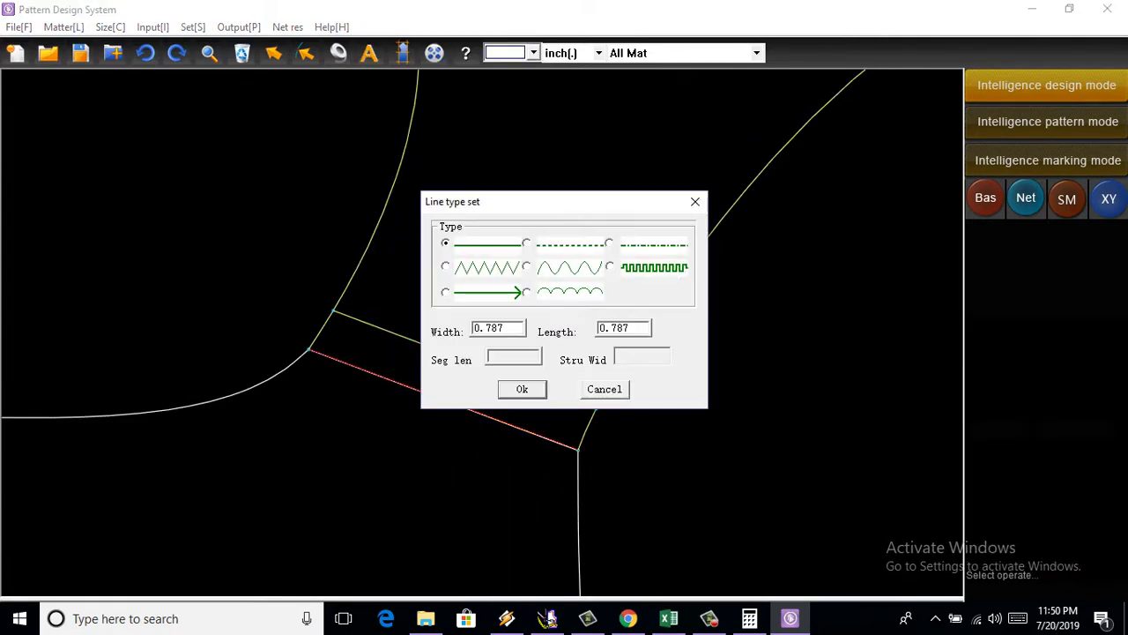
key("Return")
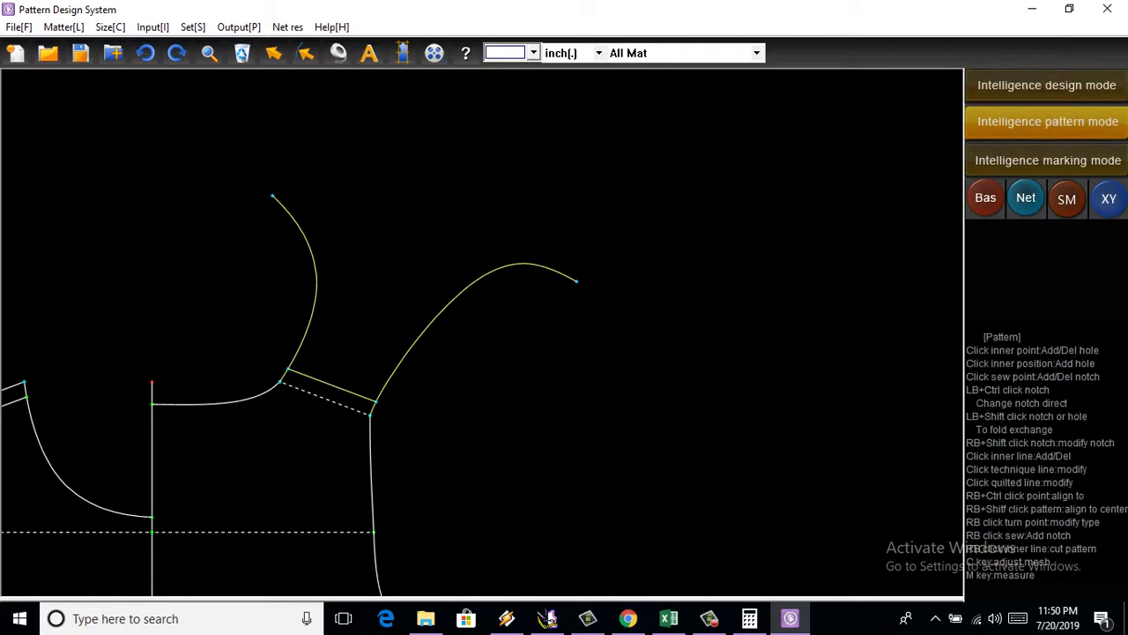
scroll(670, 290, "up", 2)
scroll(670, 291, "down", 3)
scroll(669, 291, "up", 2)
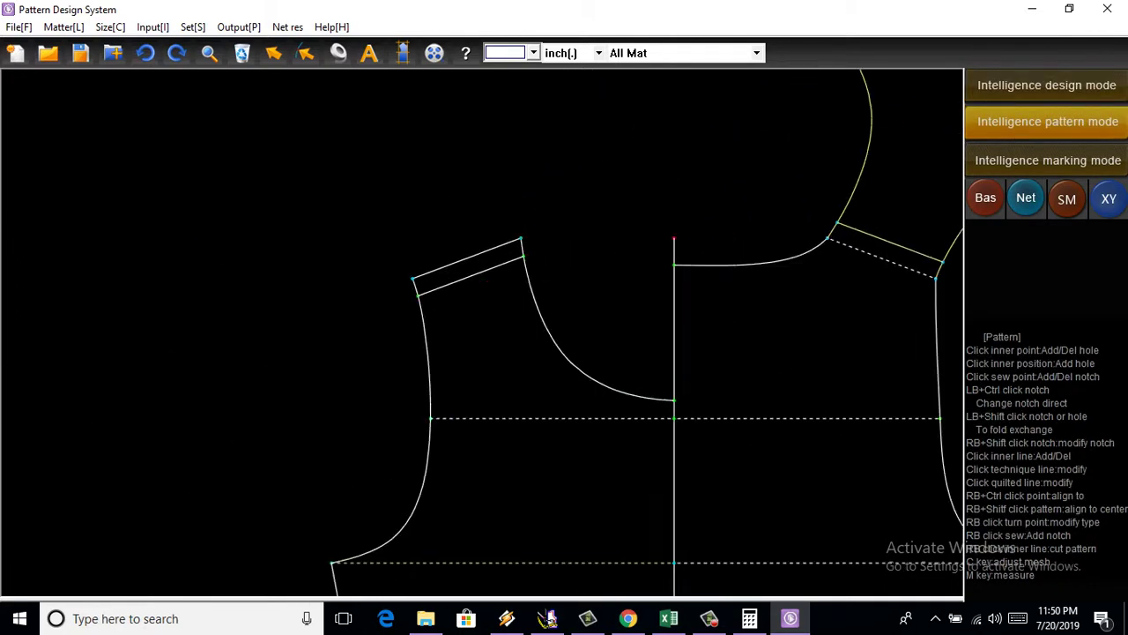
scroll(670, 291, "down", 2)
scroll(669, 291, "up", 3)
scroll(670, 291, "up", 2)
scroll(670, 291, "down", 2)
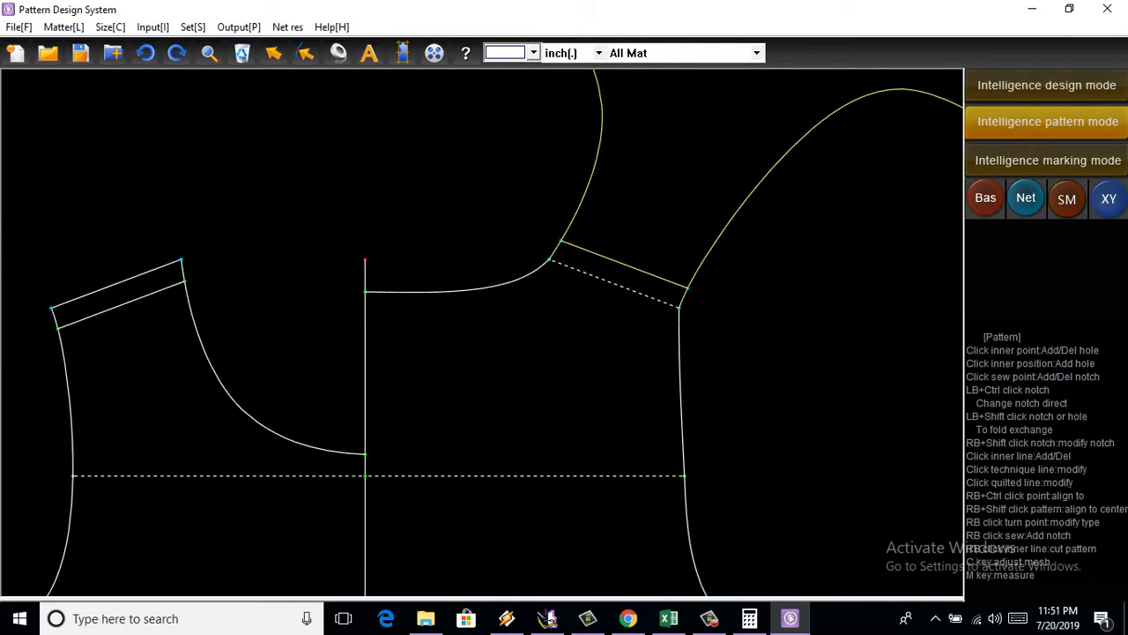
scroll(670, 291, "down", 3)
Step: In Intelligence design mode, draw a vertical armhole guide on the right piece down from the chest-line point
left_click(1046, 85)
scroll(685, 442, "up", 1)
scroll(684, 442, "up", 1)
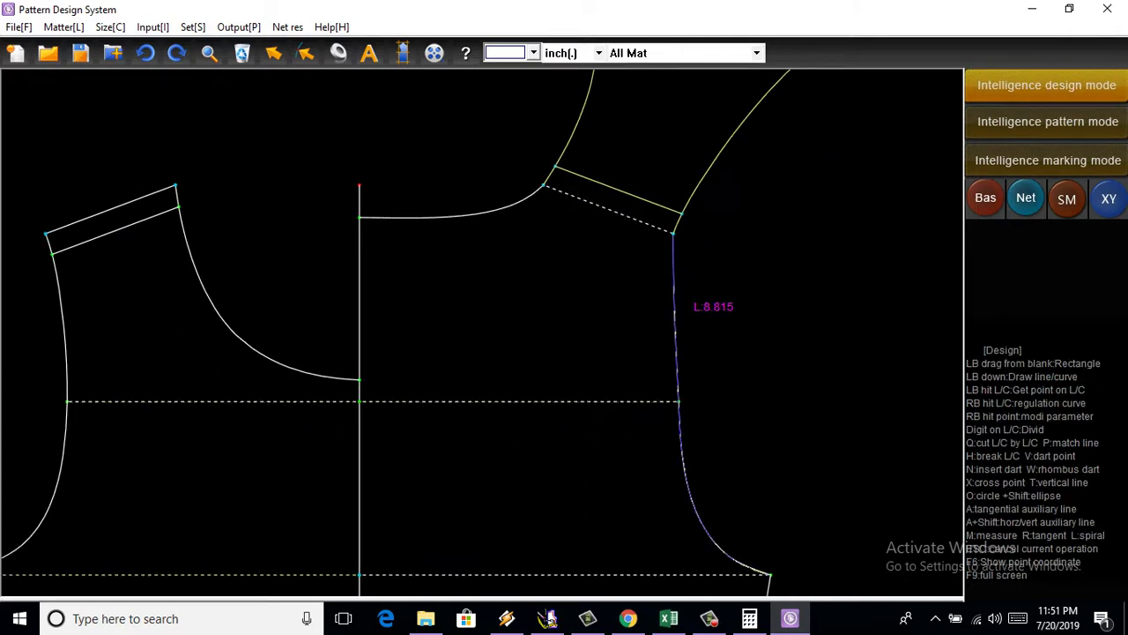
scroll(482, 333, "down", 3)
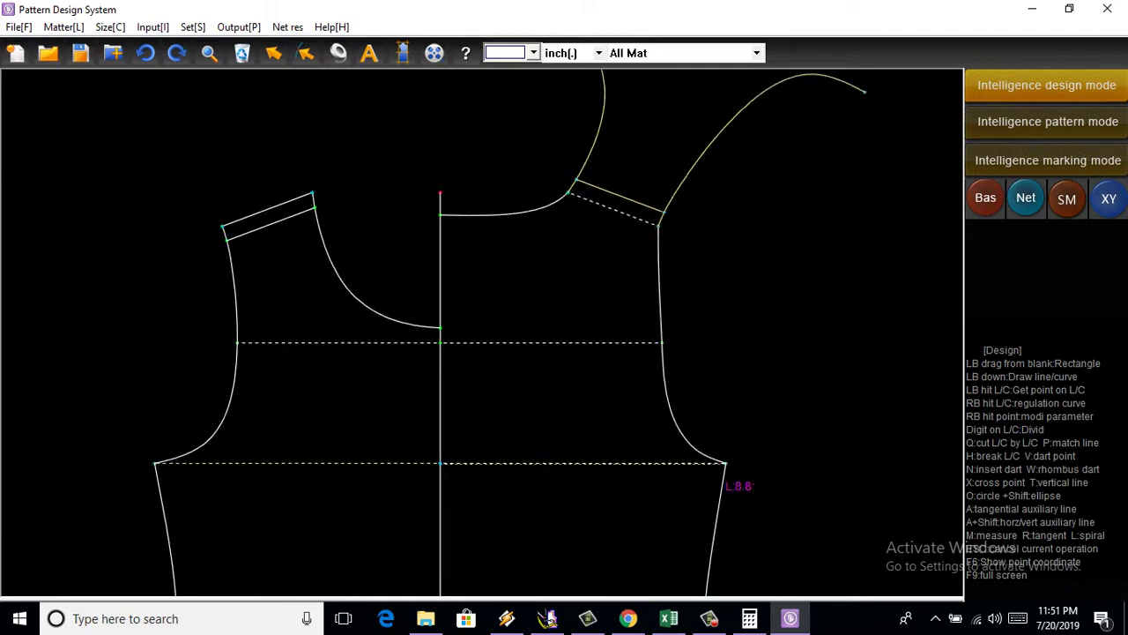
left_click(639, 288)
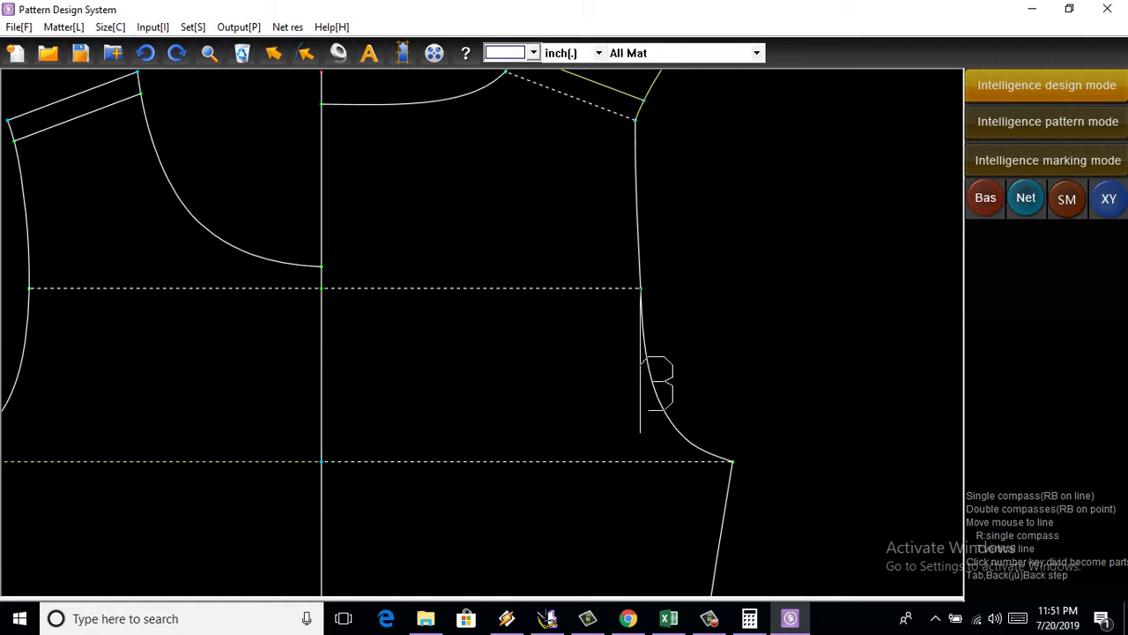
right_click(690, 437)
Step: Start a second vertical guide going upward from the chest line and confirm its length
scroll(690, 437, "down", 1)
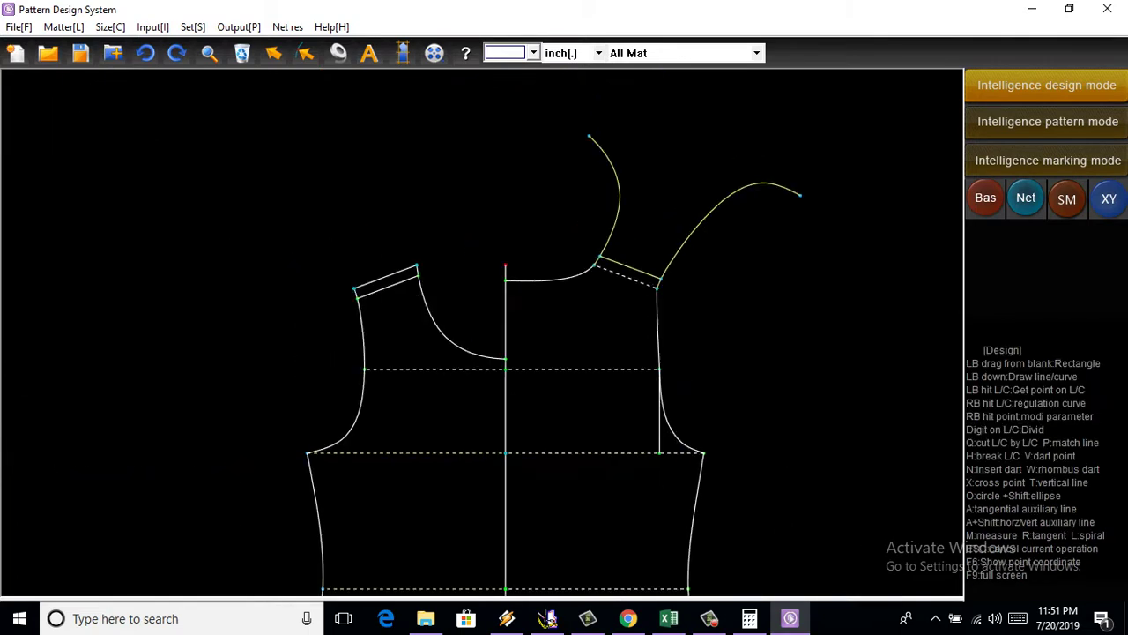
scroll(660, 423, "up", 1)
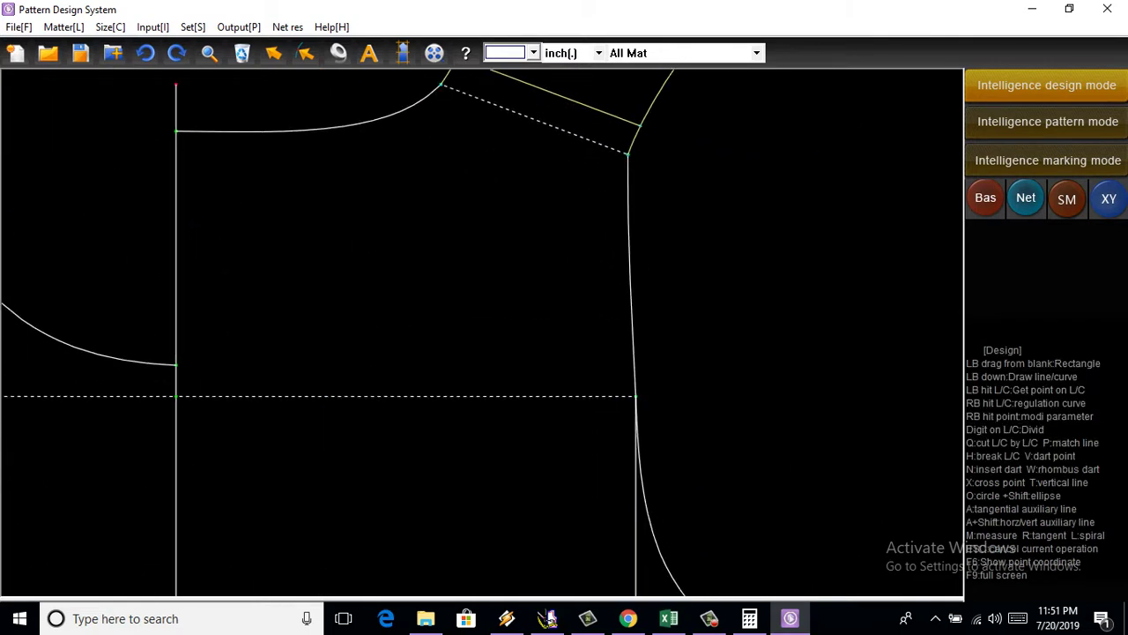
left_click(634, 395)
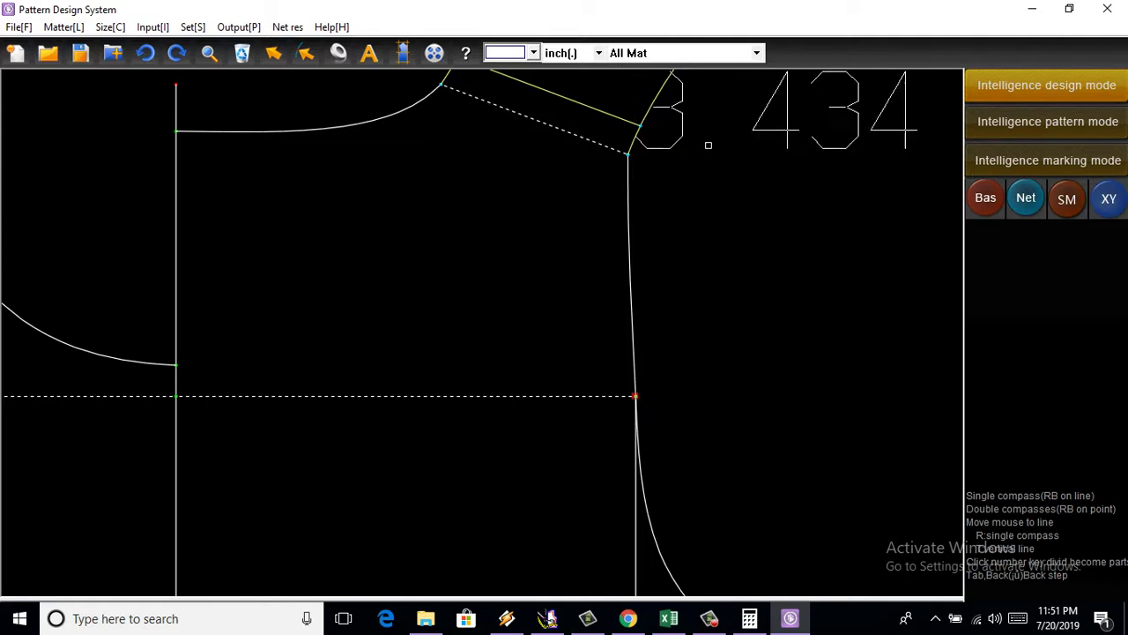
left_click(708, 120)
key("Return")
scroll(707, 121, "down", 1)
Step: Draw a vertical guide inside the left armhole, rising from the dashed armhole-depth line
scroll(582, 388, "up", 1)
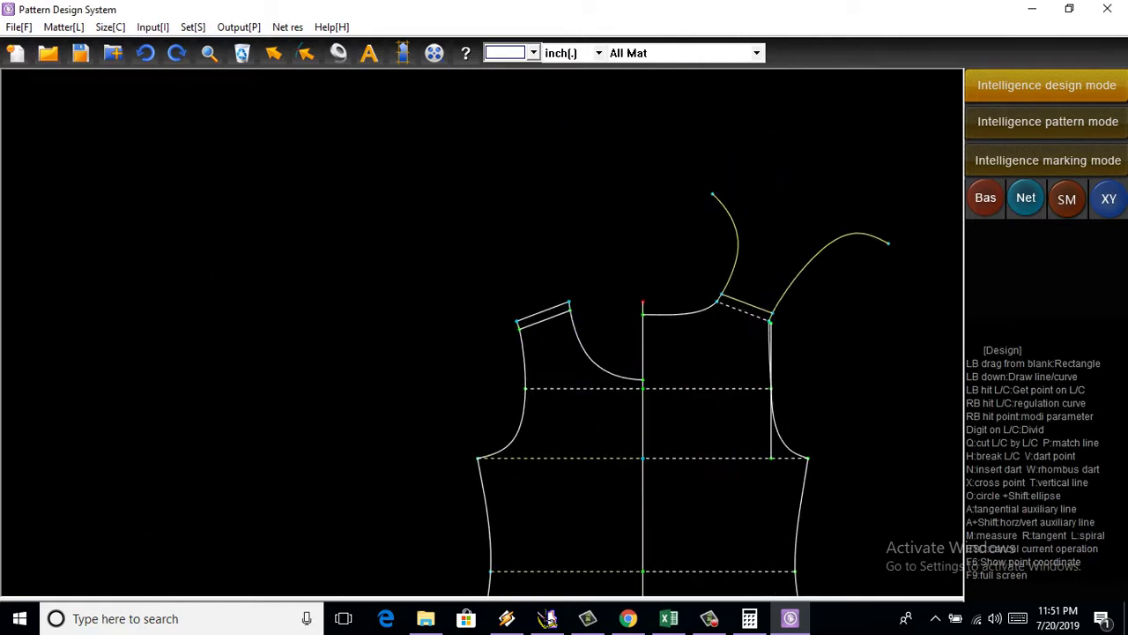
scroll(582, 388, "up", 1)
scroll(582, 387, "up", 1)
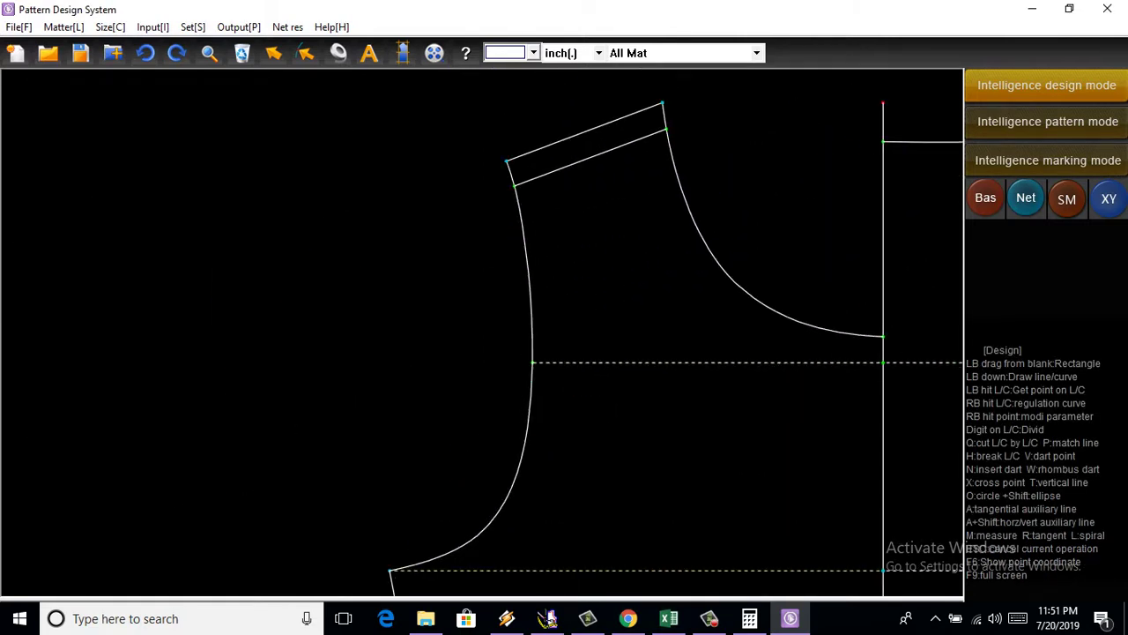
left_click(532, 361)
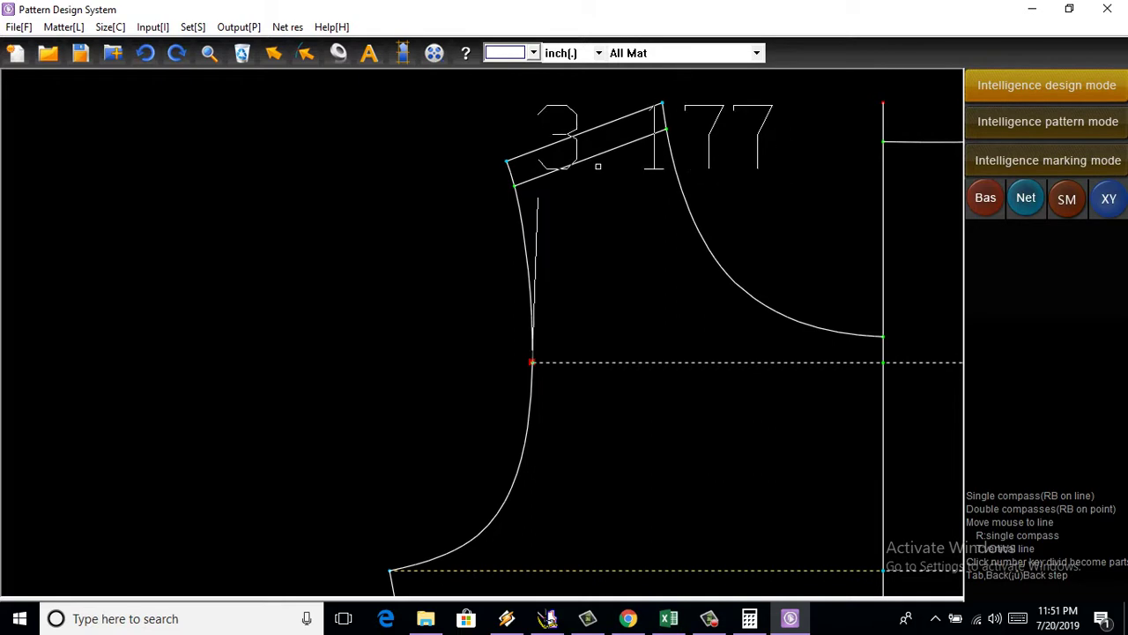
left_click(591, 172)
scroll(543, 369, "up", 2)
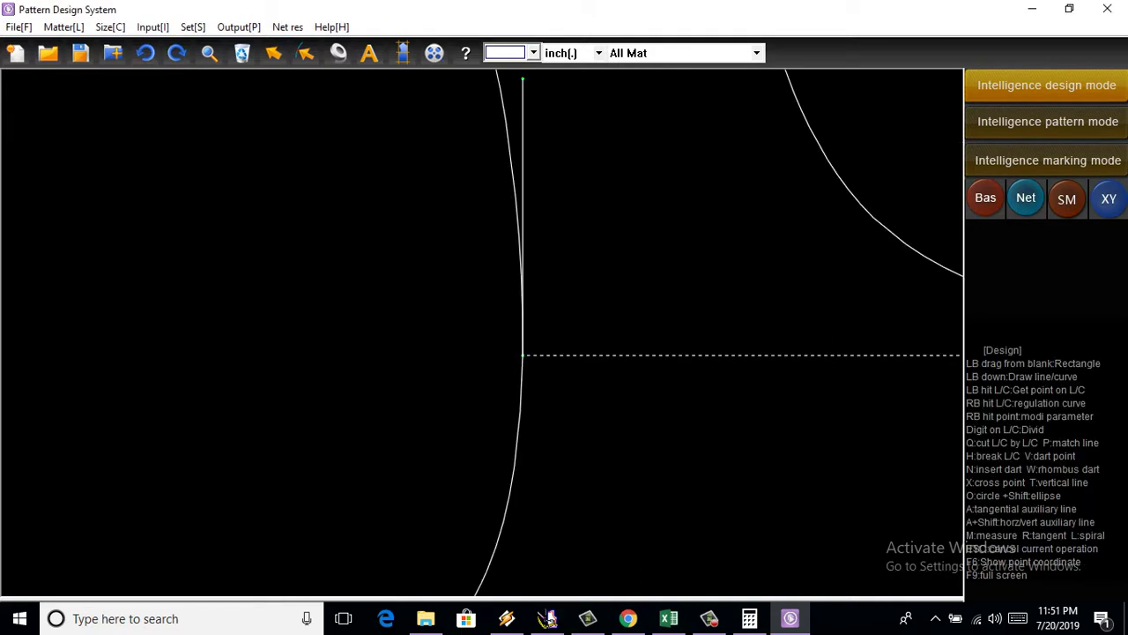
left_click(523, 355)
scroll(522, 355, "down", 3)
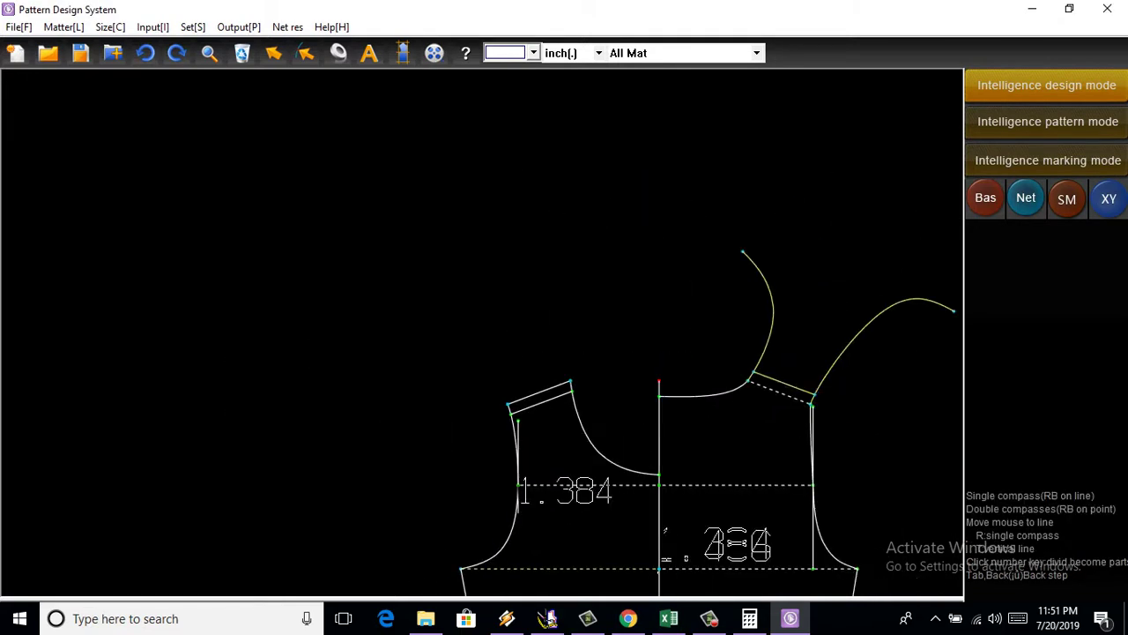
left_click(516, 529)
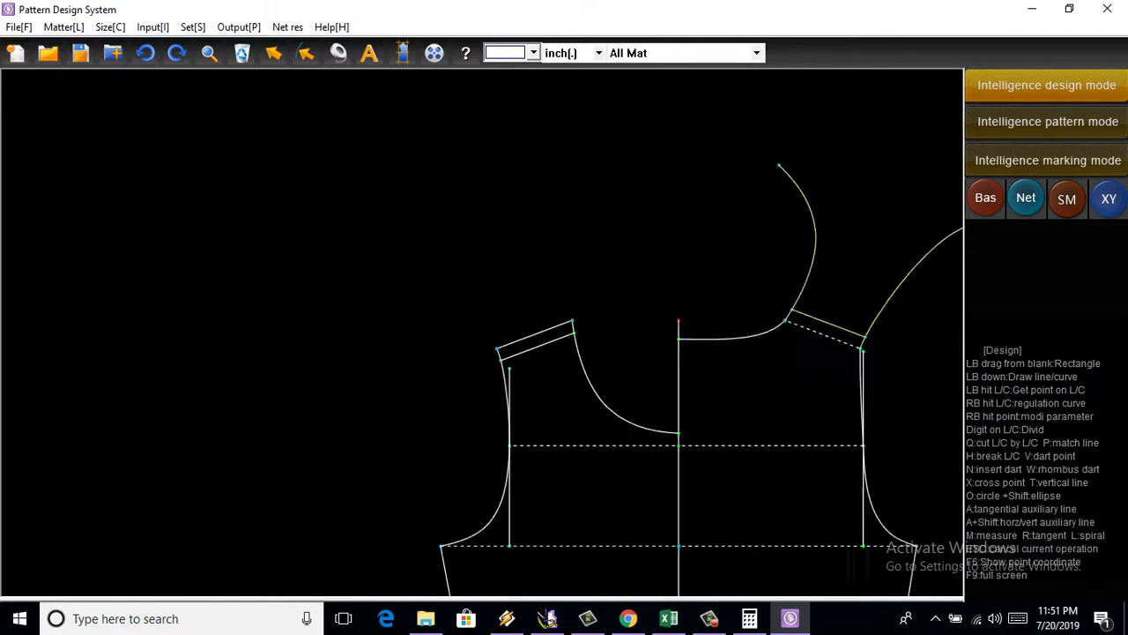
Step: Return to design mode and select the right armhole segment
scroll(516, 528, "down", 2)
scroll(515, 293, "up", 2)
scroll(514, 293, "up", 2)
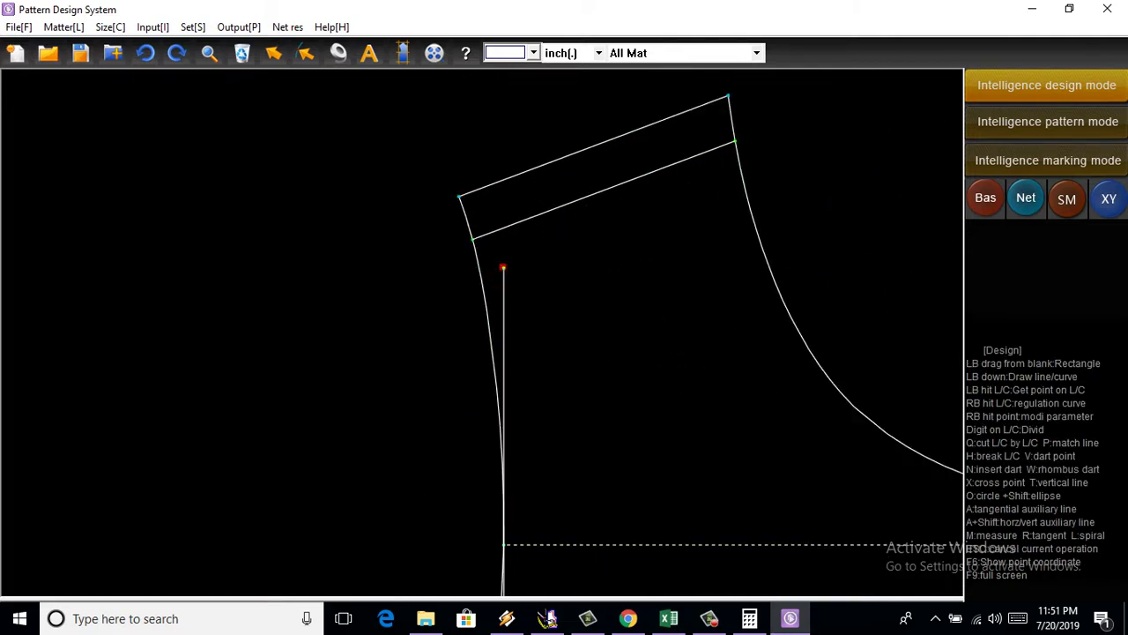
scroll(503, 291, "down", 2)
scroll(504, 290, "down", 2)
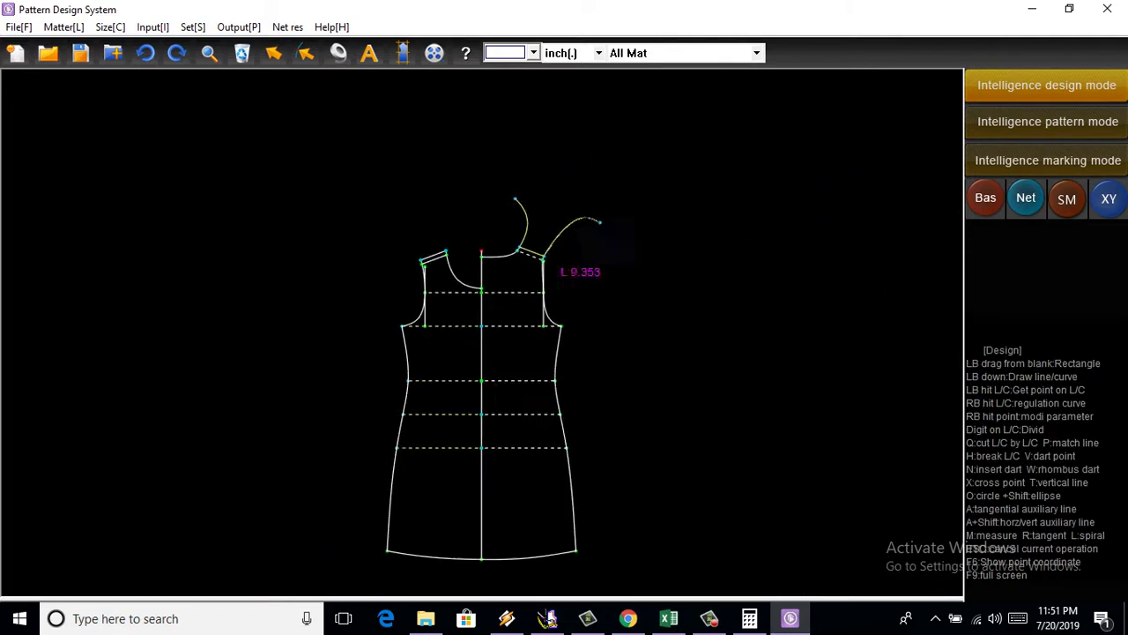
scroll(573, 273, "up", 3)
scroll(384, 173, "up", 1)
scroll(384, 172, "down", 1)
scroll(383, 173, "up", 1)
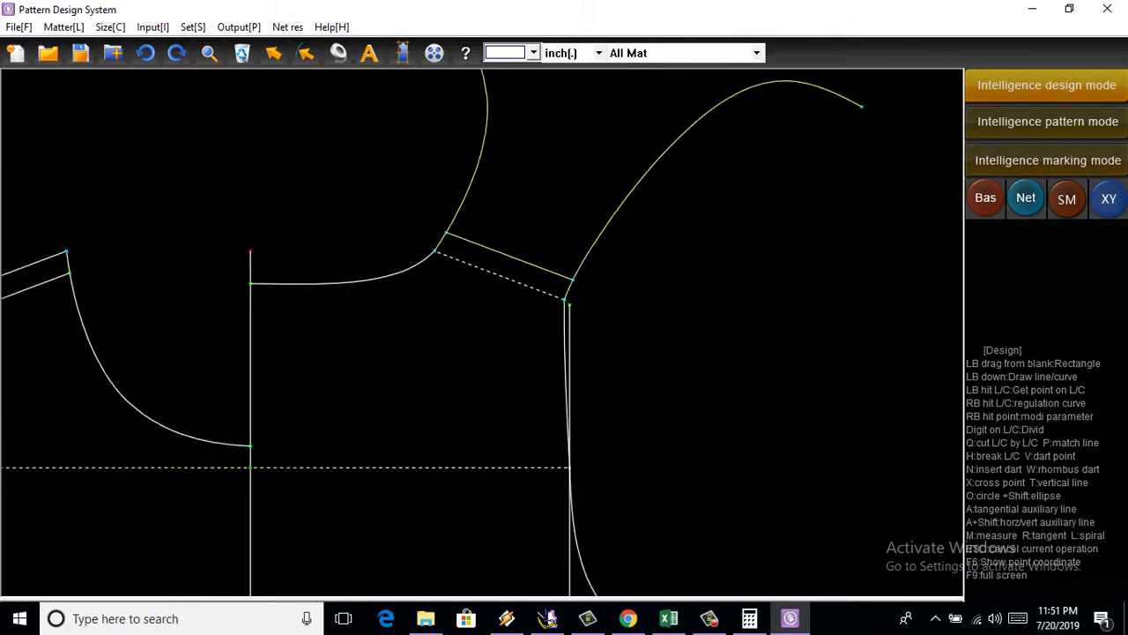
scroll(383, 173, "up", 1)
scroll(594, 337, "down", 1)
scroll(617, 348, "up", 1)
scroll(617, 335, "down", 2)
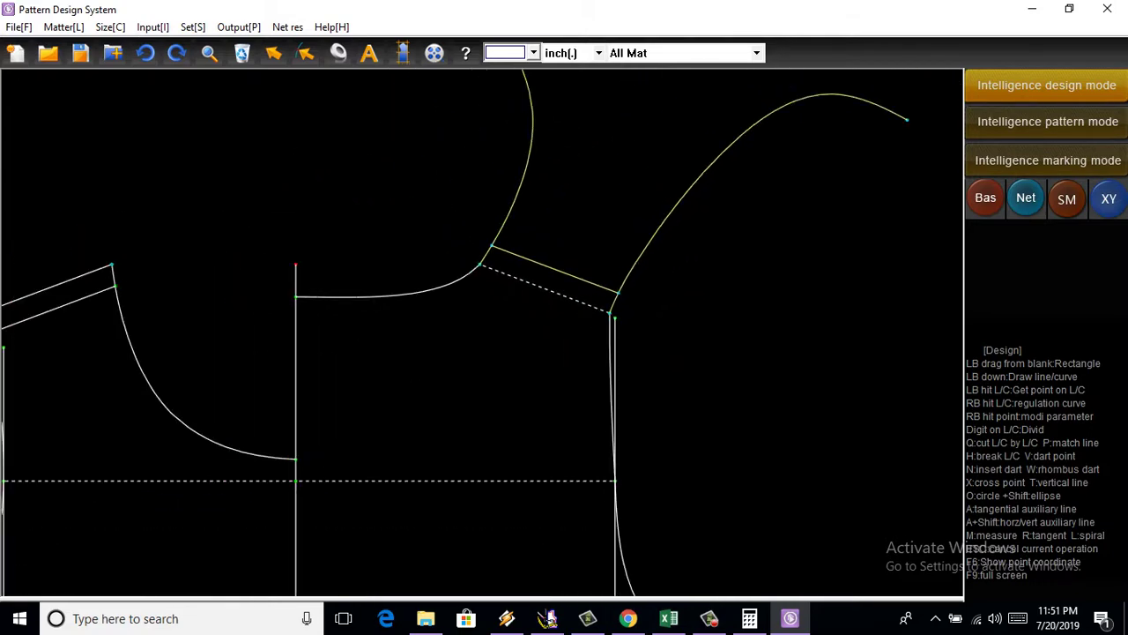
scroll(599, 289, "down", 1)
scroll(572, 281, "up", 2)
scroll(153, 326, "up", 3)
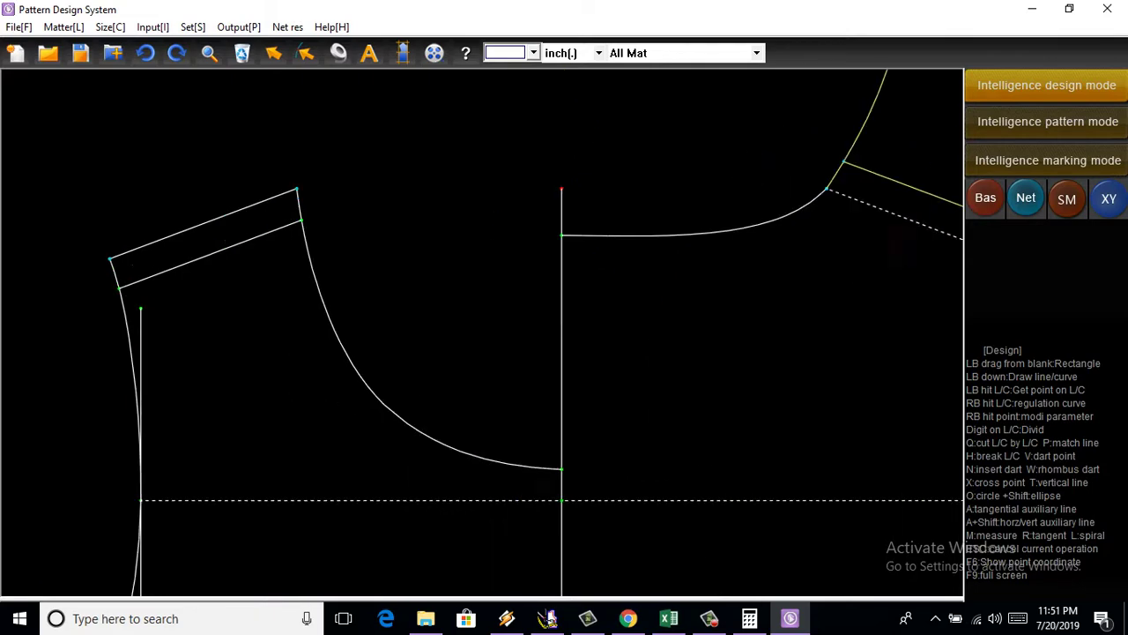
scroll(159, 326, "down", 3)
scroll(233, 335, "up", 1)
scroll(684, 263, "down", 1)
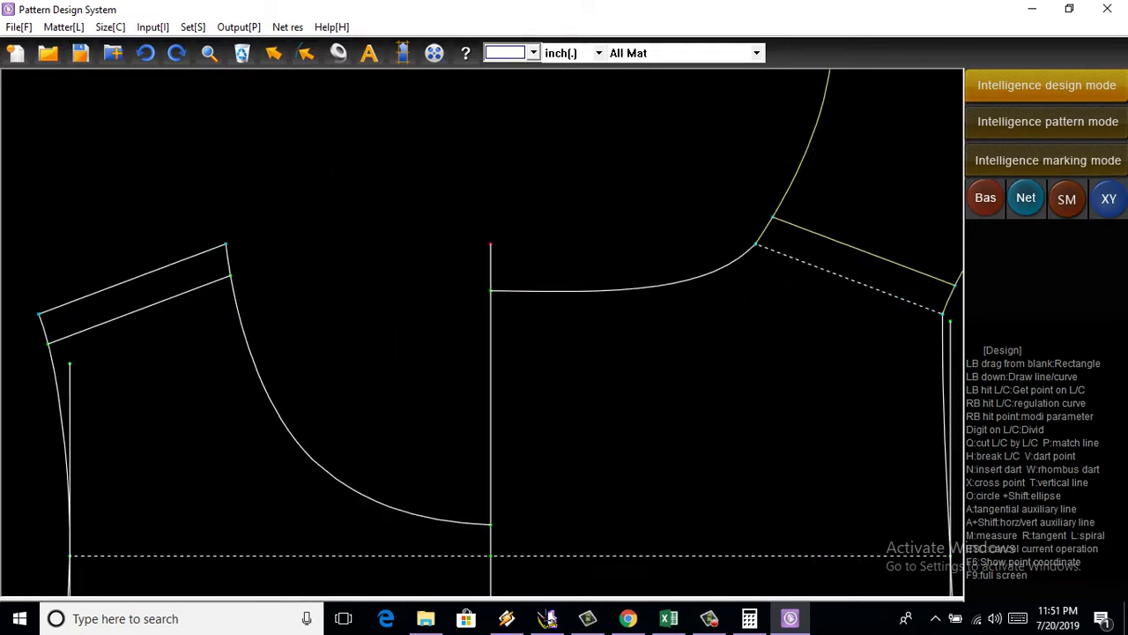
scroll(684, 263, "down", 1)
scroll(702, 360, "down", 1)
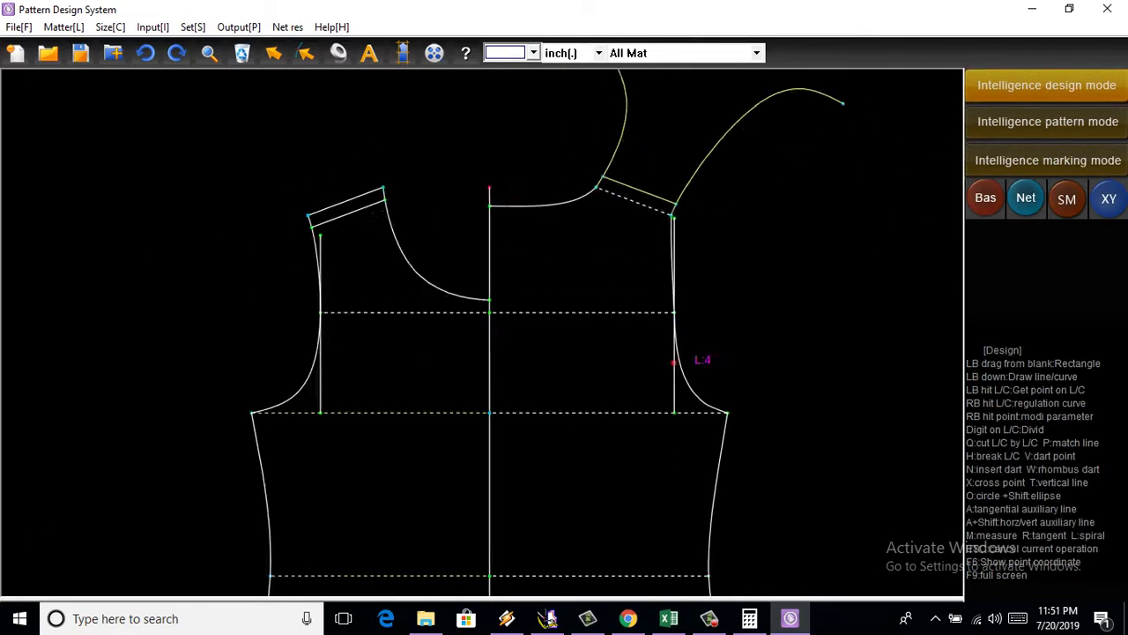
scroll(693, 432, "down", 1)
scroll(692, 433, "up", 1)
scroll(692, 432, "down", 2)
scroll(617, 424, "up", 3)
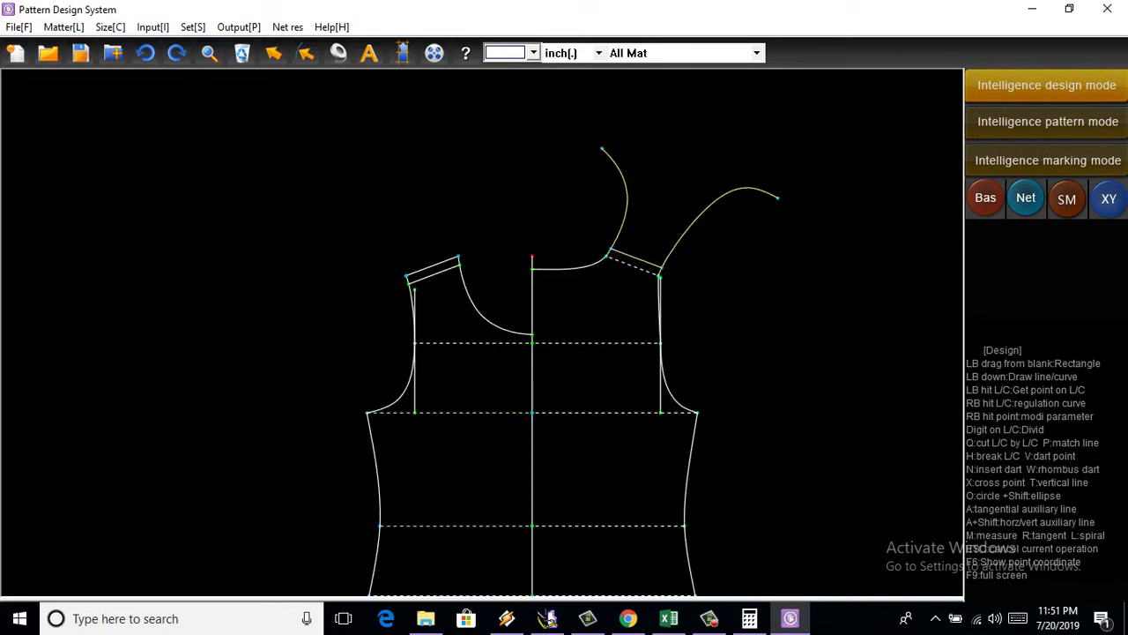
scroll(617, 424, "up", 3)
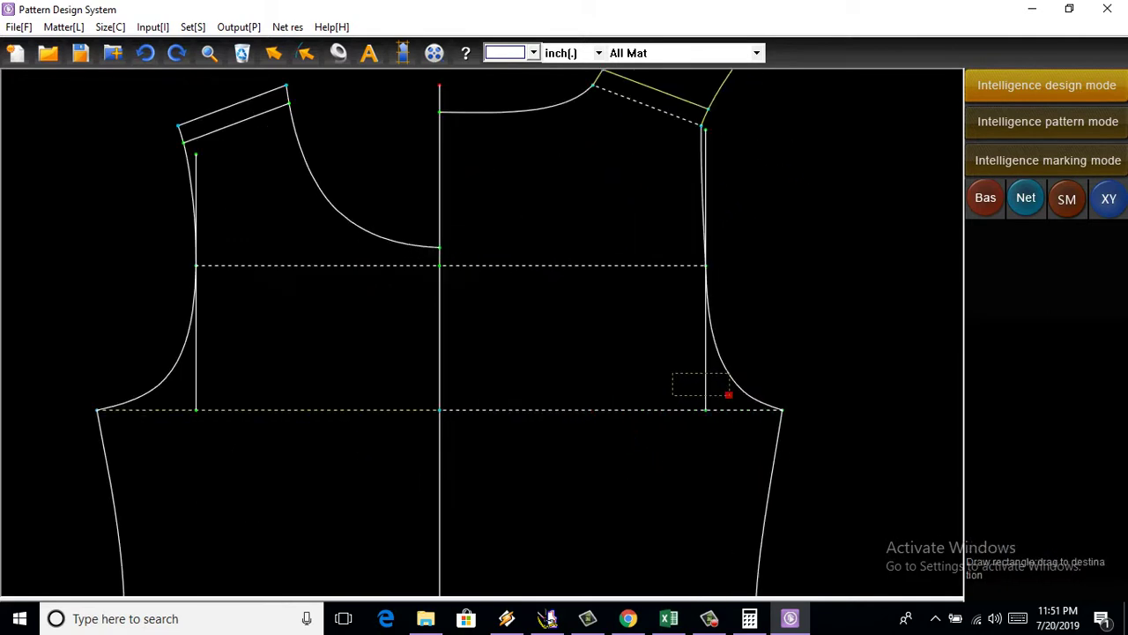
left_click(731, 395)
left_click(1047, 120)
left_click(1047, 85)
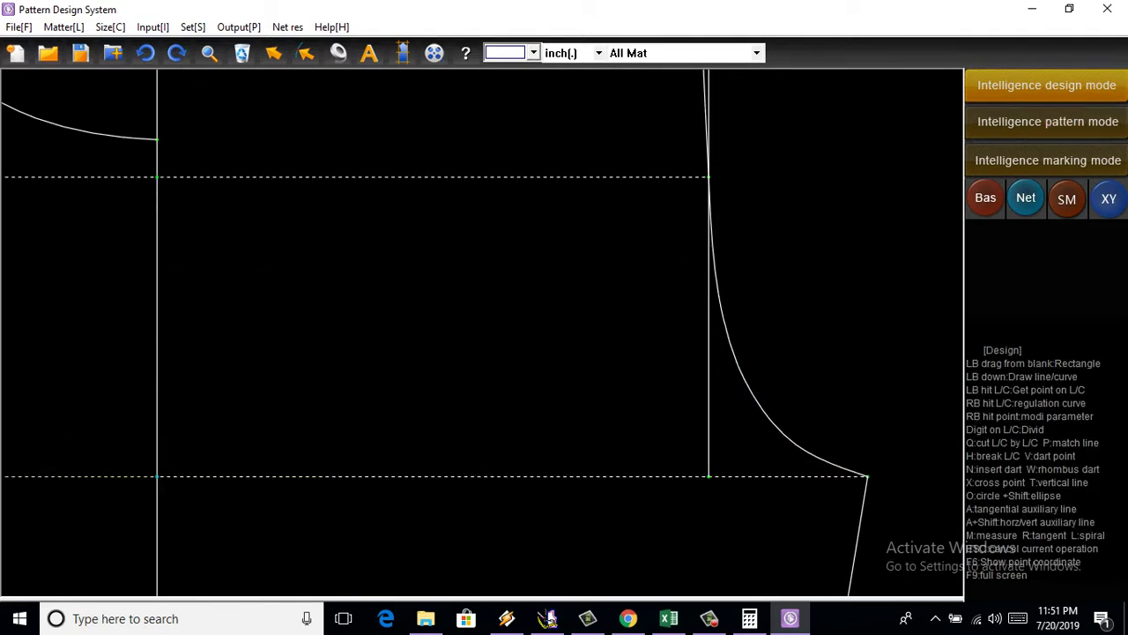
left_click(710, 387)
Step: Set the new left armhole guide line to the dashed line type
scroll(315, 399, "up", 3)
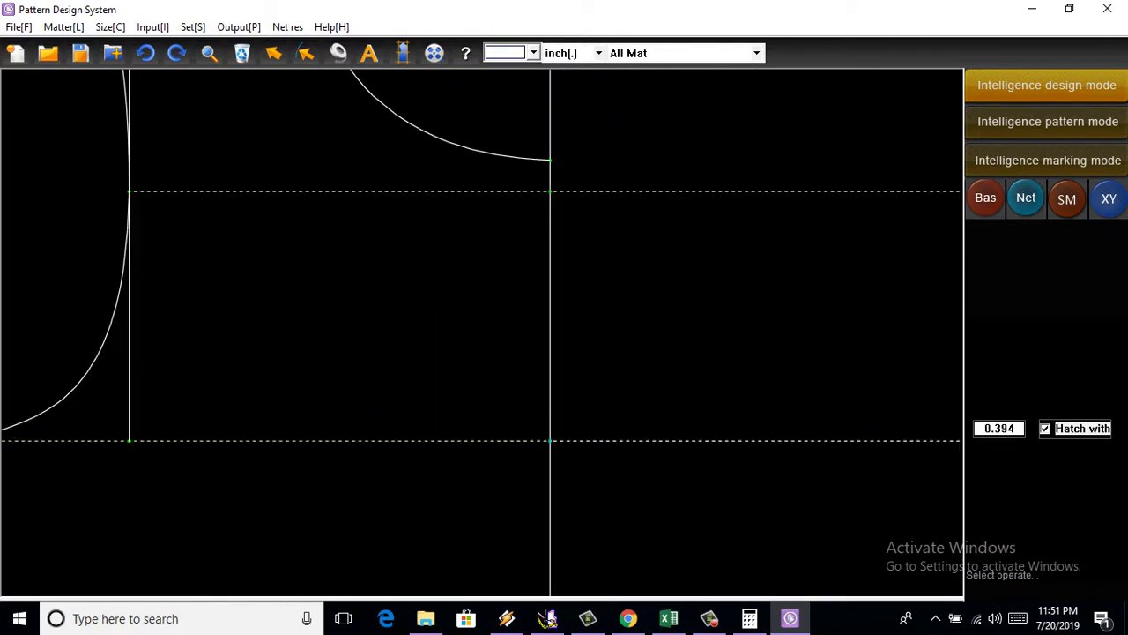
right_click(291, 305)
left_click(370, 305)
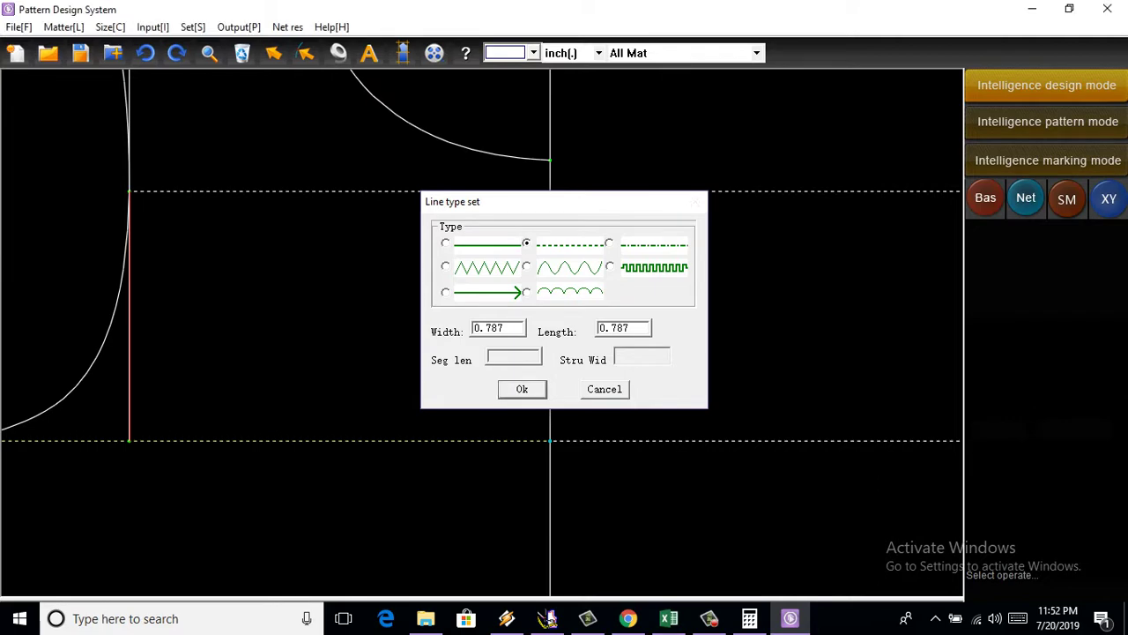
key("Return")
Step: Make the left shoulder's top edge a dashed line as well
scroll(650, 361, "down", 2)
scroll(696, 317, "down", 3)
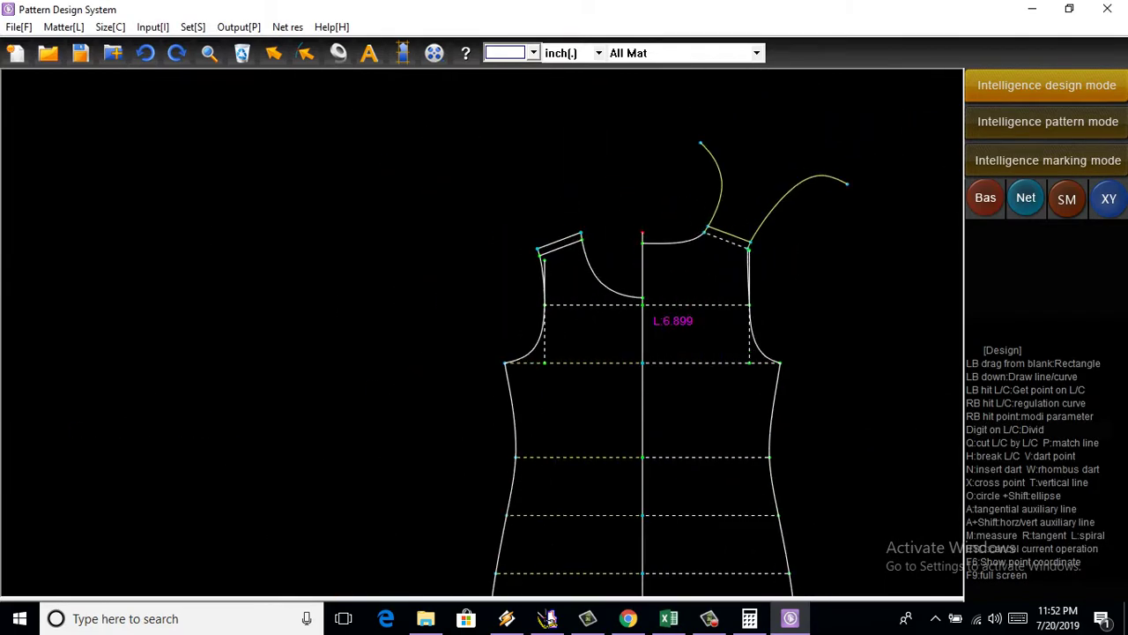
scroll(573, 238, "up", 2)
scroll(573, 238, "up", 1)
right_click(491, 176)
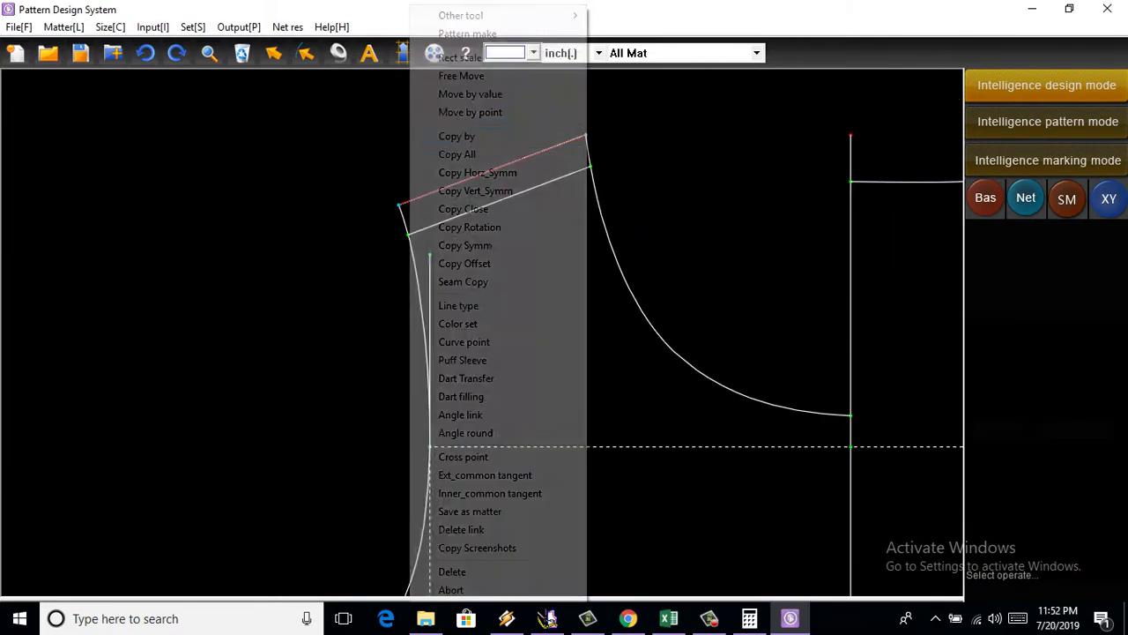
left_click(476, 305)
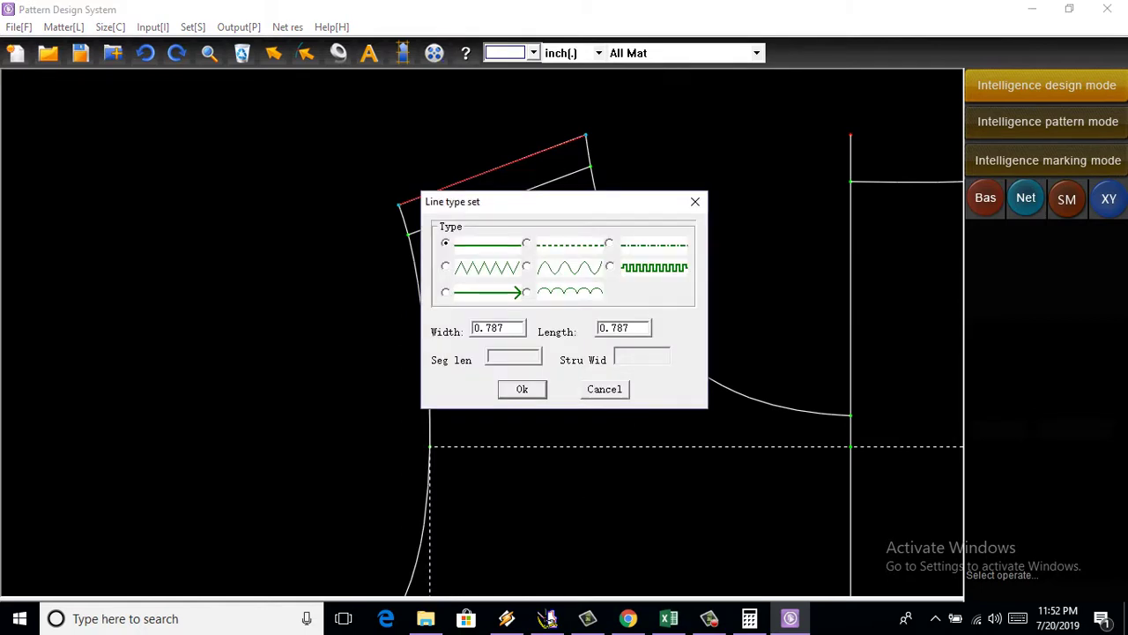
key("Return")
scroll(573, 291, "down", 2)
scroll(573, 291, "down", 1)
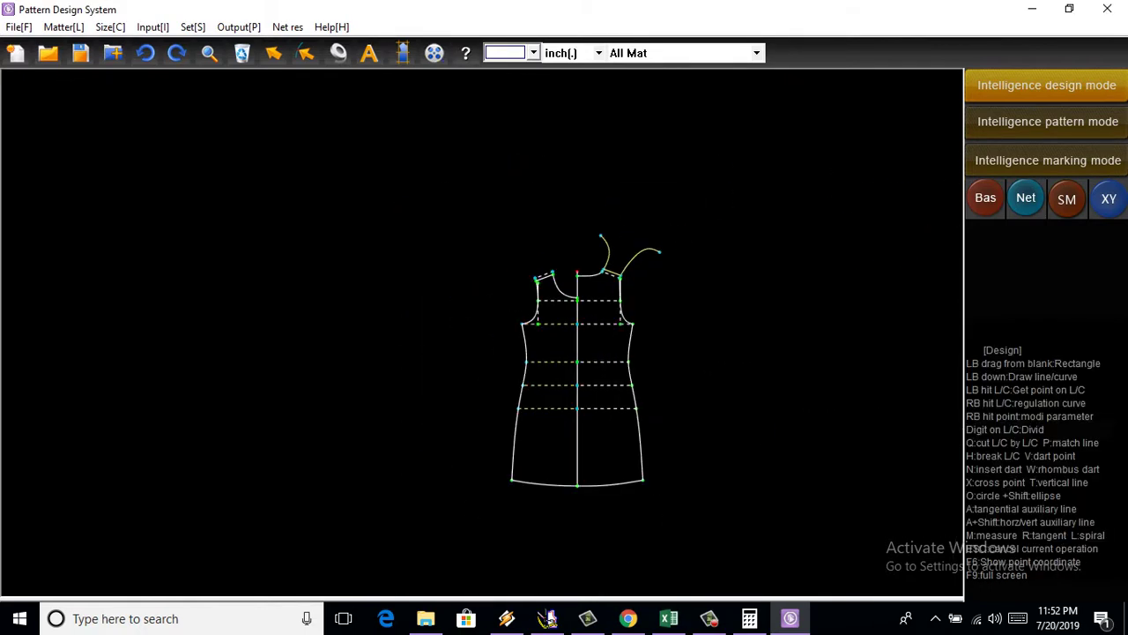
scroll(573, 291, "up", 1)
scroll(583, 493, "up", 1)
scroll(582, 494, "up", 1)
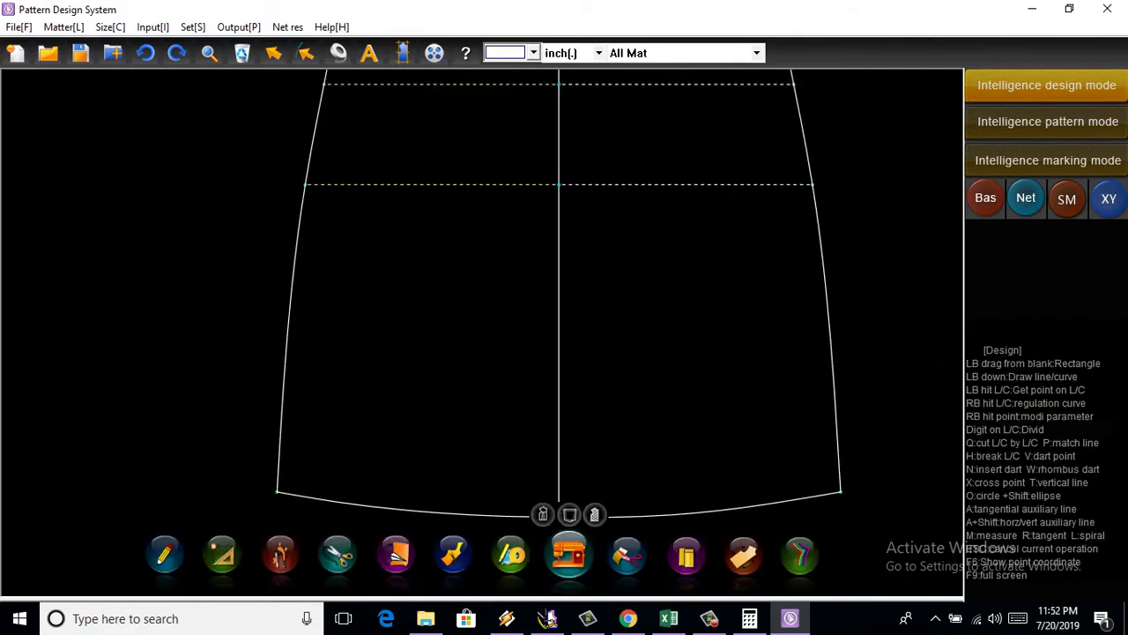
scroll(643, 511, "down", 2)
scroll(643, 511, "up", 1)
scroll(643, 511, "down", 1)
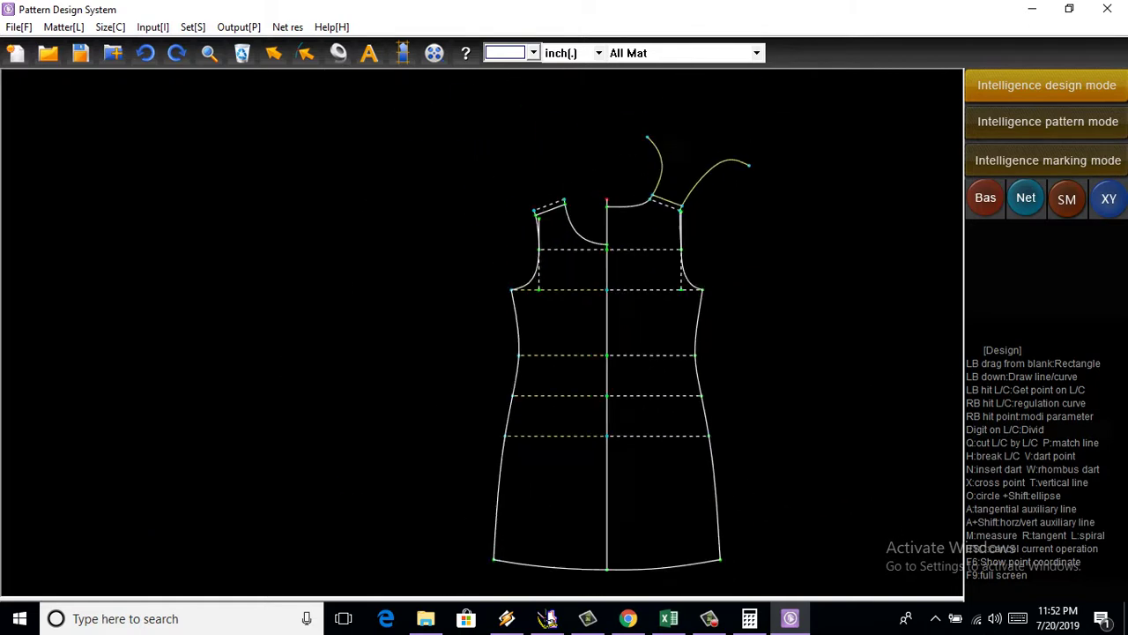
scroll(644, 511, "down", 1)
scroll(678, 340, "up", 1)
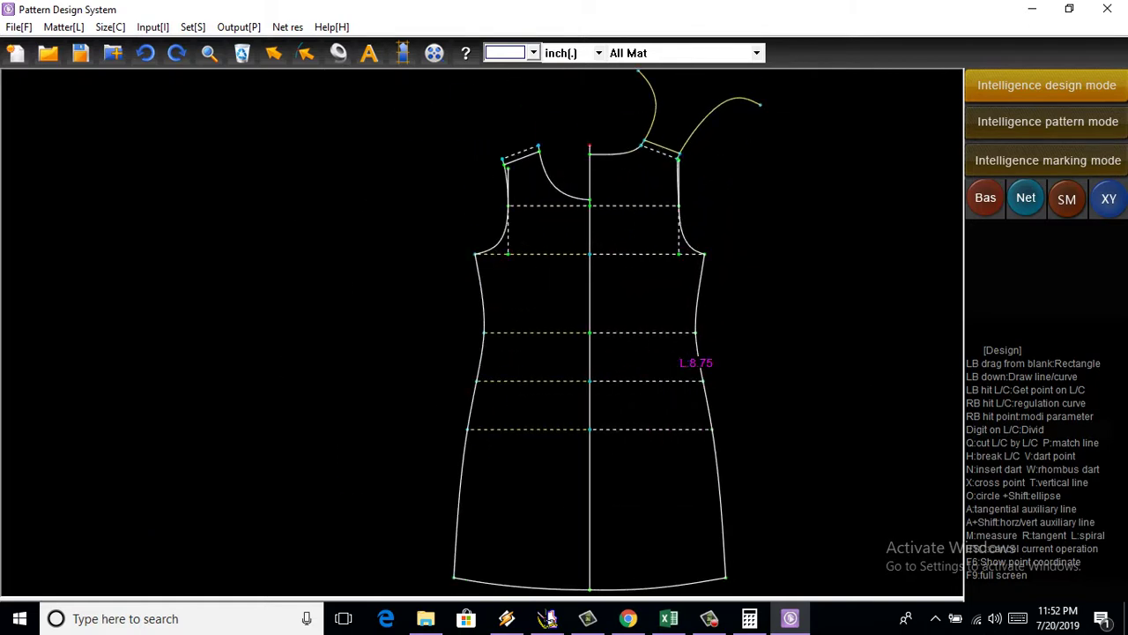
scroll(653, 290, "down", 1)
scroll(652, 291, "up", 1)
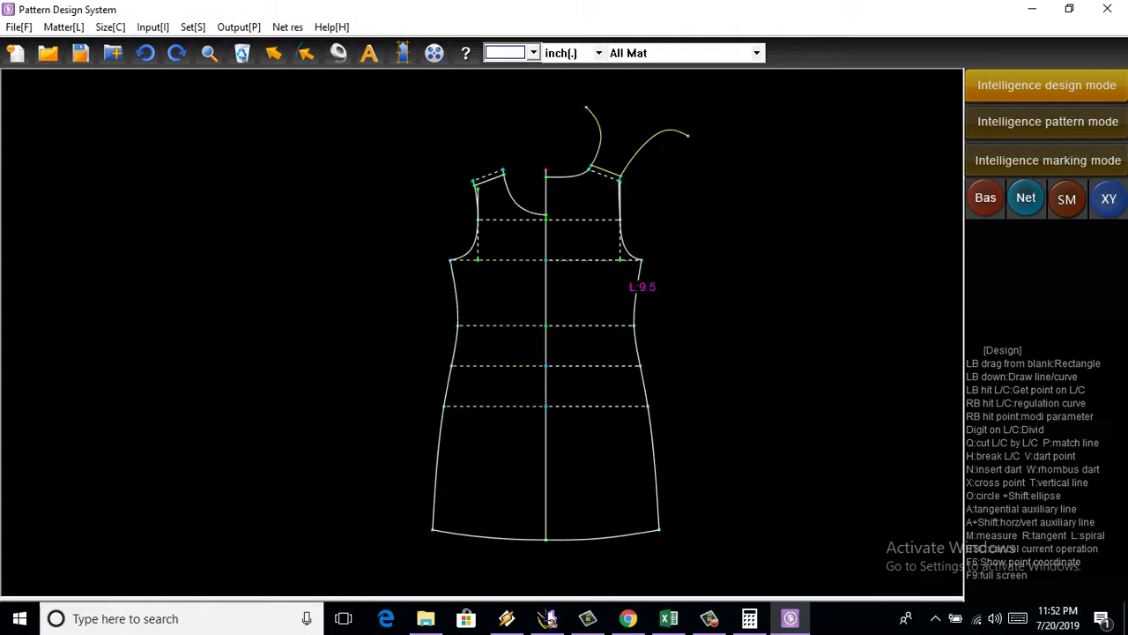
scroll(652, 291, "up", 1)
scroll(634, 264, "down", 1)
scroll(635, 265, "down", 1)
scroll(634, 264, "up", 1)
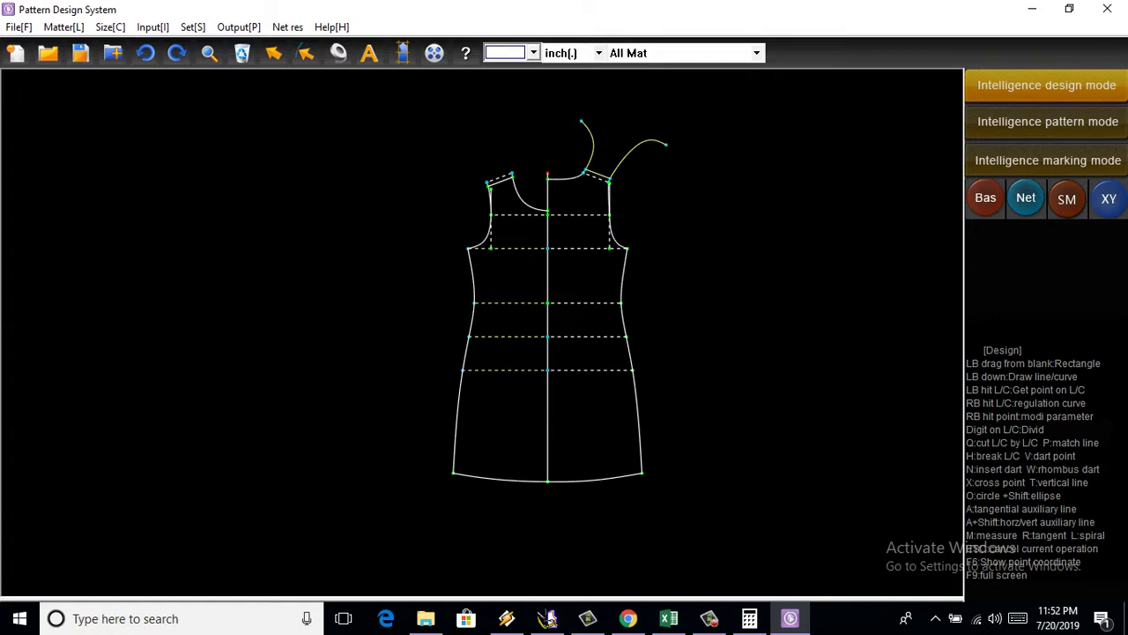
scroll(608, 248, "up", 2)
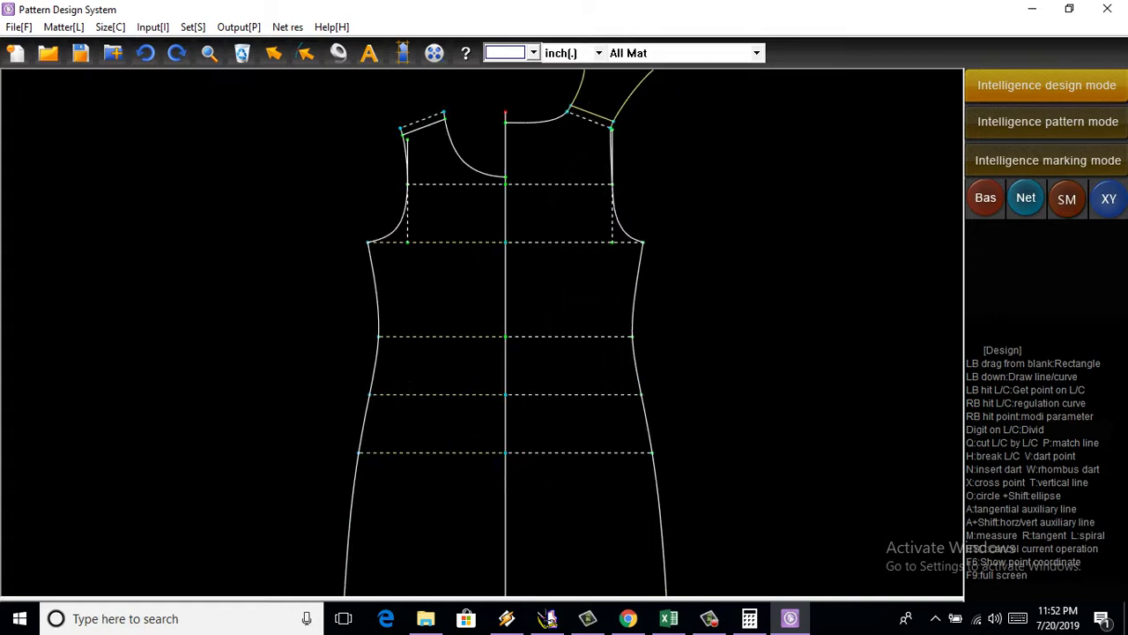
scroll(564, 273, "down", 2)
scroll(564, 273, "up", 1)
scroll(564, 274, "up", 1)
scroll(564, 273, "down", 2)
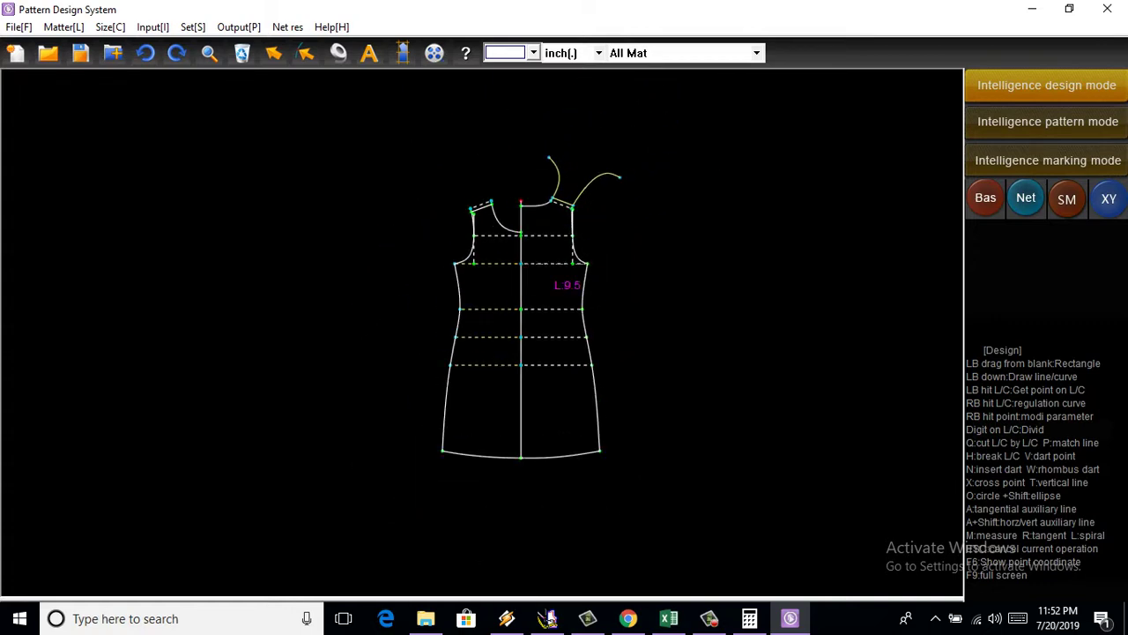
scroll(540, 271, "up", 1)
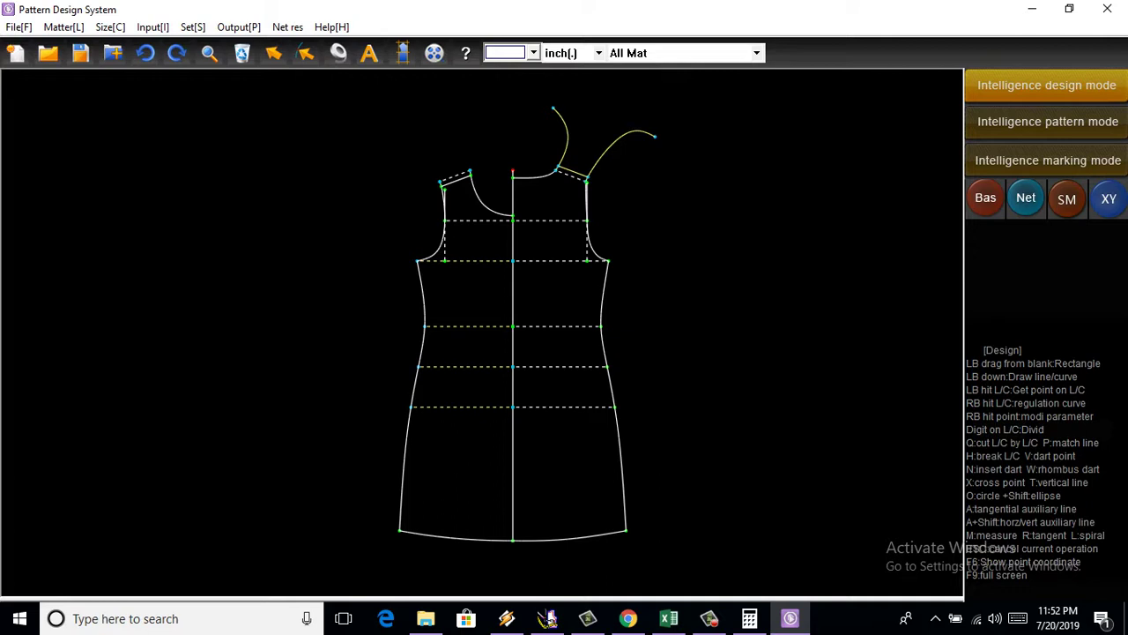
scroll(582, 247, "down", 1)
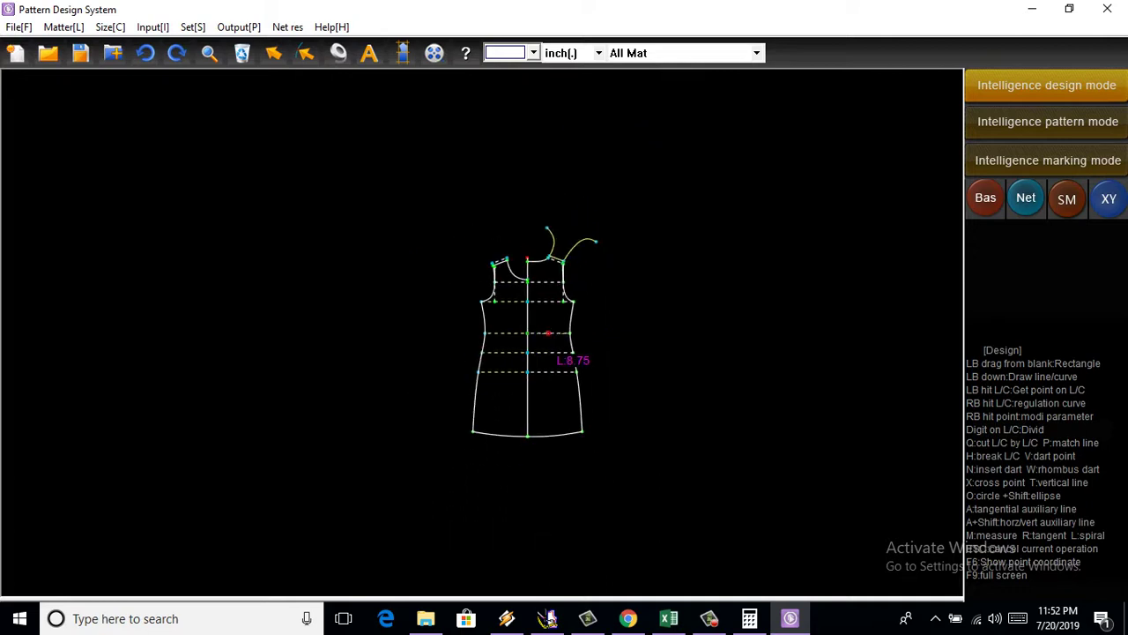
scroll(582, 247, "up", 2)
scroll(582, 247, "up", 3)
scroll(564, 229, "down", 3)
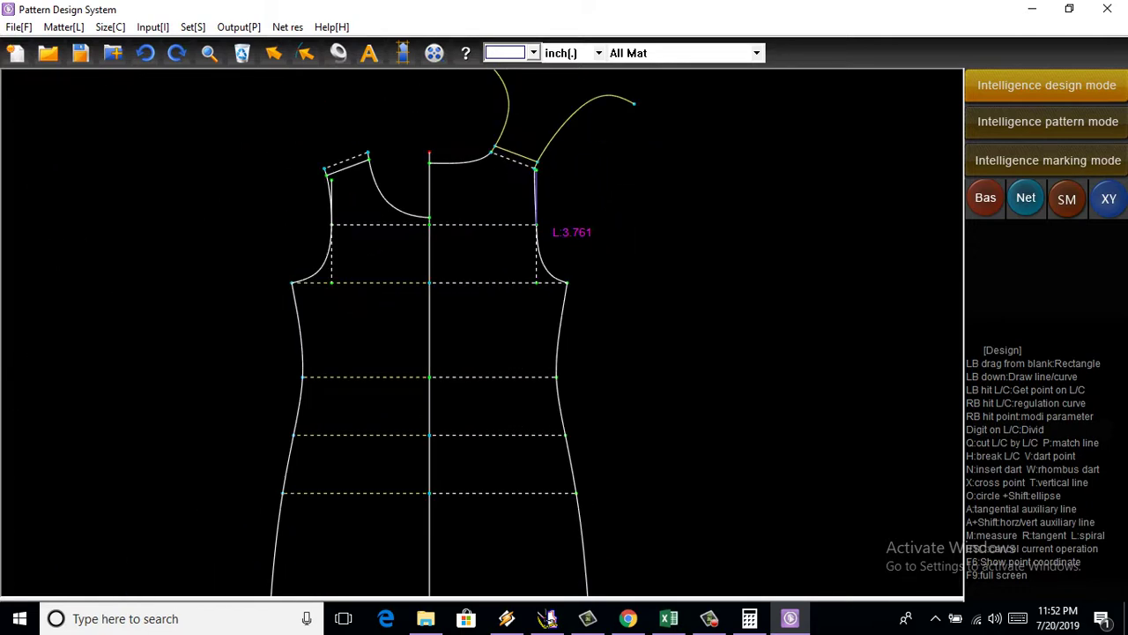
Step: Measure the armhole and neckline curves together: 6.899 + 4.423 = 11.322 inches
left_click(338, 53)
scroll(429, 163, "up", 3)
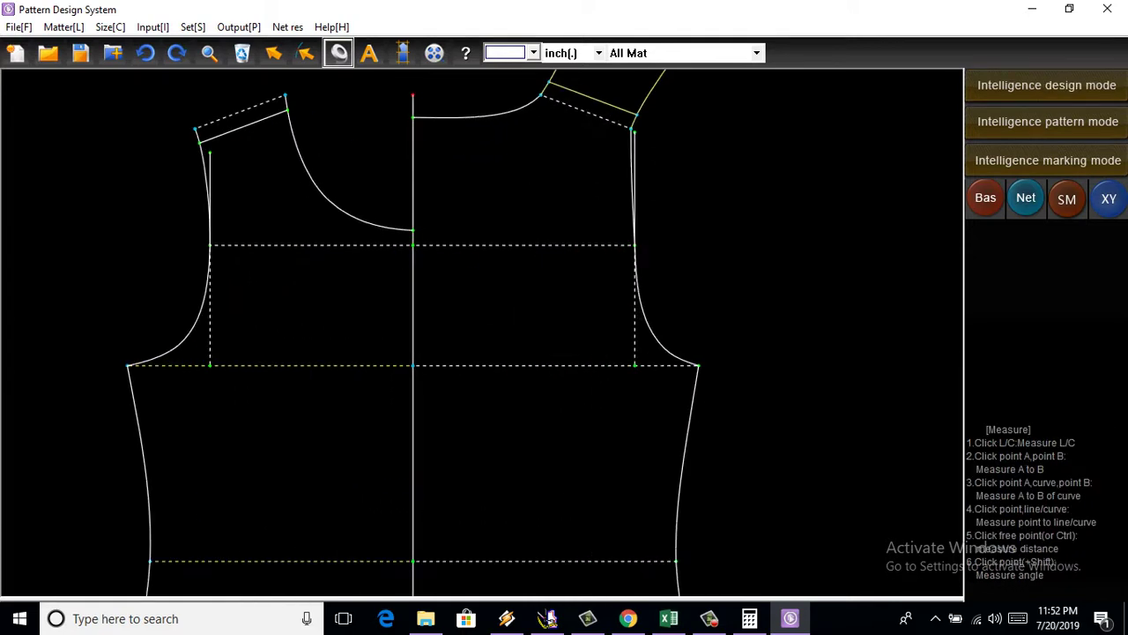
scroll(414, 244, "up", 1)
scroll(290, 198, "down", 1)
scroll(291, 198, "up", 1)
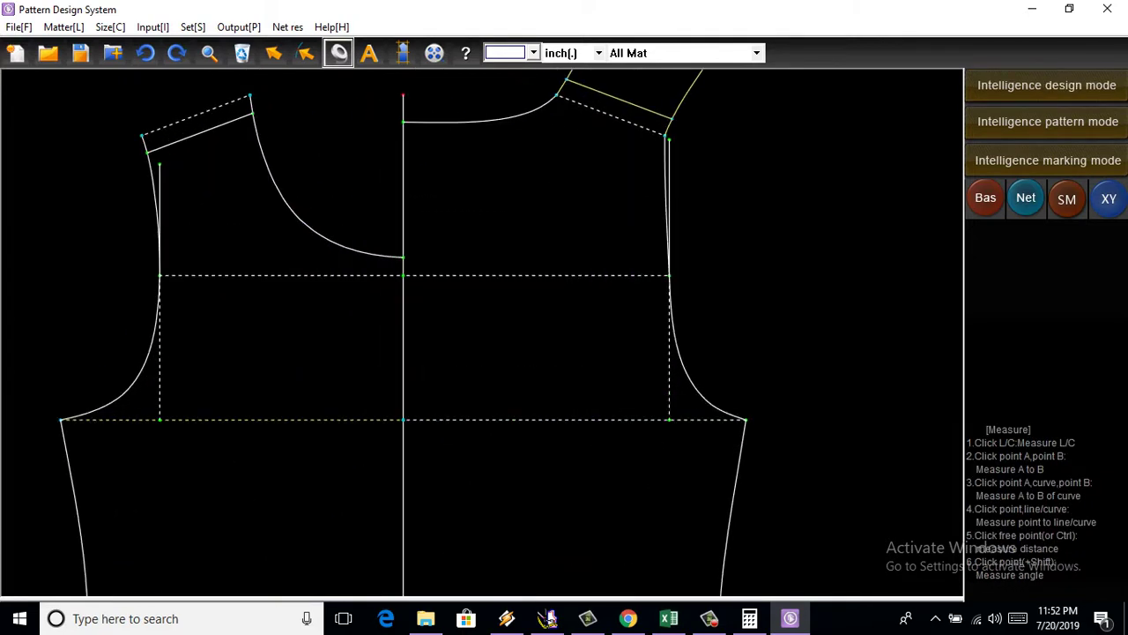
left_click(288, 198)
left_click(520, 107)
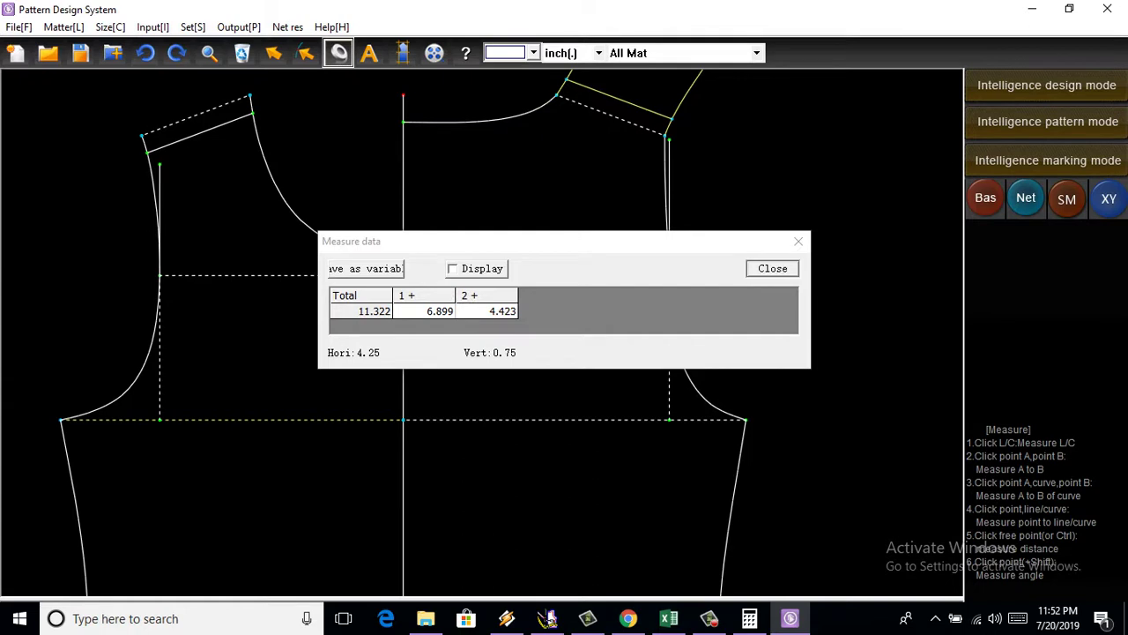
key("Escape")
Step: Switch back to Intelligence design mode to continue drafting
scroll(564, 264, "down", 1)
scroll(564, 264, "down", 1)
scroll(564, 265, "up", 3)
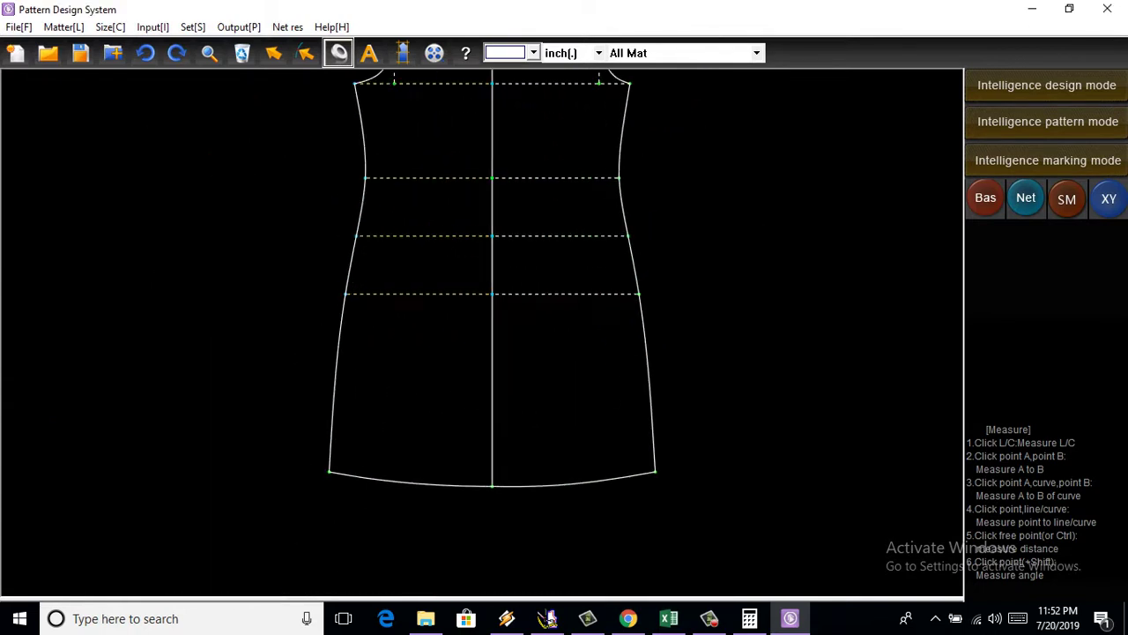
scroll(529, 335, "up", 1)
scroll(529, 335, "down", 1)
scroll(529, 335, "down", 1)
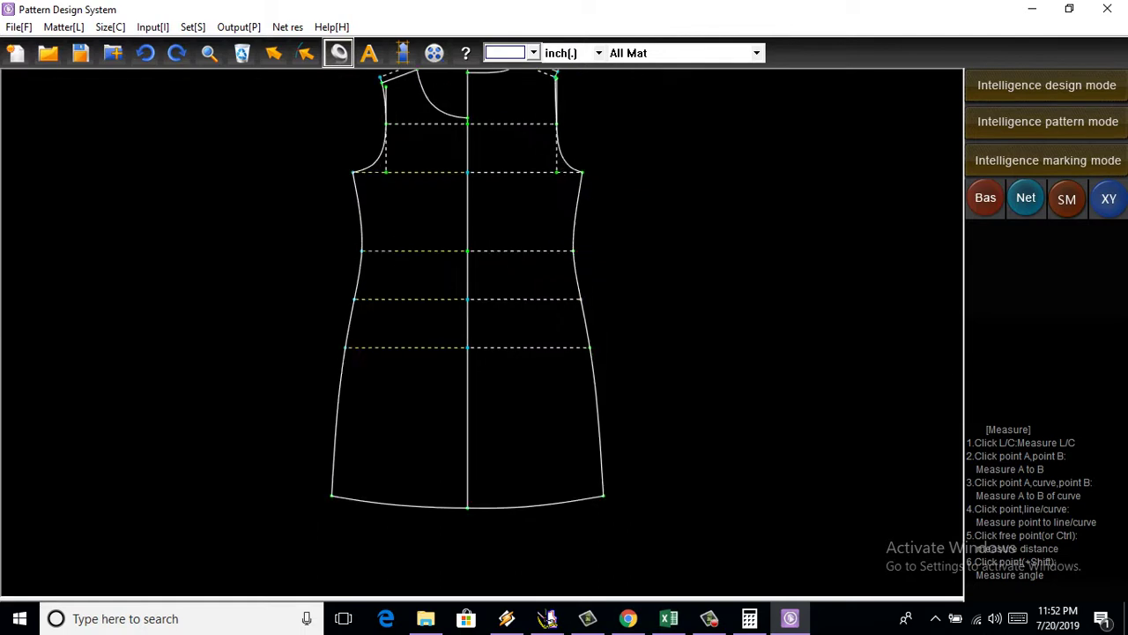
scroll(582, 194, "up", 1)
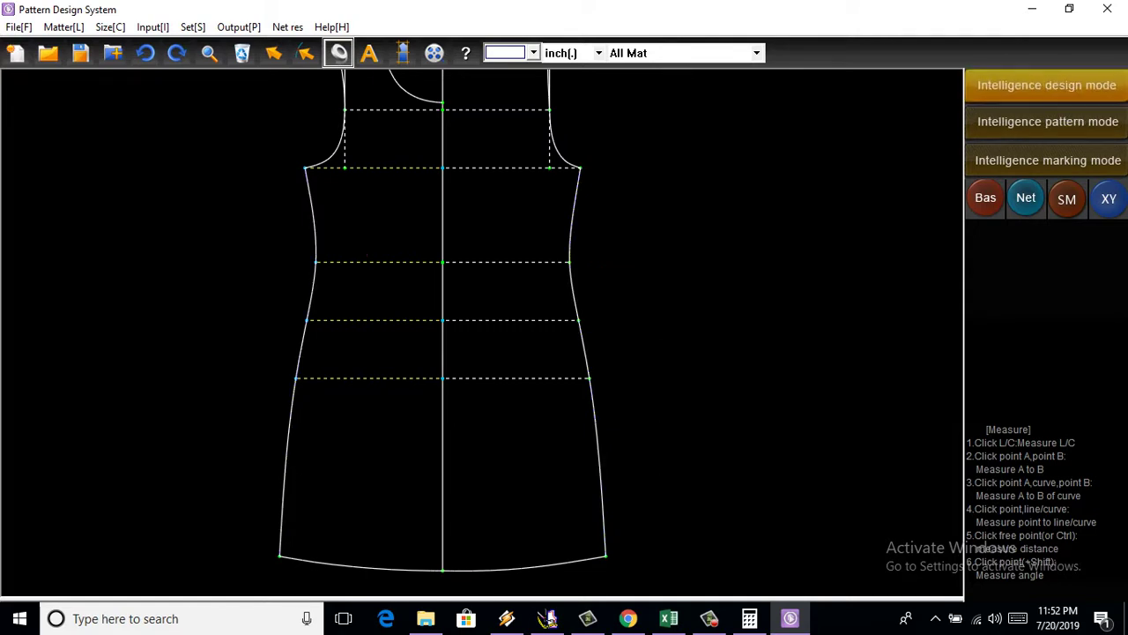
left_click(1046, 84)
Step: Begin mirroring the left side seam about the centre line, then cancel the copy
scroll(326, 203, "up", 1)
scroll(335, 212, "down", 3)
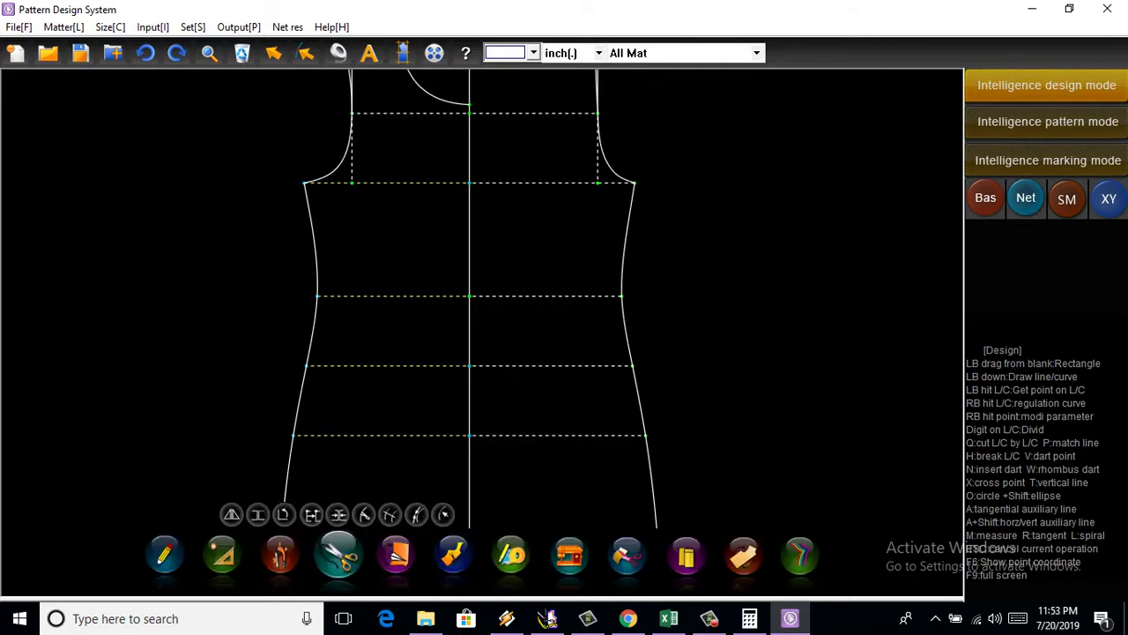
left_click(231, 514)
left_click(470, 273)
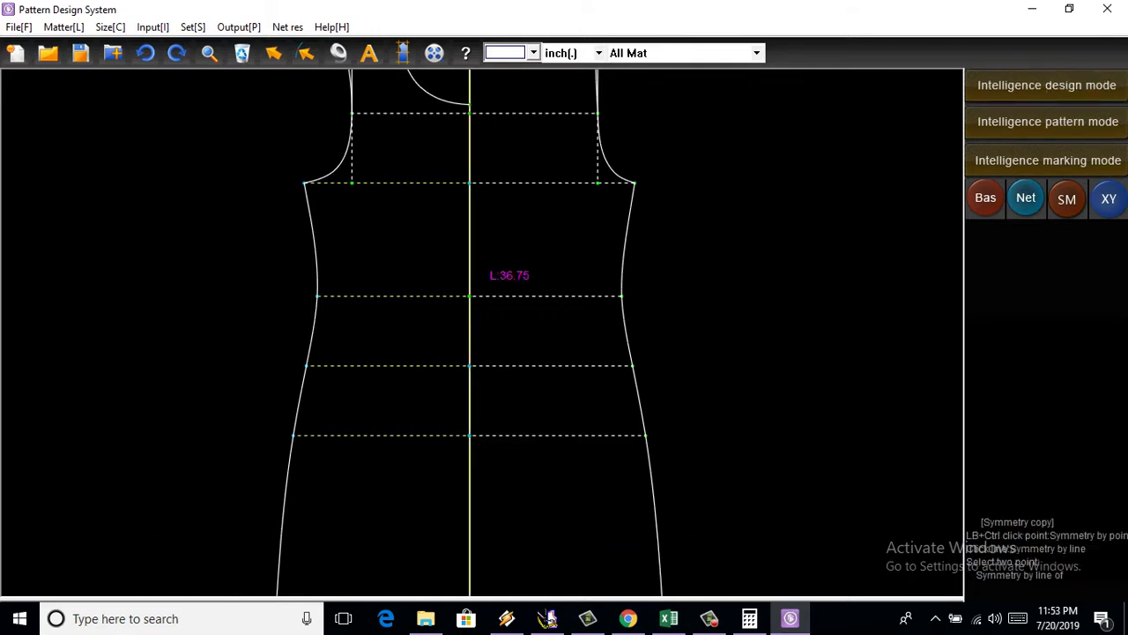
scroll(322, 199, "up", 3)
scroll(322, 198, "up", 3)
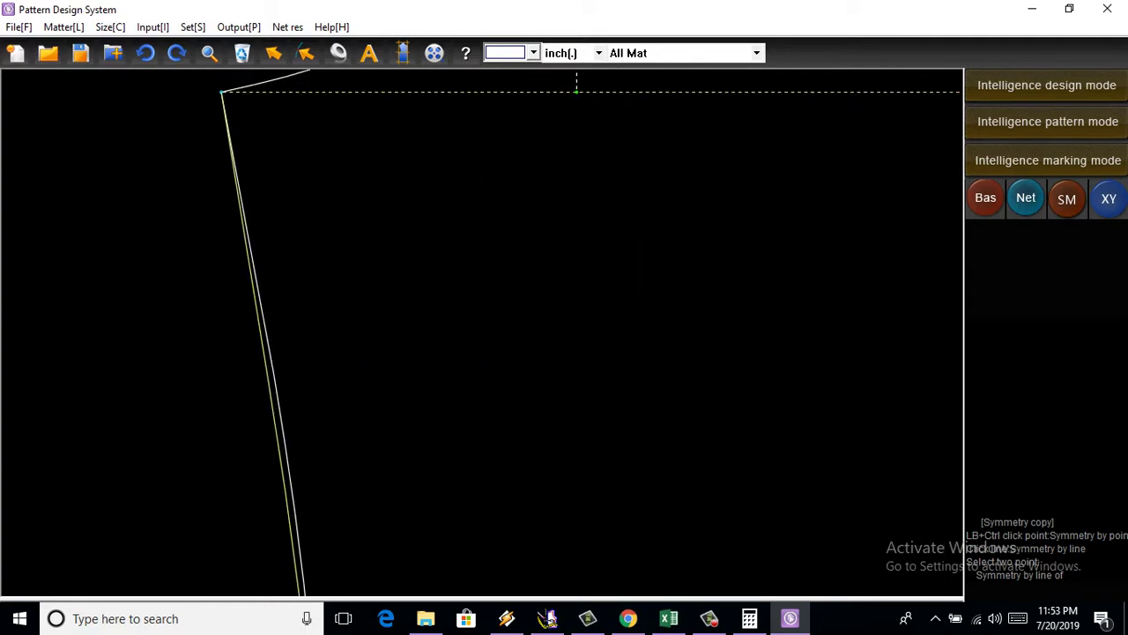
left_click(293, 529)
left_click(577, 91)
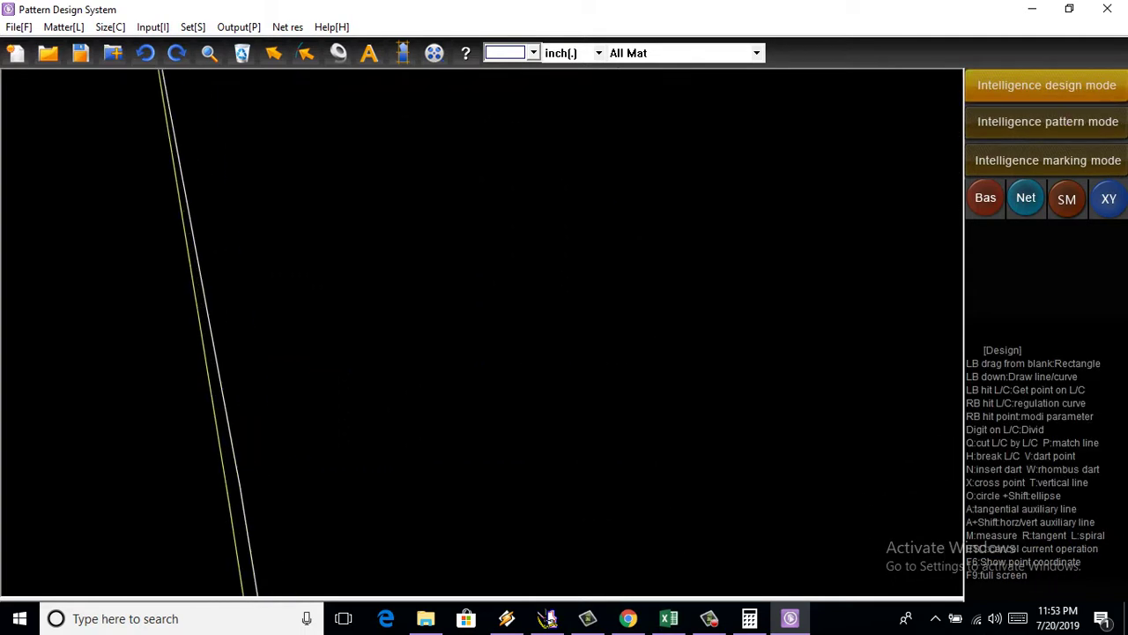
Step: Reshape the left side seam curve by dragging its knot point
right_click(227, 432)
scroll(227, 432, "down", 2)
scroll(226, 432, "down", 2)
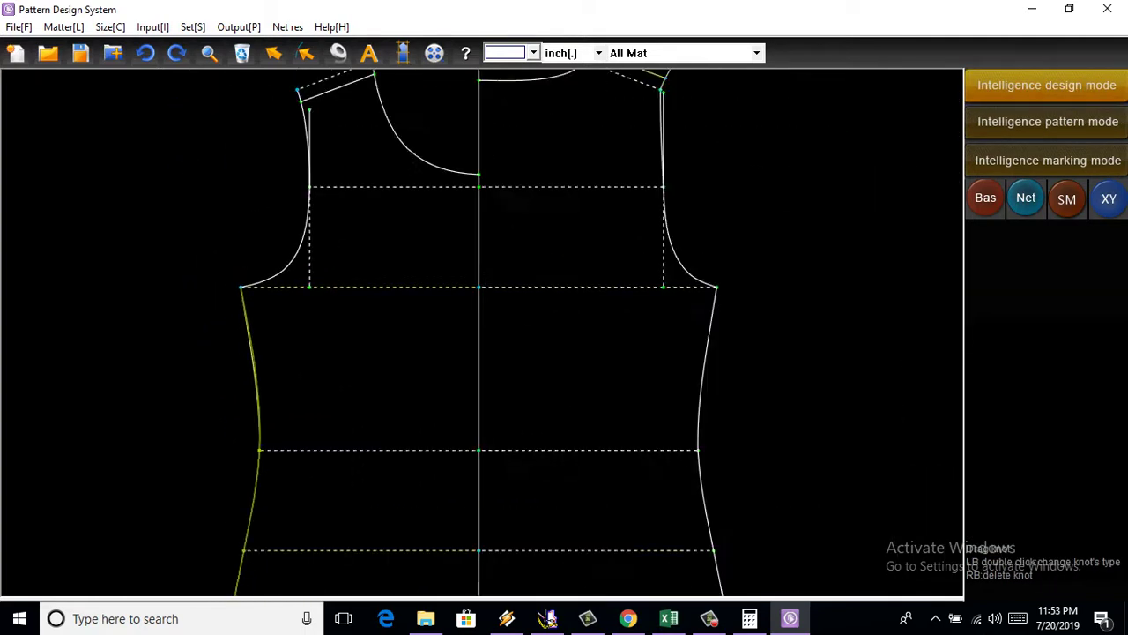
scroll(227, 431, "up", 4)
left_click_drag(238, 322, 236, 351)
scroll(235, 351, "down", 2)
scroll(315, 338, "down", 2)
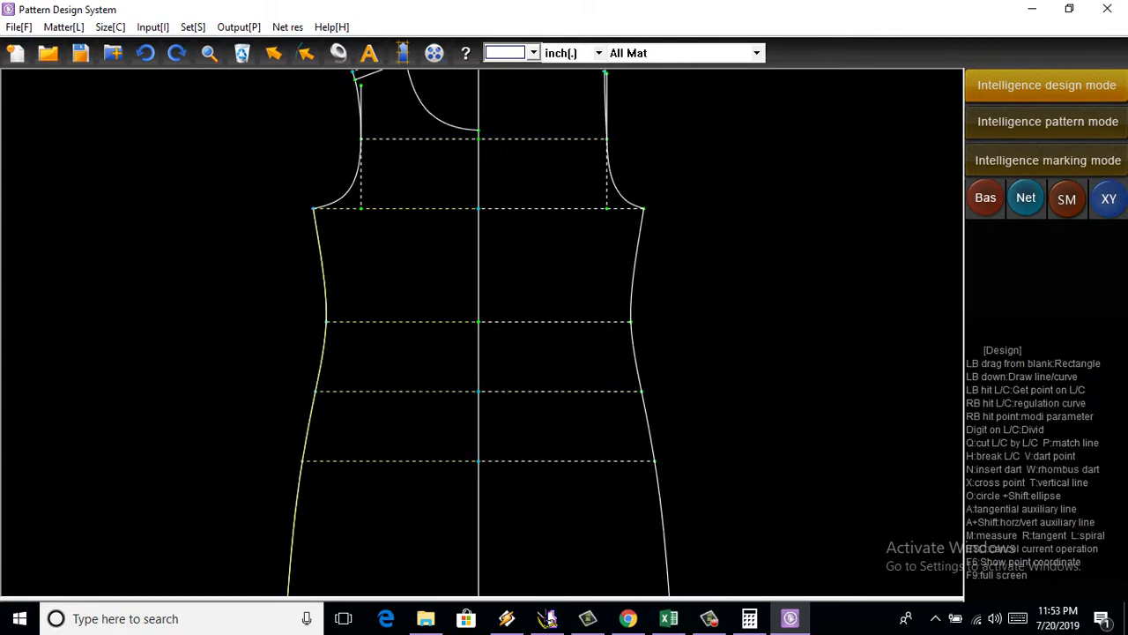
scroll(314, 337, "down", 2)
scroll(314, 337, "down", 3)
scroll(315, 337, "up", 2)
scroll(314, 338, "up", 1)
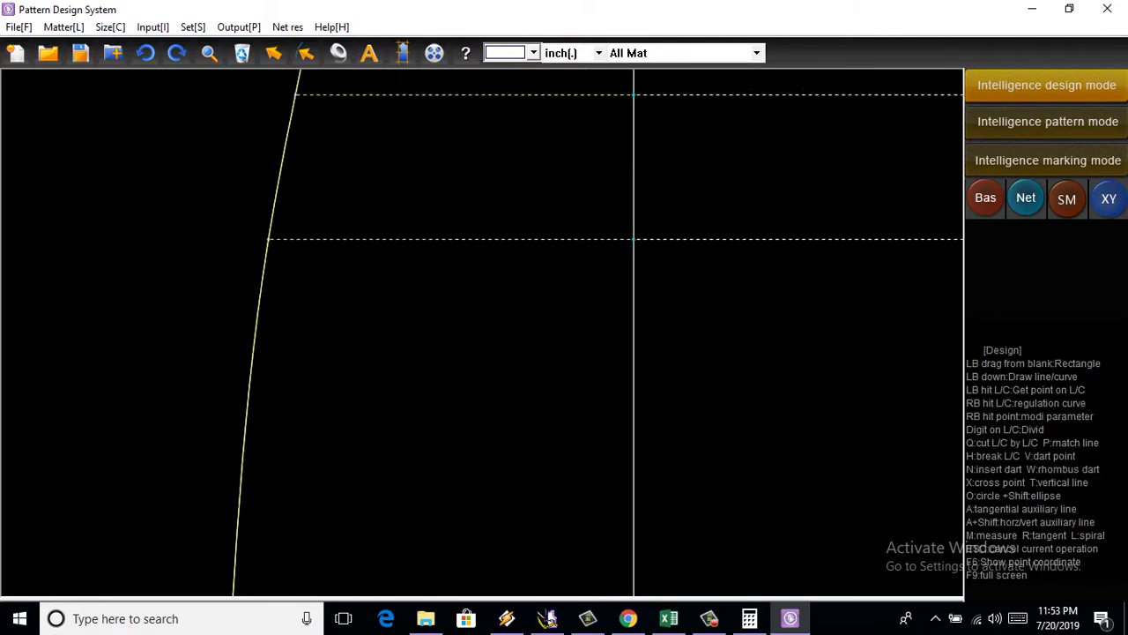
scroll(315, 337, "down", 2)
scroll(315, 338, "up", 3)
scroll(315, 338, "up", 1)
scroll(315, 338, "up", 1)
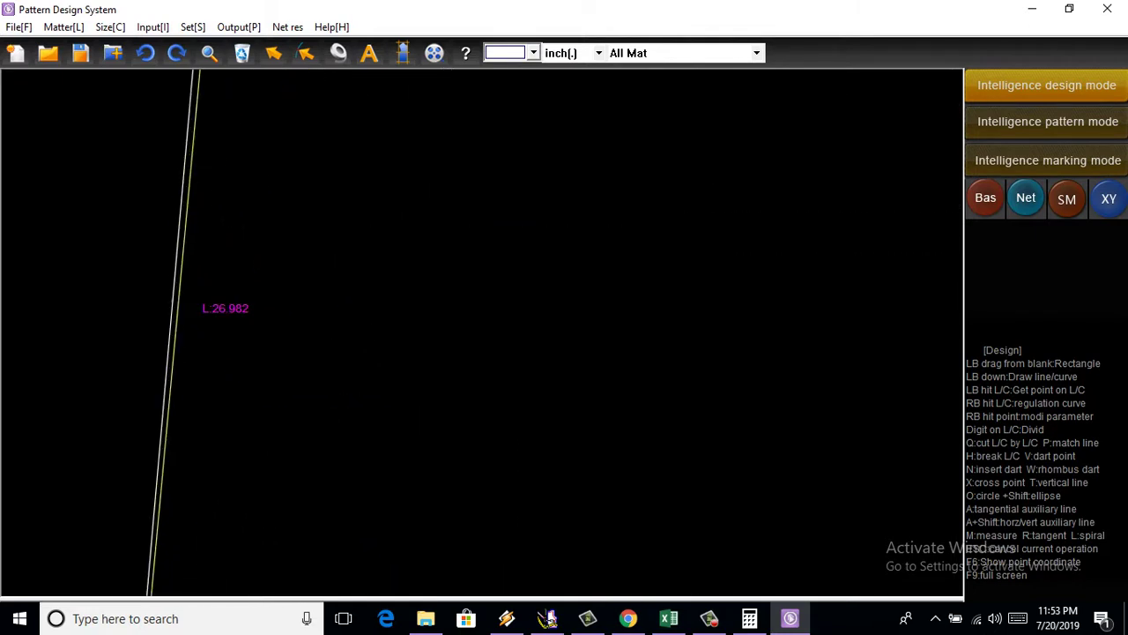
scroll(315, 337, "up", 1)
Step: Delete the duplicate 26.982-long line overlapping the left side seam, confirming both warnings
left_click(242, 53)
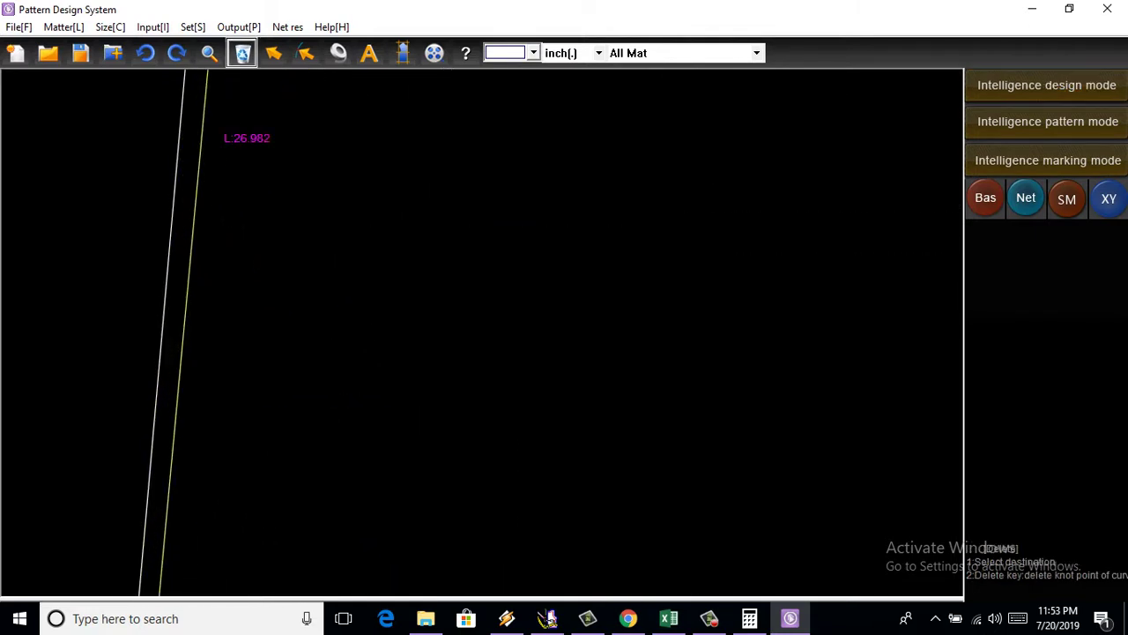
left_click(193, 202)
right_click(194, 203)
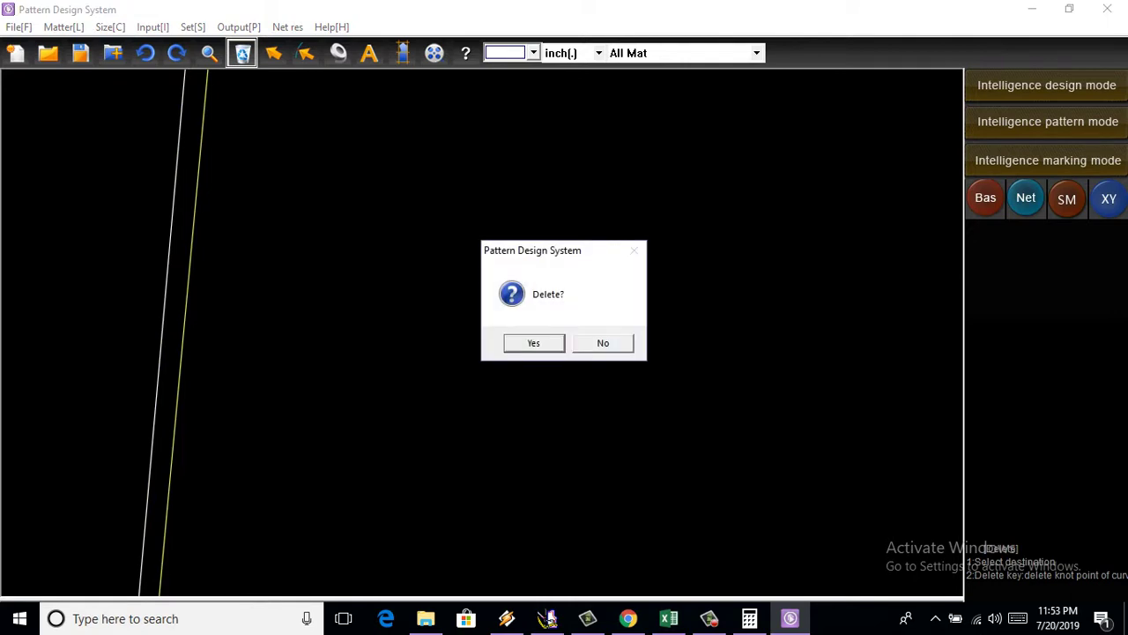
key("Return")
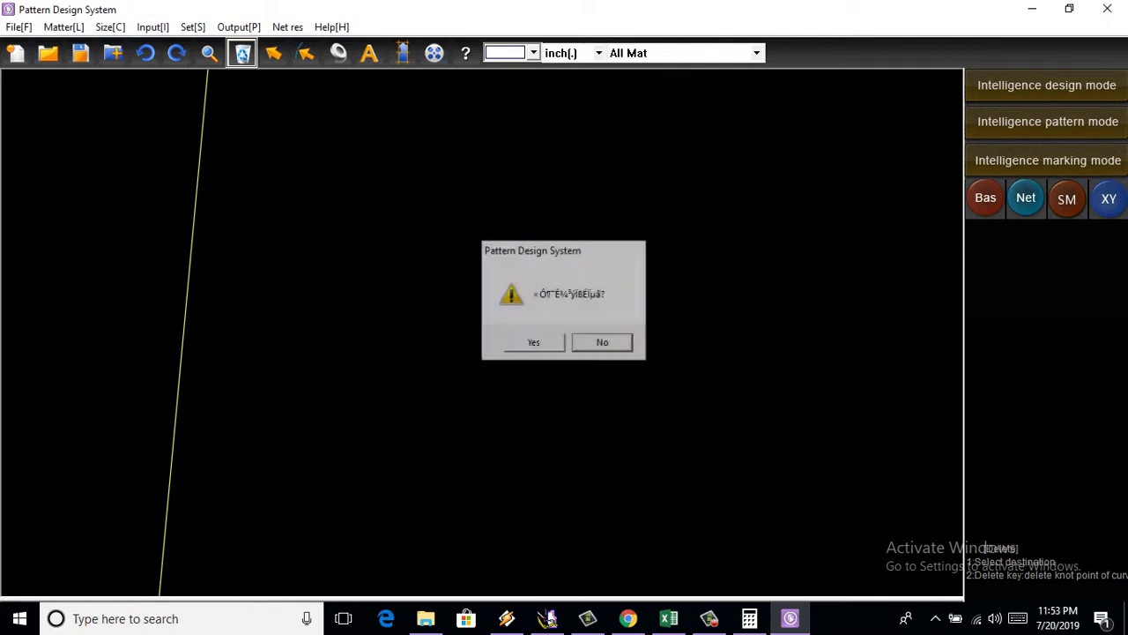
key("Return")
scroll(482, 332, "down", 3)
Step: Zoom to the whole dress and open Save As, which proposes 150-01 as a .boke file
scroll(482, 332, "down", 1)
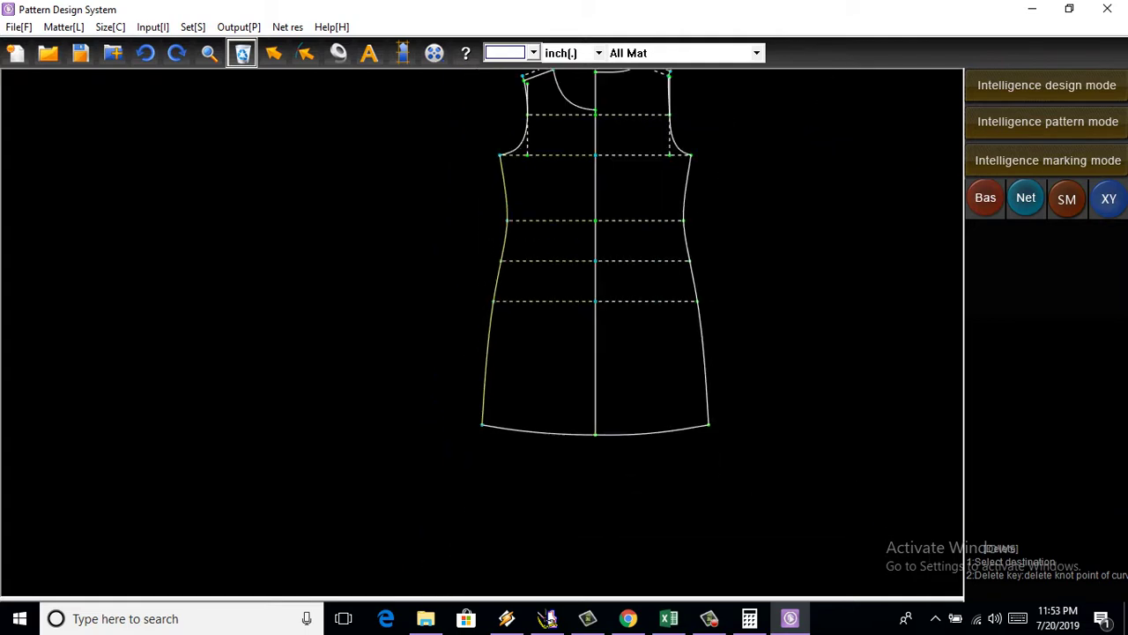
scroll(482, 333, "up", 3)
scroll(495, 86, "up", 2)
scroll(494, 86, "up", 1)
scroll(495, 86, "up", 1)
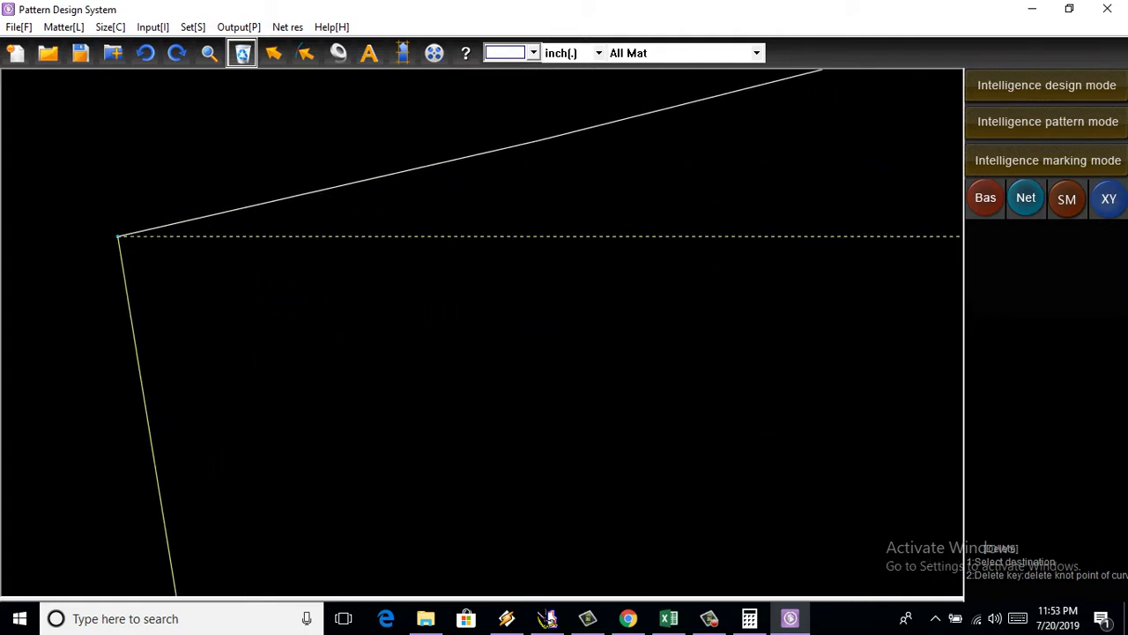
scroll(494, 85, "up", 1)
scroll(494, 85, "down", 1)
scroll(495, 86, "down", 1)
scroll(494, 85, "up", 1)
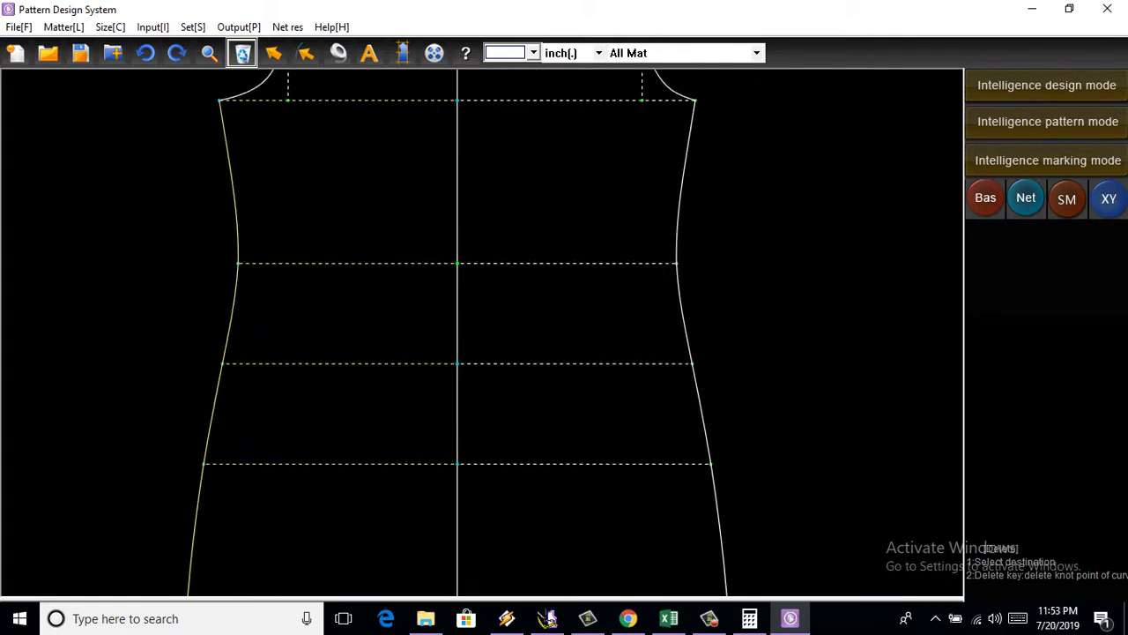
scroll(495, 86, "down", 1)
scroll(370, 176, "up", 1)
scroll(370, 177, "down", 1)
scroll(370, 176, "up", 1)
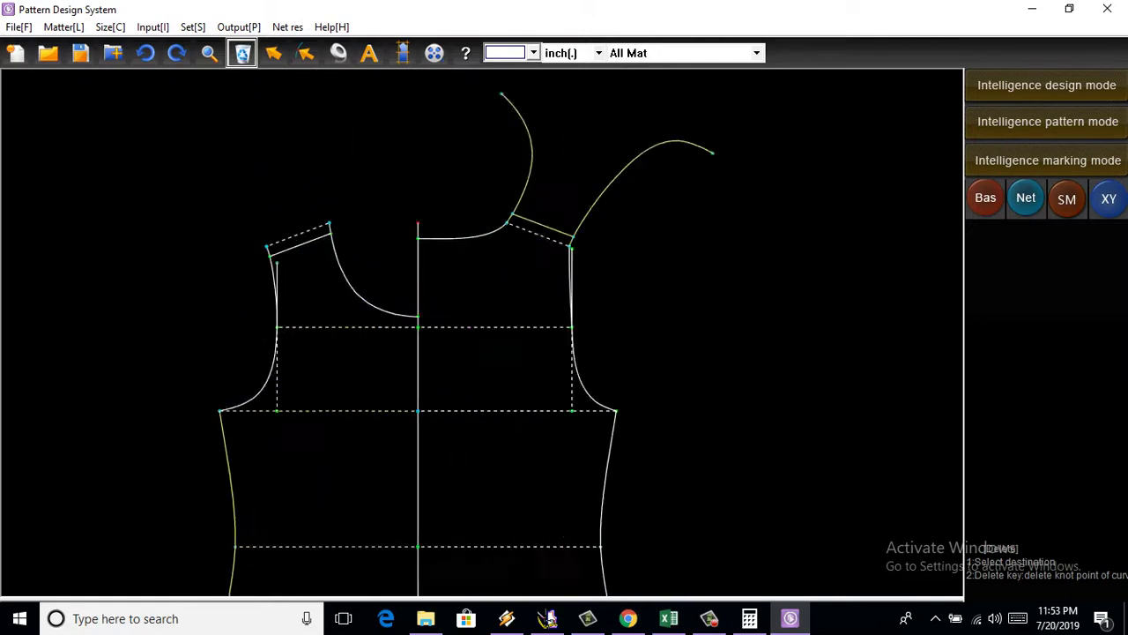
scroll(370, 176, "up", 1)
scroll(405, 353, "down", 1)
scroll(405, 353, "down", 1)
scroll(440, 366, "down", 1)
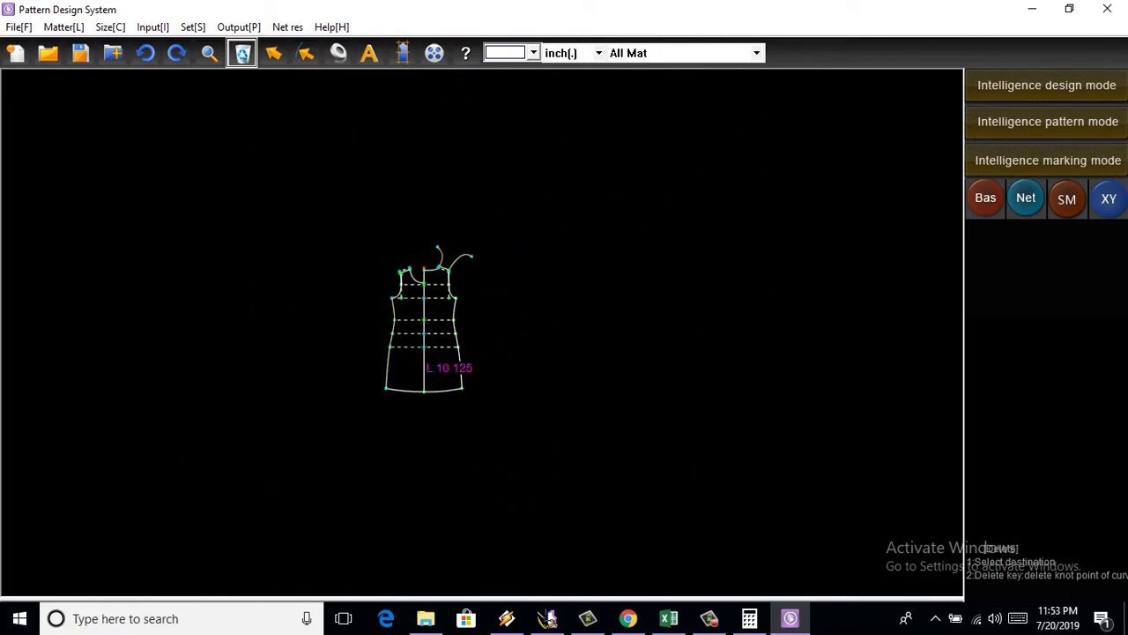
scroll(440, 366, "up", 1)
scroll(441, 353, "down", 1)
scroll(441, 353, "up", 2)
scroll(440, 353, "up", 1)
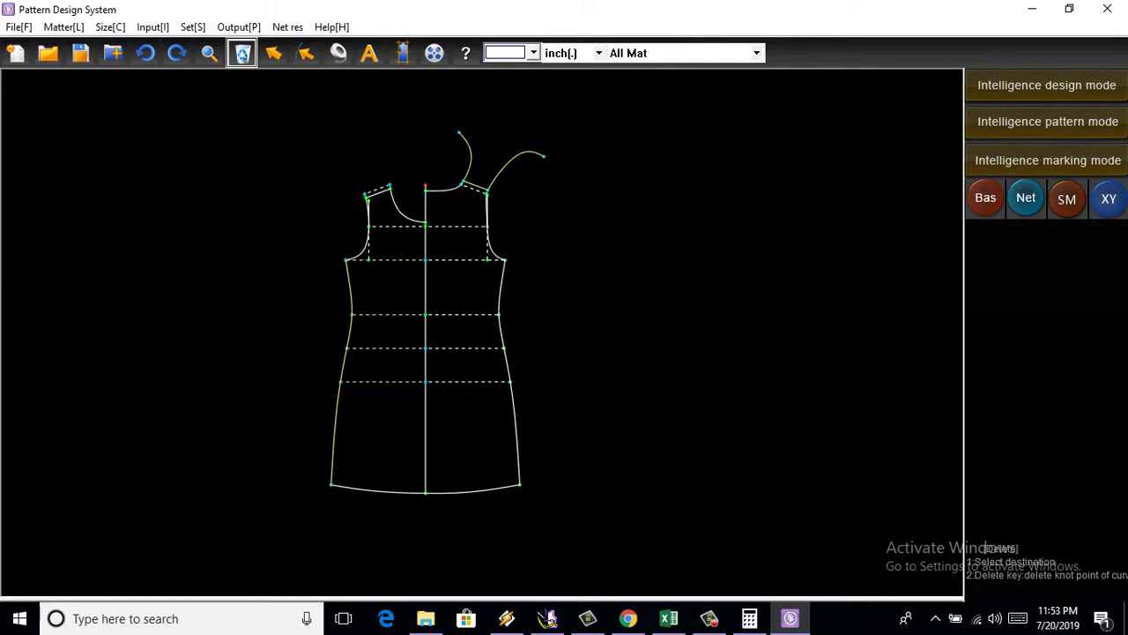
scroll(440, 353, "up", 1)
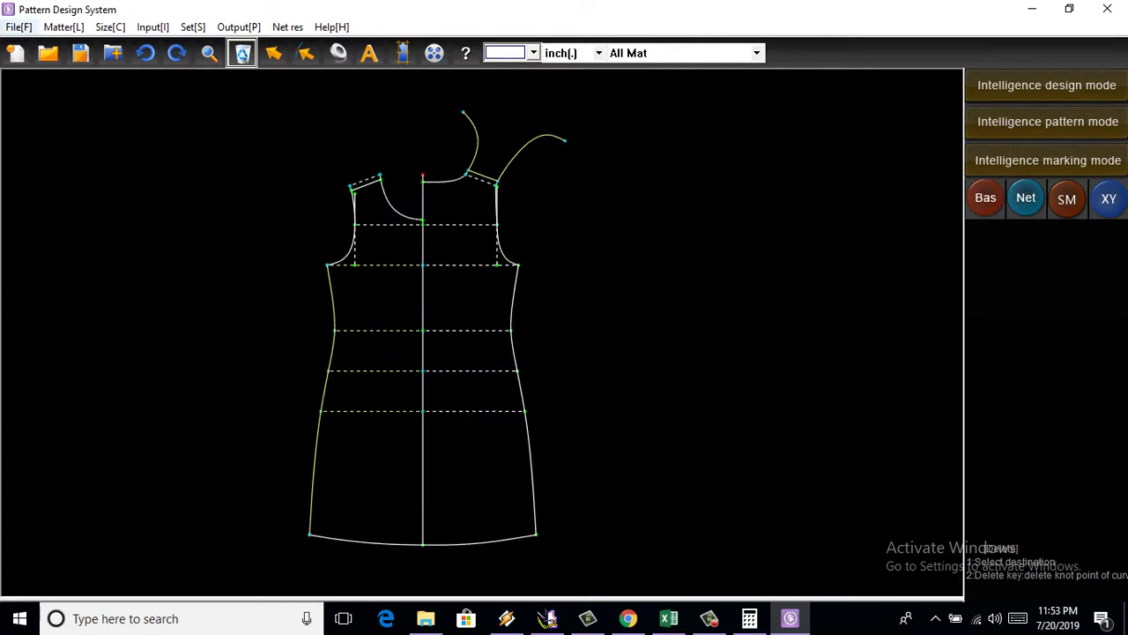
left_click(20, 26)
left_click(35, 101)
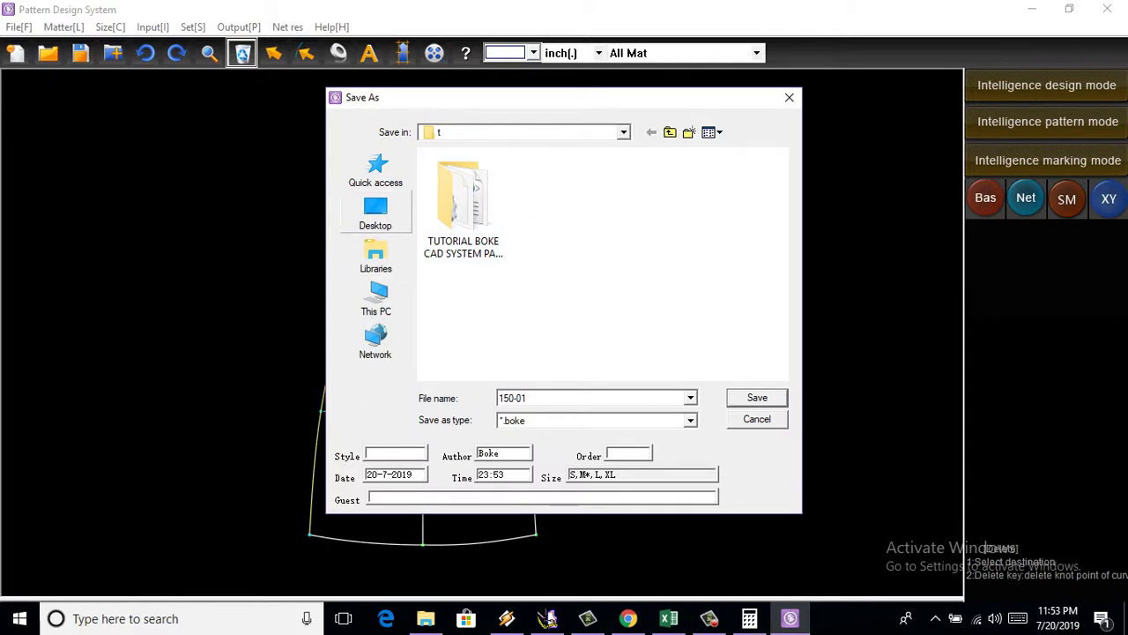
Step: Save the pattern to the Desktop under the file name 'TES BODY 1'
left_click(376, 212)
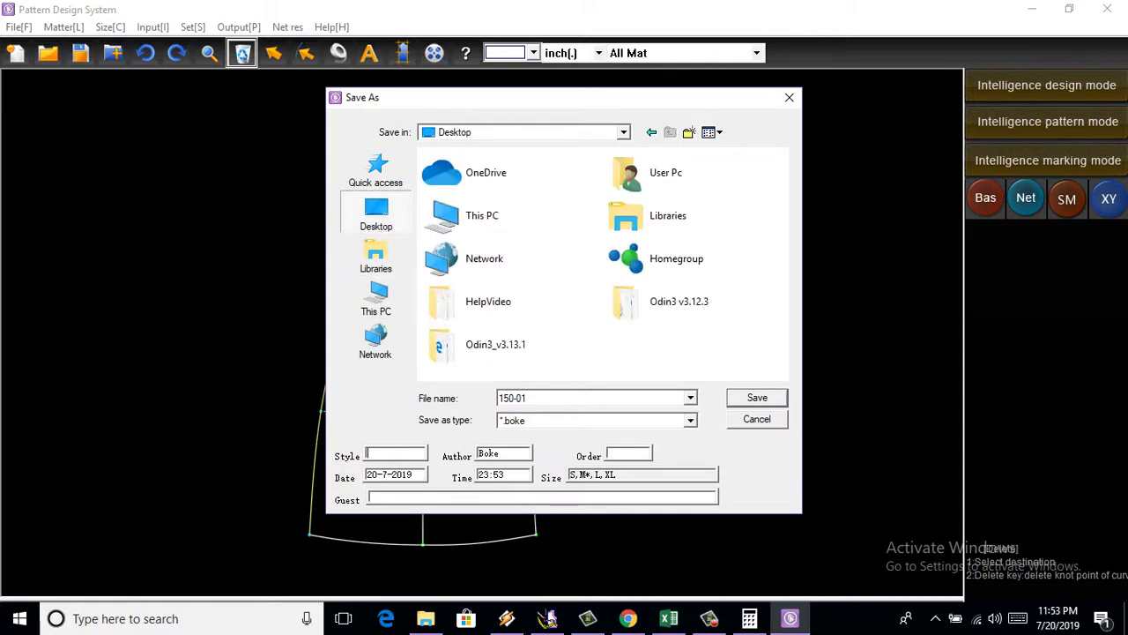
left_click(512, 397)
type("T")
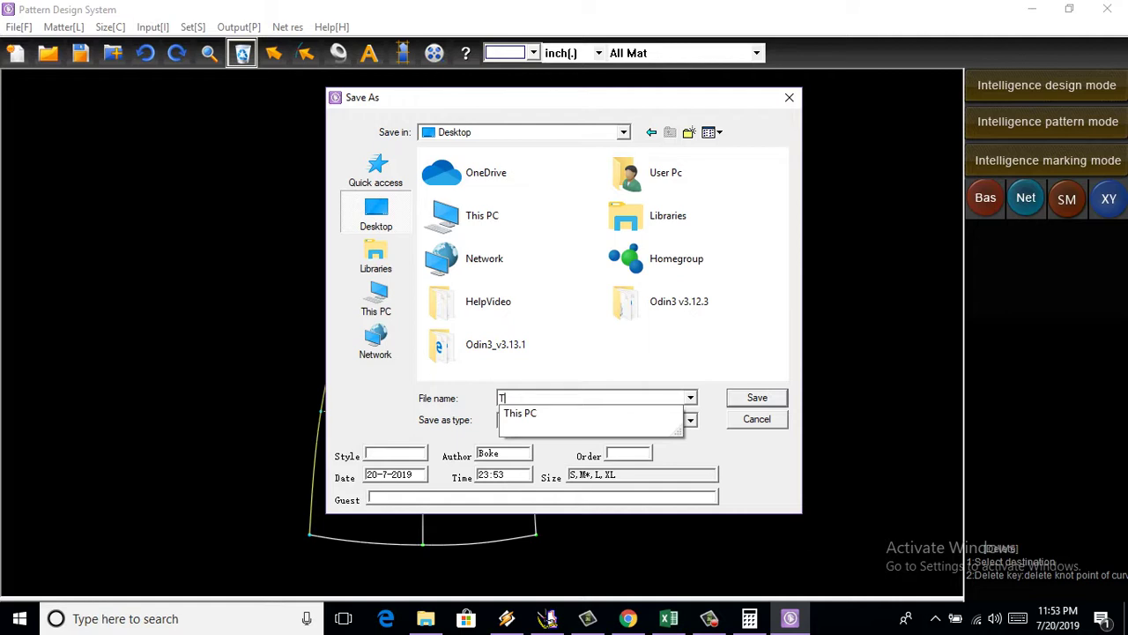
type("ES")
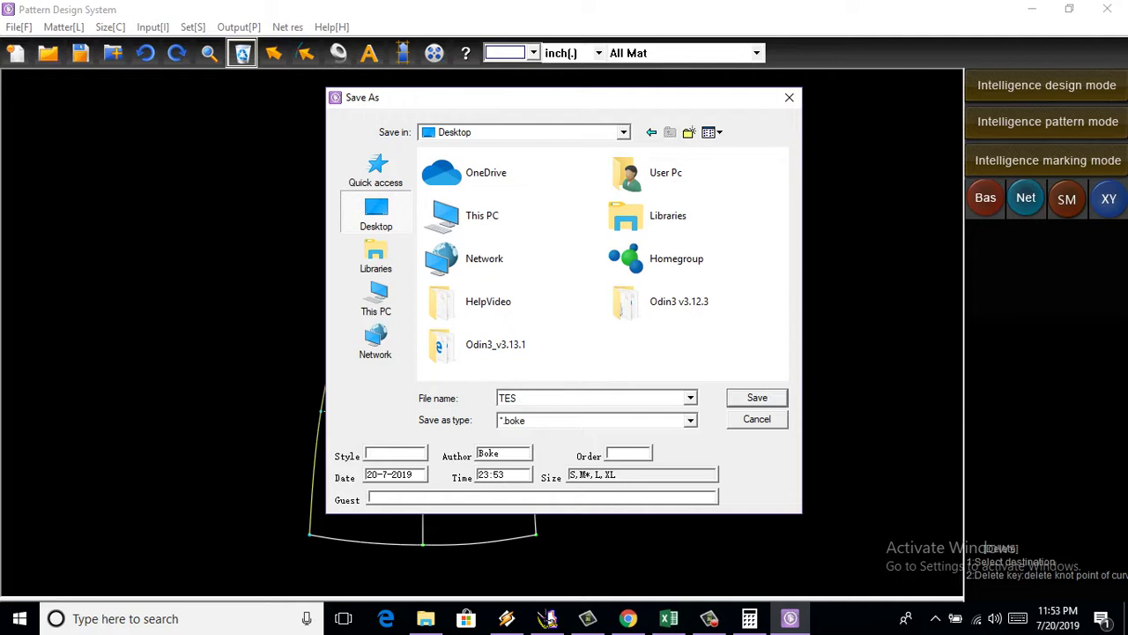
type(" BO")
type("DY ")
type("1")
left_click(757, 397)
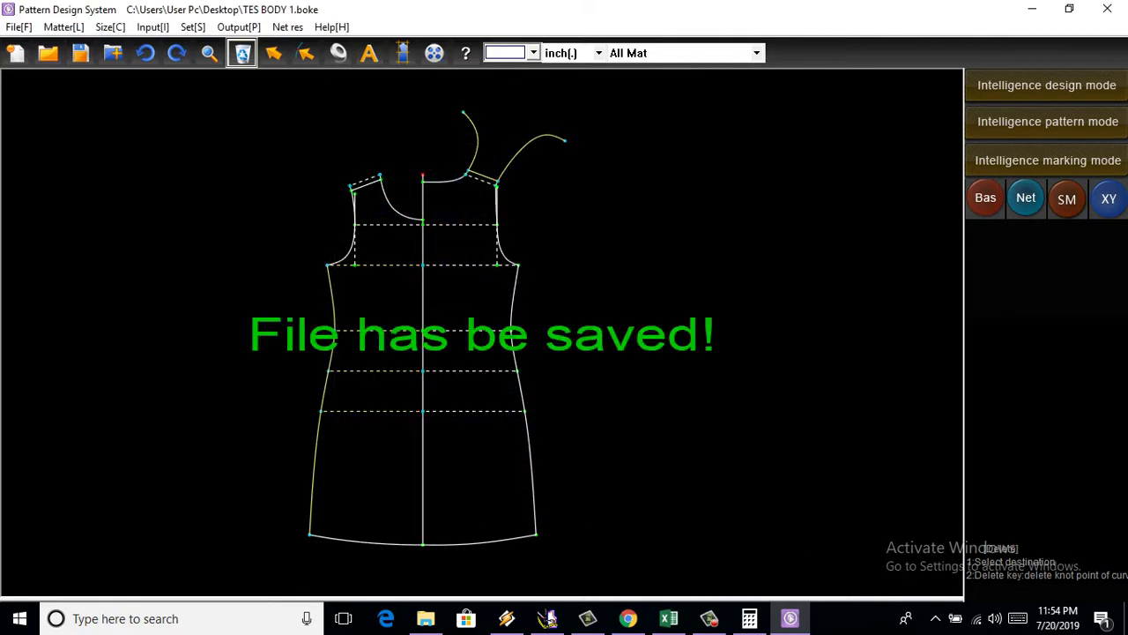